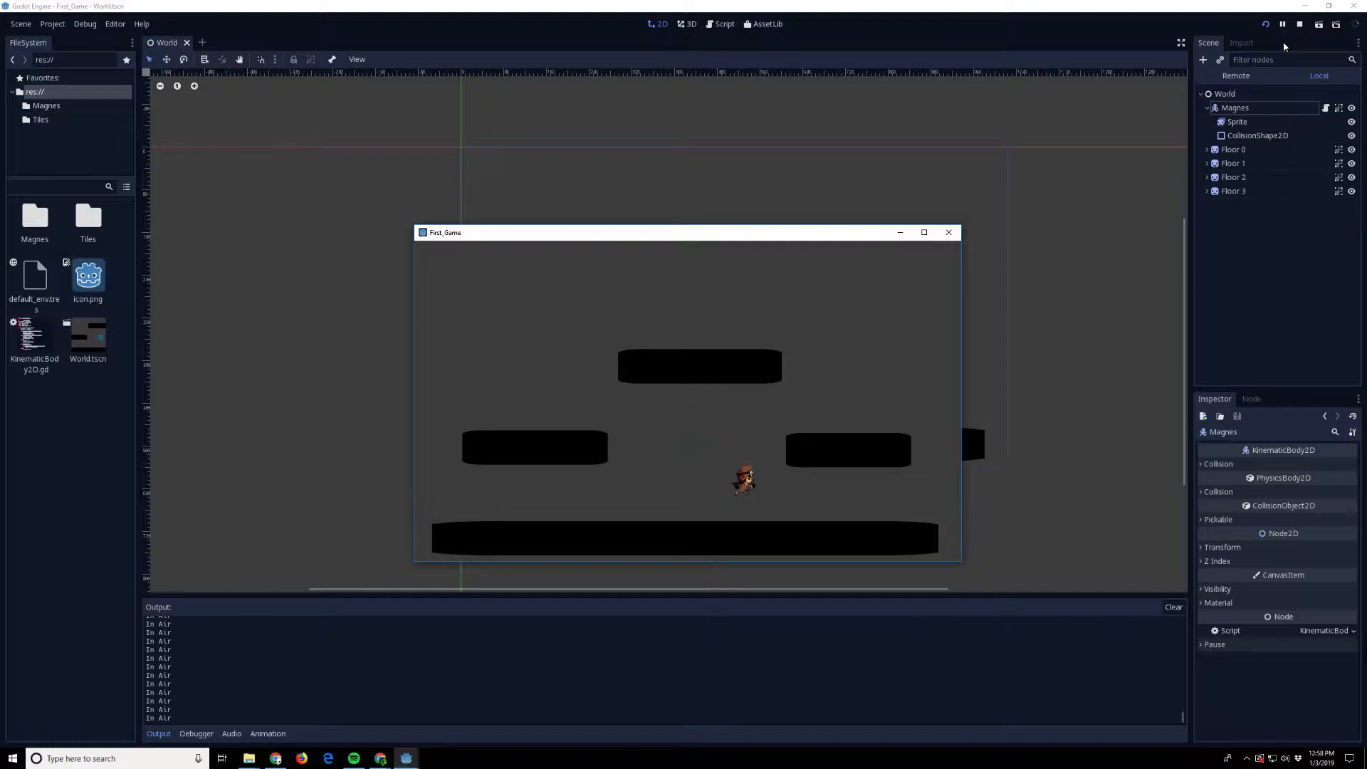
- Test the character's movement in the running First_Game and close the game window
key(Left)
key(Right)
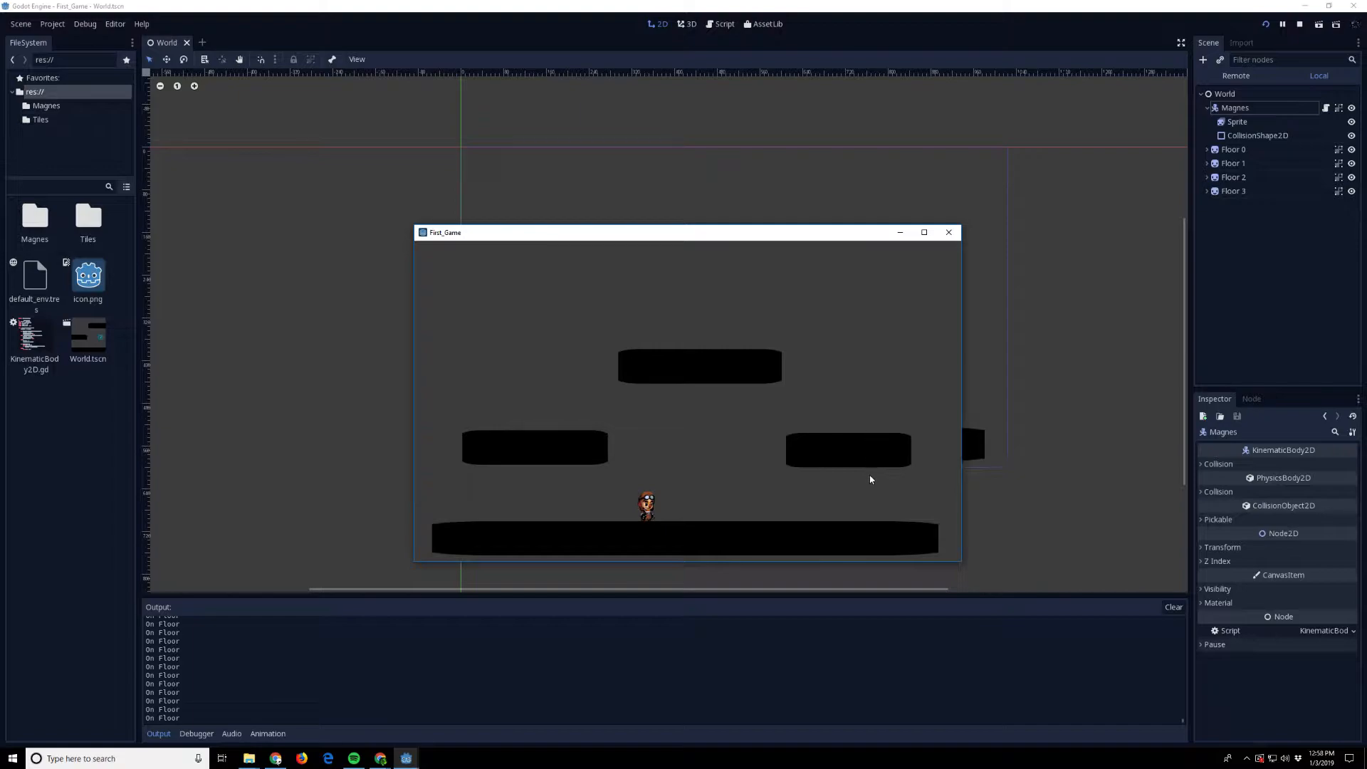
click(949, 233)
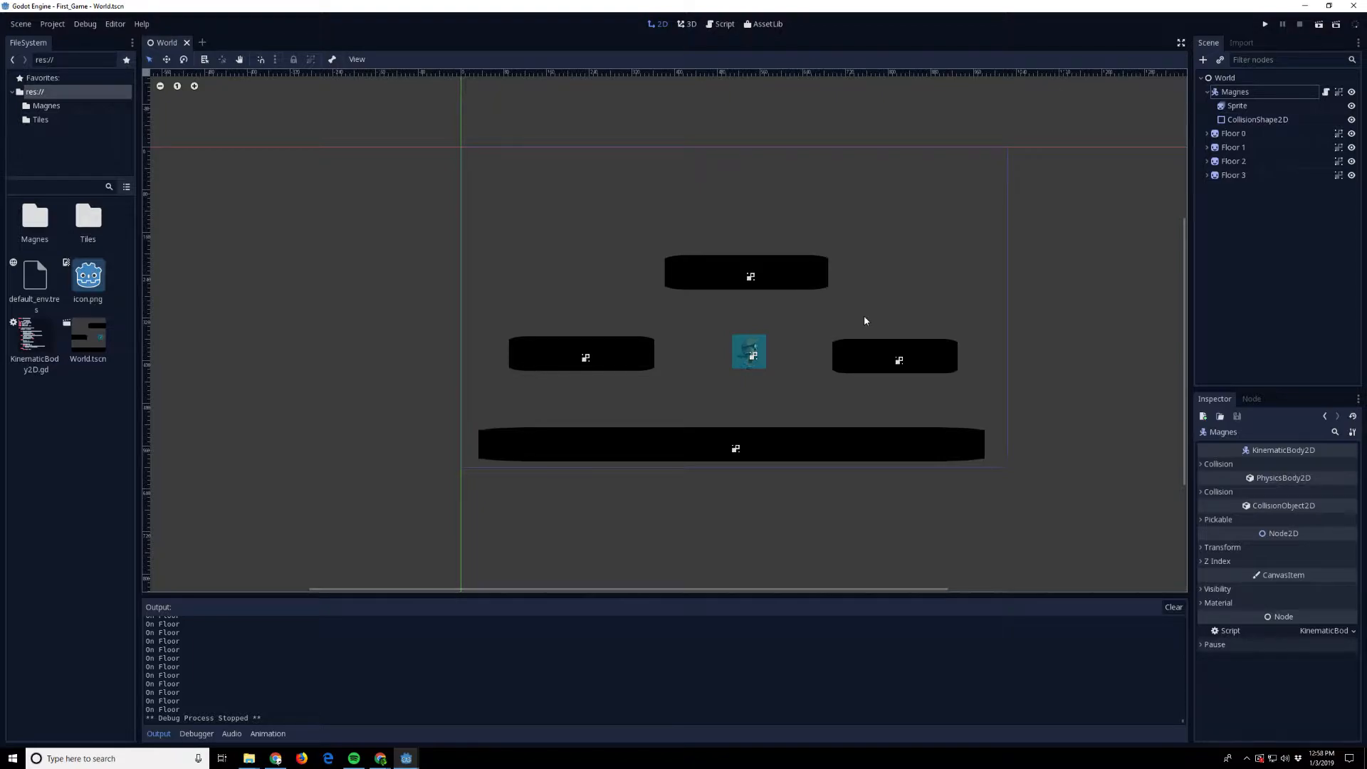
click(1234, 175)
click(865, 362)
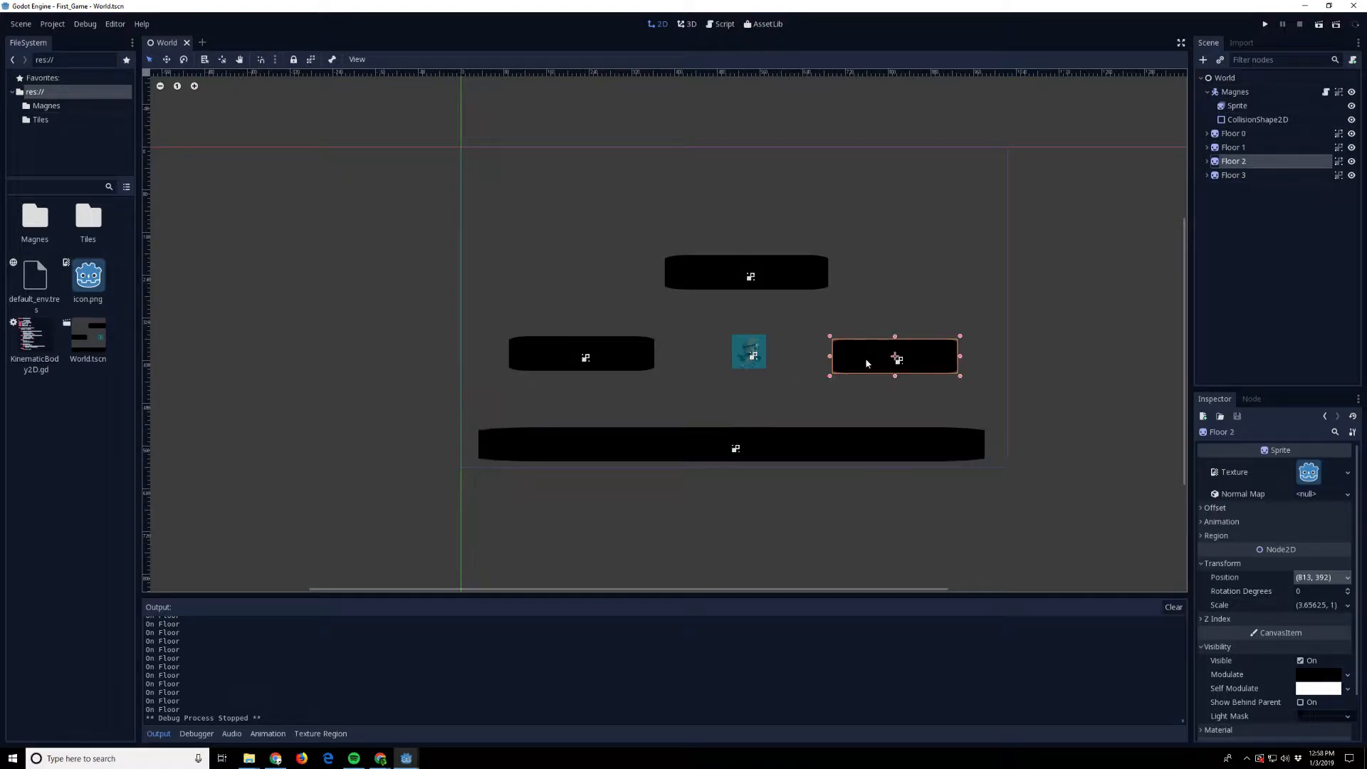
click(749, 283)
click(577, 354)
click(733, 446)
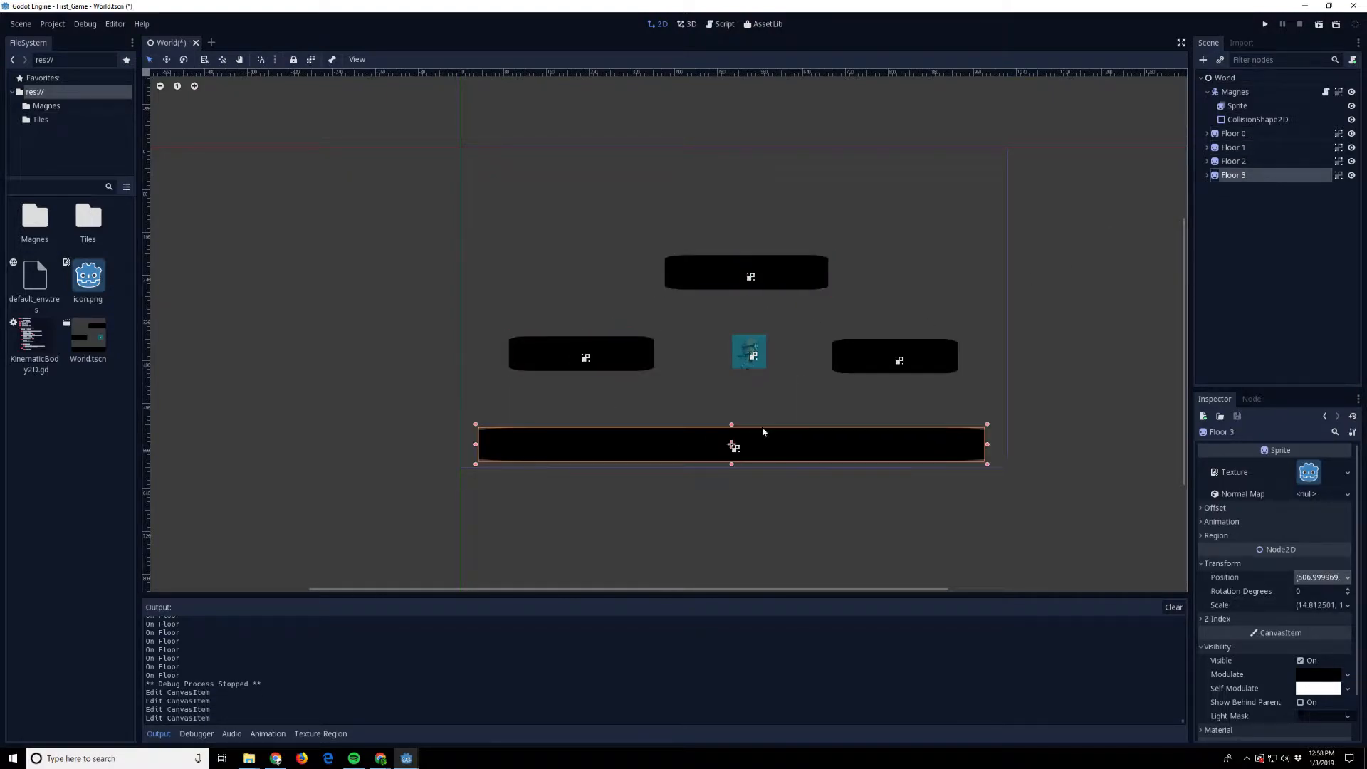
click(895, 354)
click(761, 282)
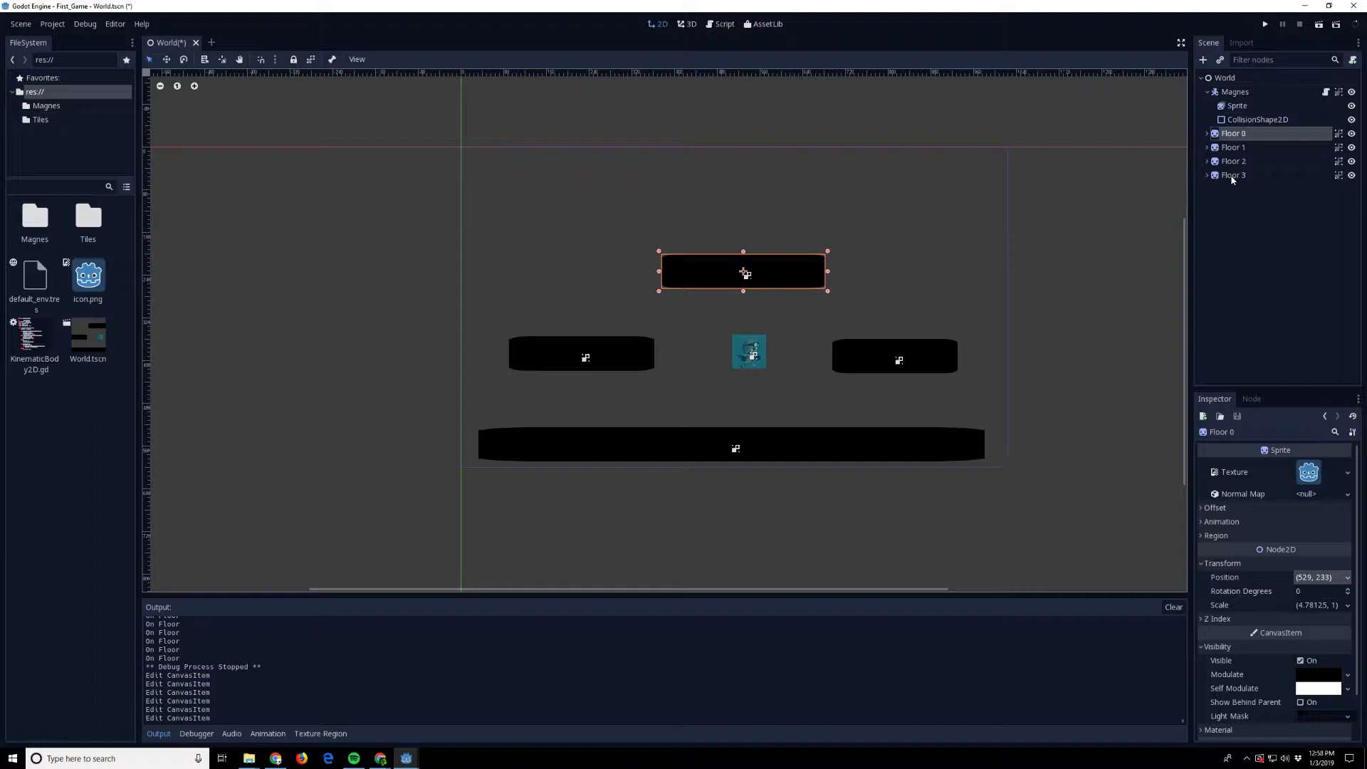
- Delete the long bottom platform Floor 3 and the right-hand platform Floor 2 from the World scene
click(731, 444)
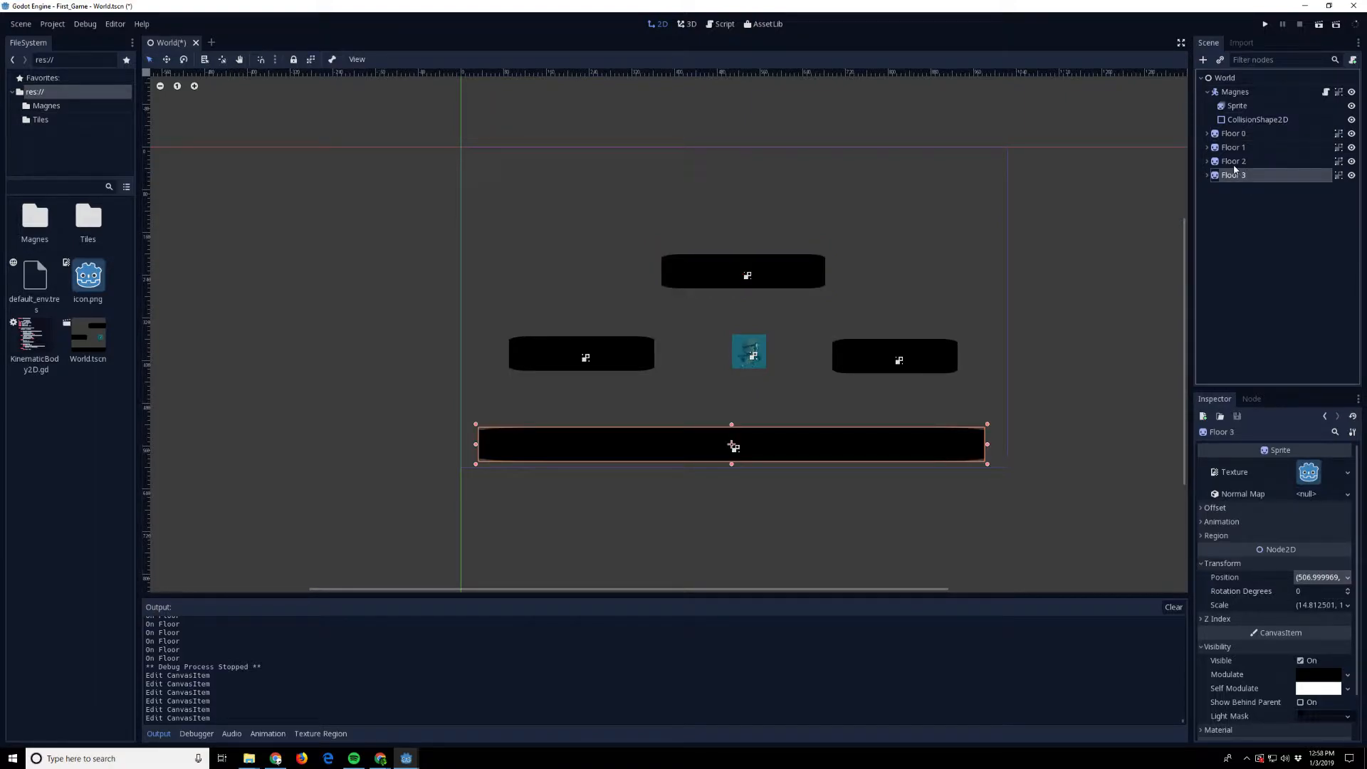
key(Delete)
click(682, 391)
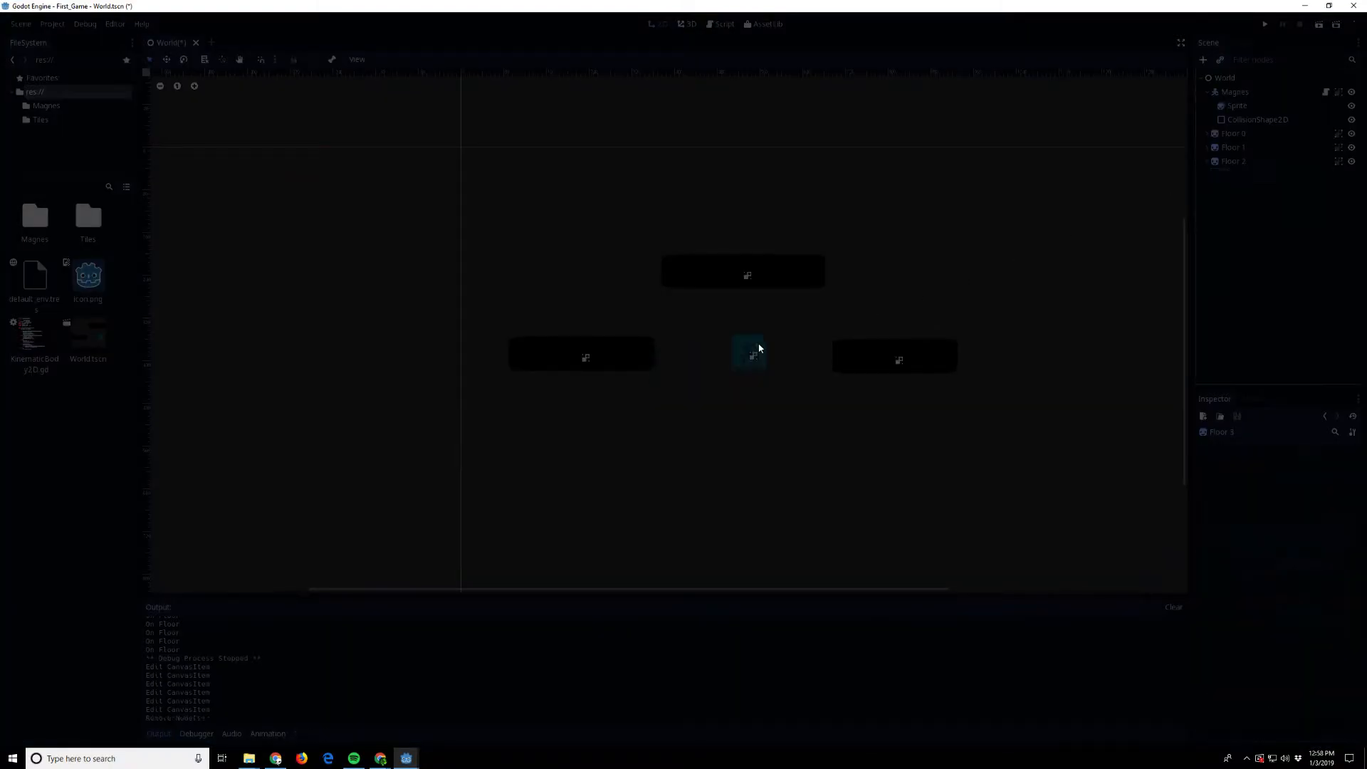
click(896, 356)
key(Delete)
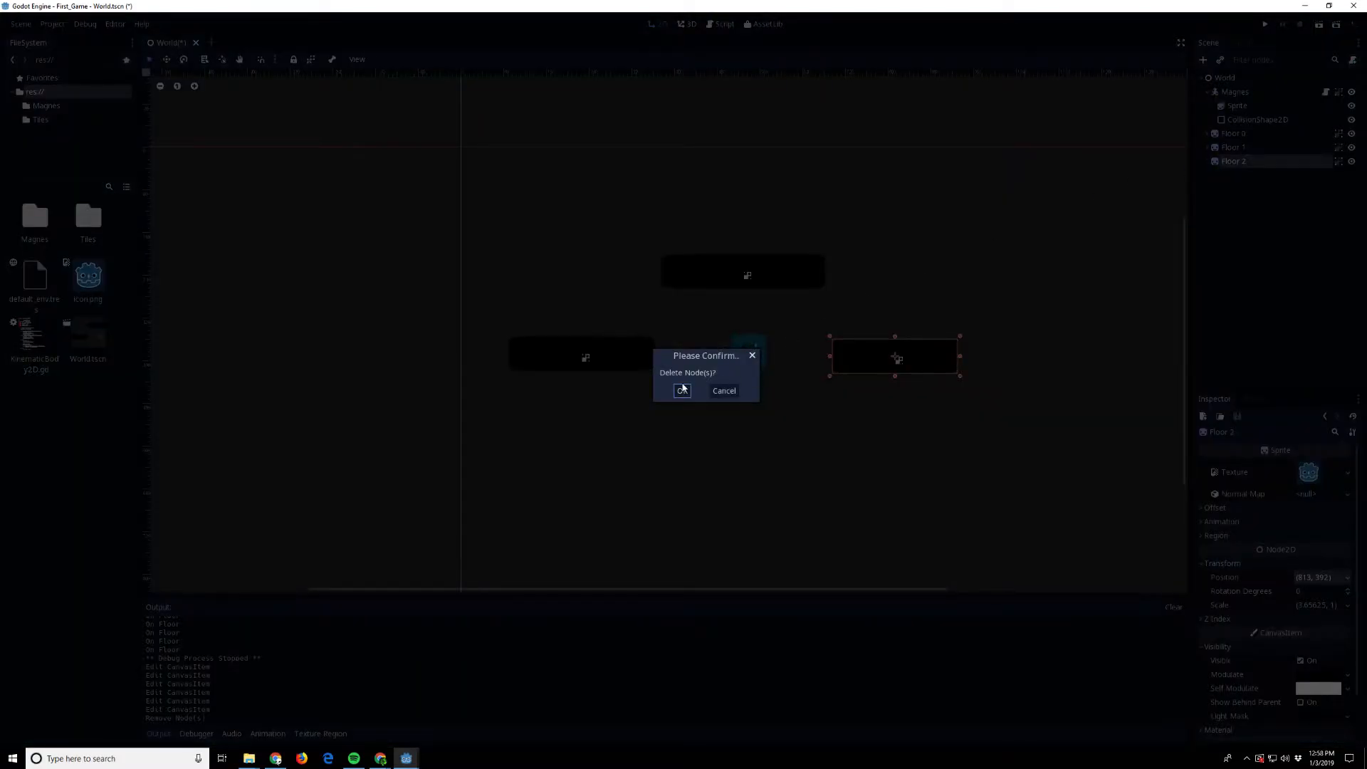
click(682, 390)
- Delete the two remaining platforms, Floor 0 and Floor 1, from the World scene
click(742, 275)
key(Delete)
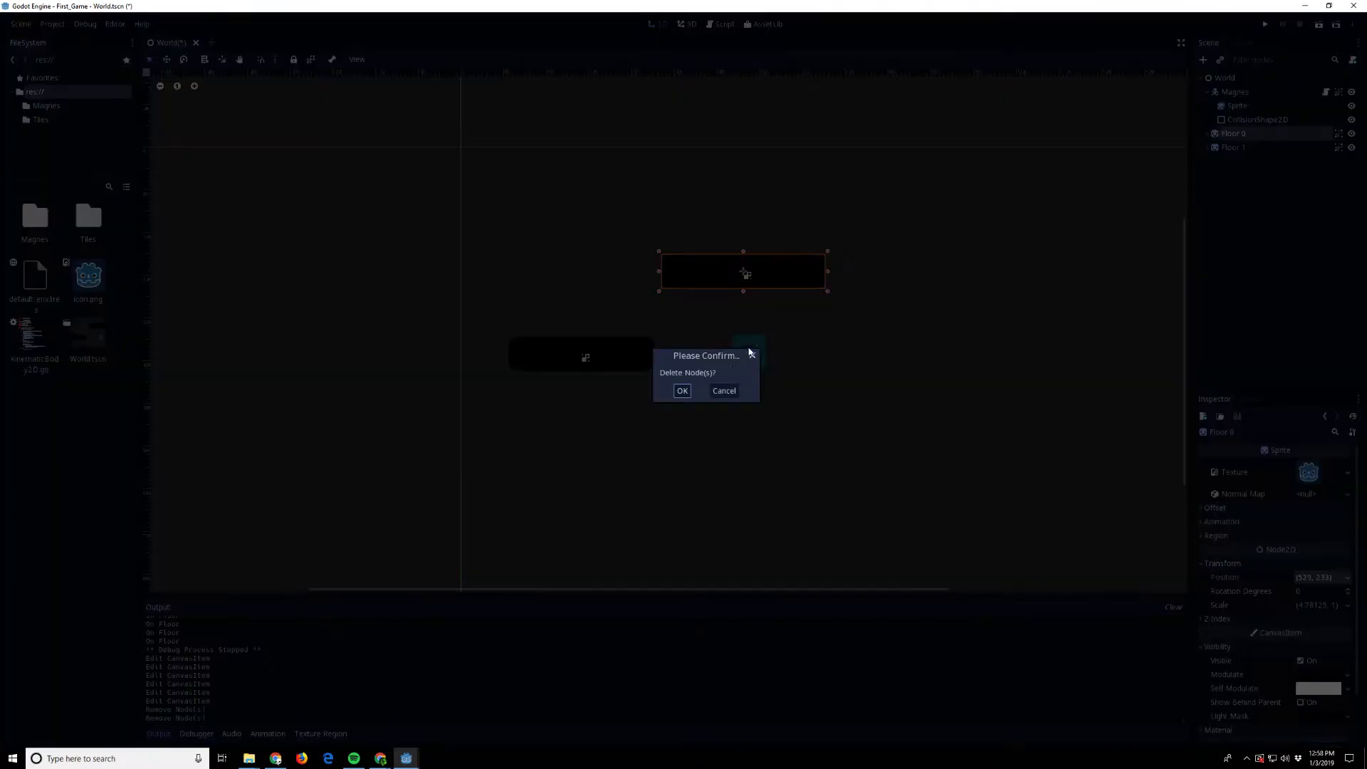
click(682, 391)
click(583, 357)
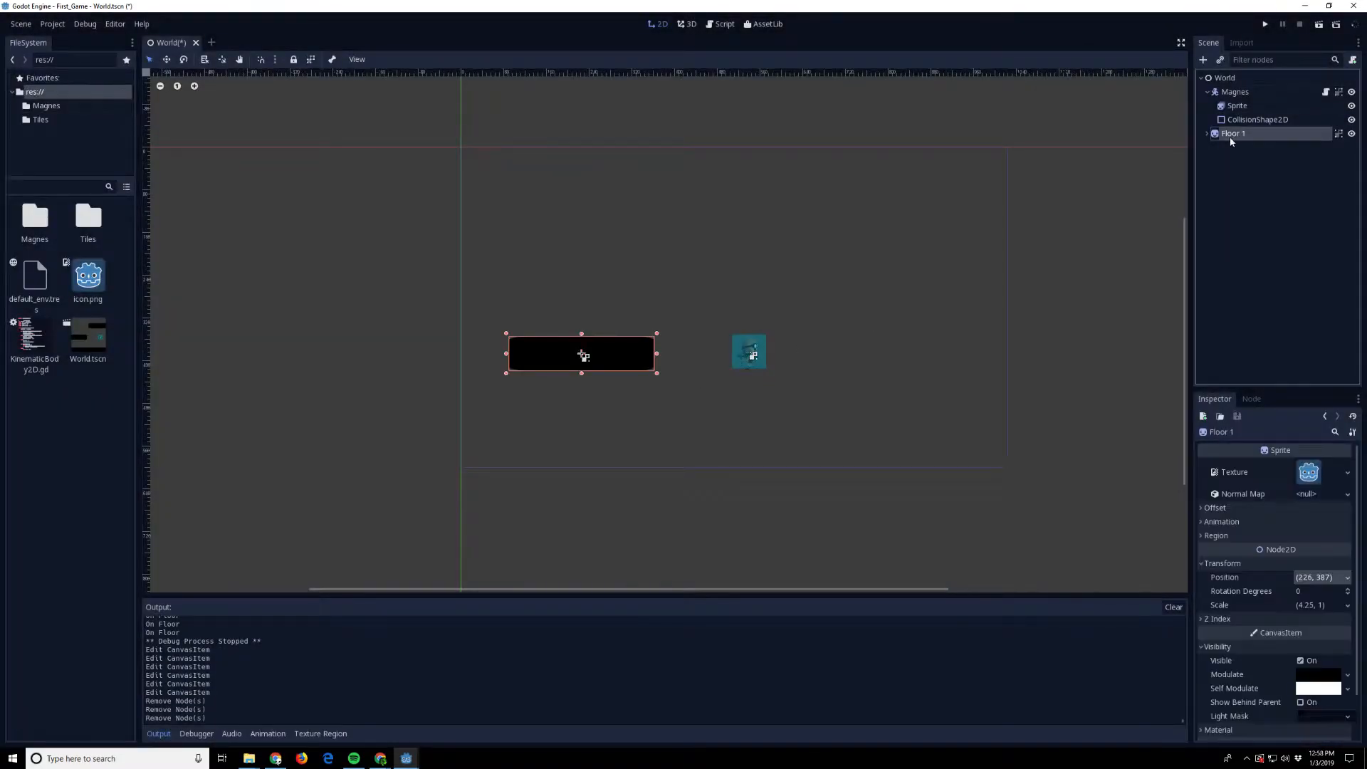
key(Delete)
click(683, 391)
- Move the Magnes character toward the upper left of the game area and show the grid in the 2D view
drag(748, 351, 611, 268)
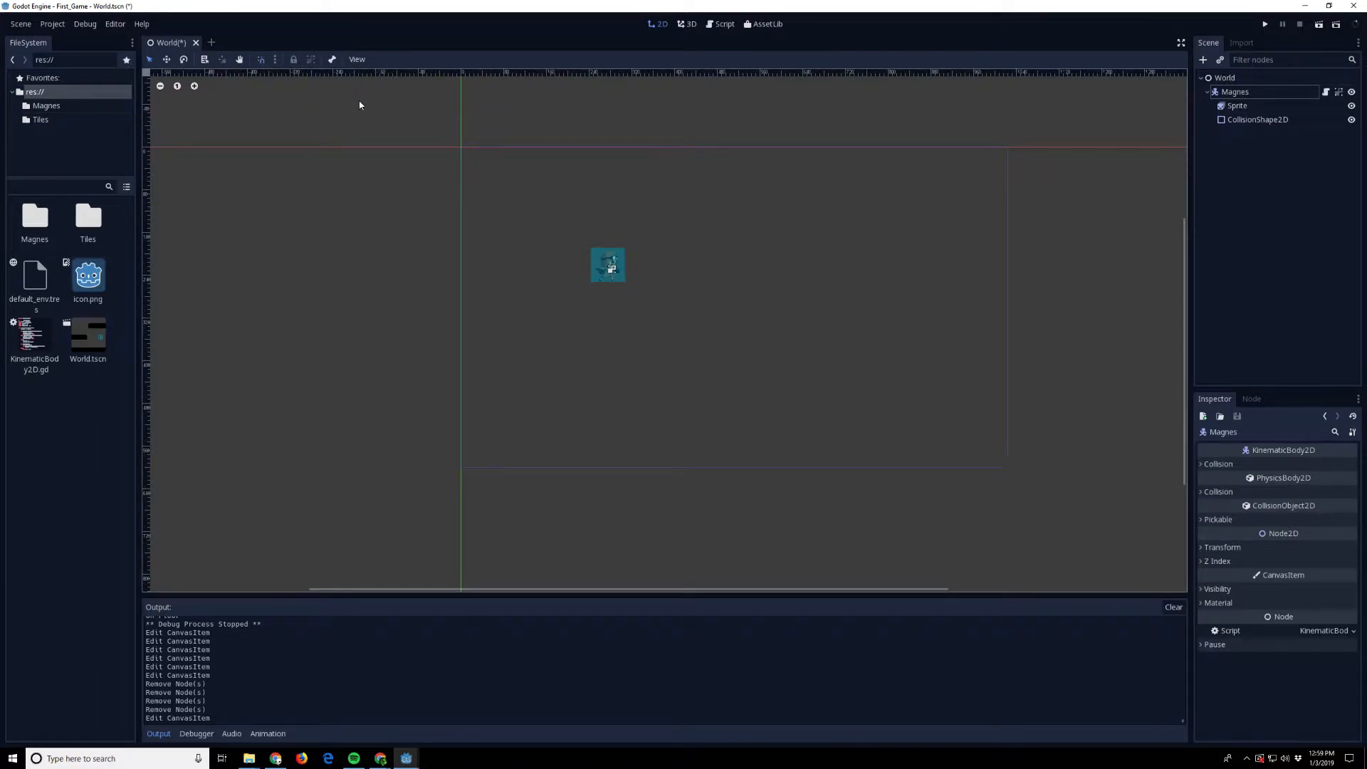
click(359, 60)
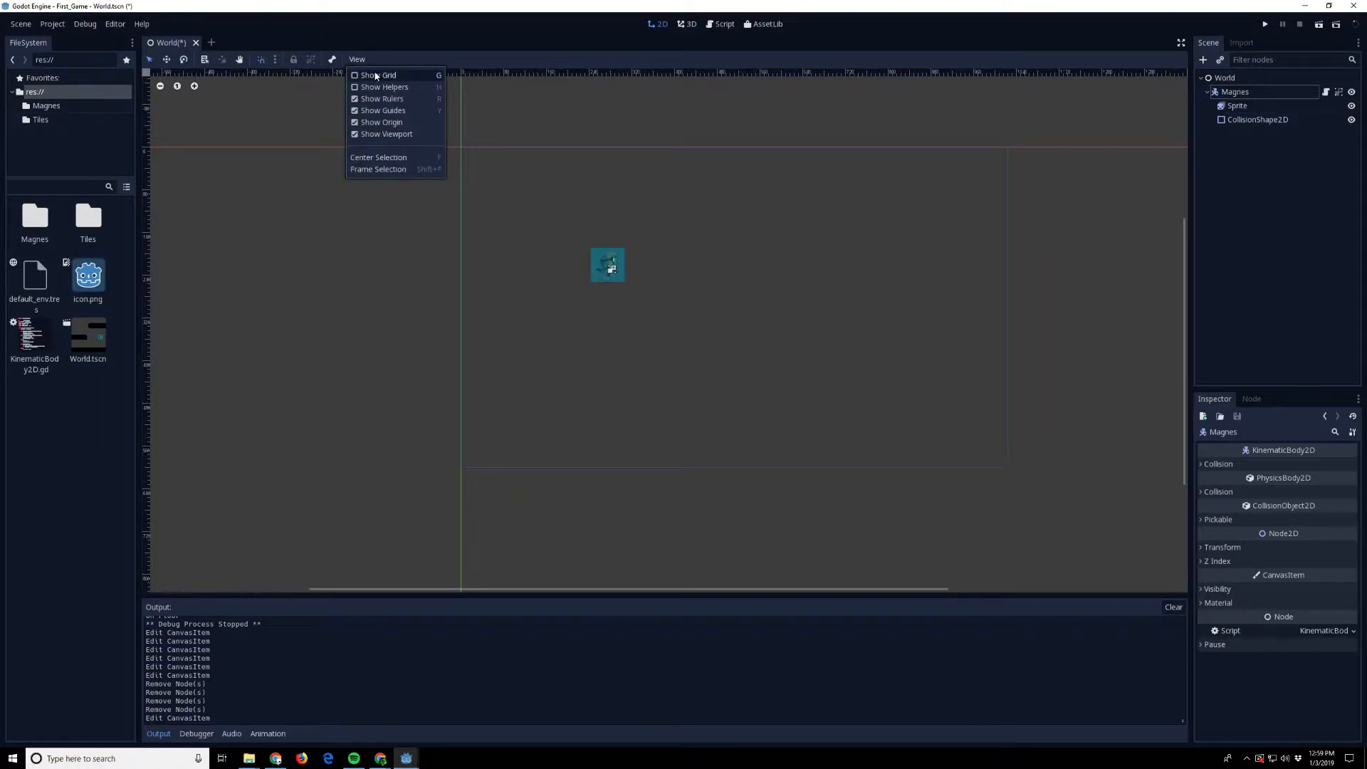
click(718, 221)
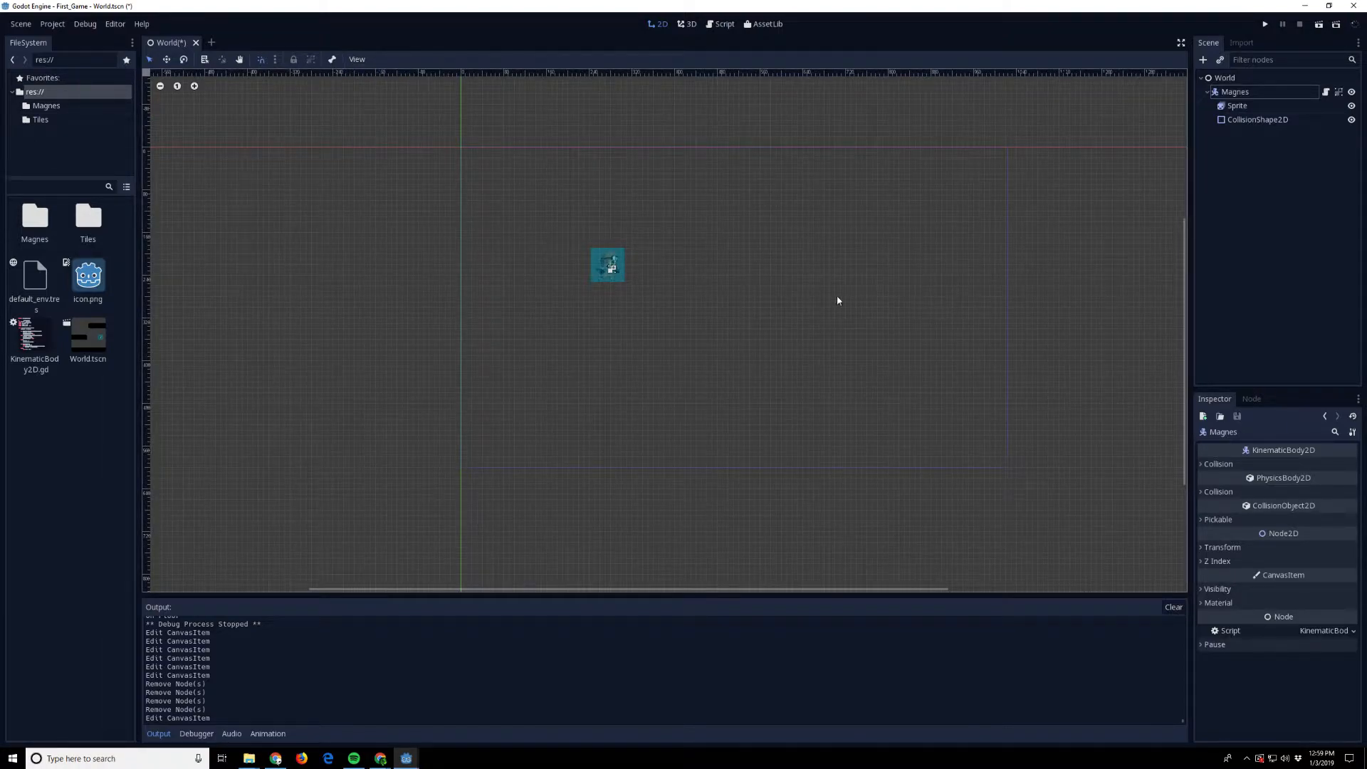
scroll(622, 265, up, 15)
scroll(602, 259, down, 13)
- Configure the snap grid step to 32 px horizontally and 32 px vertically
click(353, 60)
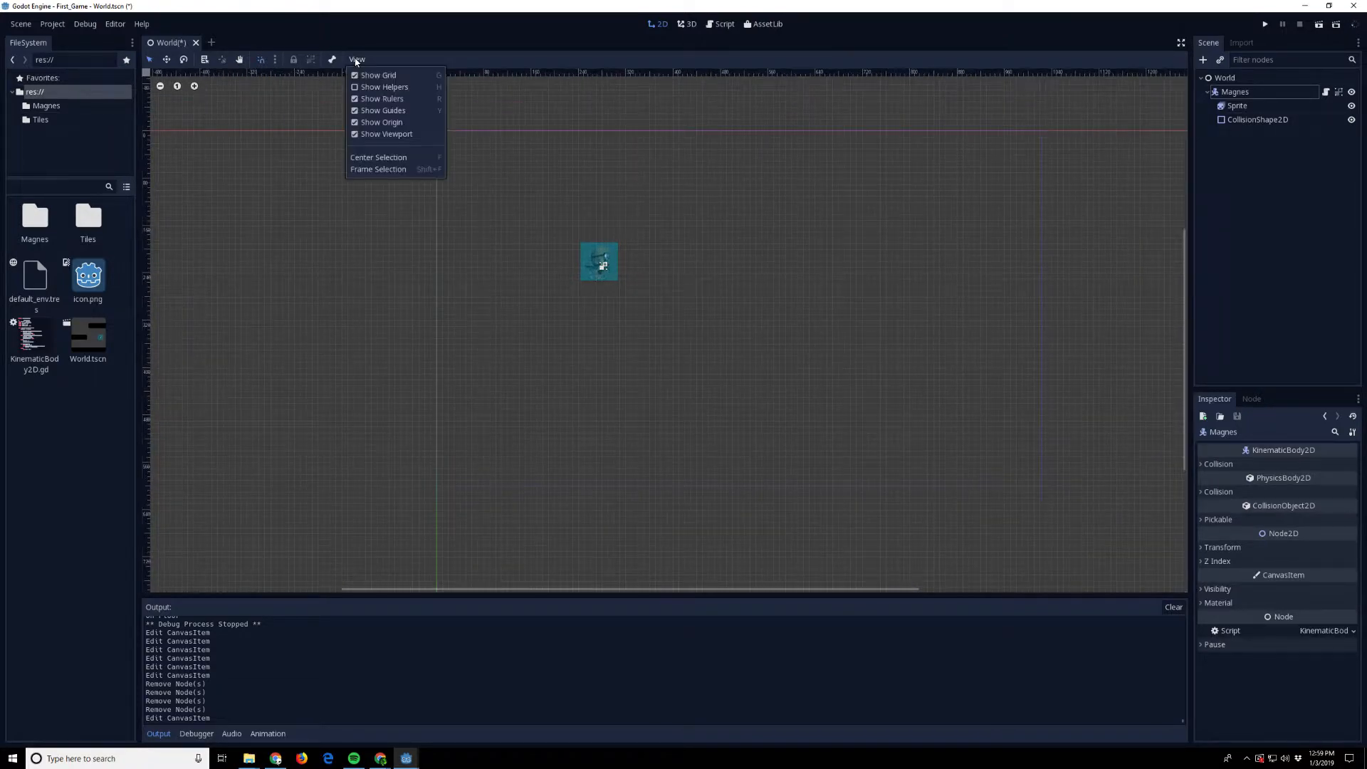
click(339, 51)
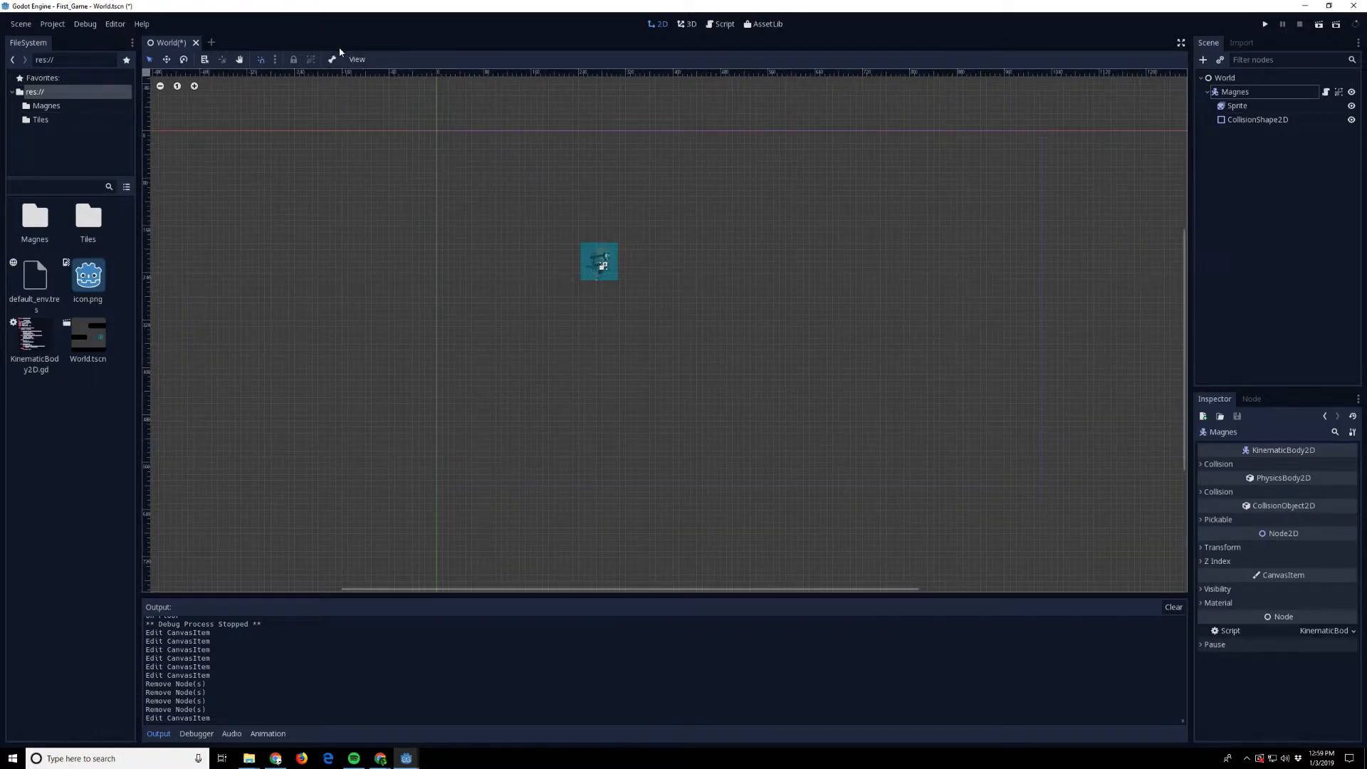
click(274, 60)
click(302, 99)
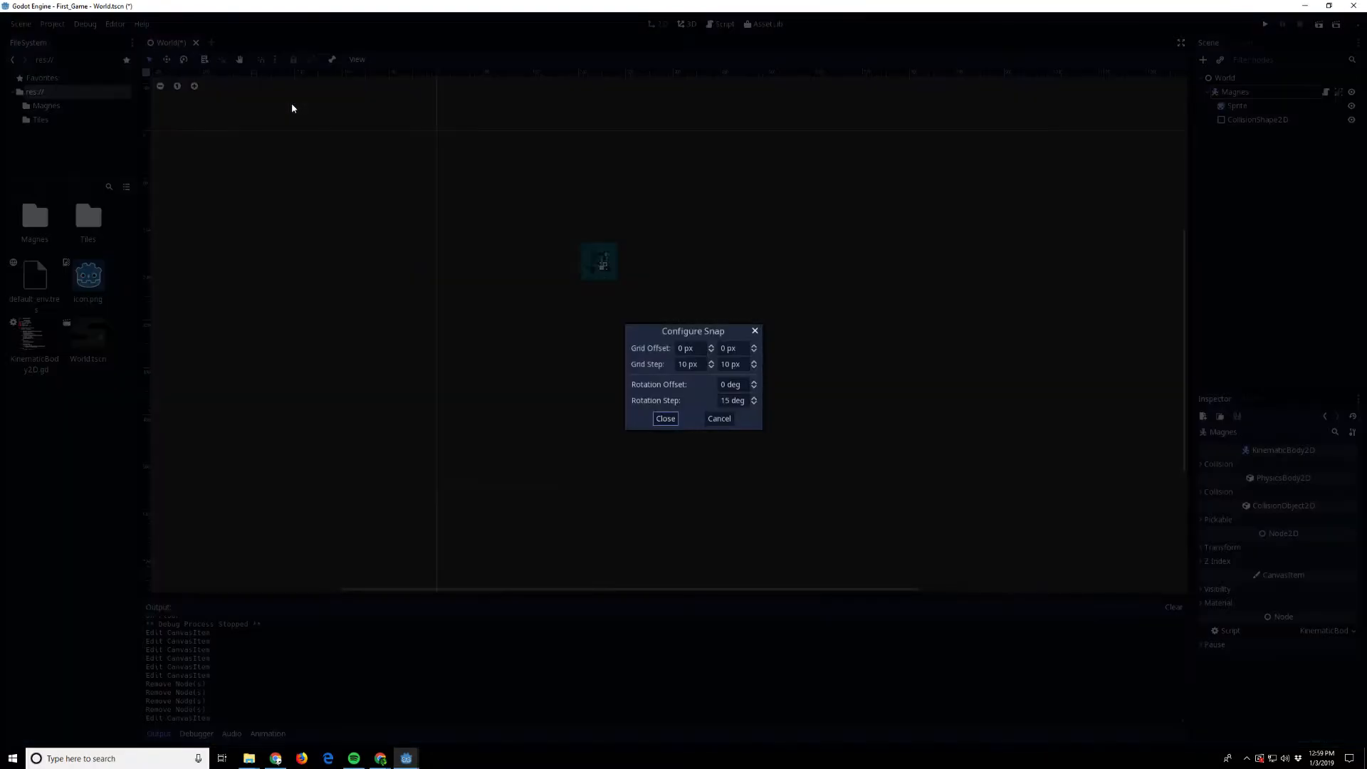
click(688, 364)
double_click(687, 364)
text(32)
key(Tab)
text(2)
key(BackSpace)
text(32)
click(666, 418)
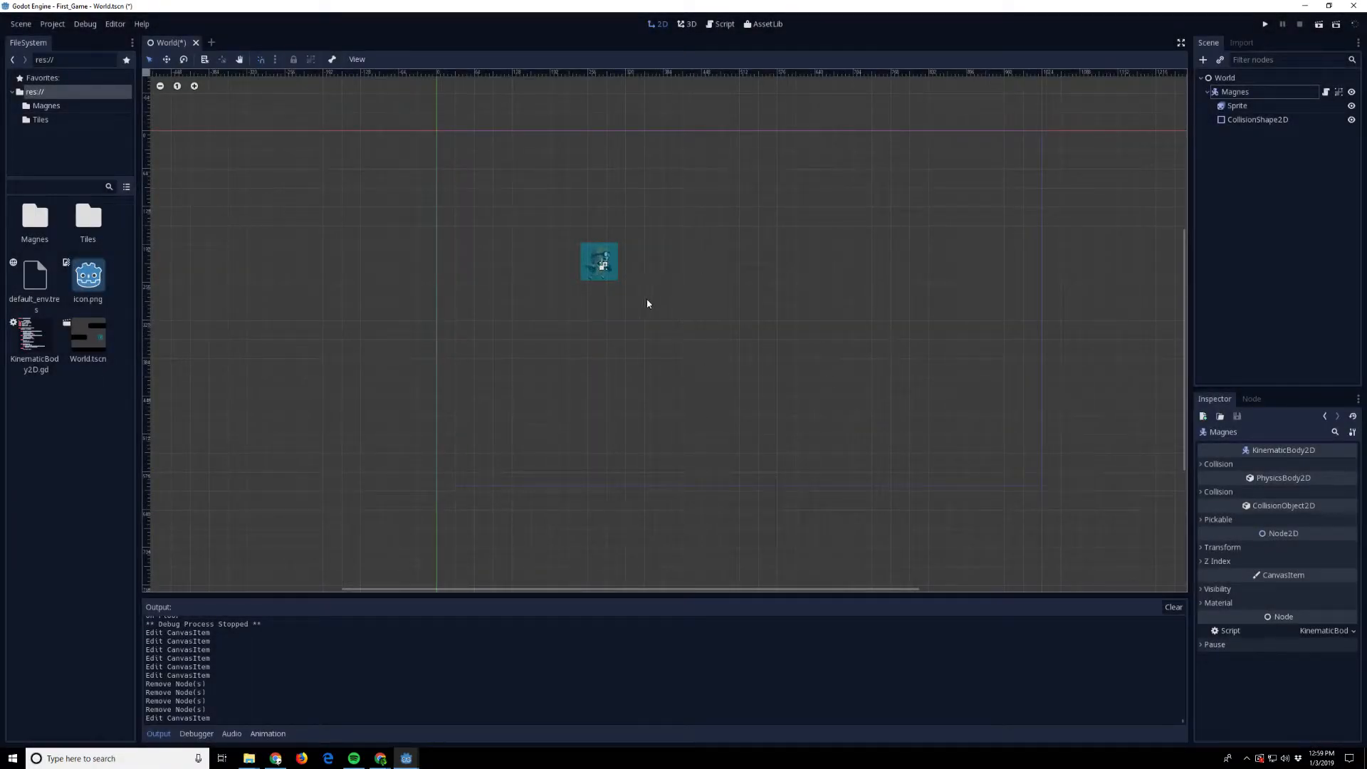
- Move the Magnes character slightly left and higher in the game area
drag(604, 264, 585, 204)
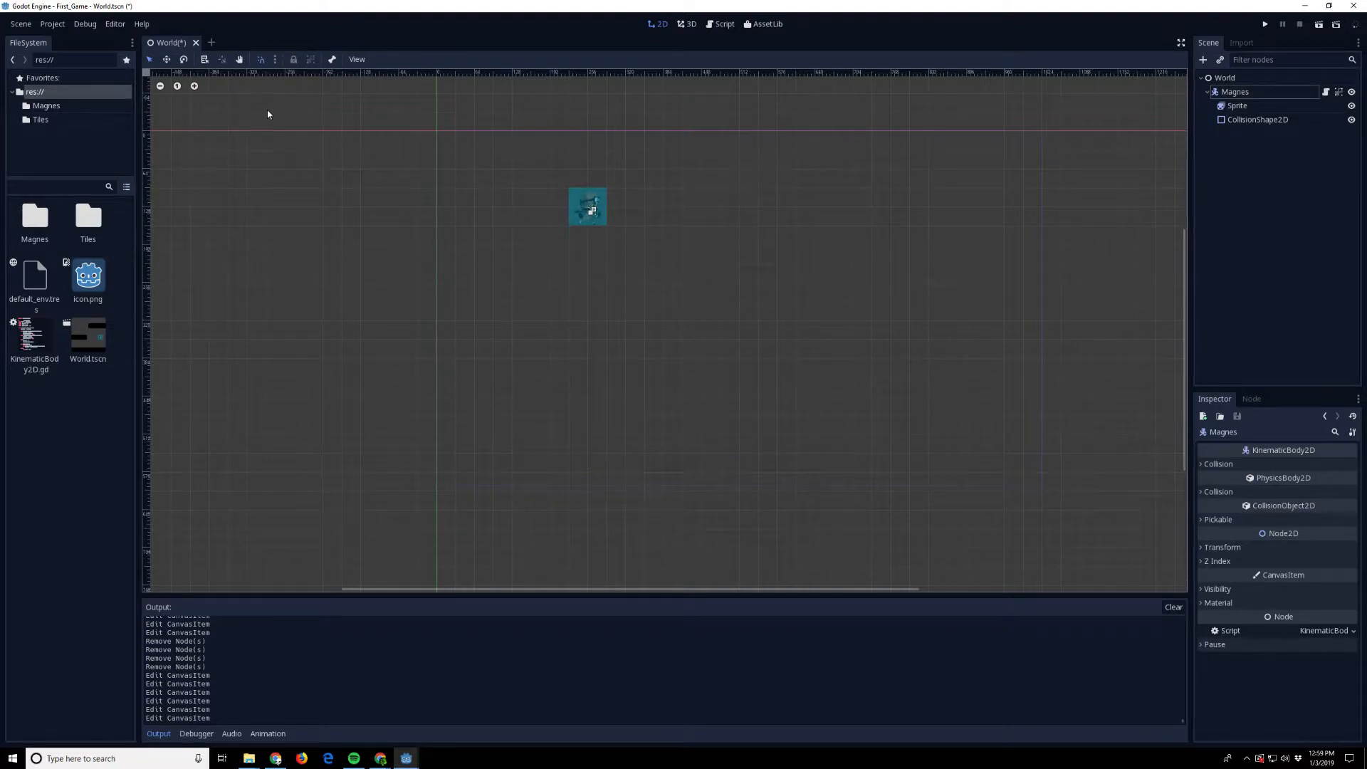
click(20, 25)
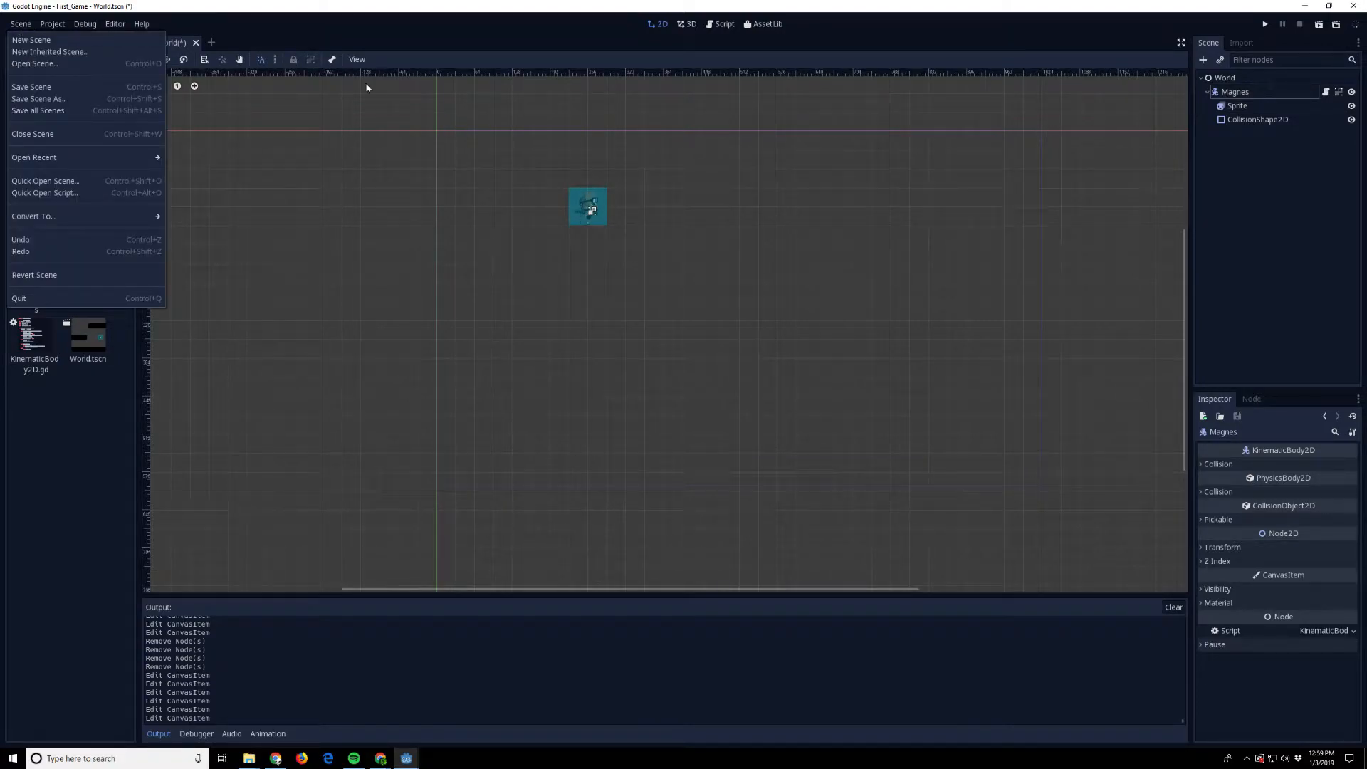
click(781, 280)
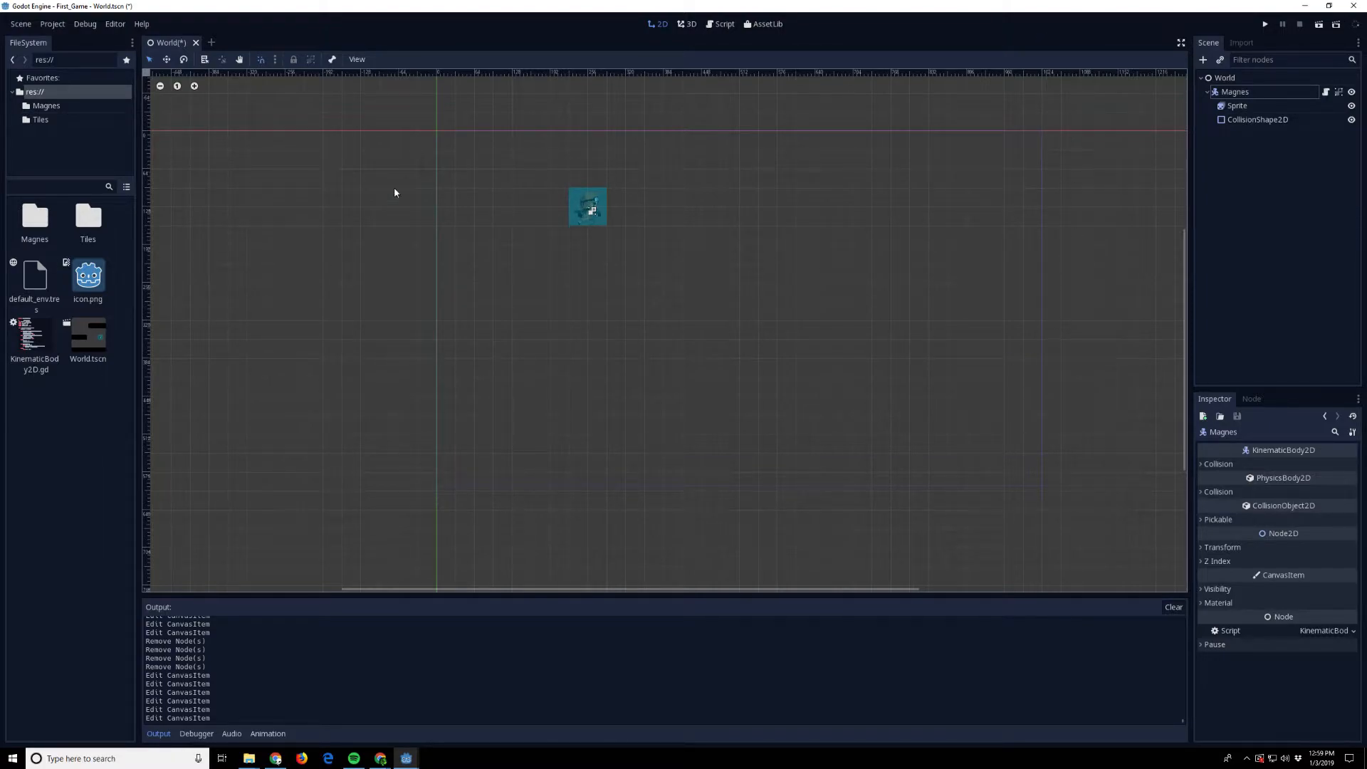
- In the project's display window settings, set the window width to 640 and the height to 360
click(56, 26)
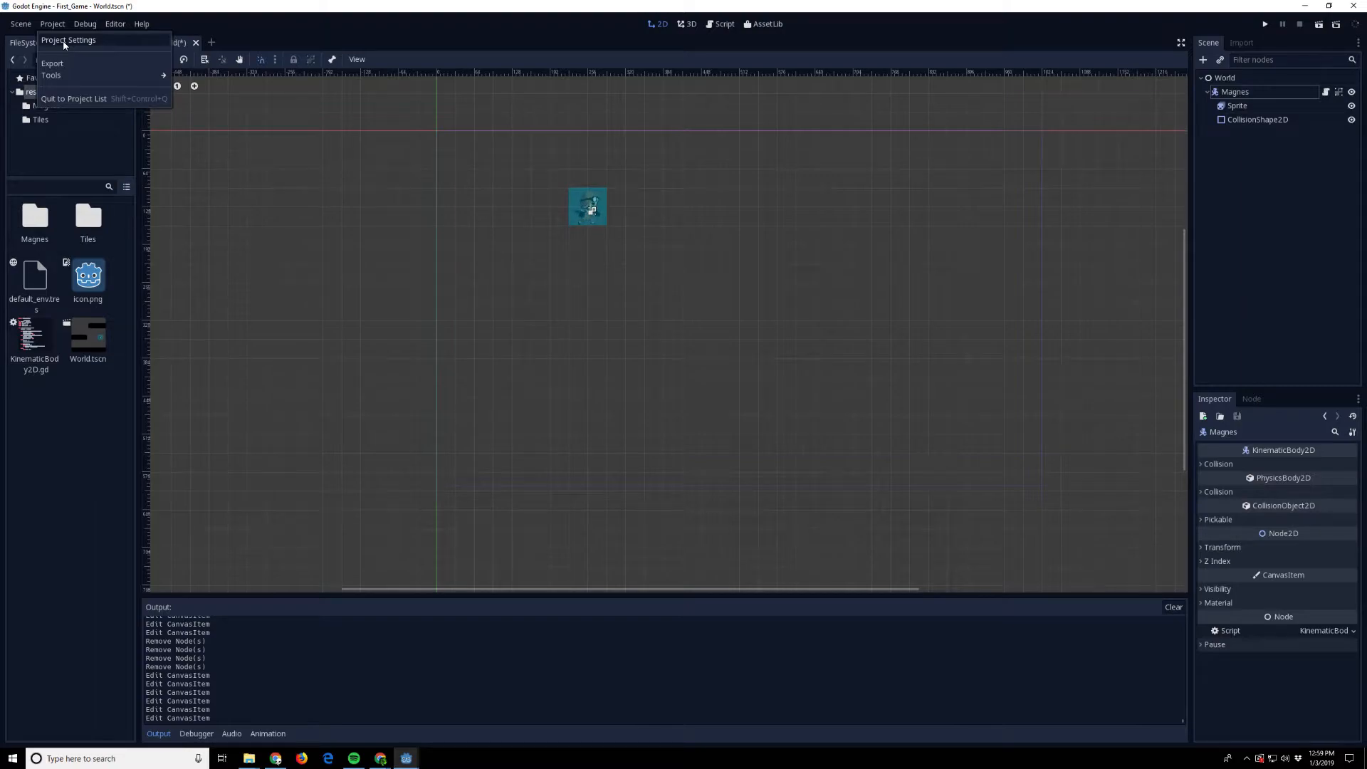
click(61, 41)
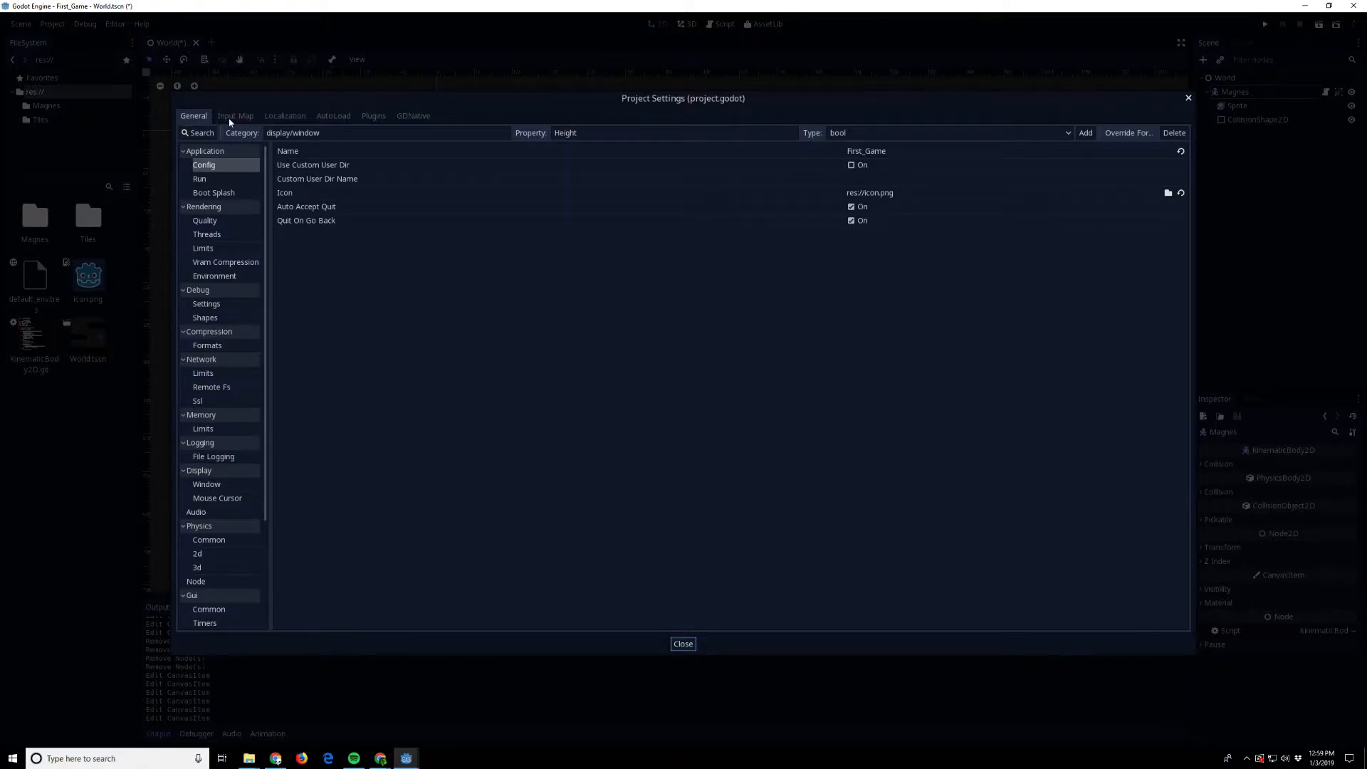
scroll(243, 412, down, 3)
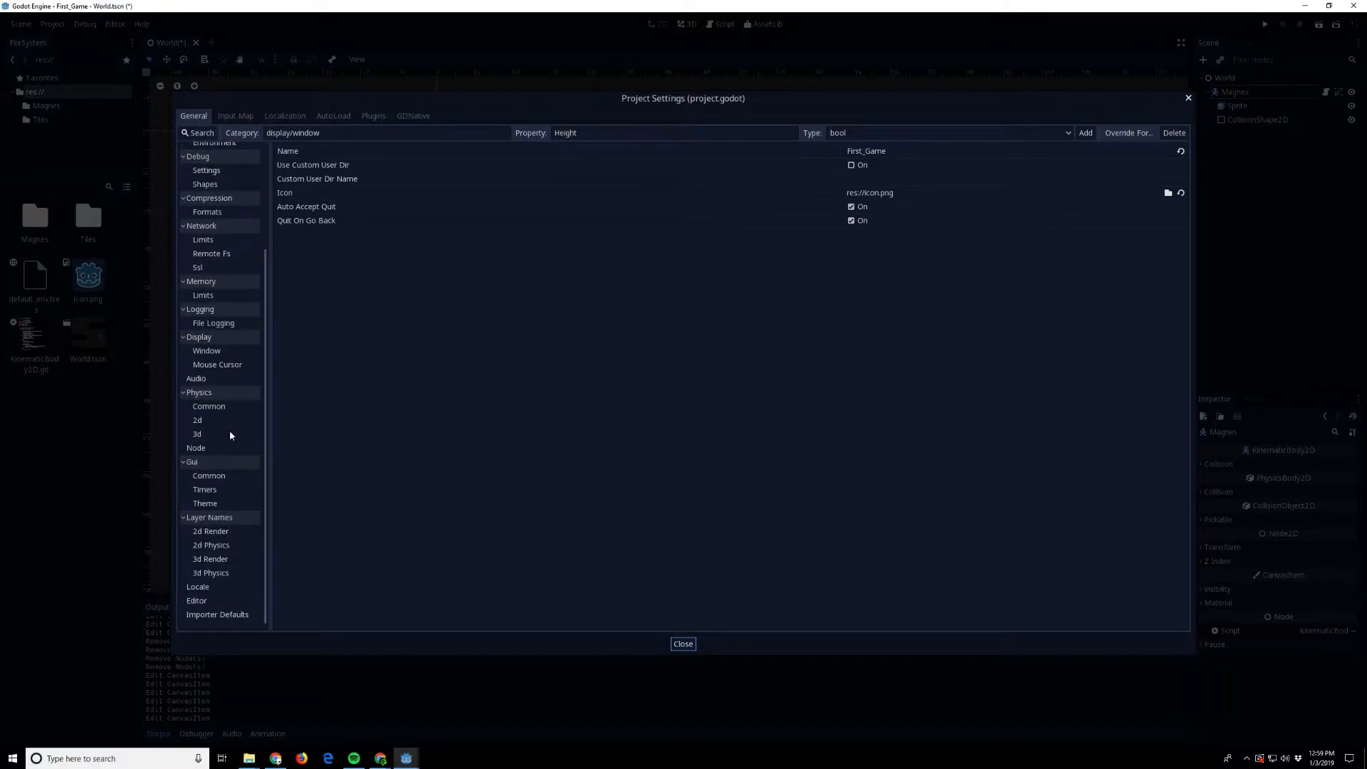
scroll(203, 331, up, 1)
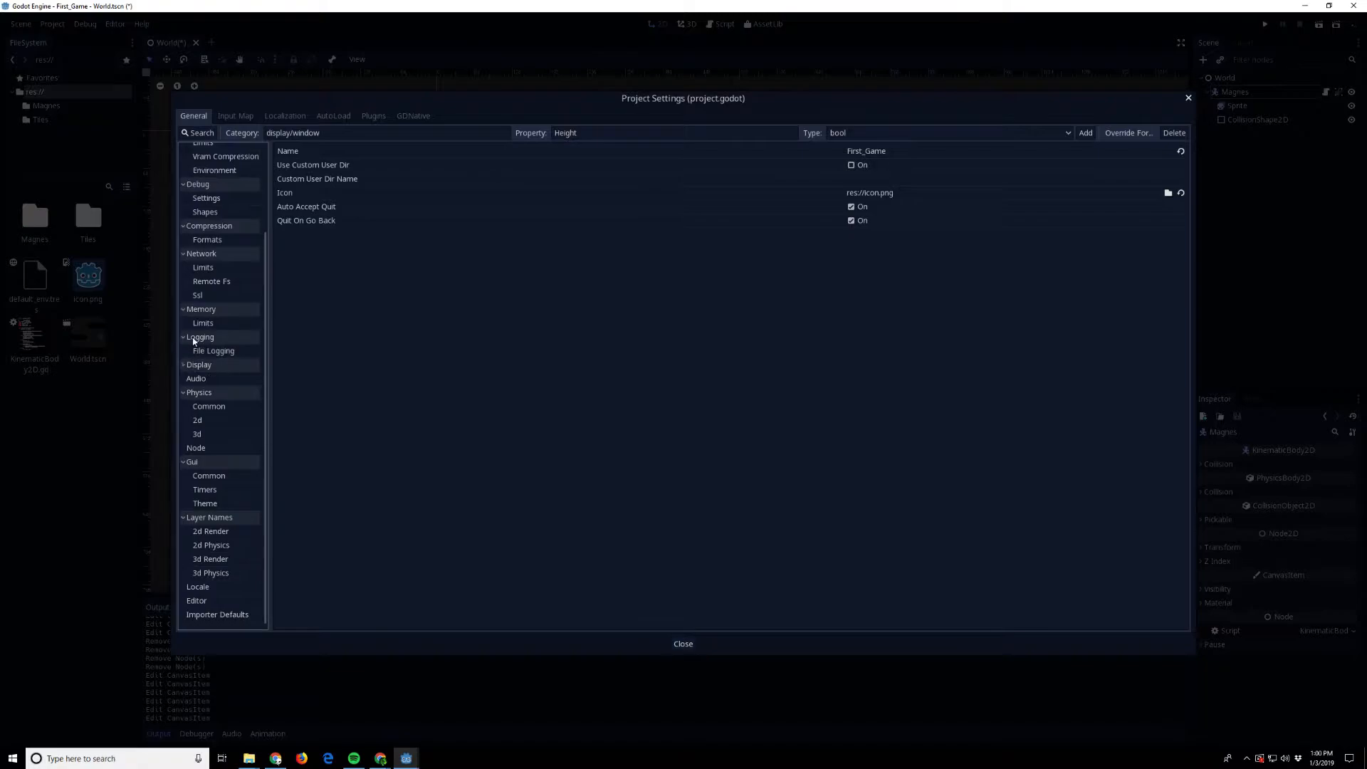
click(214, 379)
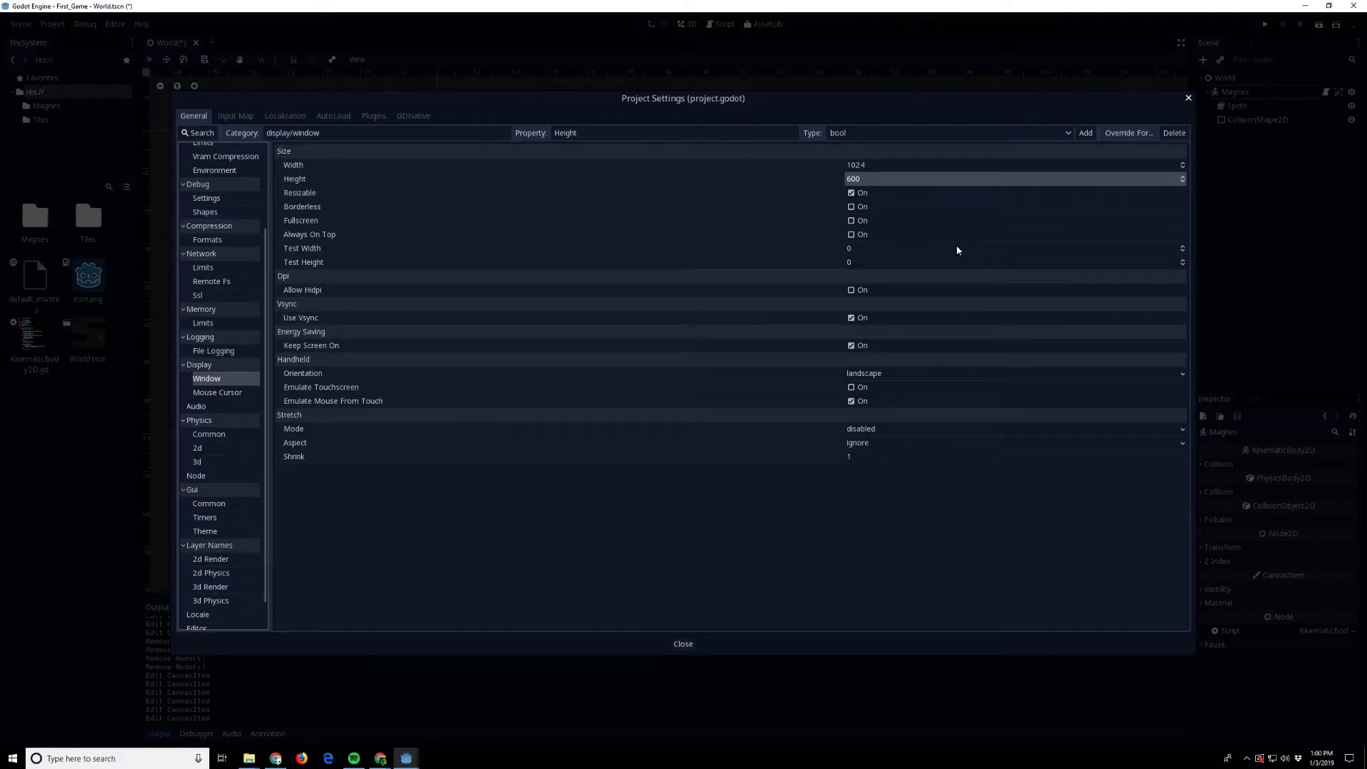
click(887, 178)
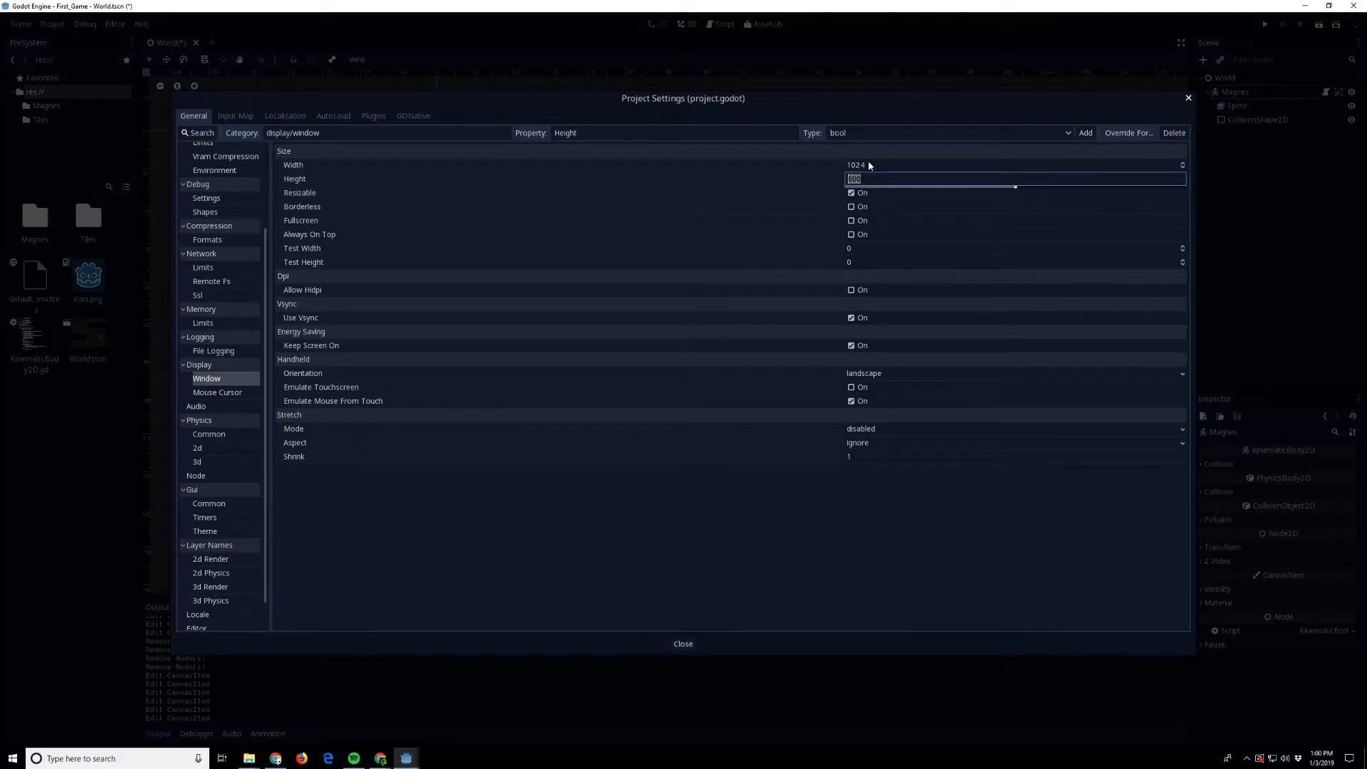
click(896, 167)
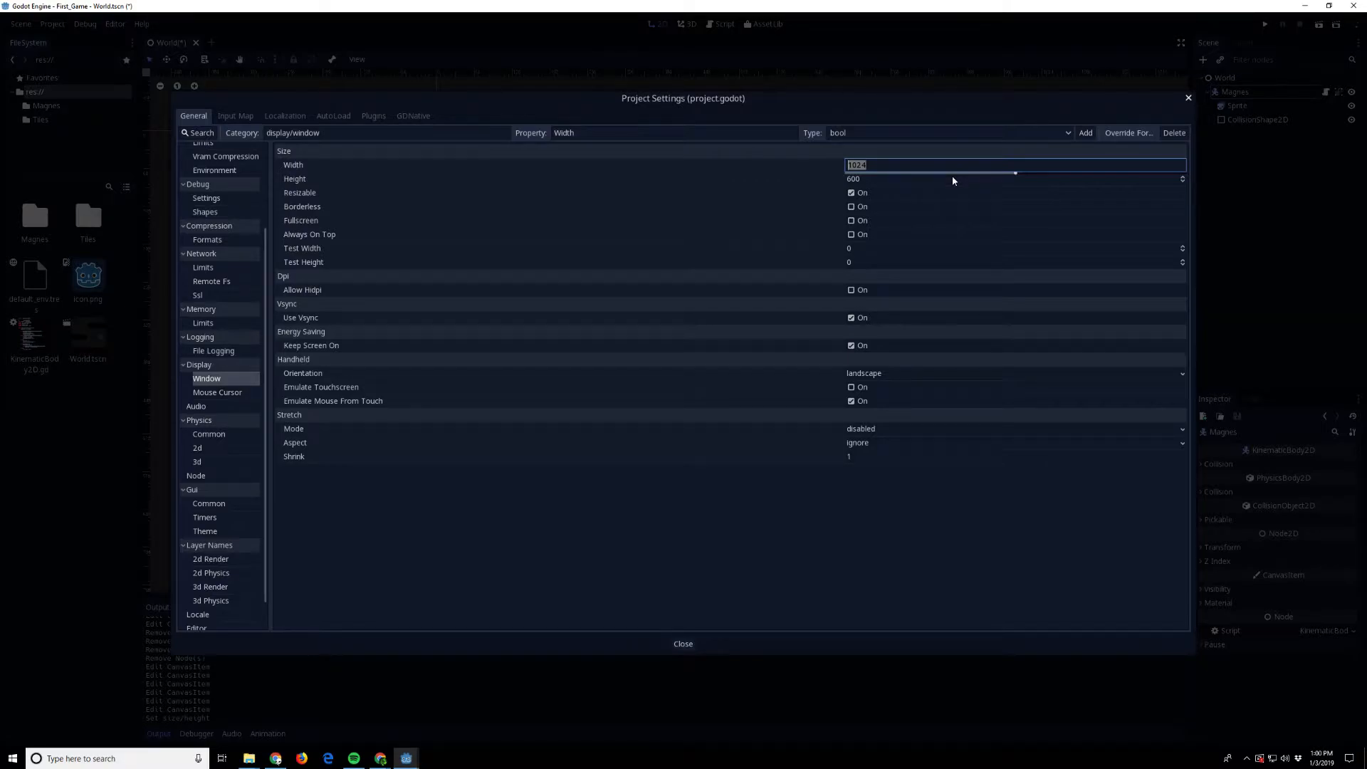
text(640)
click(896, 180)
text(6)
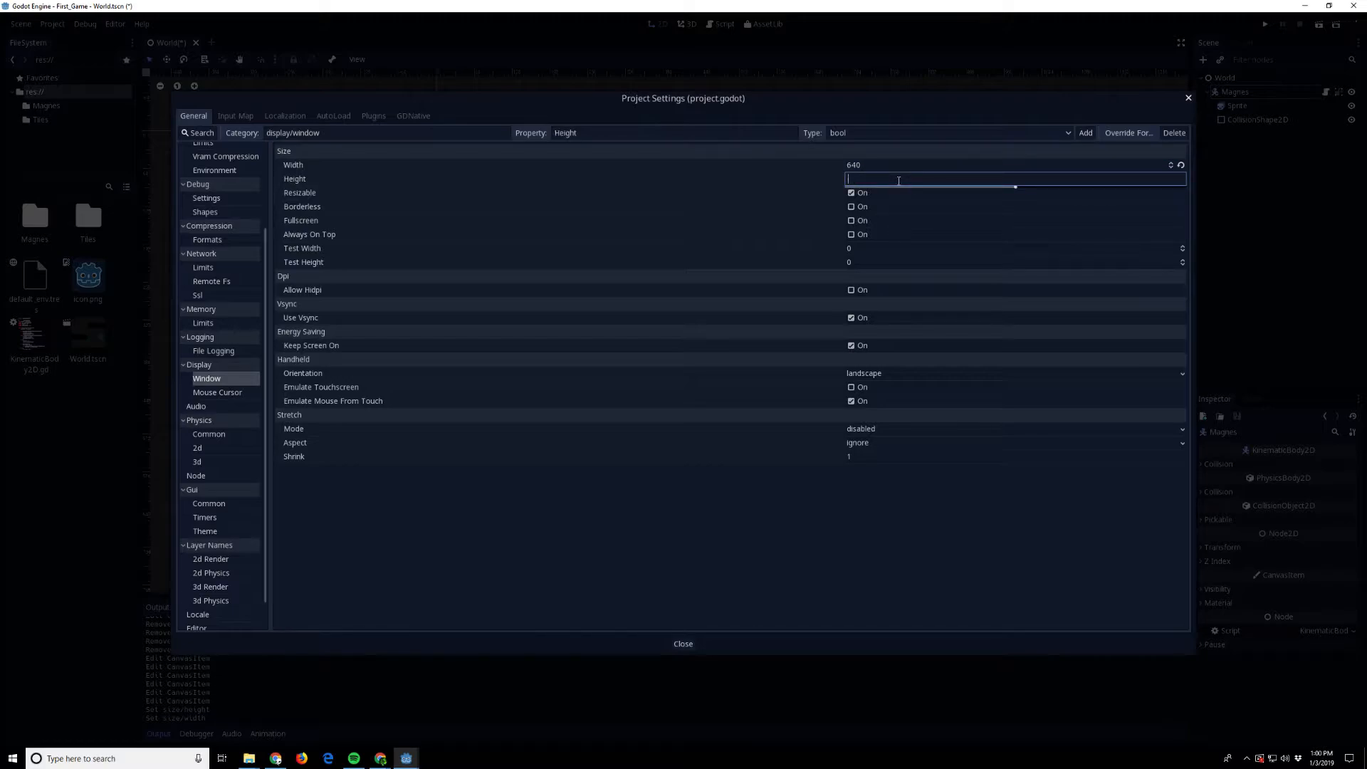
- Set the window's test width to 1280 and test height to 720
click(865, 248)
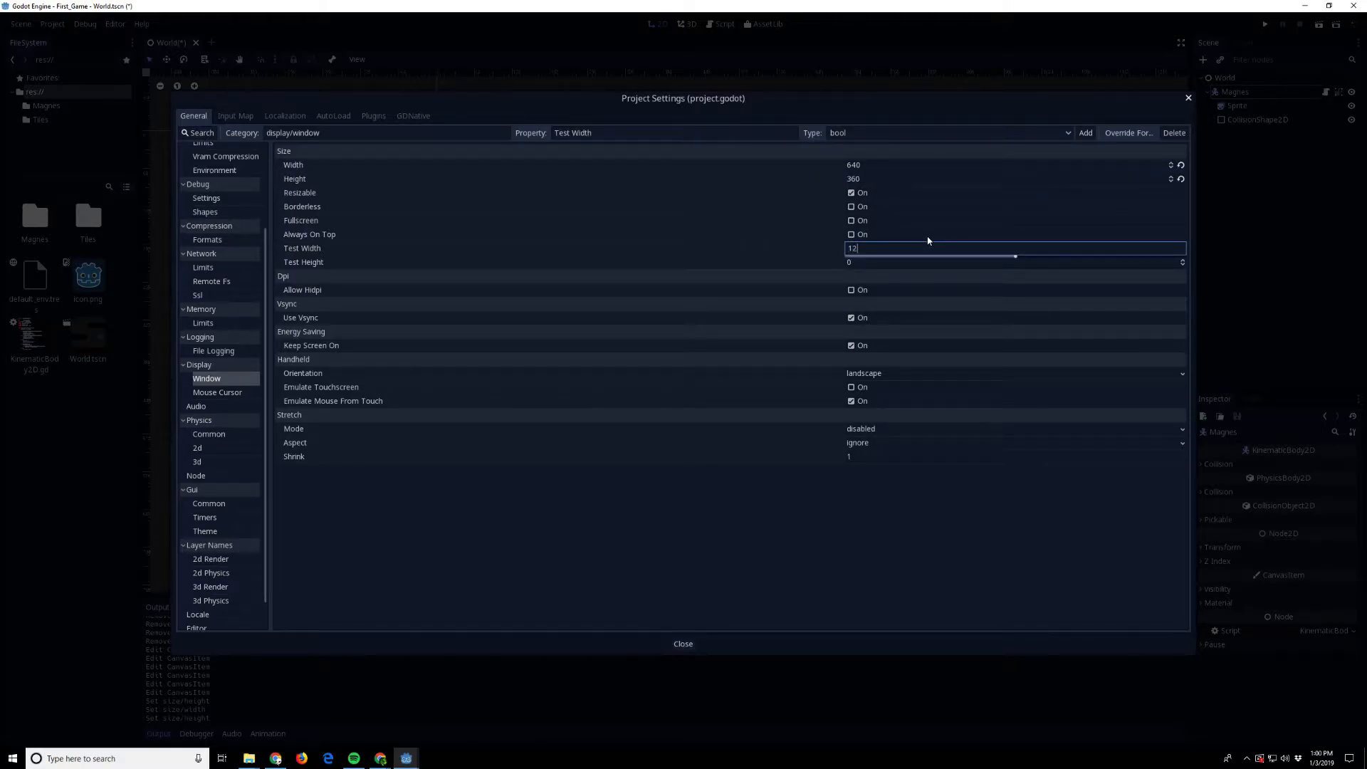
click(864, 263)
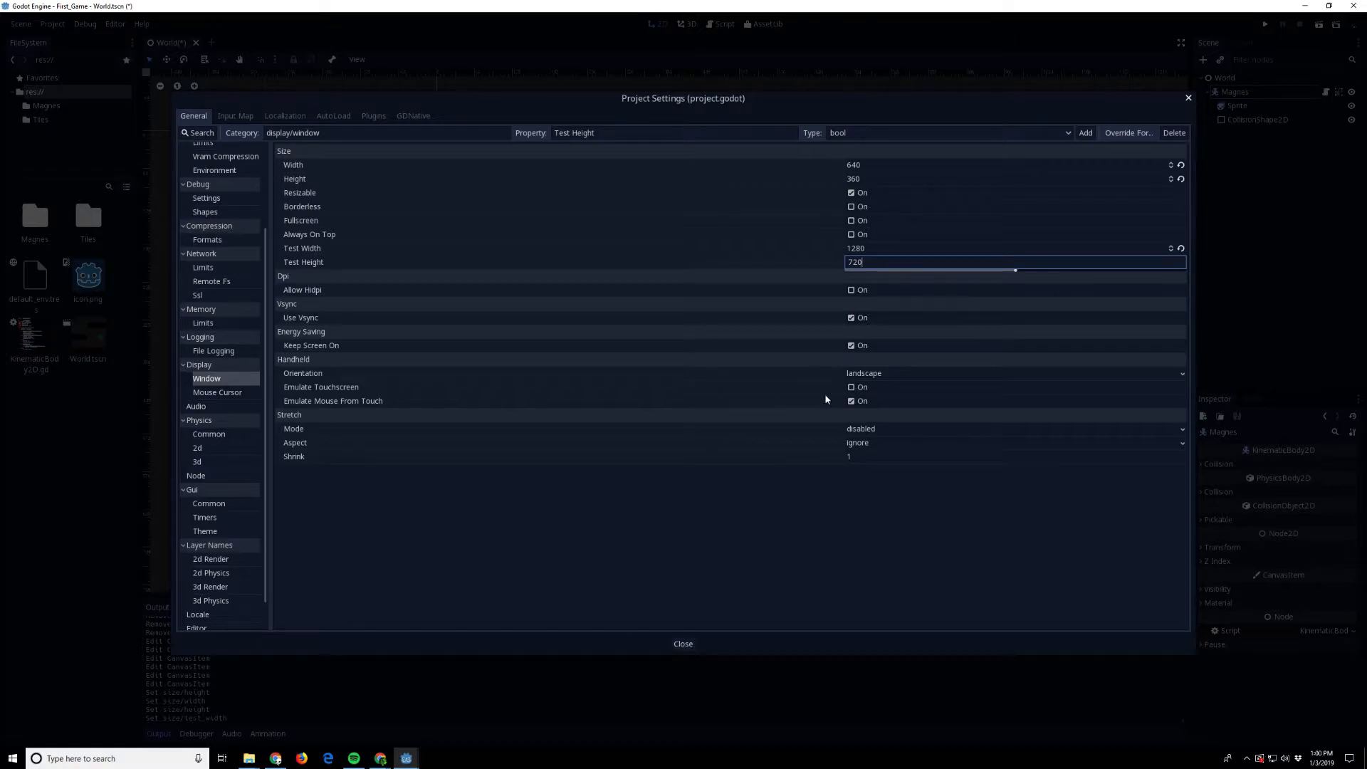
- Set the window's stretch mode to 2d and its aspect to expand, and close the project settings
click(865, 430)
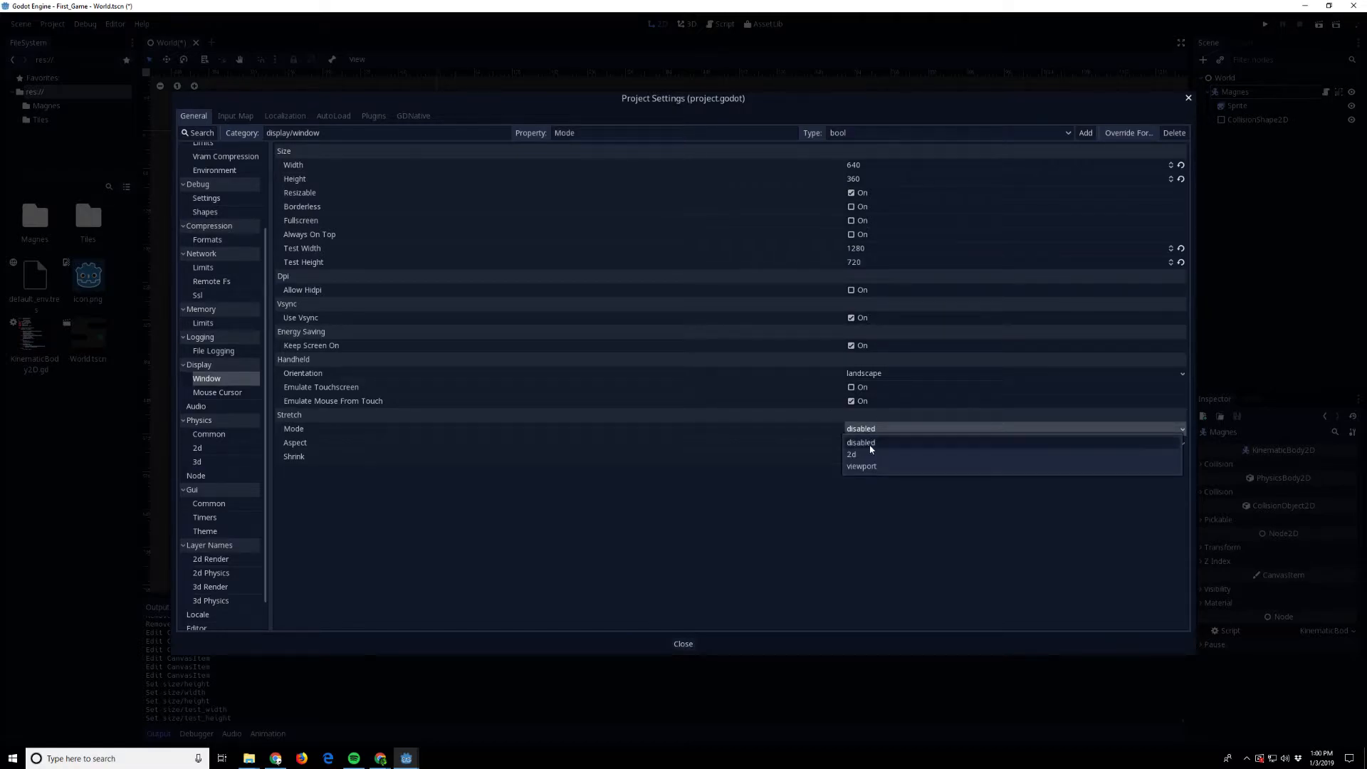
click(866, 456)
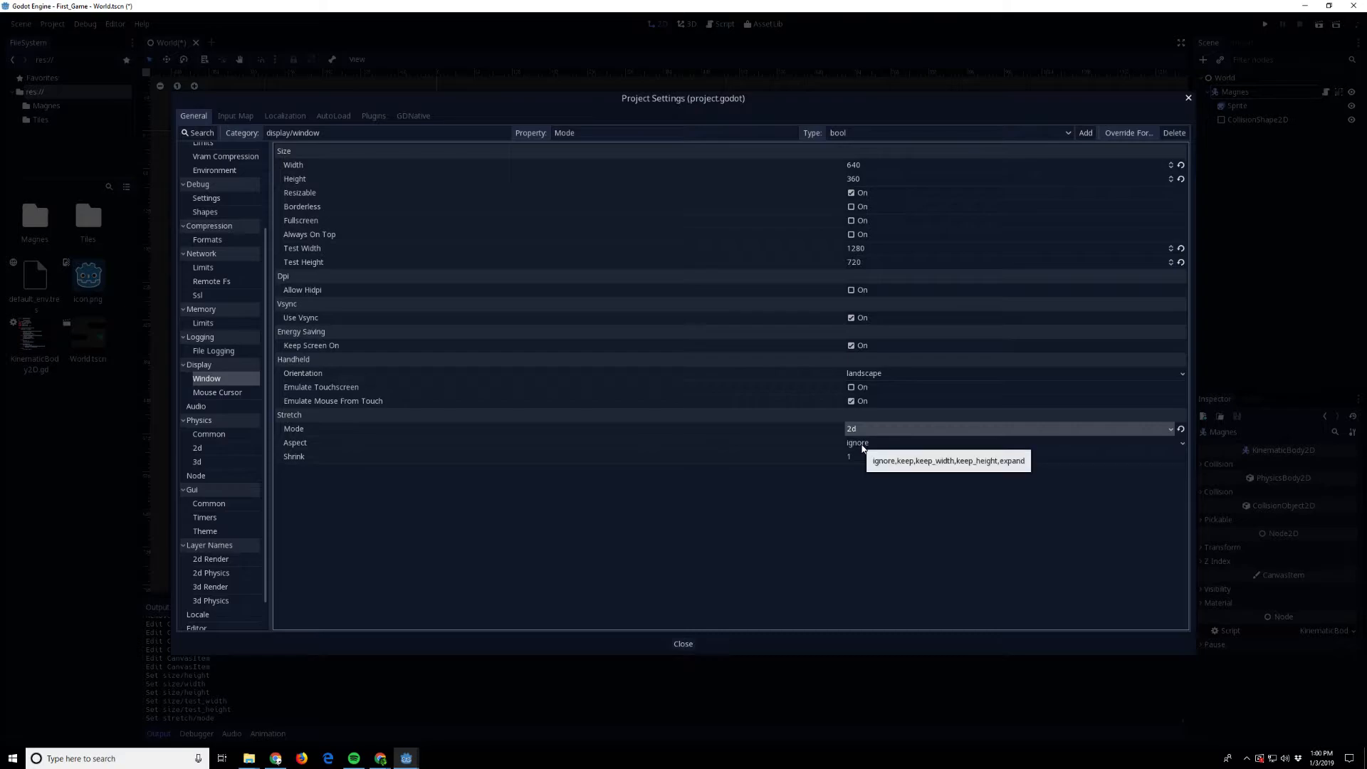
click(862, 444)
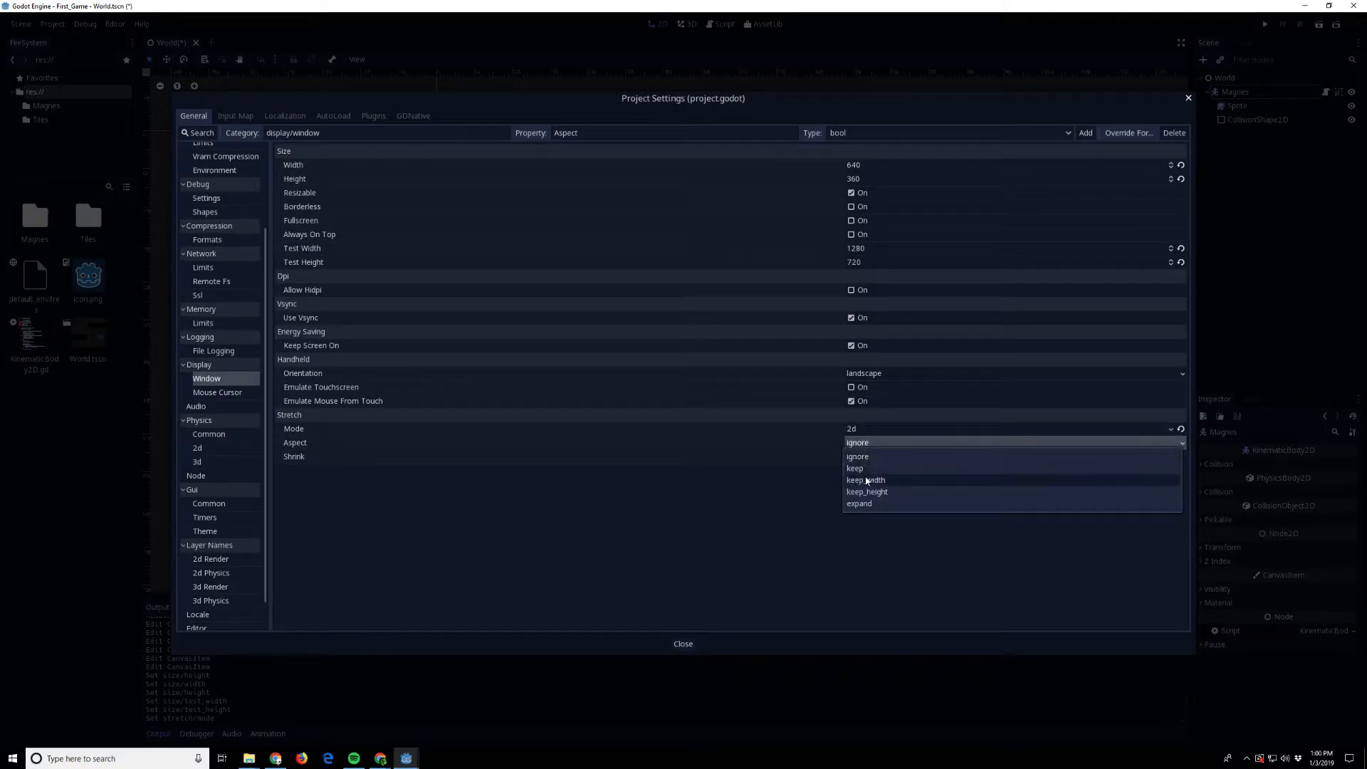
click(862, 504)
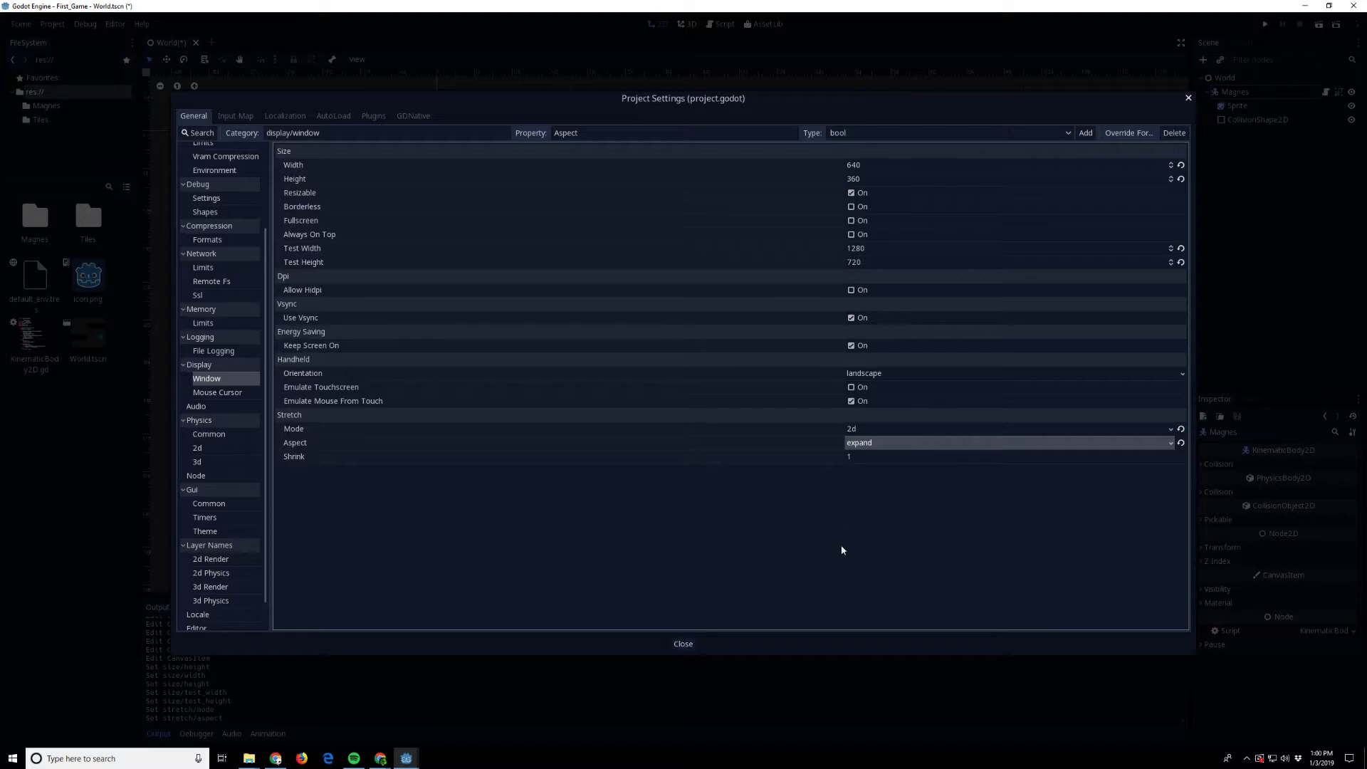
click(684, 644)
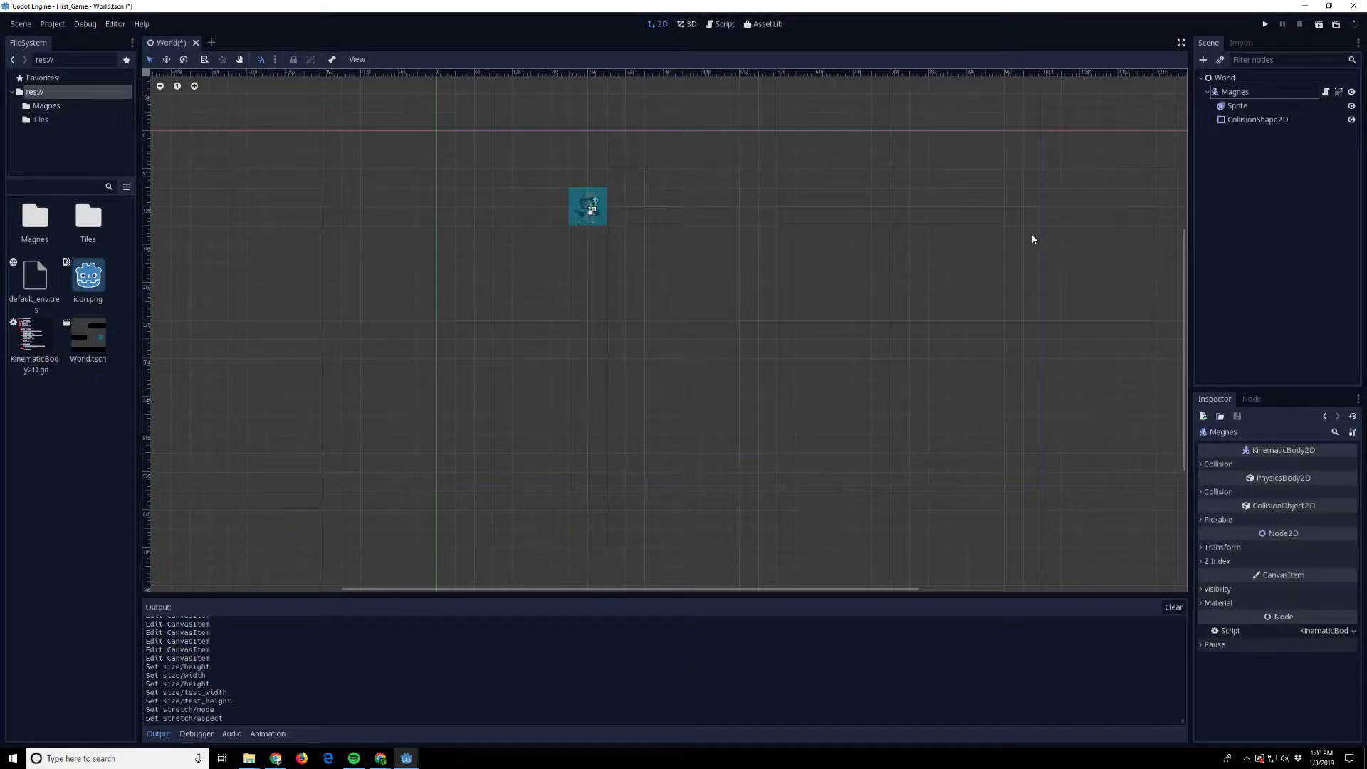
- Move the Magnes character slightly right and lower in the game area and save the World scene
middle_drag(856, 263, 857, 293)
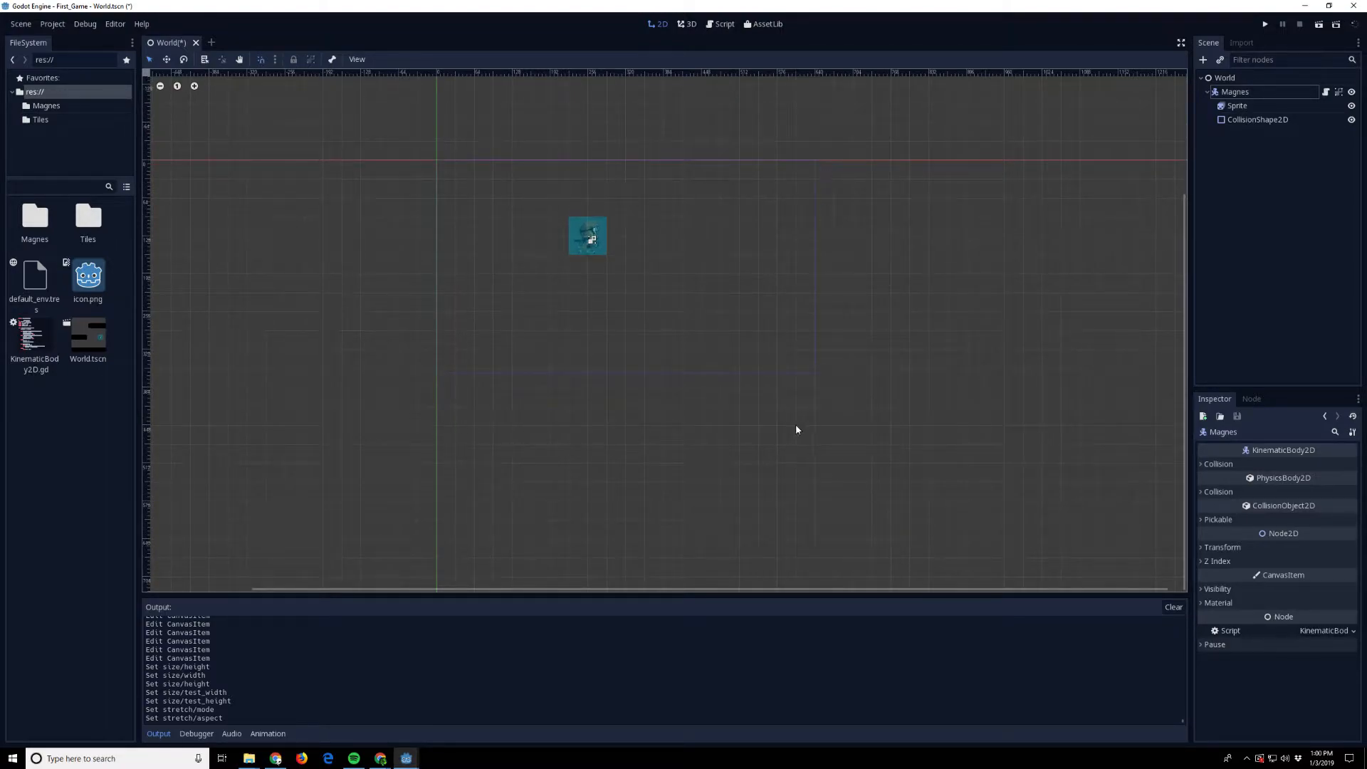
click(591, 238)
drag(591, 237, 629, 257)
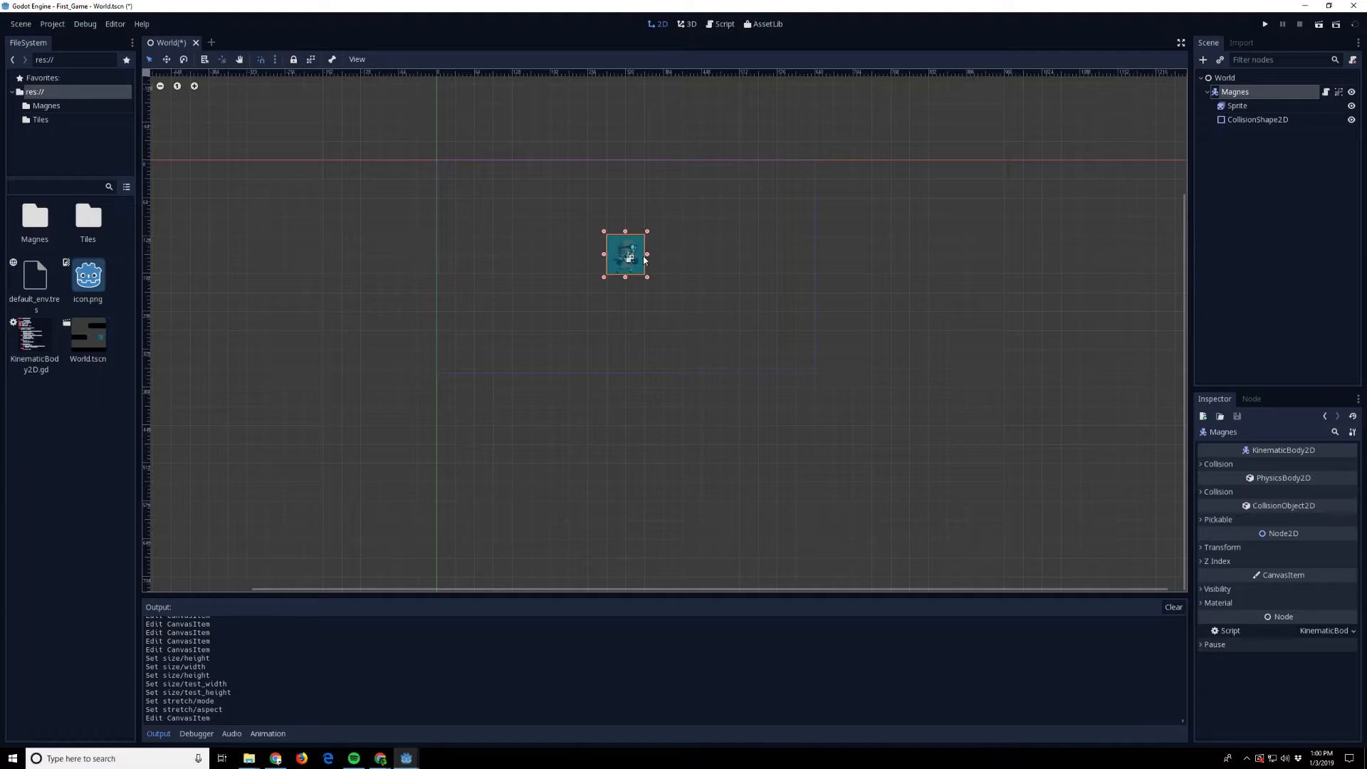
click(905, 283)
key(ctrl+s)
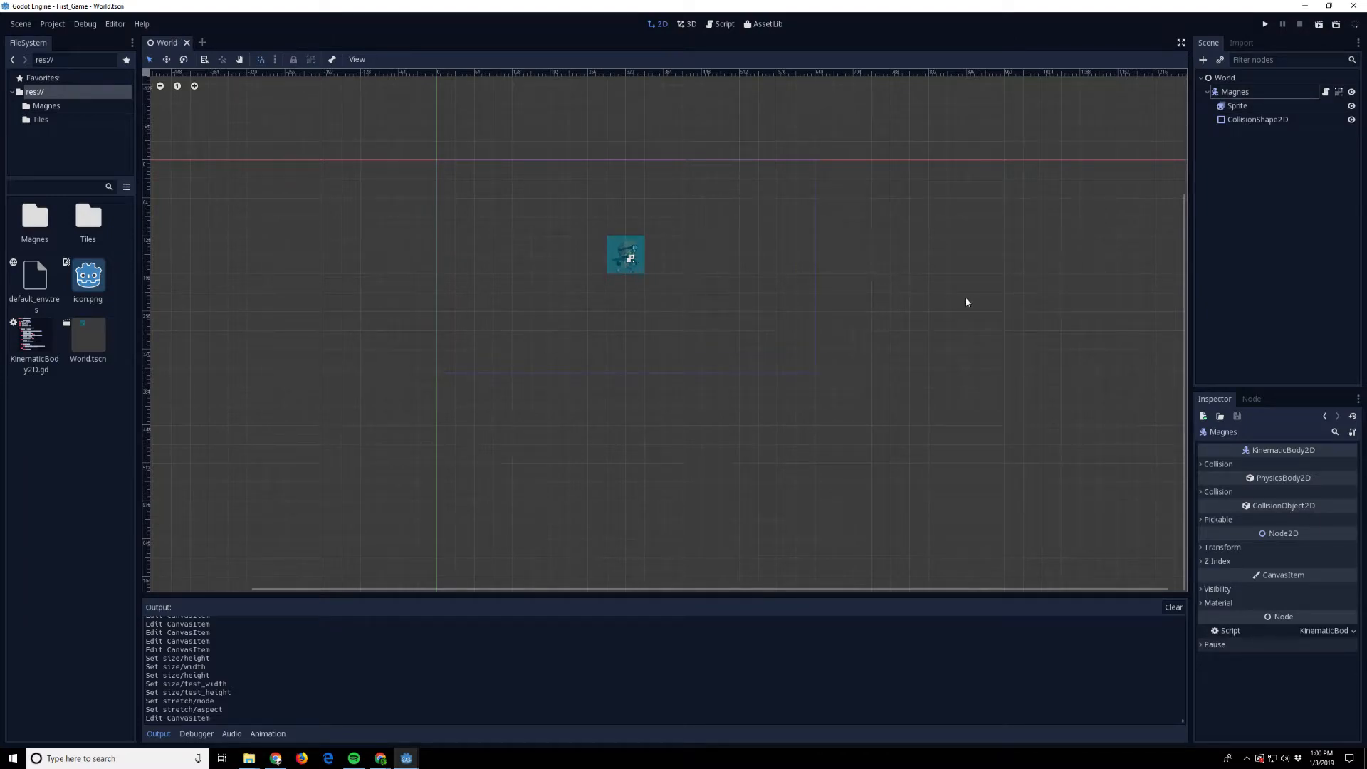
- Move the Magnes character back up and to the left, and save the World scene
drag(626, 247, 587, 228)
click(739, 293)
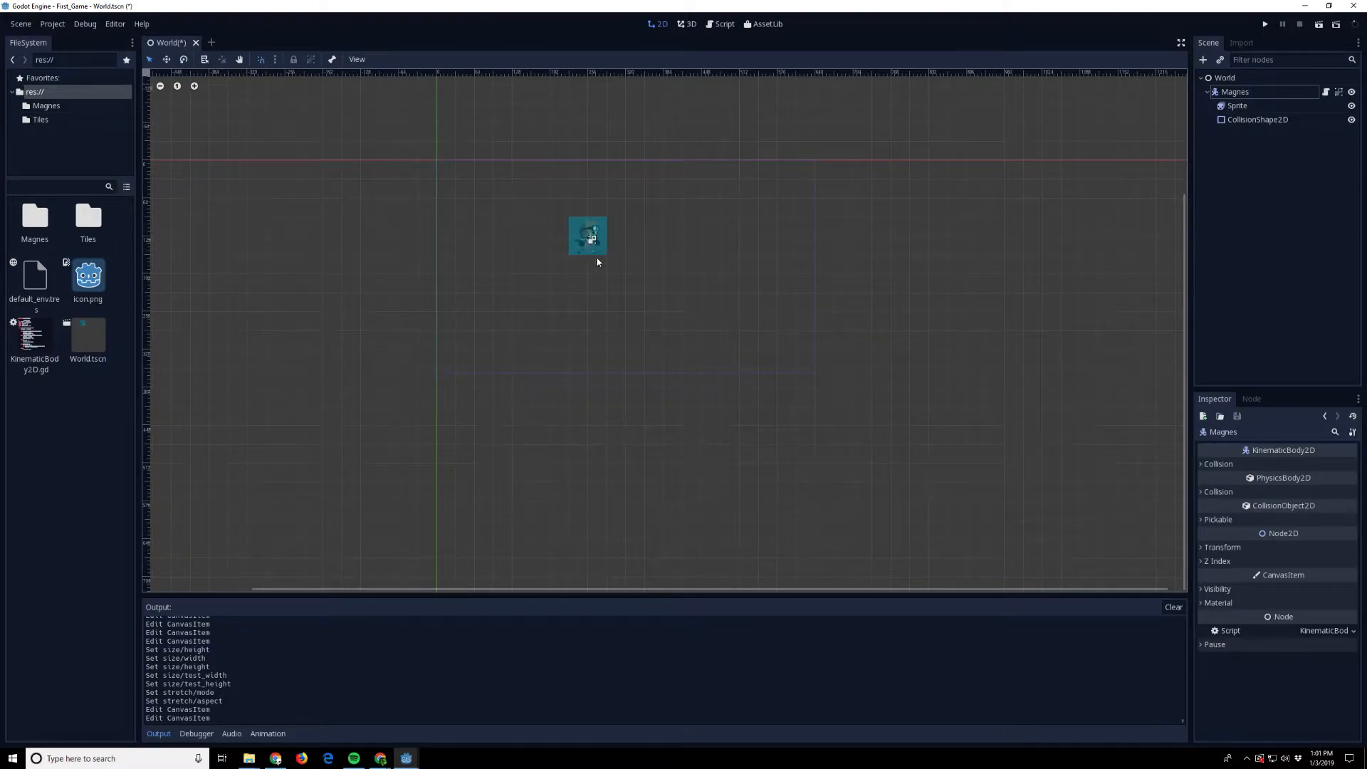
key(ctrl+s)
- Create a new scene with a plain Node as its root and rename the root Tiles
click(202, 43)
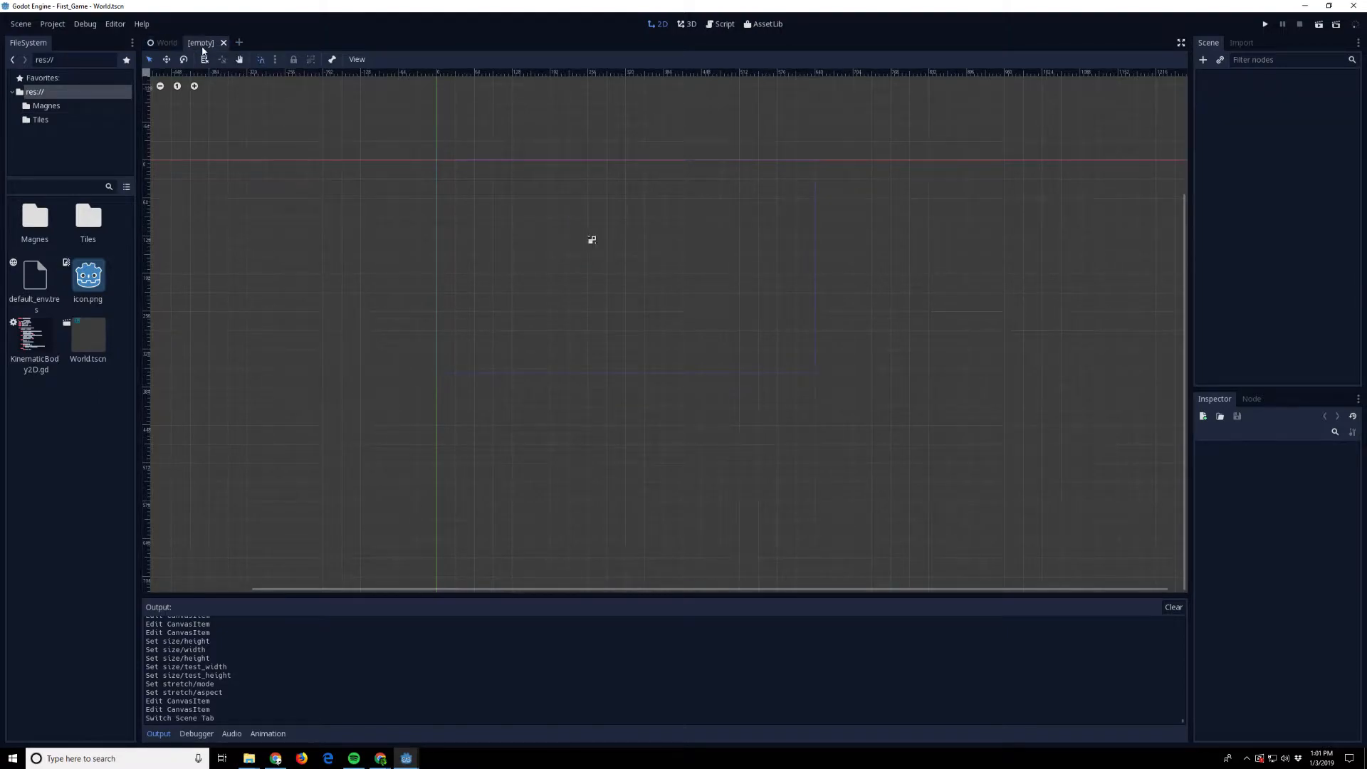
click(1203, 61)
click(288, 165)
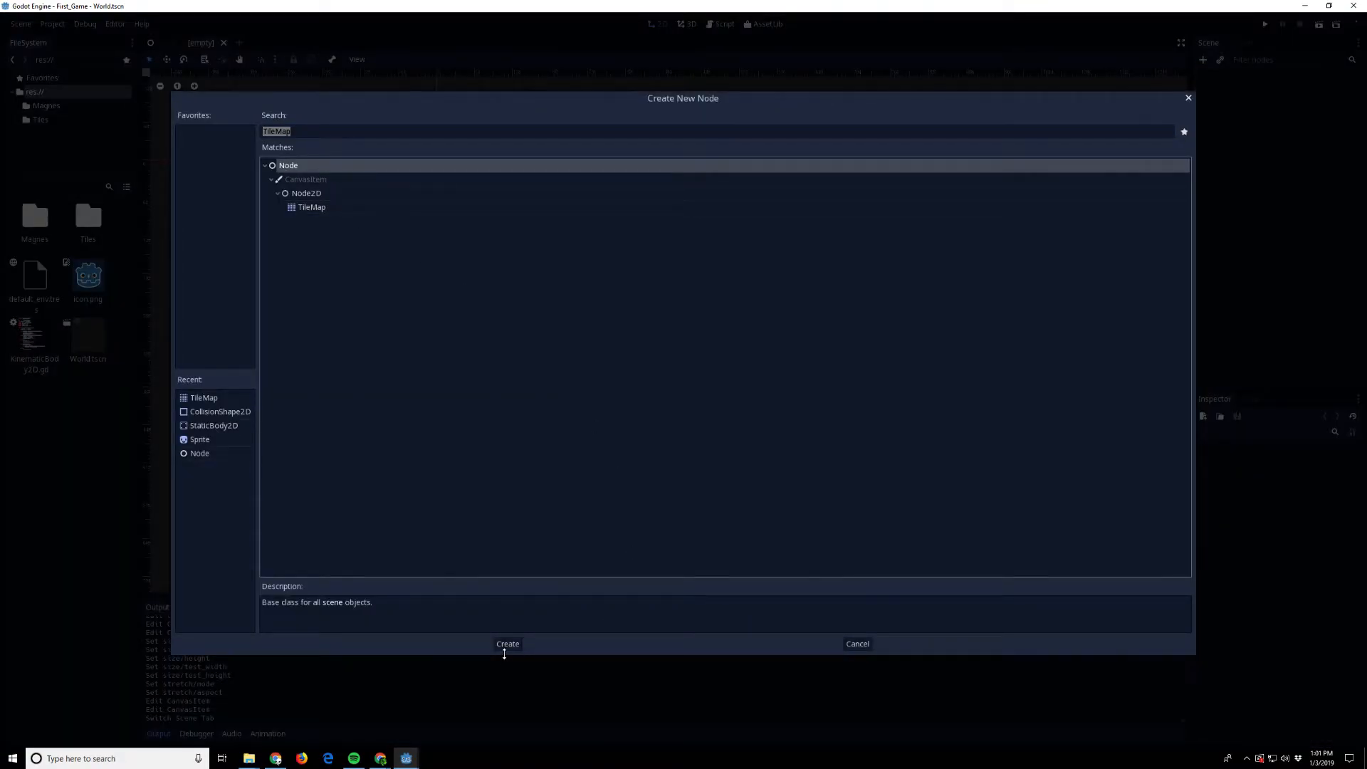
click(508, 644)
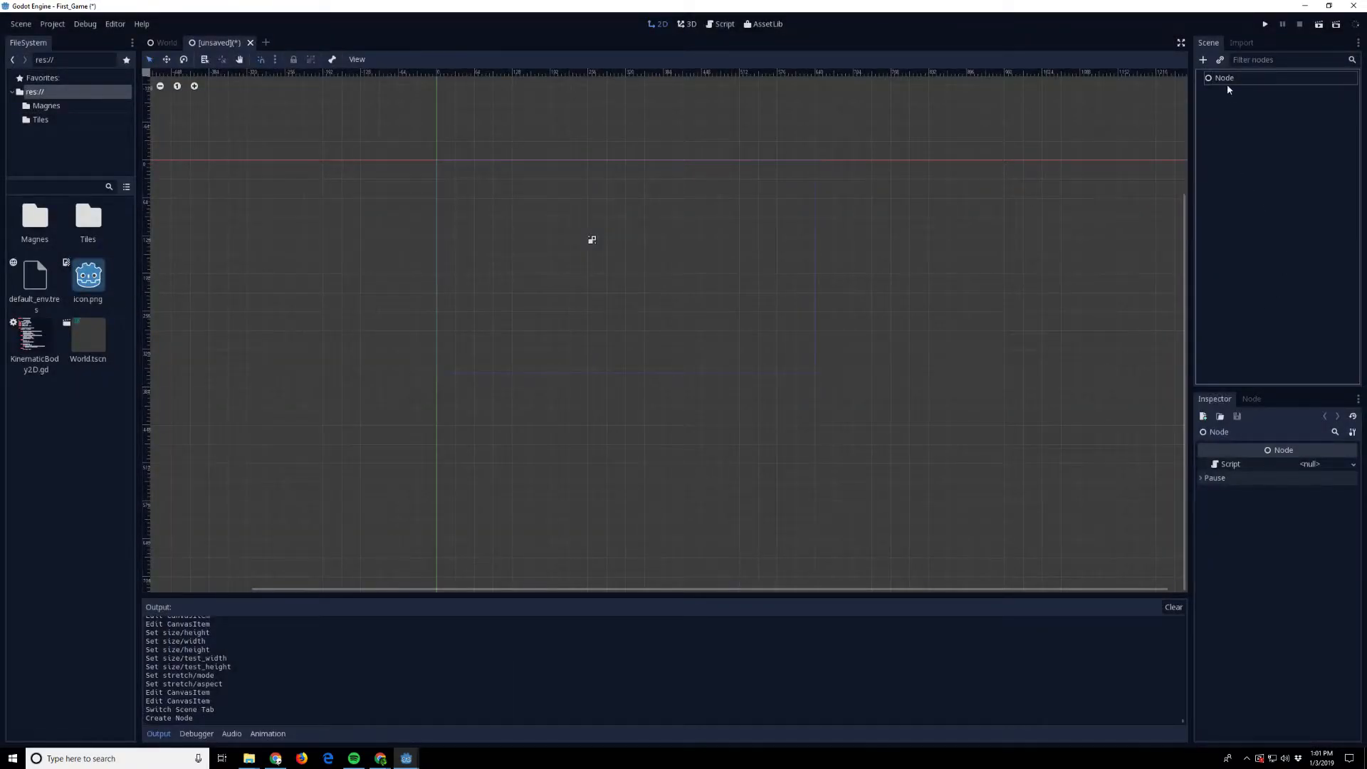
text(Tiles)
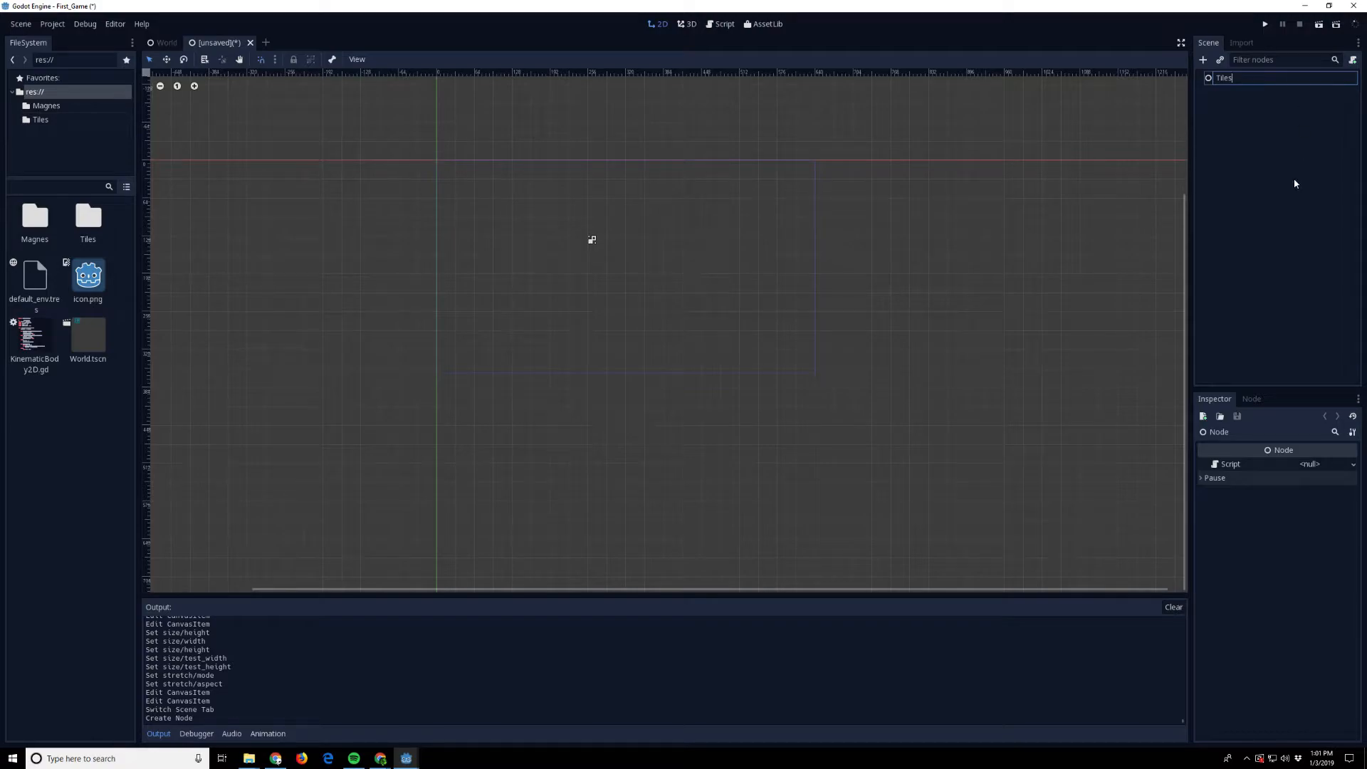
key(Return)
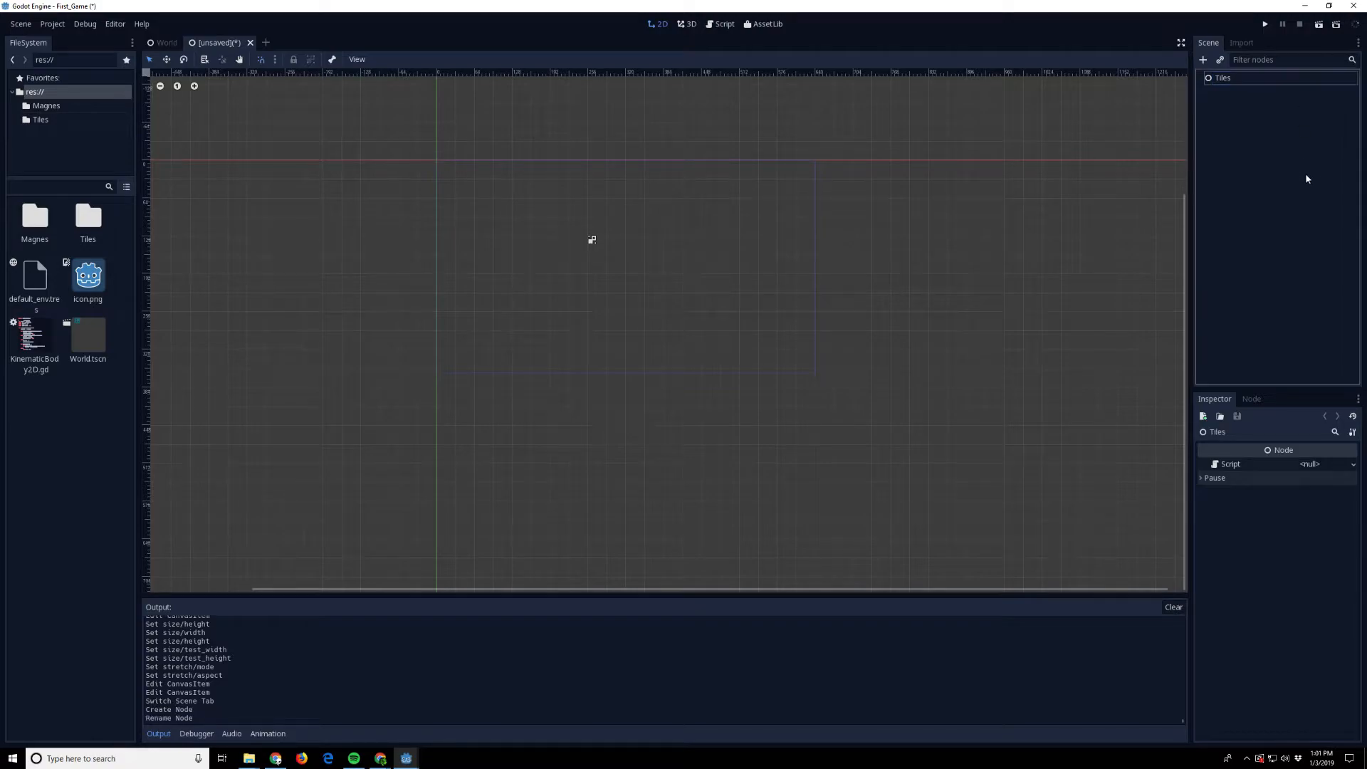
- Add a Sprite node as a child of the Tiles root node
click(1203, 61)
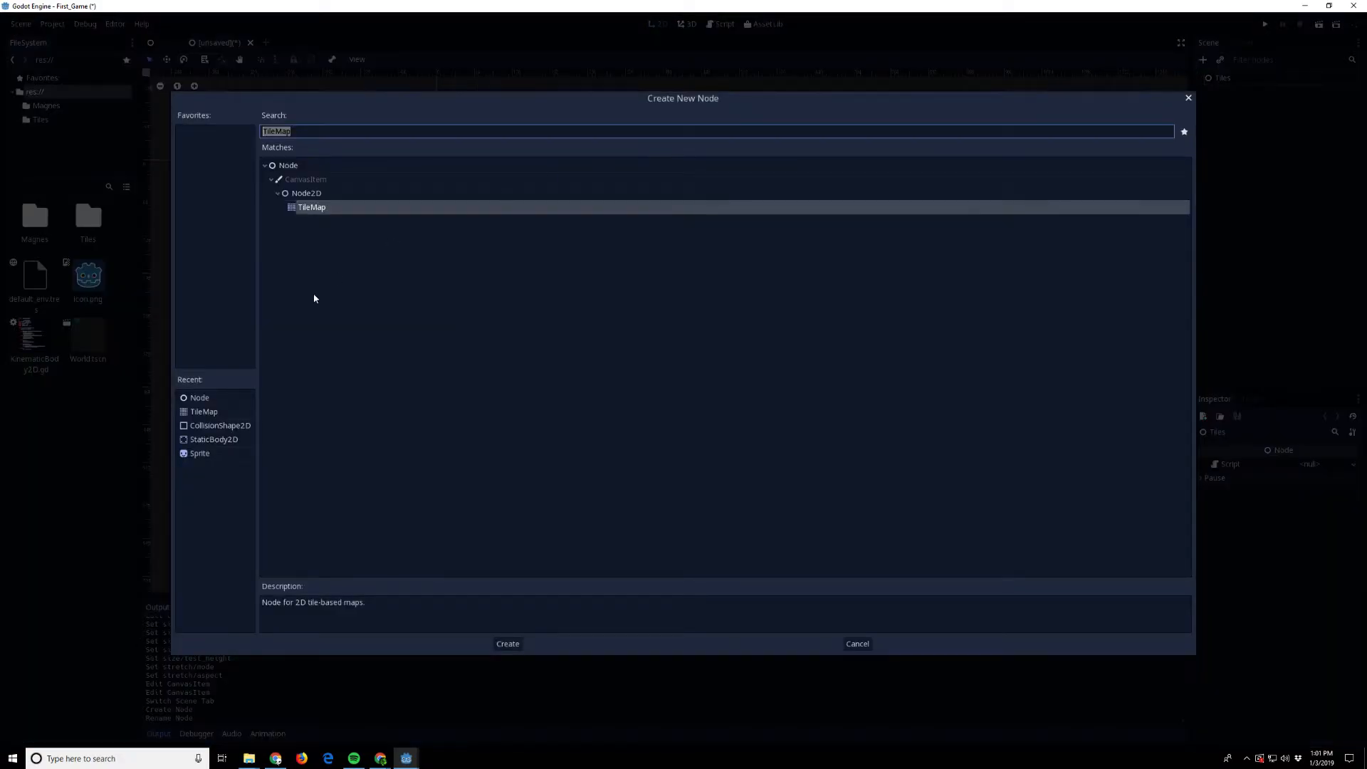
text(s)
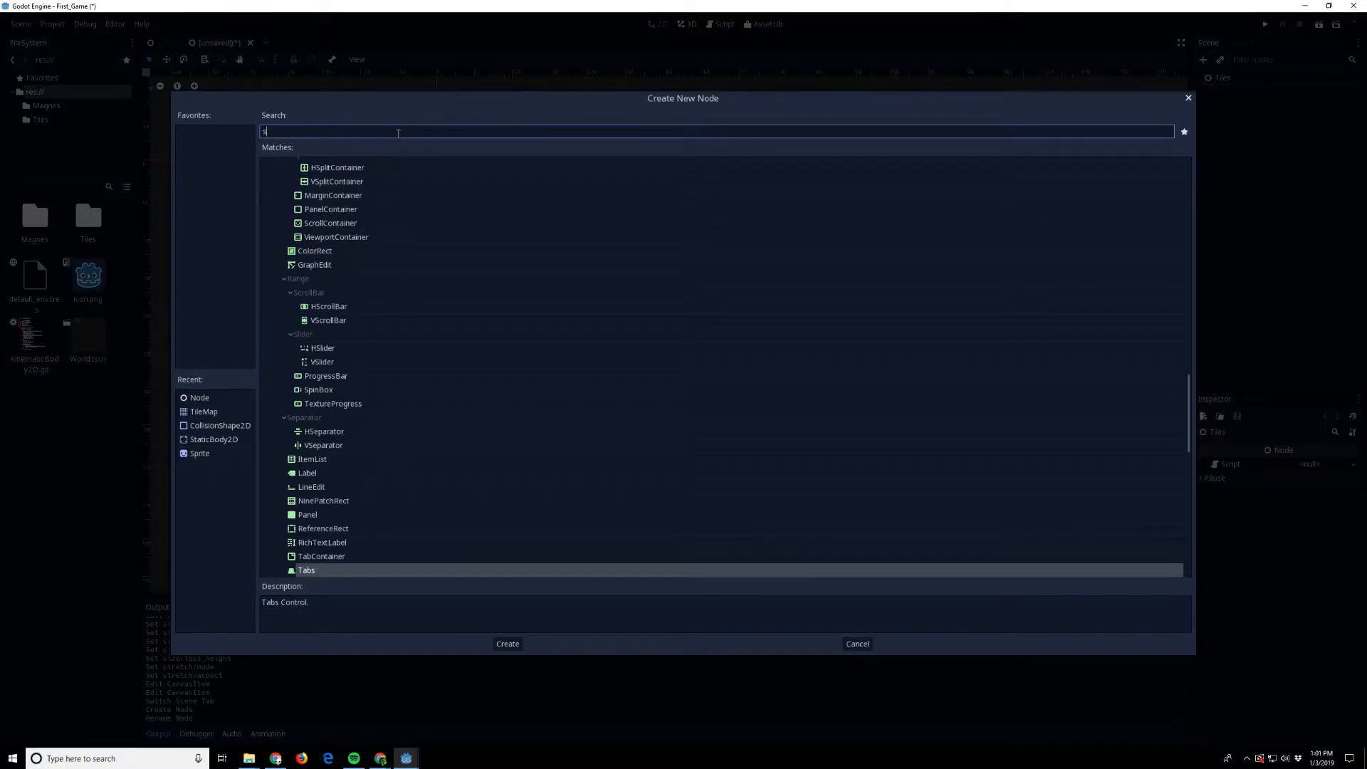
text(prite)
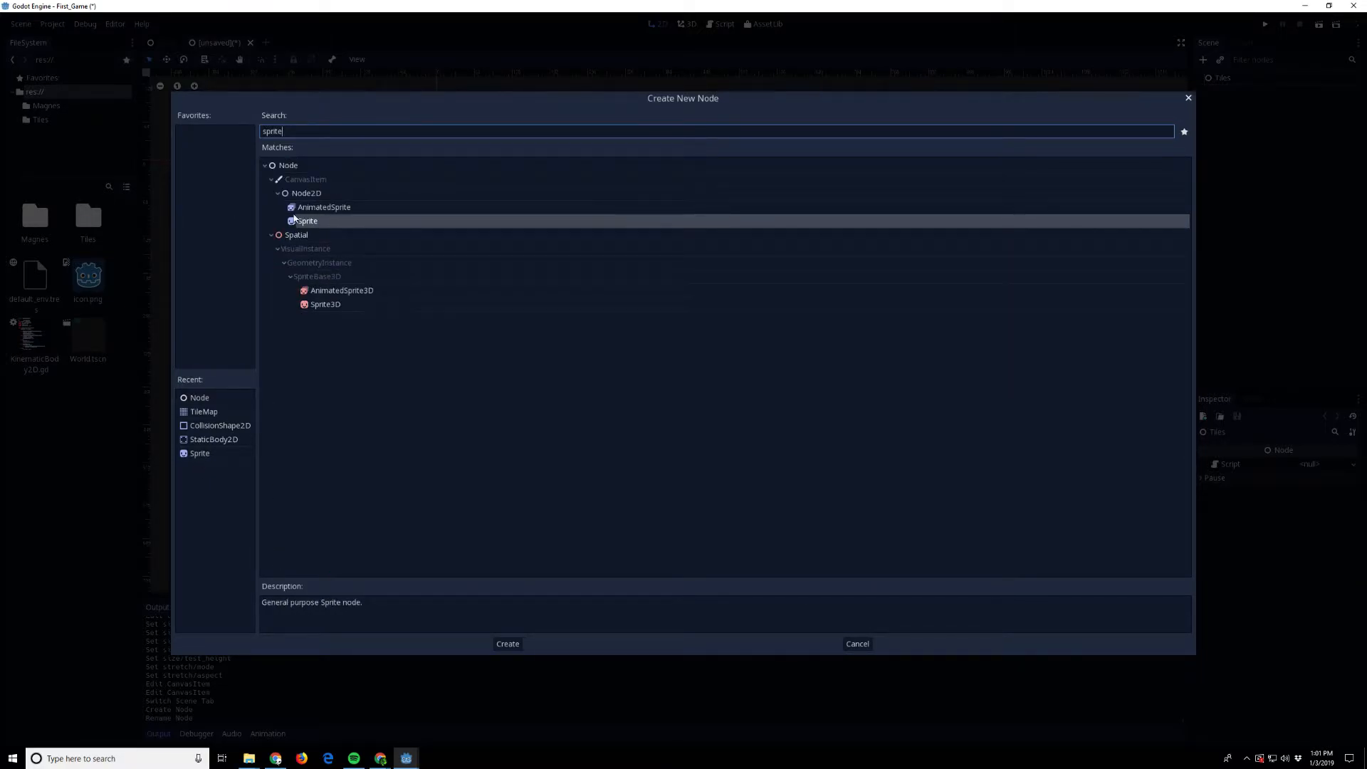
click(508, 643)
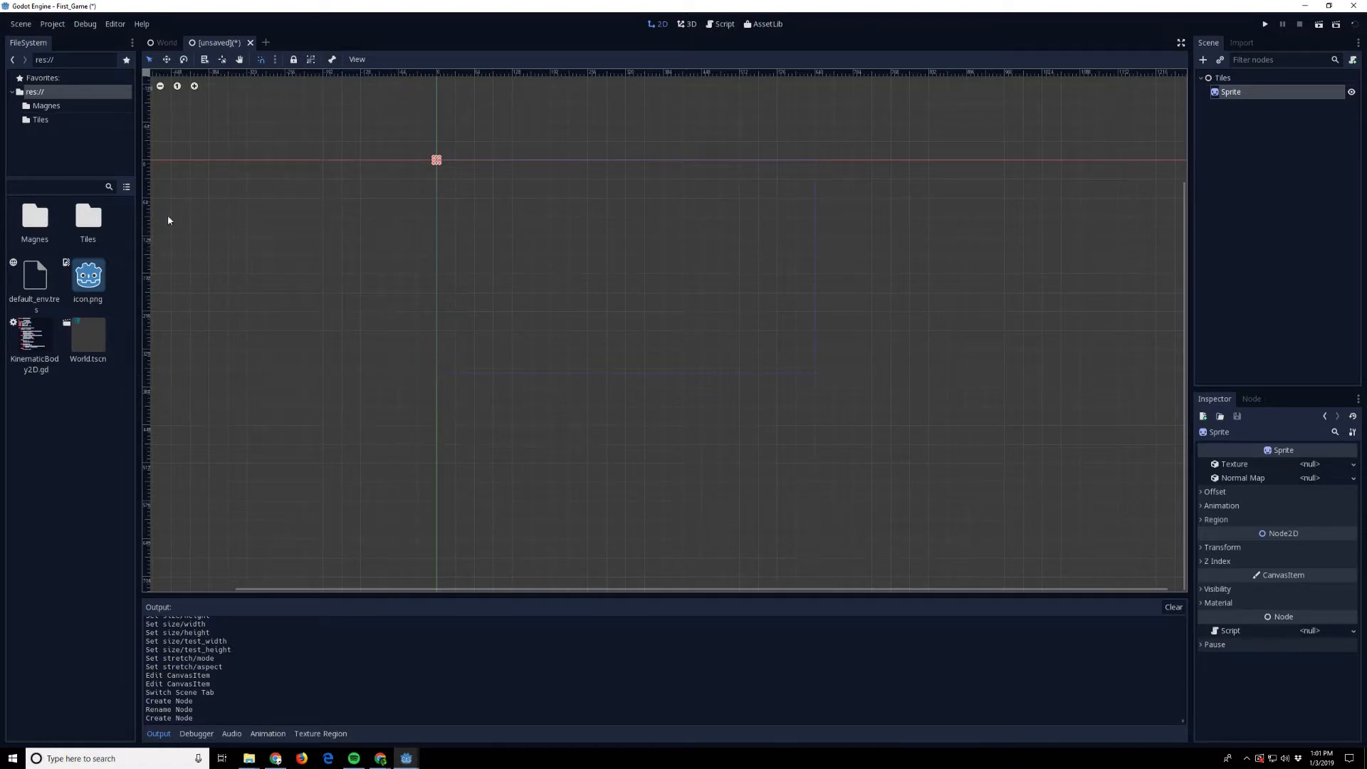
- Switch to File Explorer and compare the stored Tiles image folder side by side with the 2d_Platformer project folder
click(248, 758)
drag(1353, 150, 292, 274)
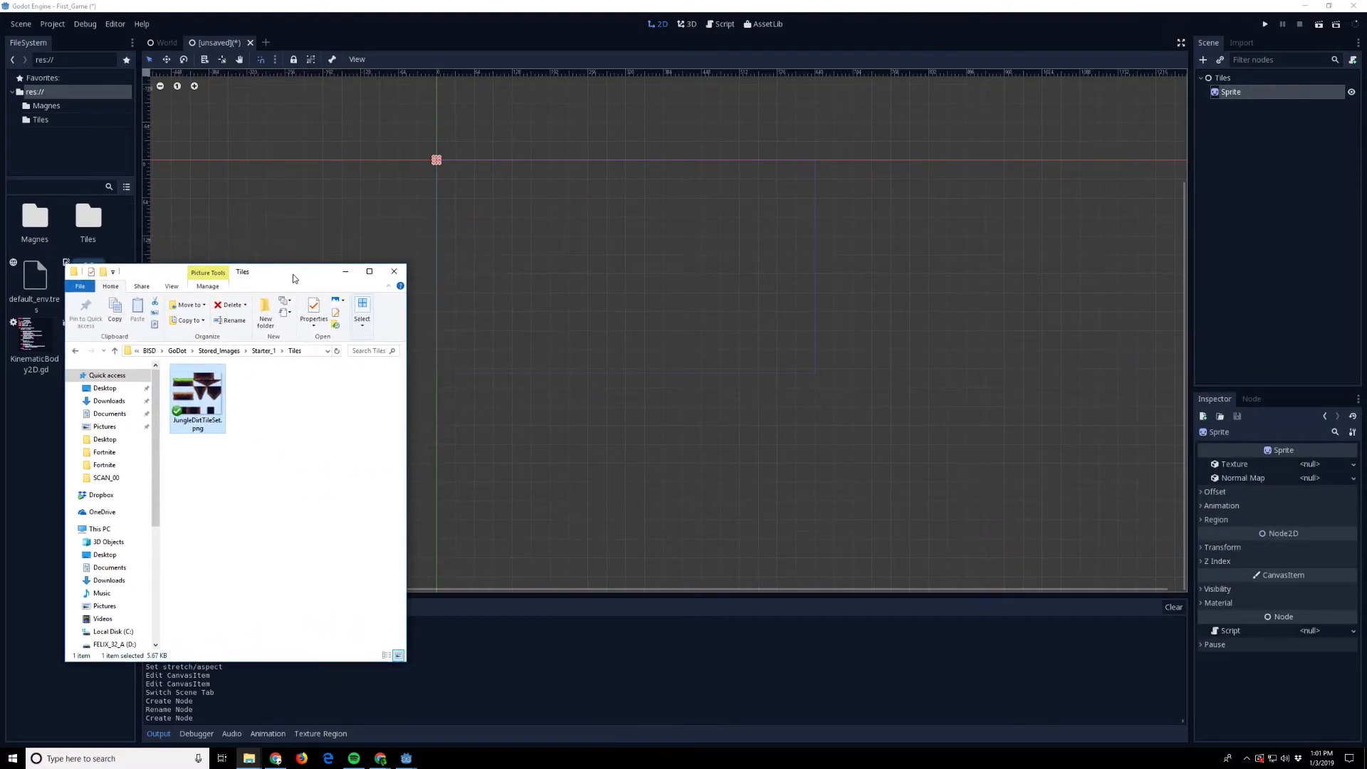
click(289, 504)
drag(1363, 213, 656, 295)
drag(333, 561, 159, 345)
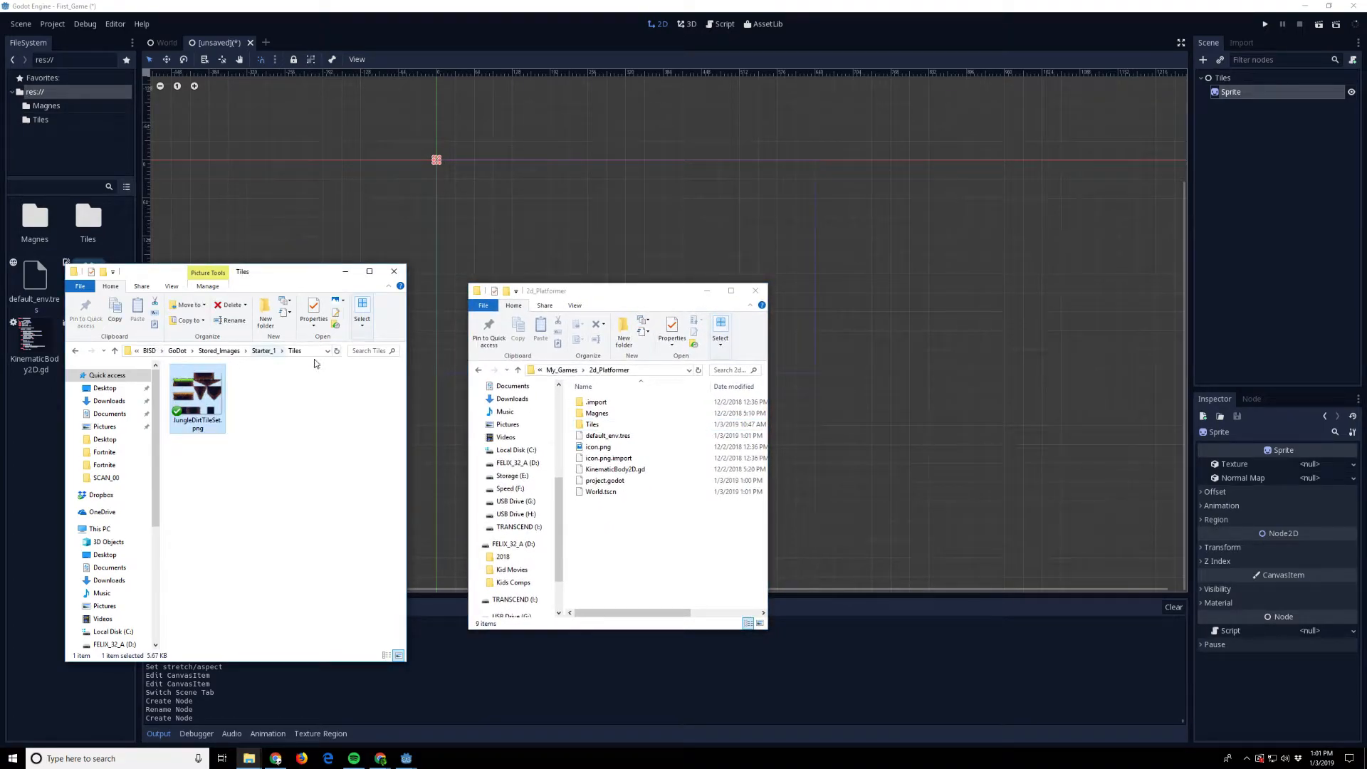
drag(717, 576, 598, 375)
click(659, 566)
drag(681, 574, 613, 380)
click(283, 498)
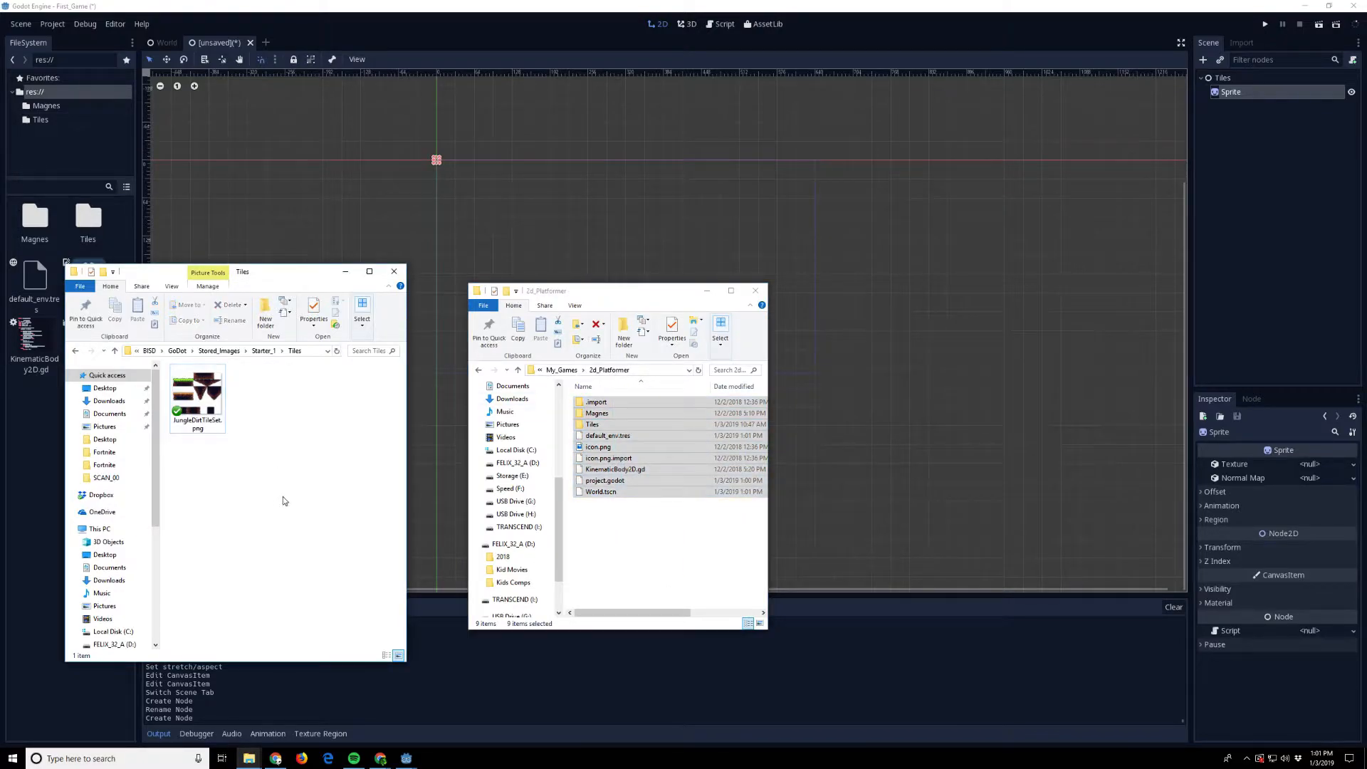
click(663, 559)
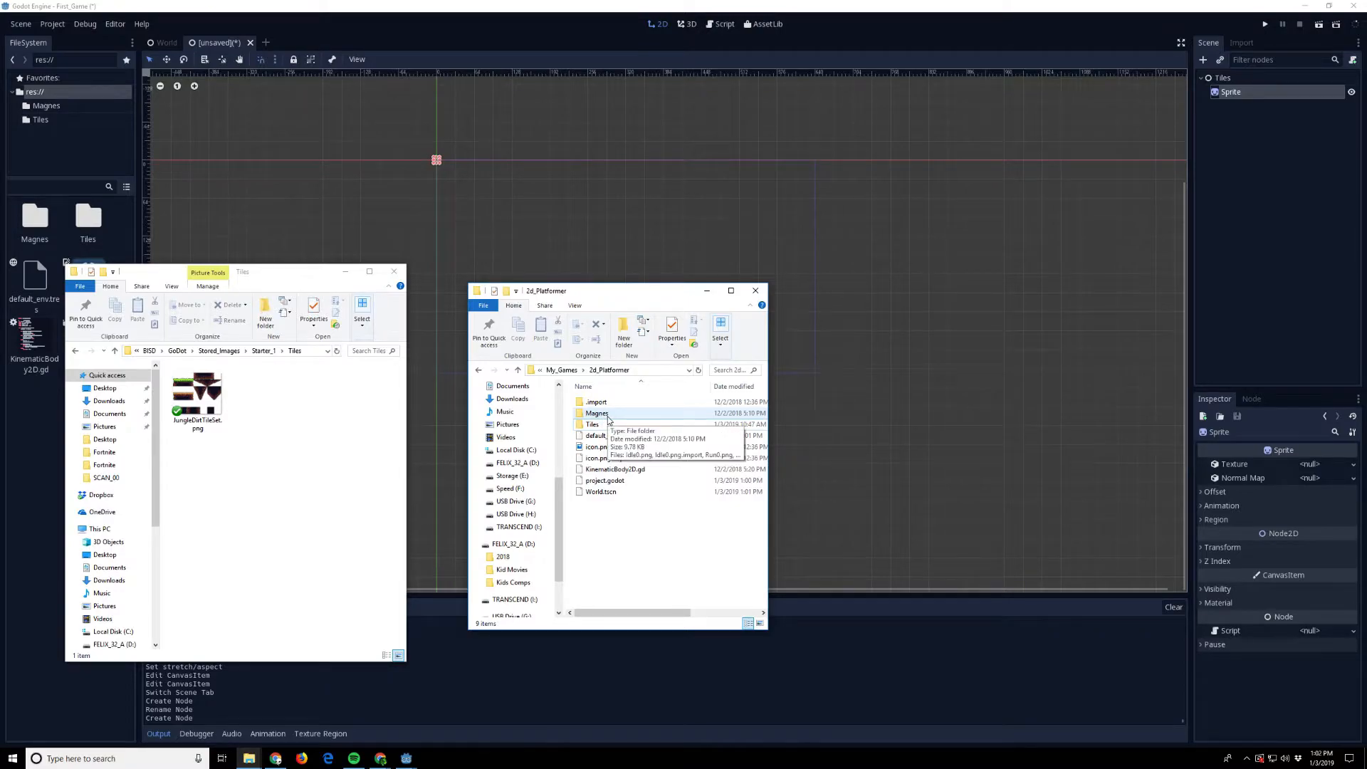
- Look through the images in the project's Magnes folder as medium icons and return to the 2d_Platformer folder
double_click(603, 415)
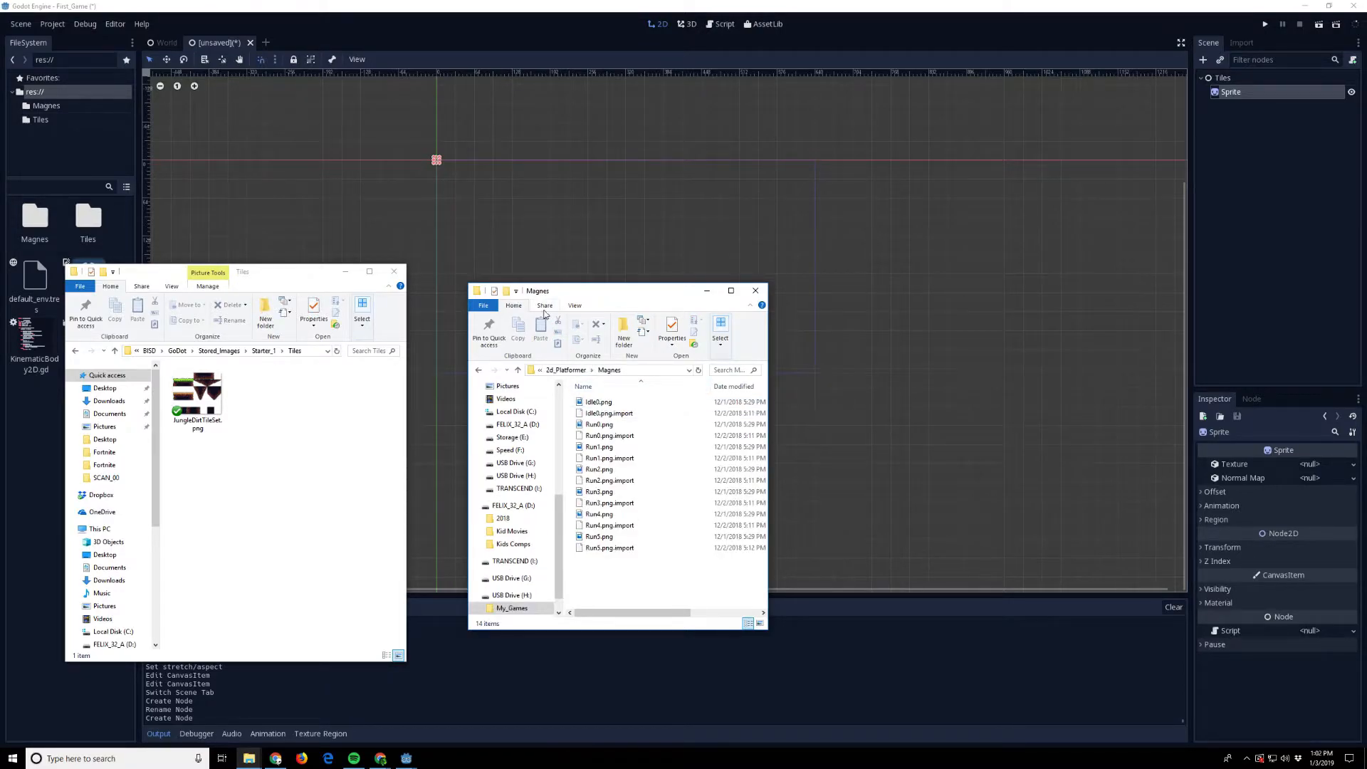
click(573, 306)
click(563, 332)
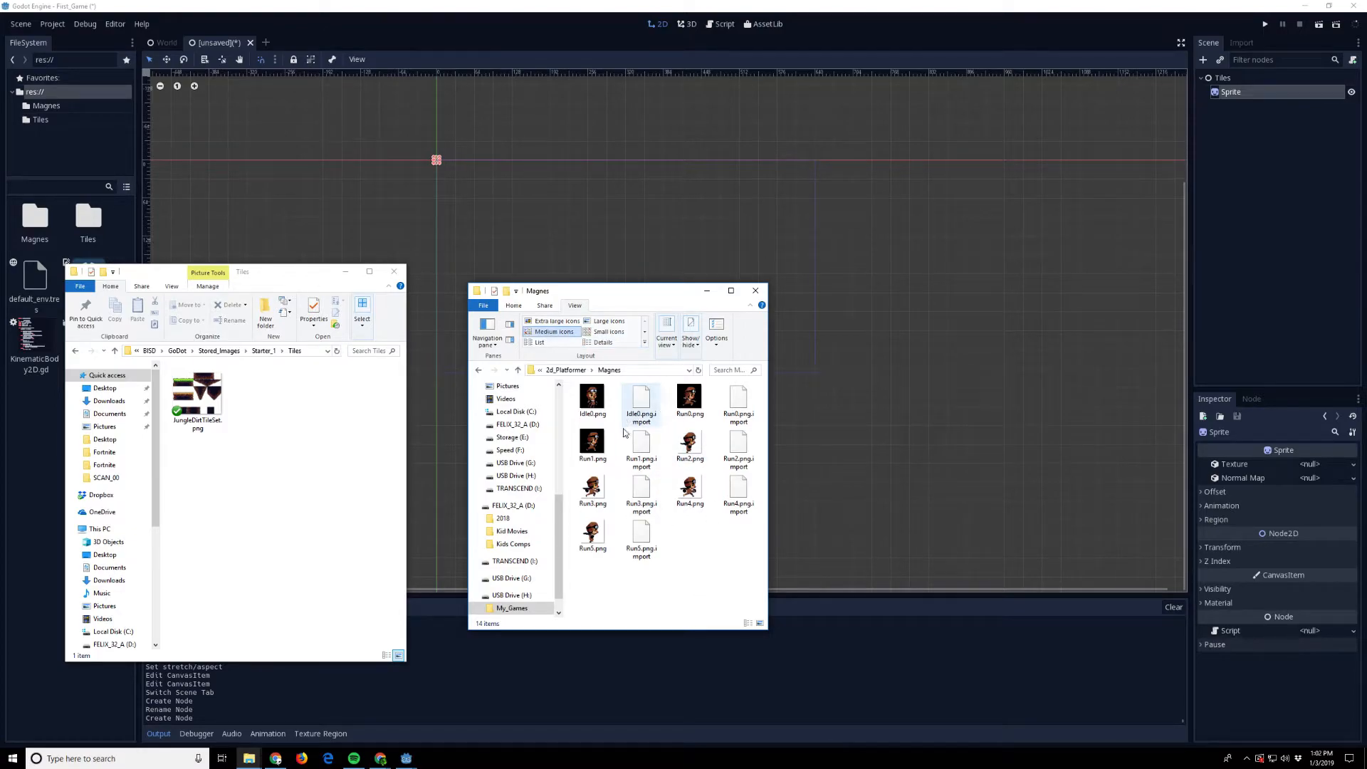
click(518, 370)
click(654, 561)
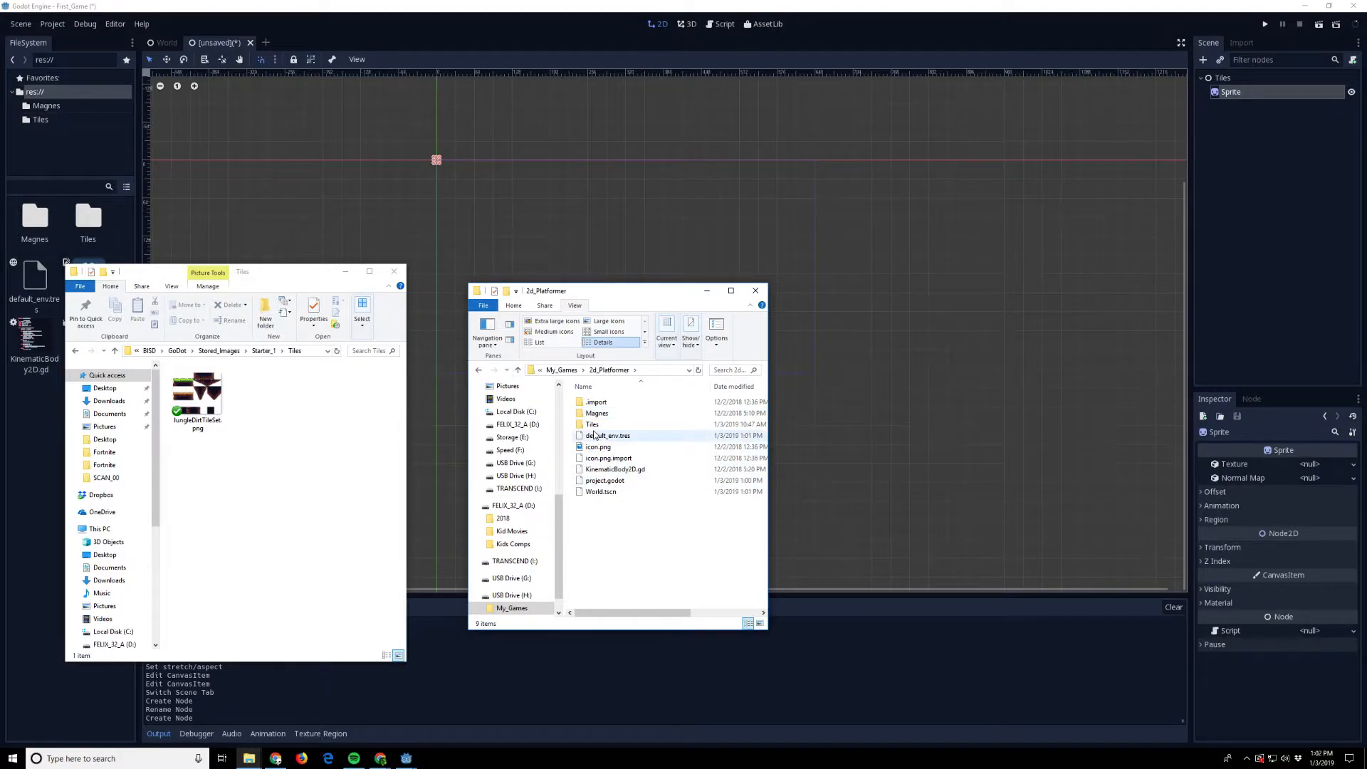
- Check the project's Tiles folder for the JungleDirtTileSet.png file, clear away both folder windows, and return to Godot
click(291, 442)
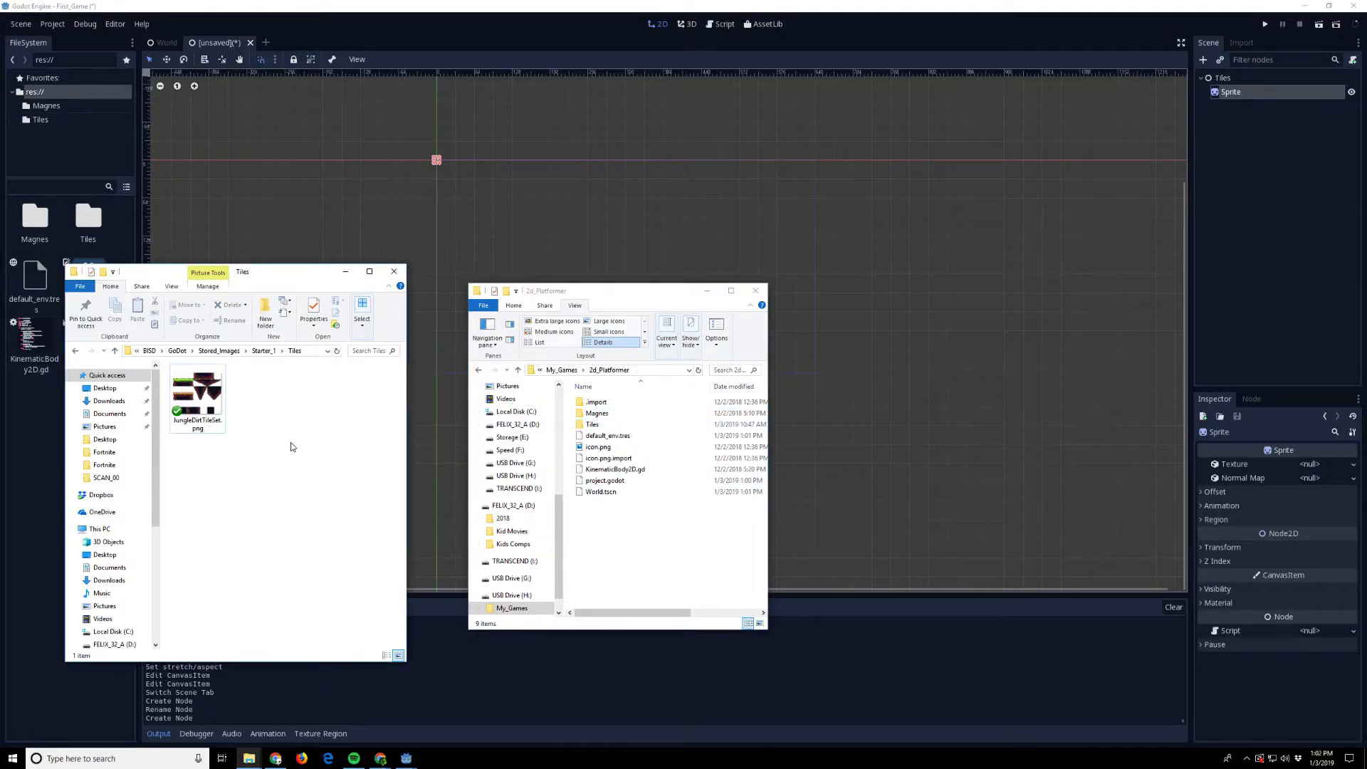
click(591, 428)
double_click(591, 427)
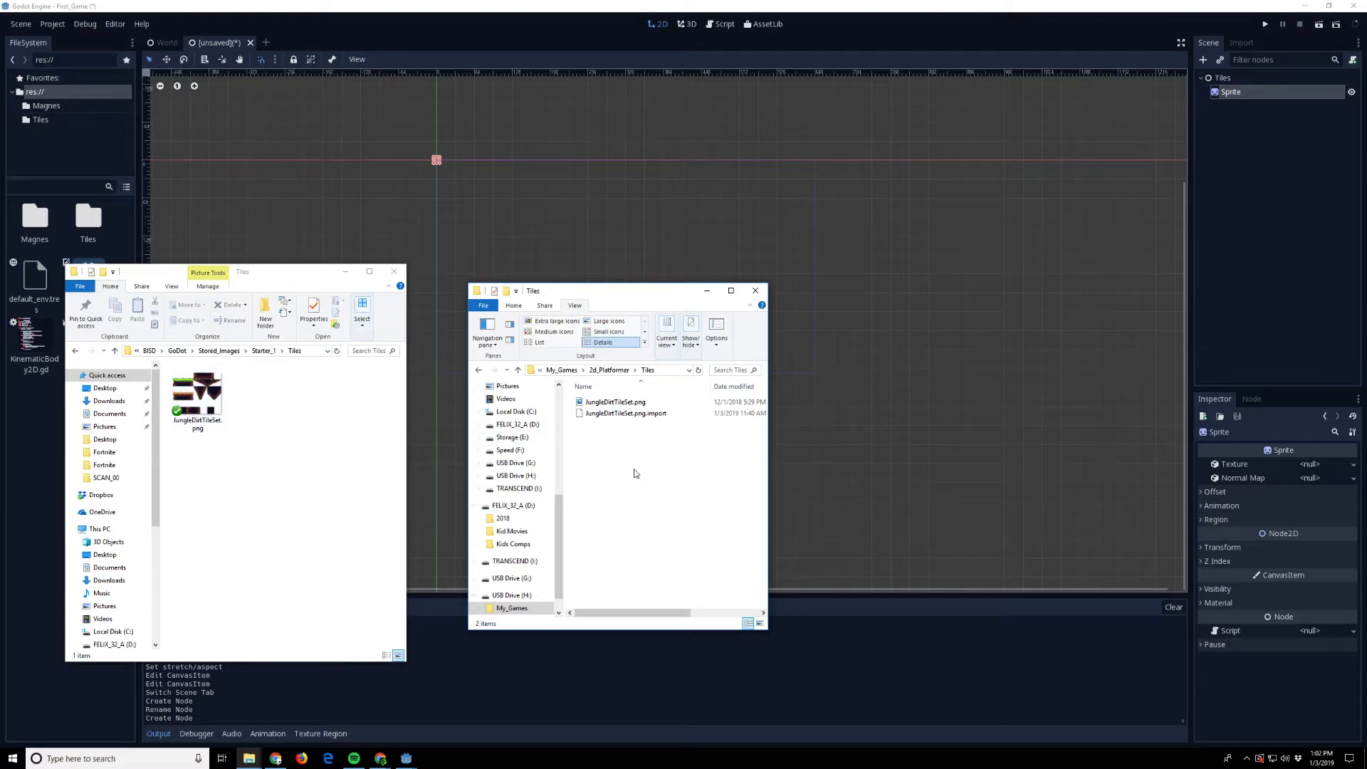
click(519, 370)
drag(594, 302, 1366, 283)
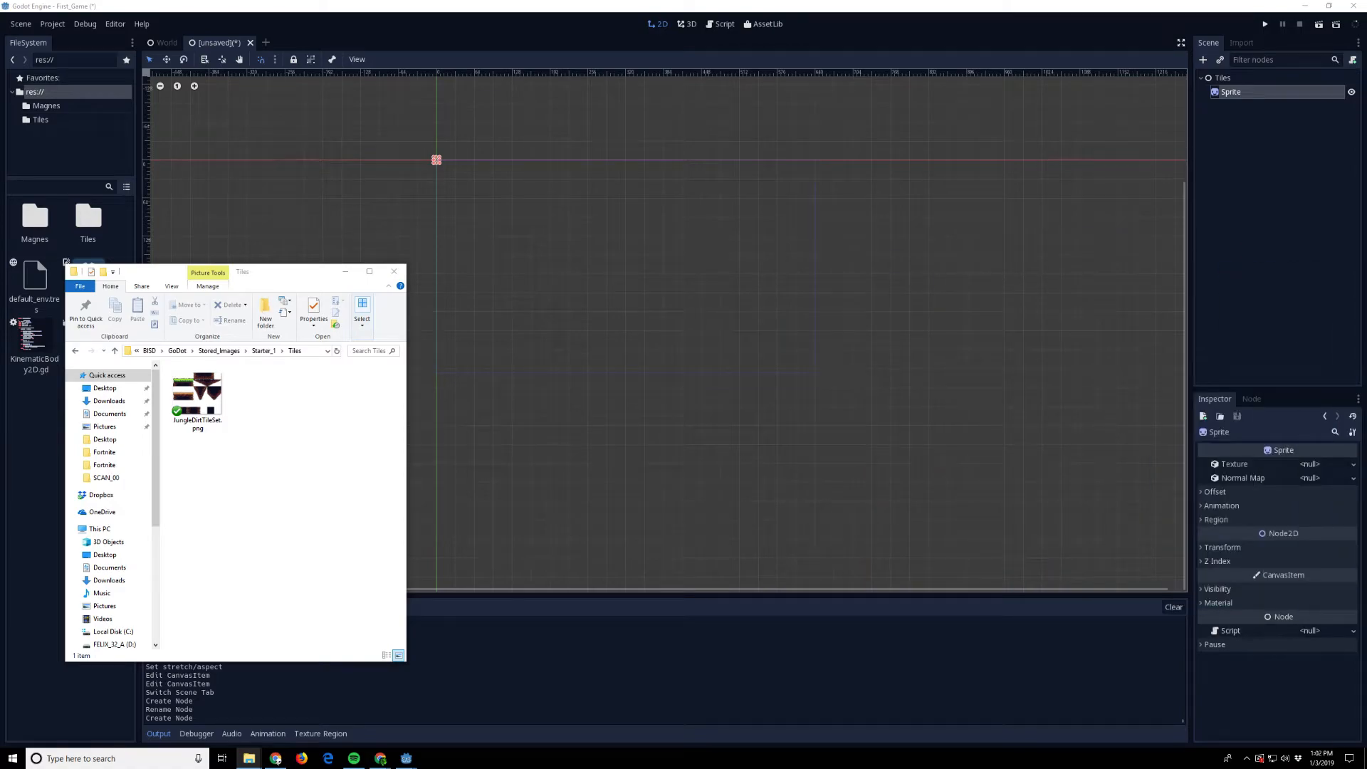
drag(242, 271, 1366, 223)
click(702, 644)
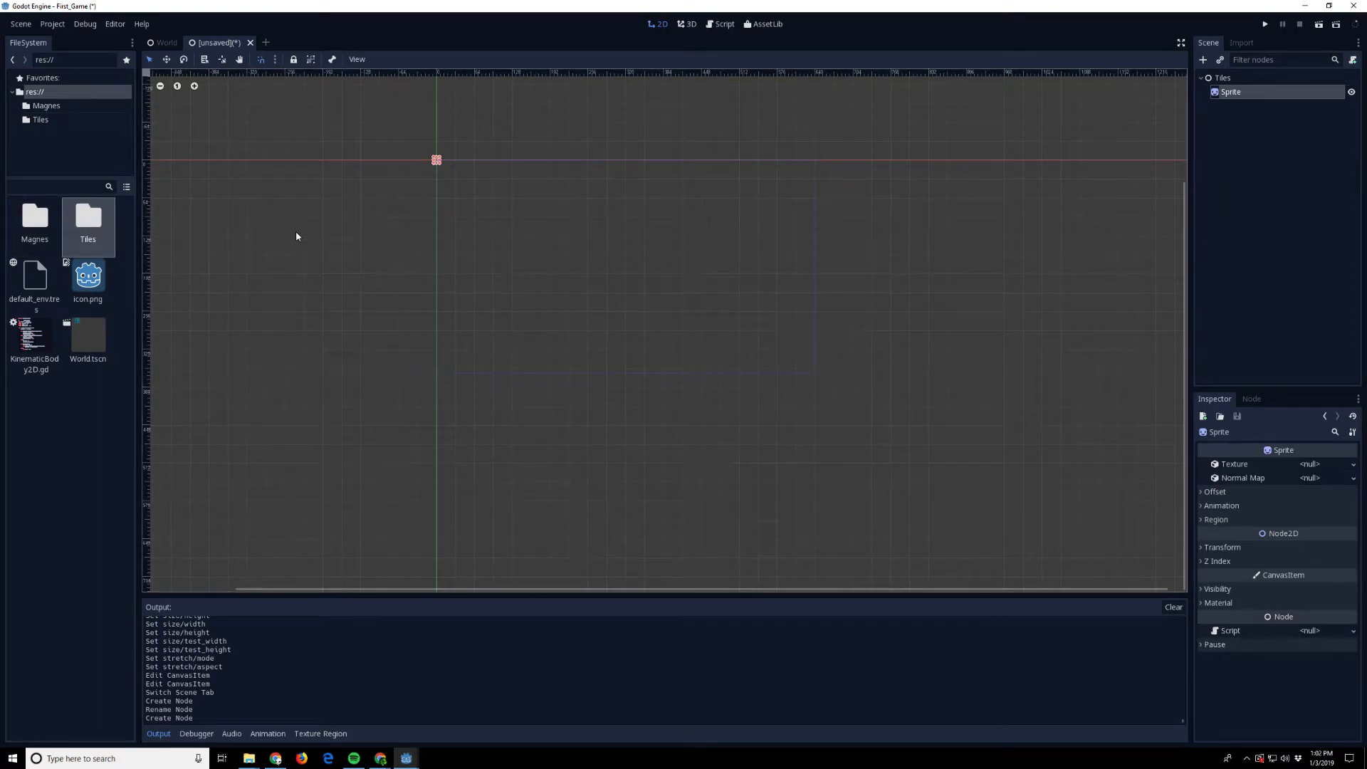
- Assign JungleDirtTileSet.png from the project's Tiles folder as the Sprite node's texture
double_click(1253, 96)
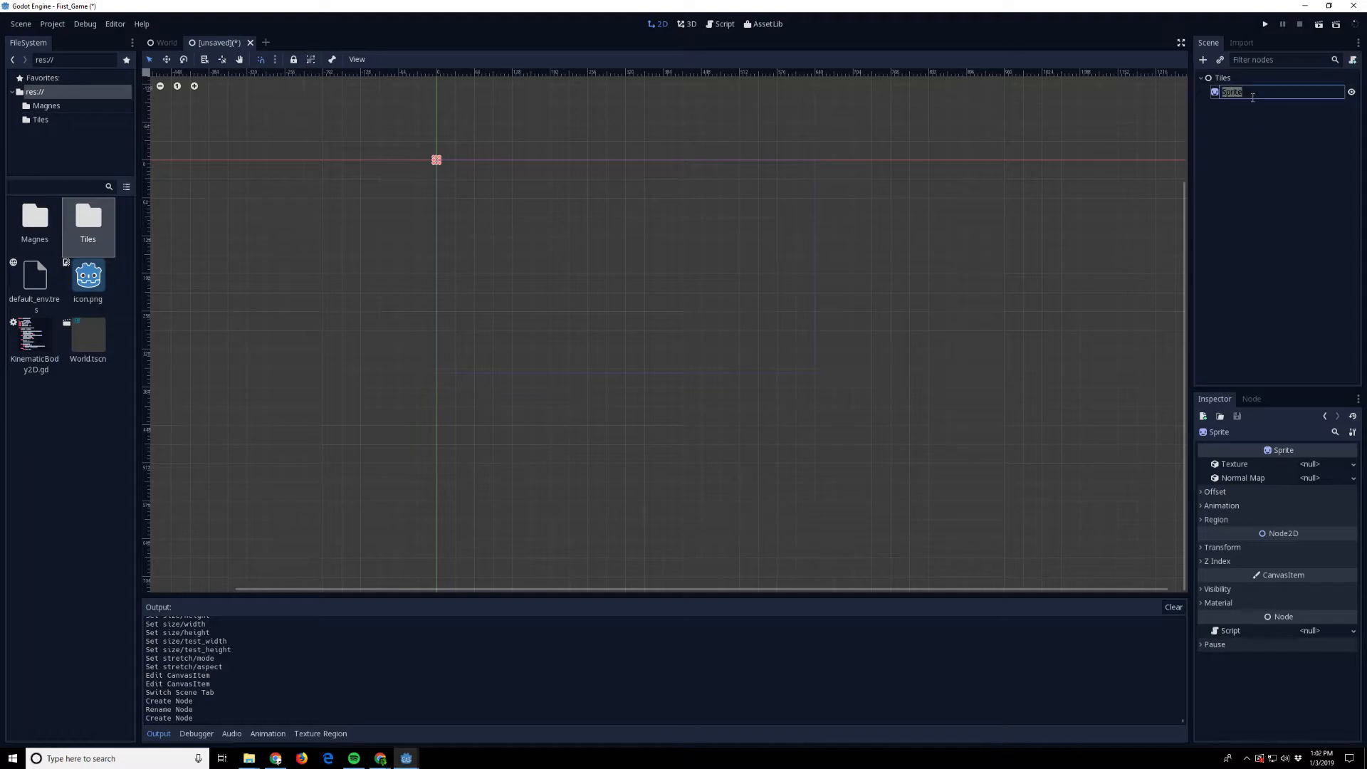
click(1242, 143)
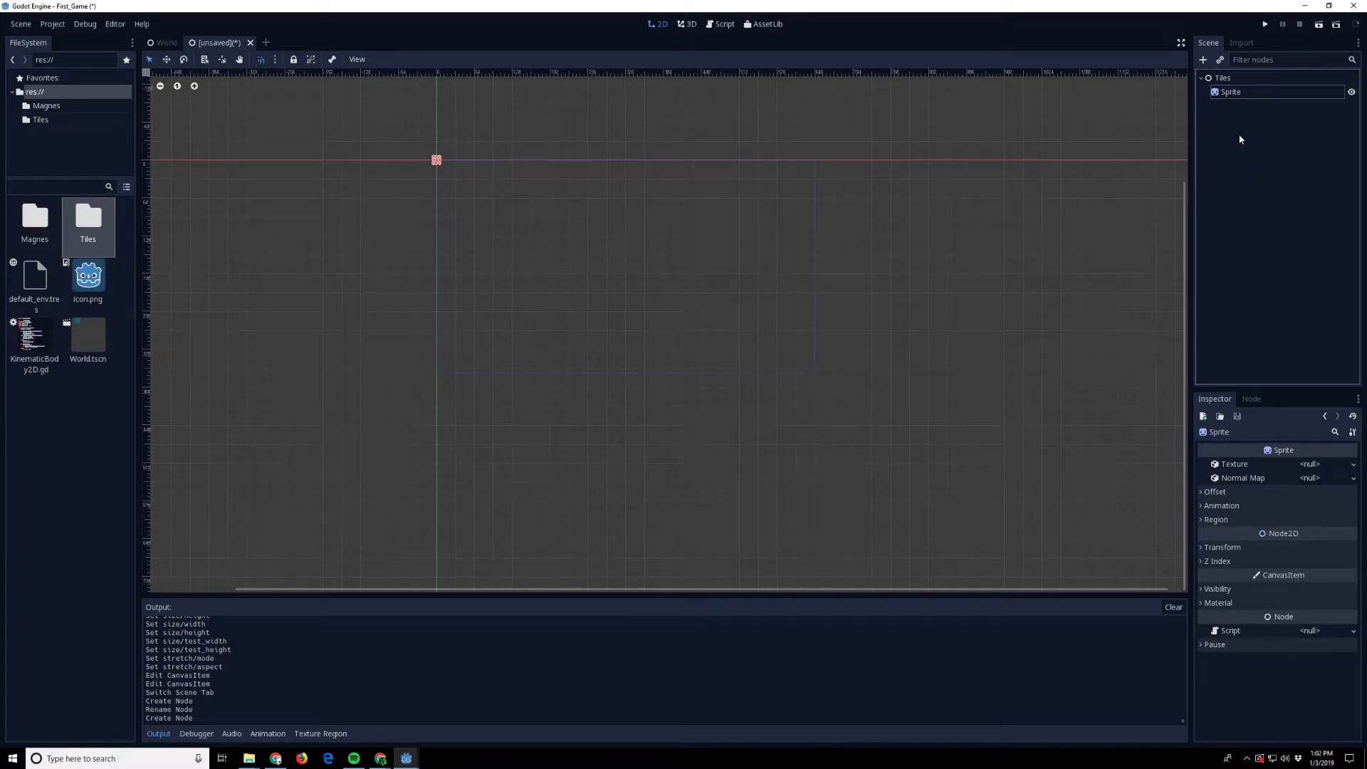
click(1218, 97)
scroll(1062, 384, up, 3)
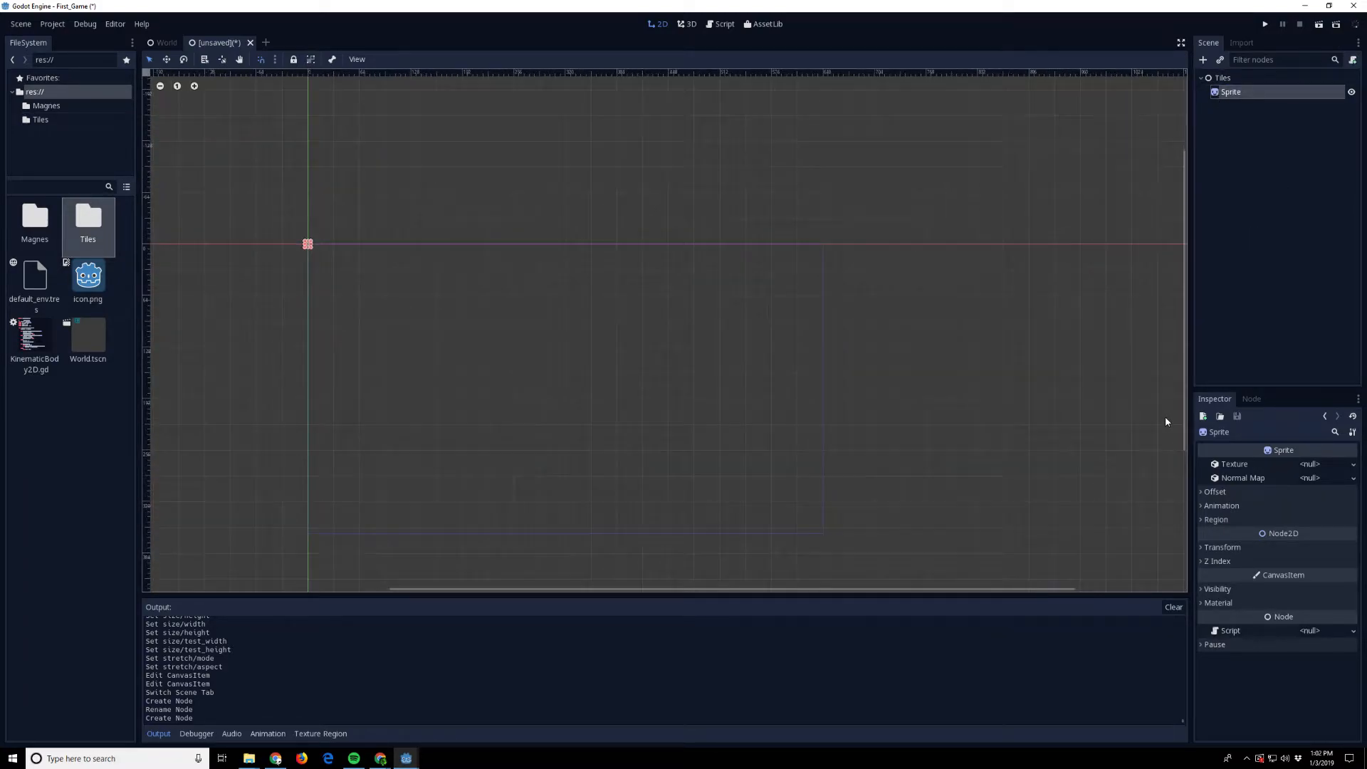
drag(924, 589, 866, 589)
drag(1185, 308, 1185, 324)
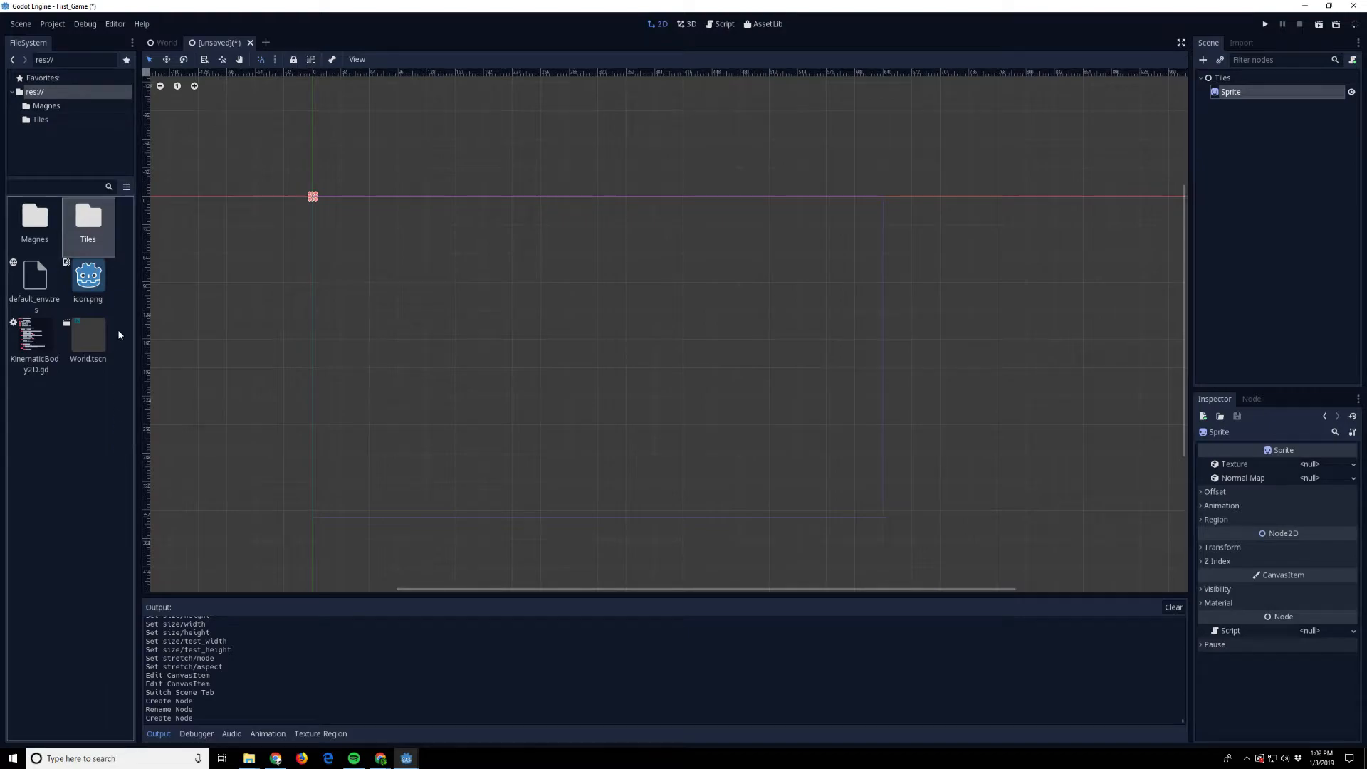
double_click(96, 211)
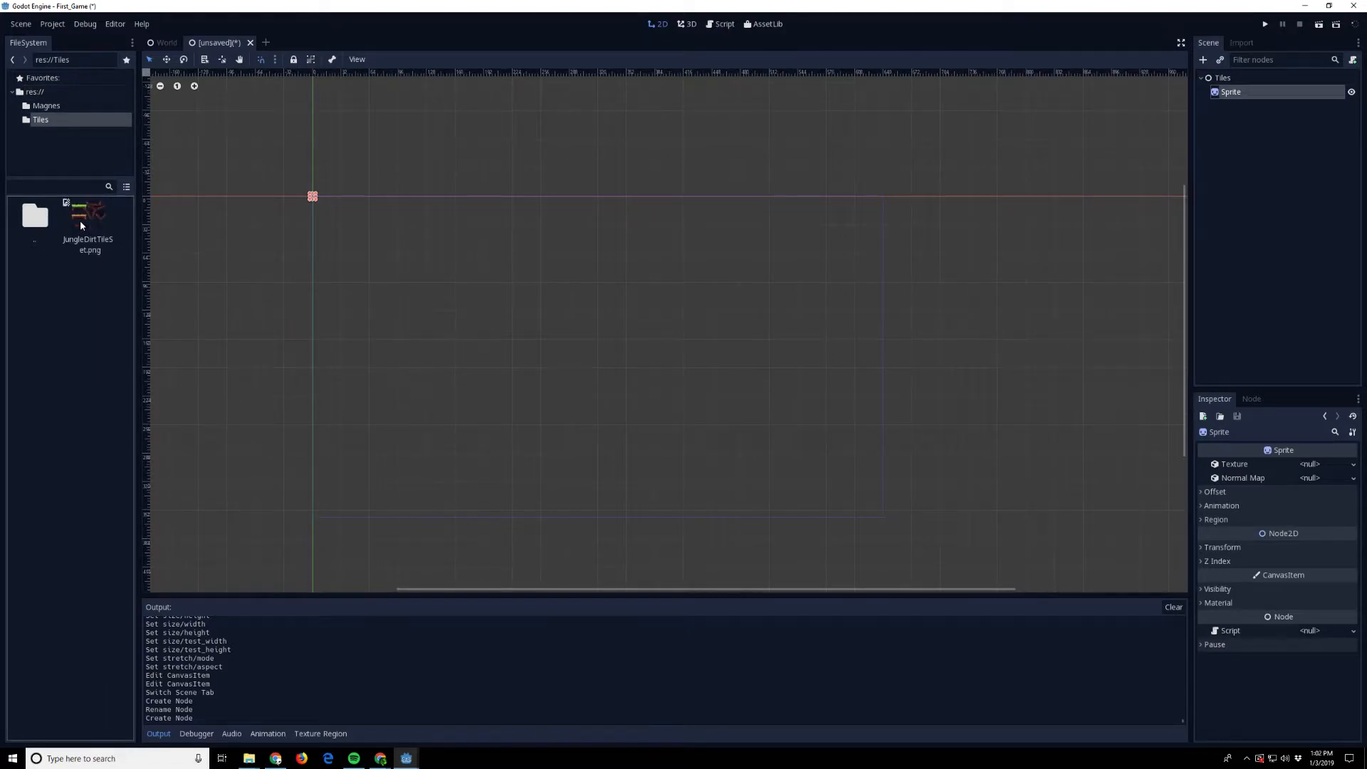
drag(80, 220, 1328, 467)
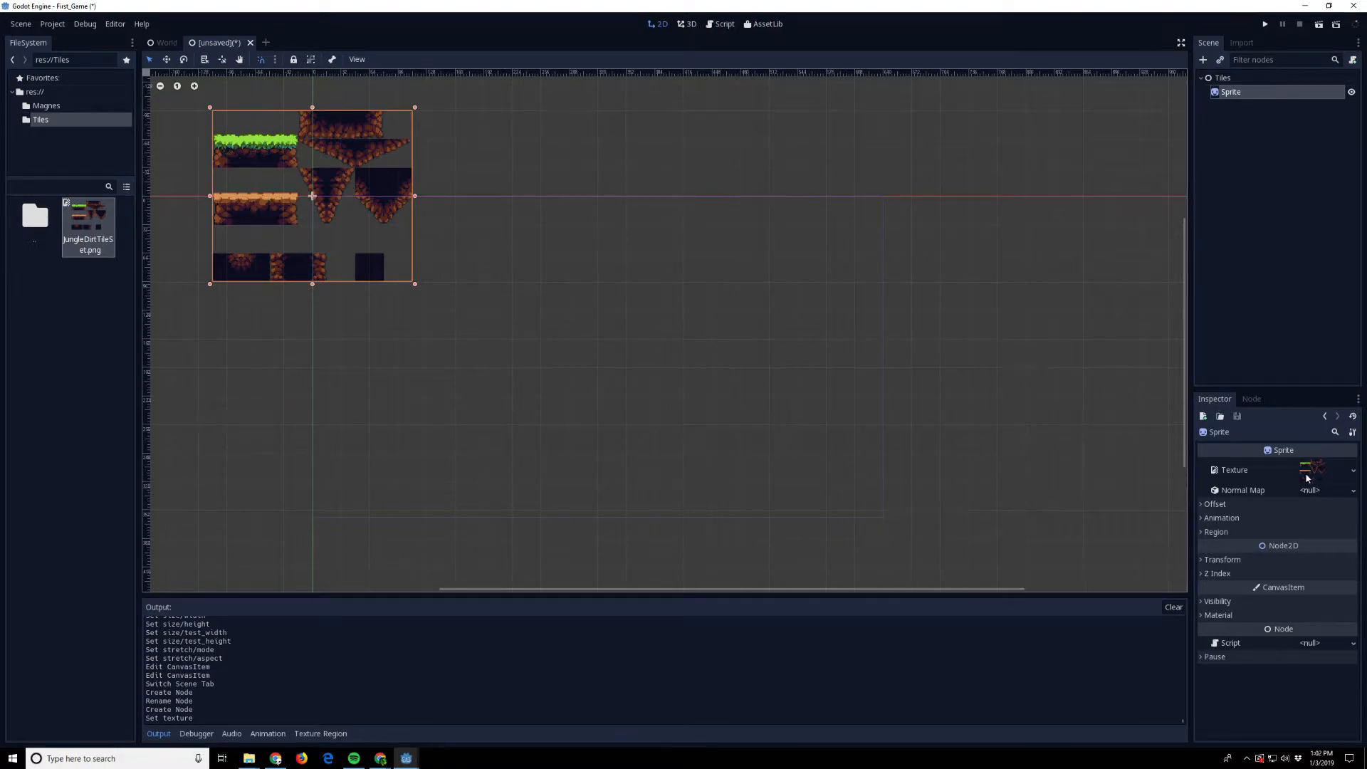
- Turn off the sprite's Centered offset option and enable its texture region
click(1205, 533)
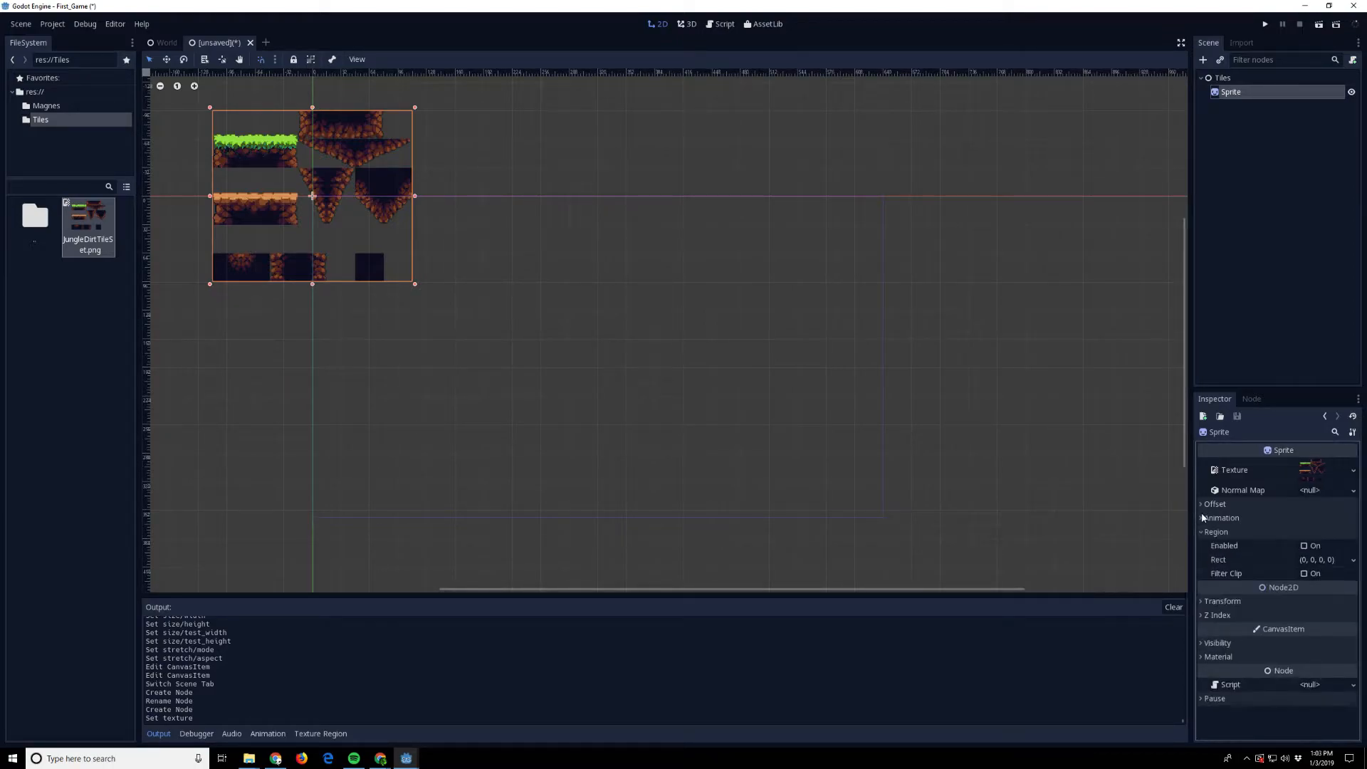
click(1203, 506)
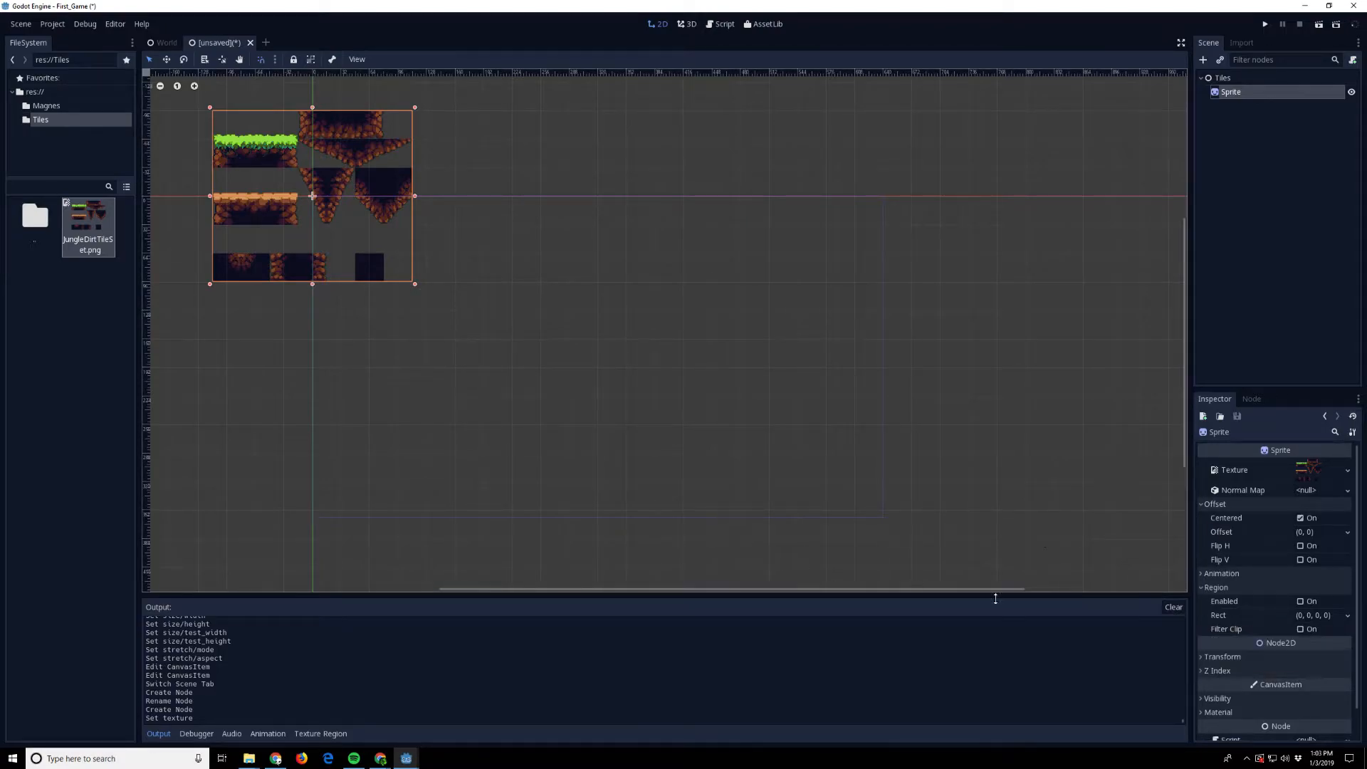
click(1300, 520)
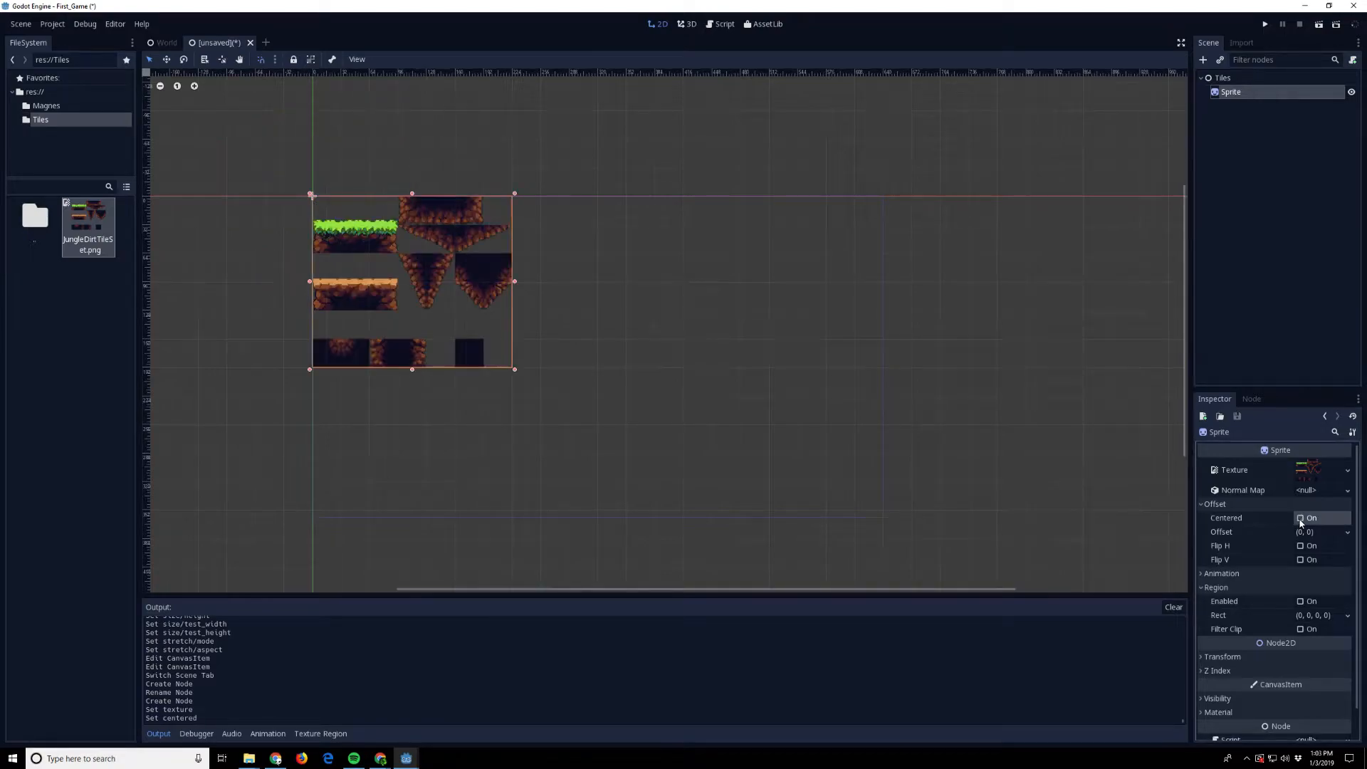
click(1301, 602)
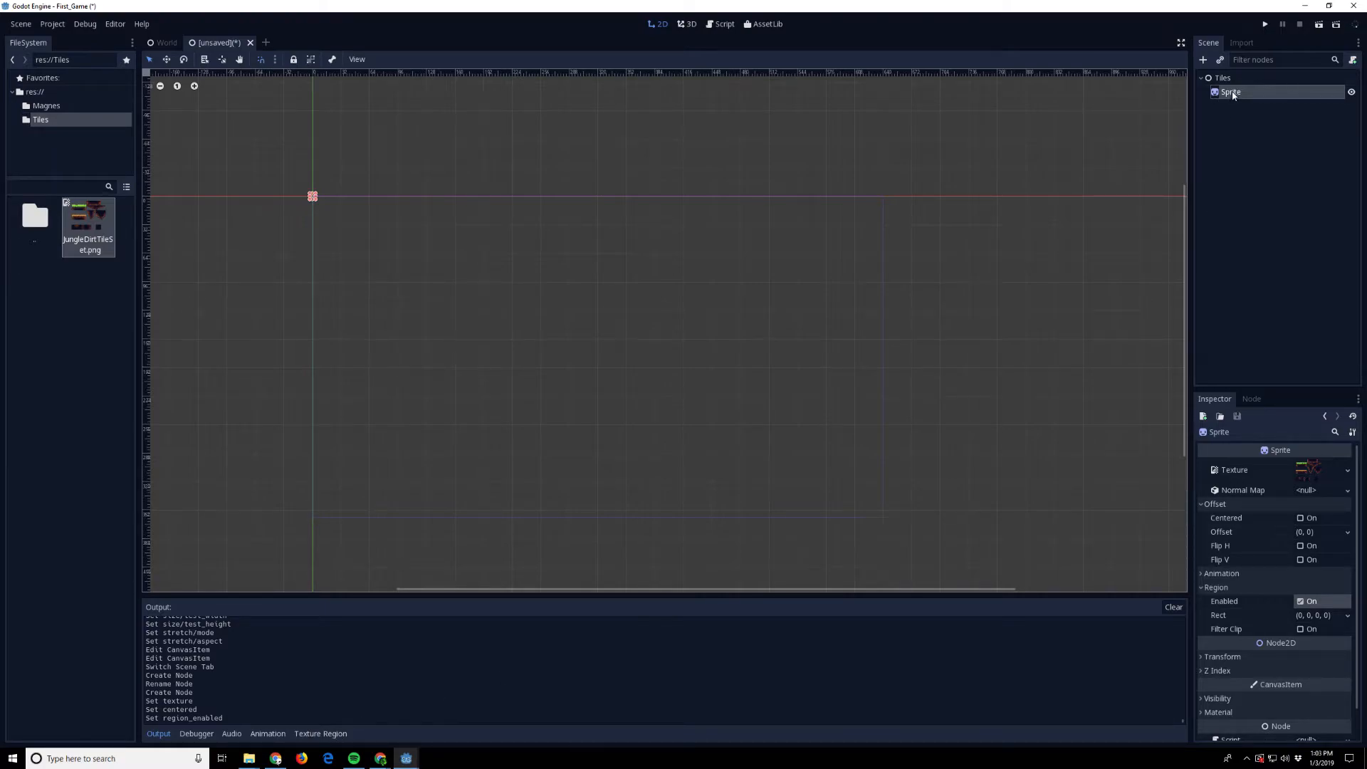
- Enlarge the texture region editor and turn on Grid Snap with a step of 32 px by 32 px
click(323, 738)
drag(665, 602, 664, 520)
click(214, 530)
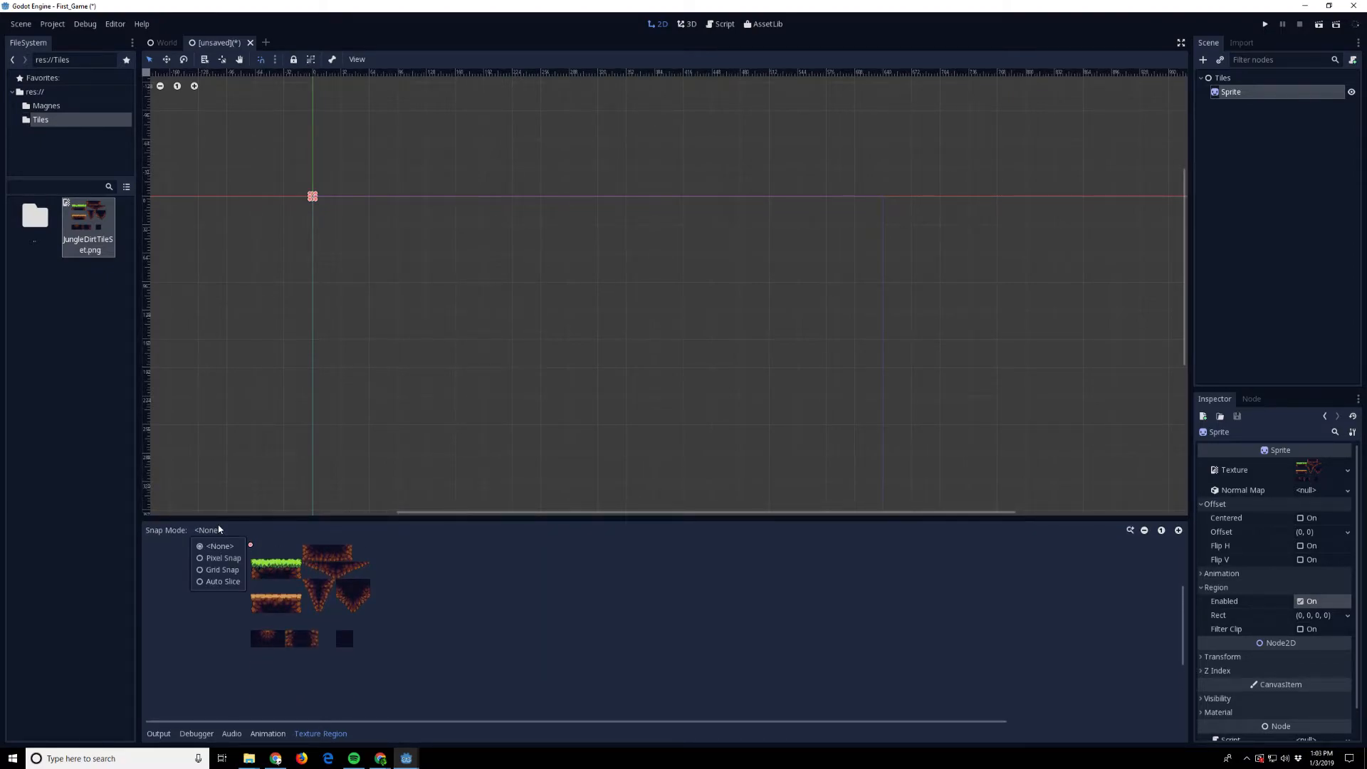
click(214, 569)
click(389, 530)
double_click(389, 530)
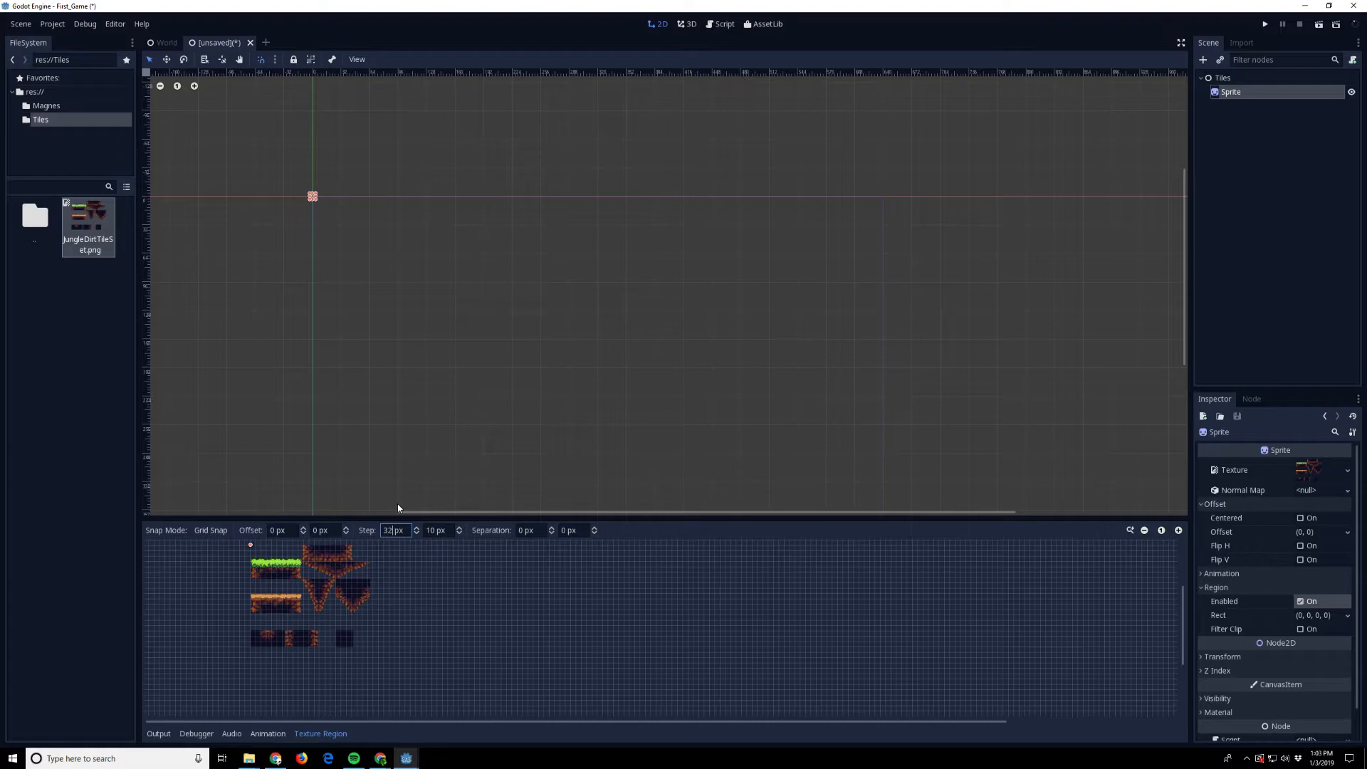
text(32)
key(Tab)
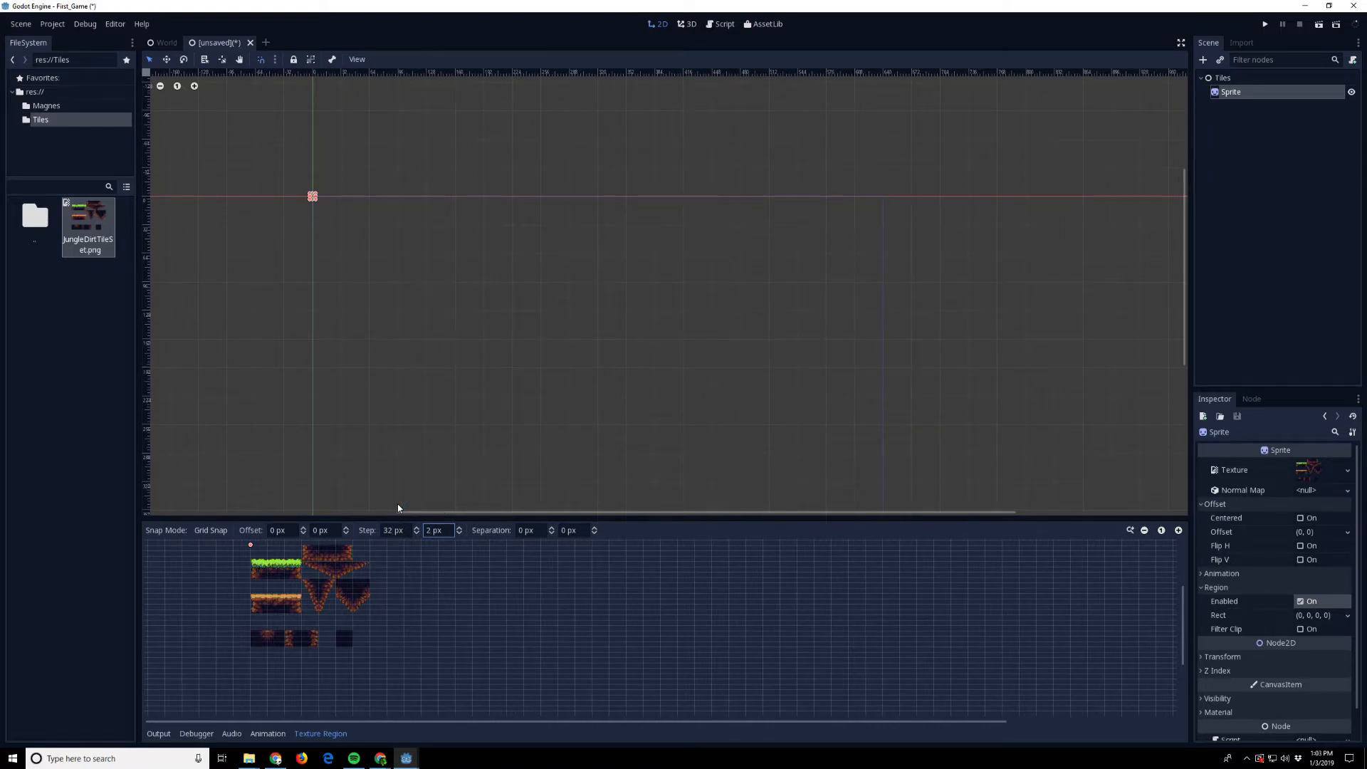
text(32)
key(Return)
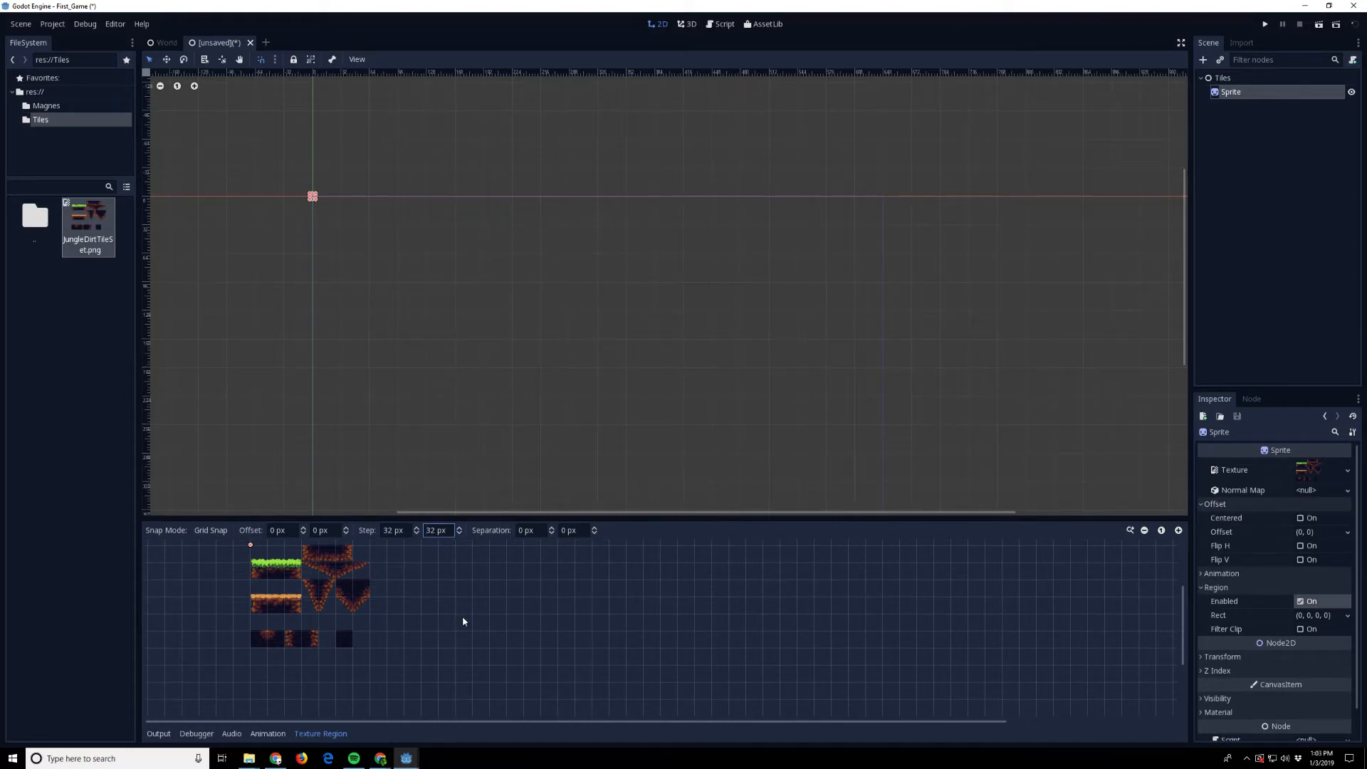
- Set the sprite's region to the leftmost 32×32 px cell of the tileset's green grass strip
drag(367, 641, 285, 613)
click(356, 612)
click(347, 628)
drag(254, 563, 265, 578)
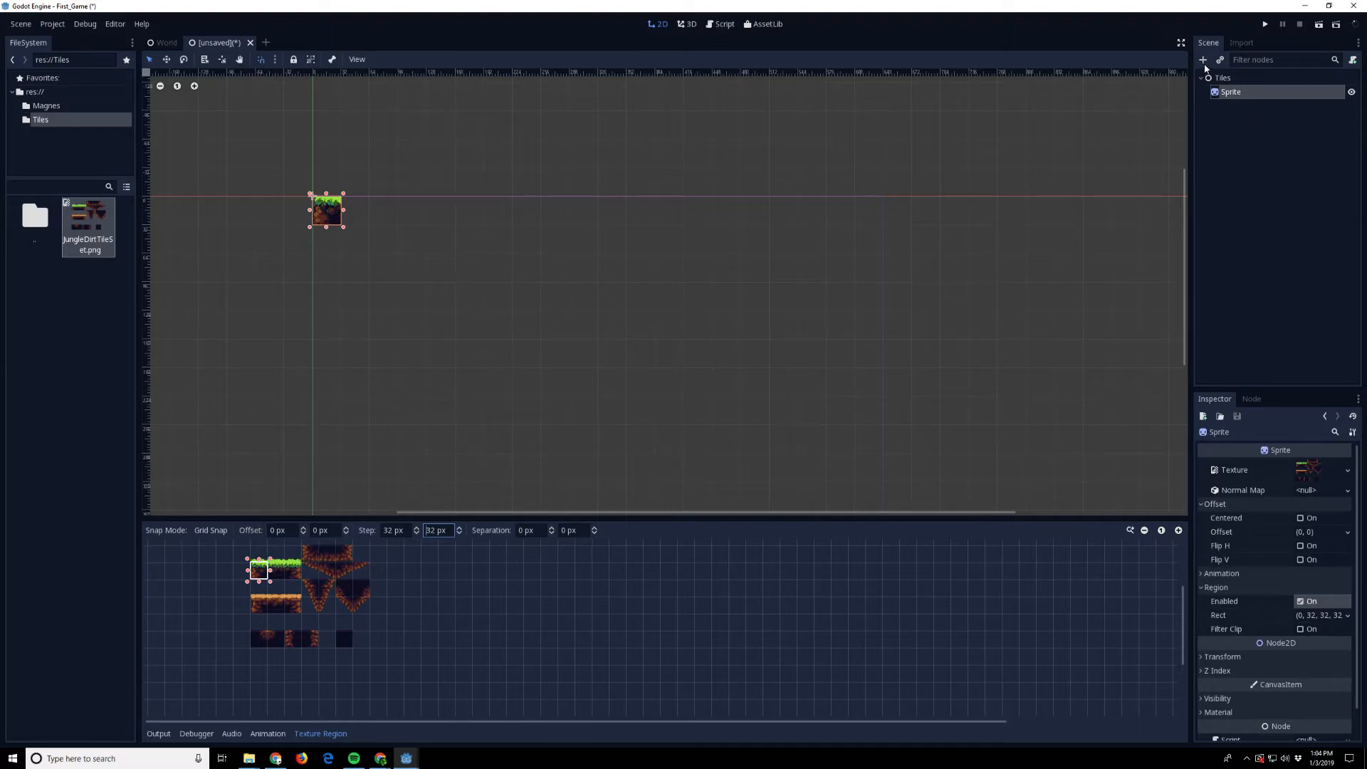
click(308, 614)
click(258, 574)
- Add a StaticBody2D under the Sprite node and a CollisionShape2D under that body
click(1204, 60)
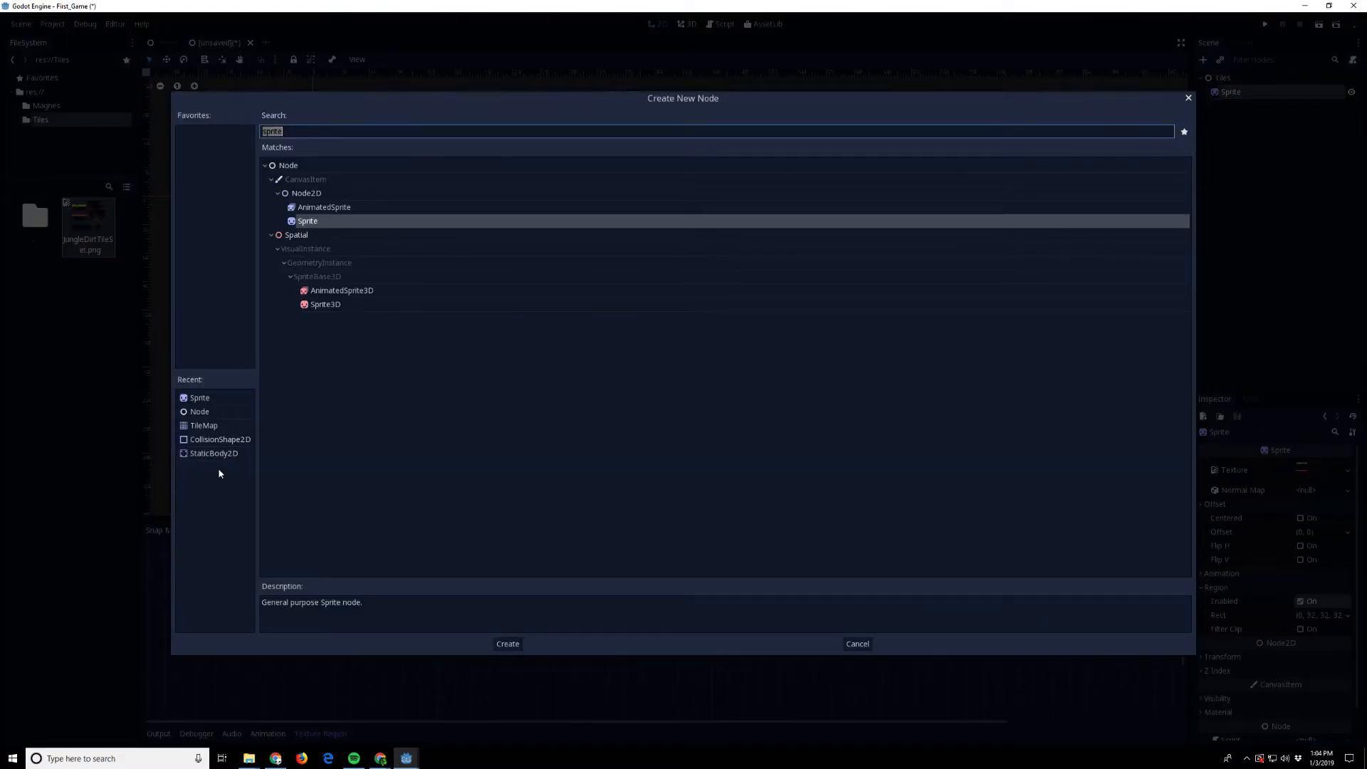
click(214, 453)
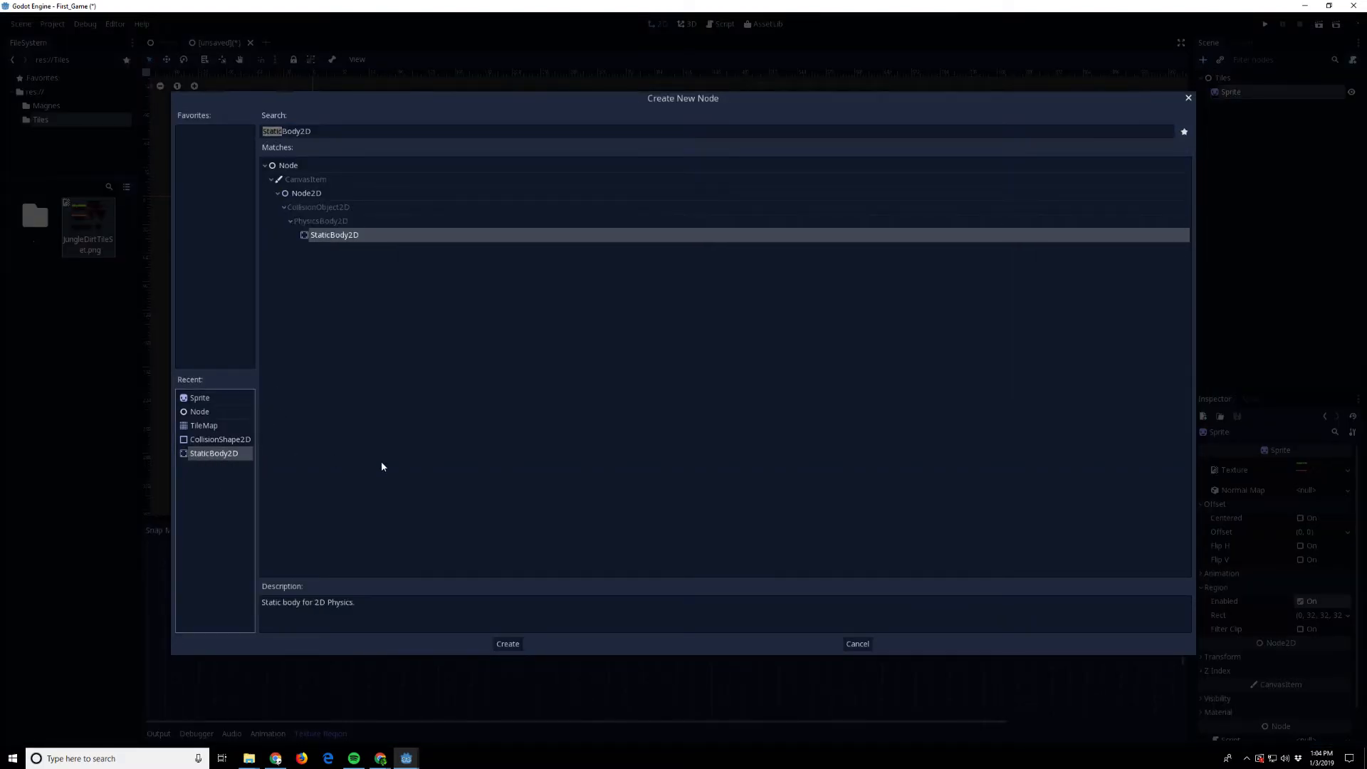
click(507, 647)
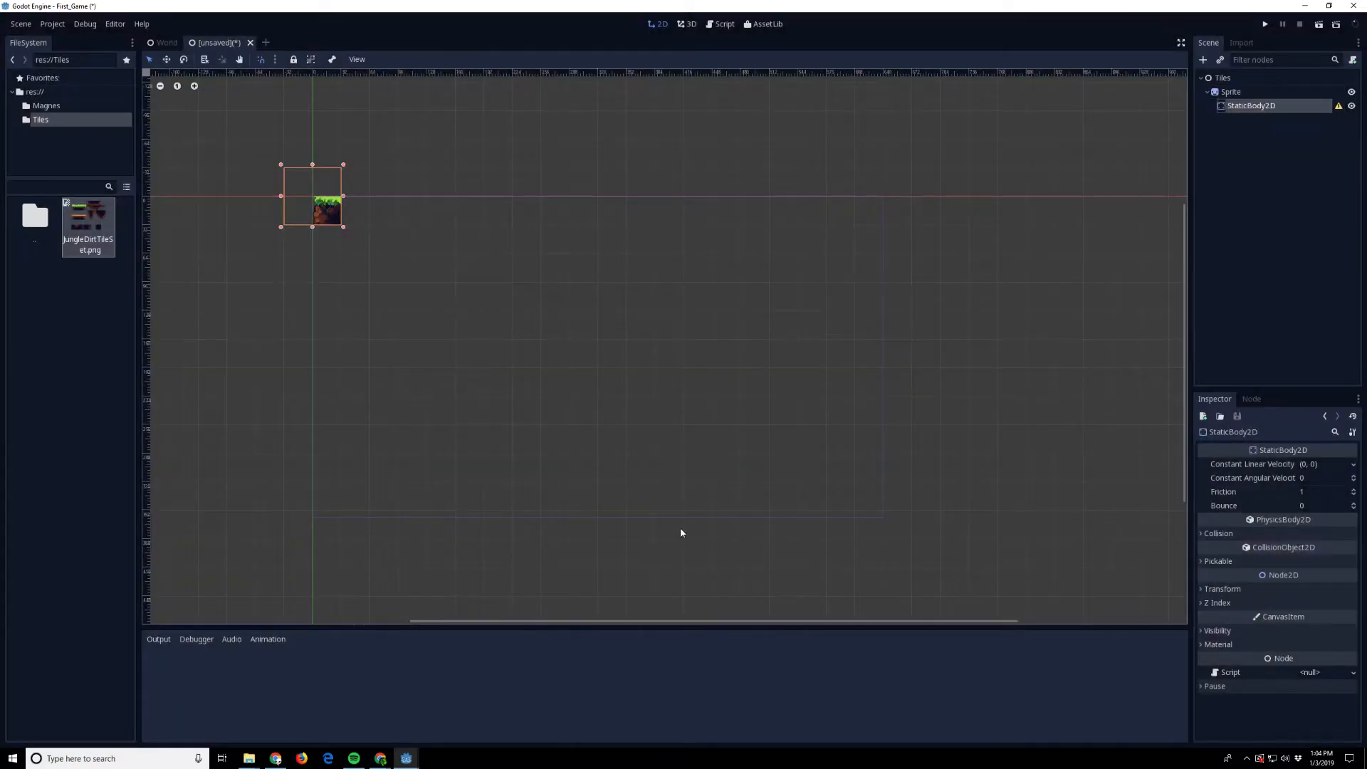
click(1204, 61)
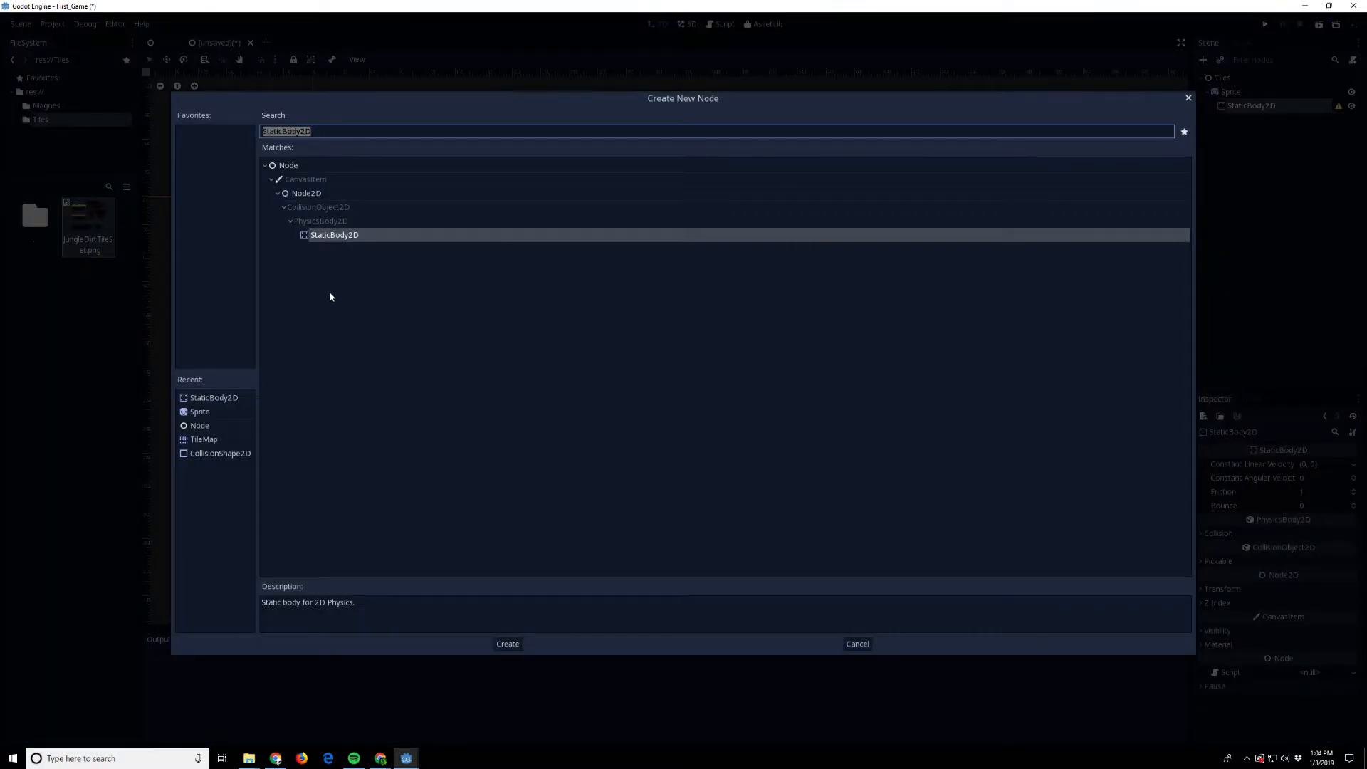
click(222, 456)
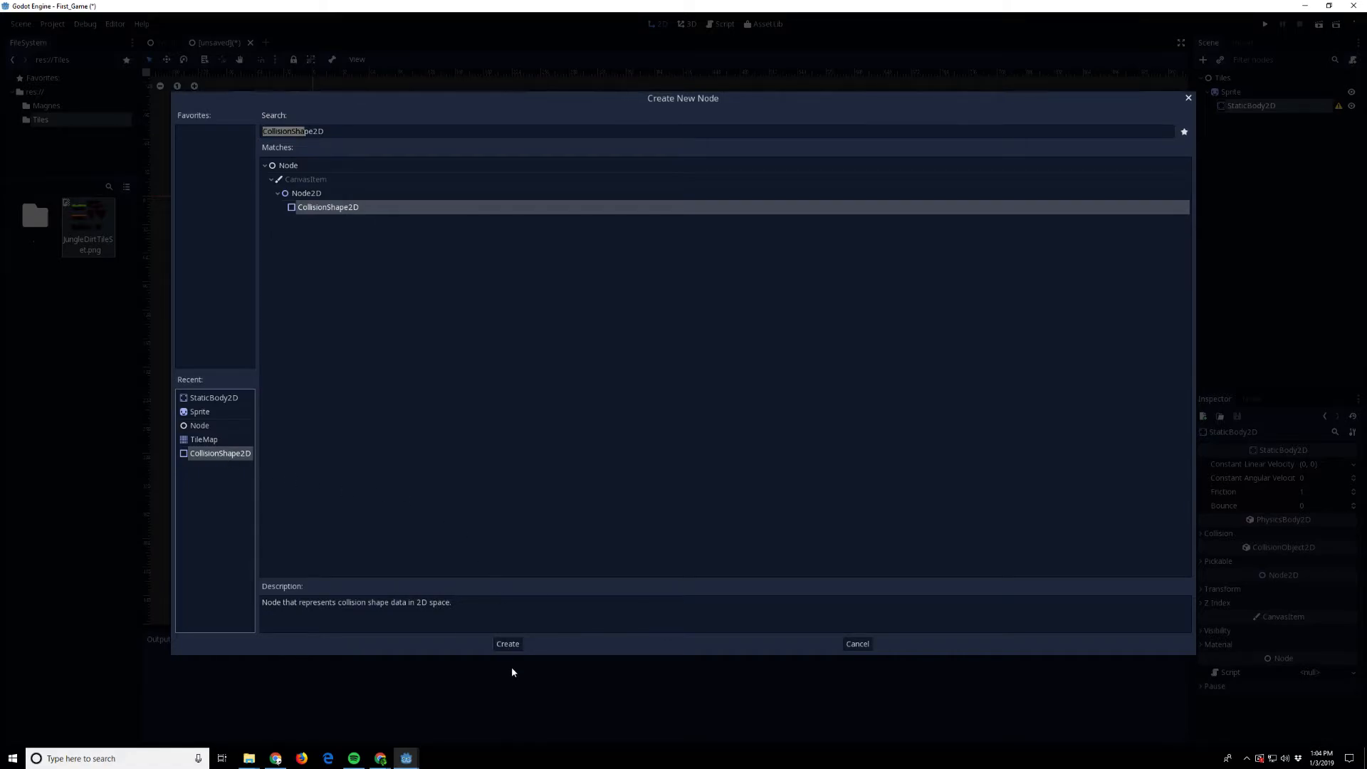
click(510, 644)
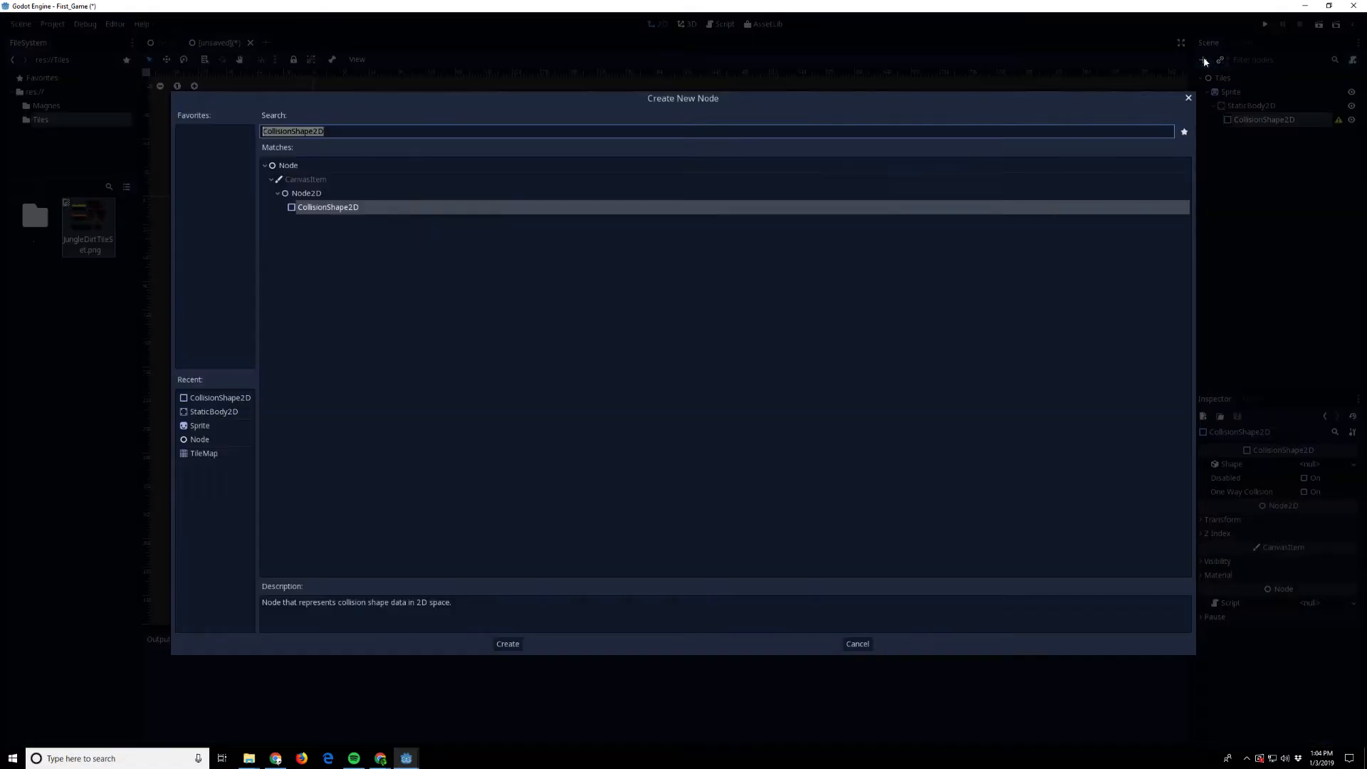
click(1204, 59)
text(coll)
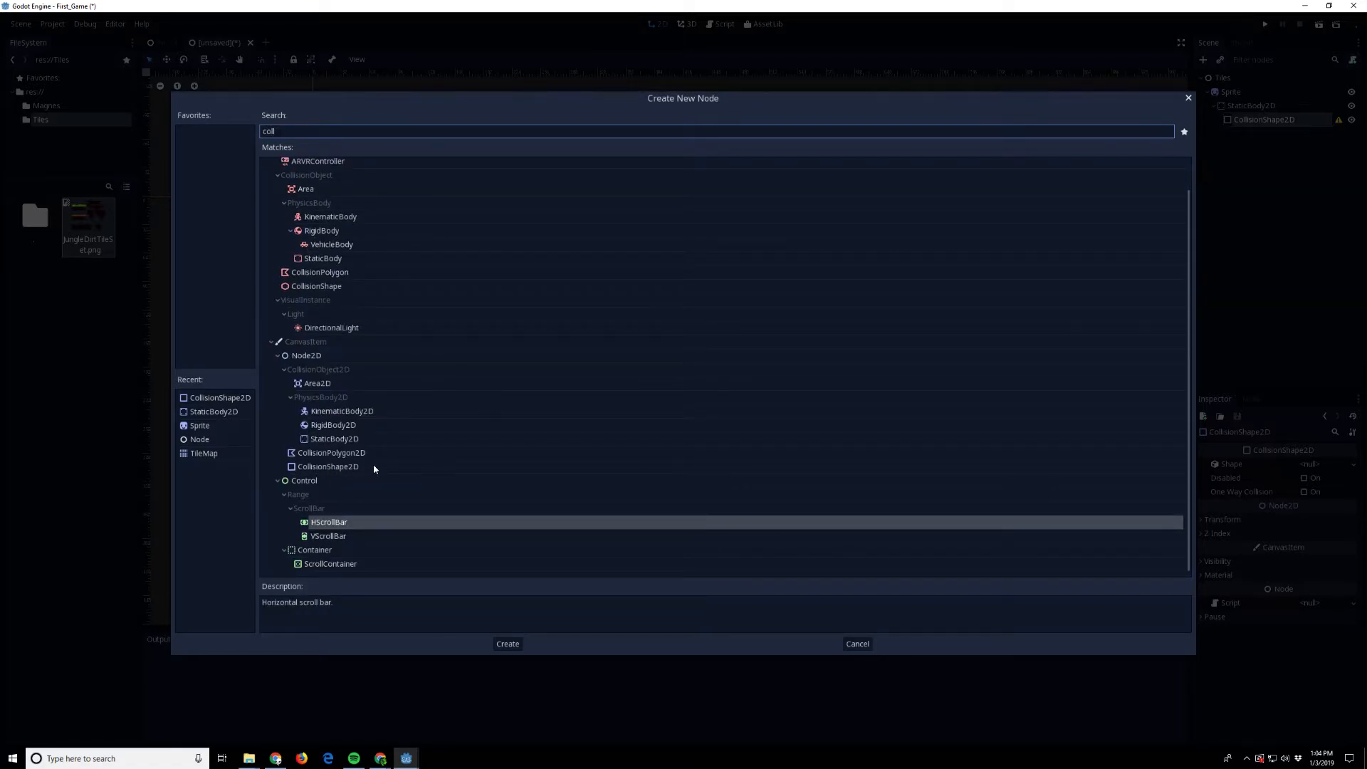
drag(329, 133, 234, 133)
text(stat)
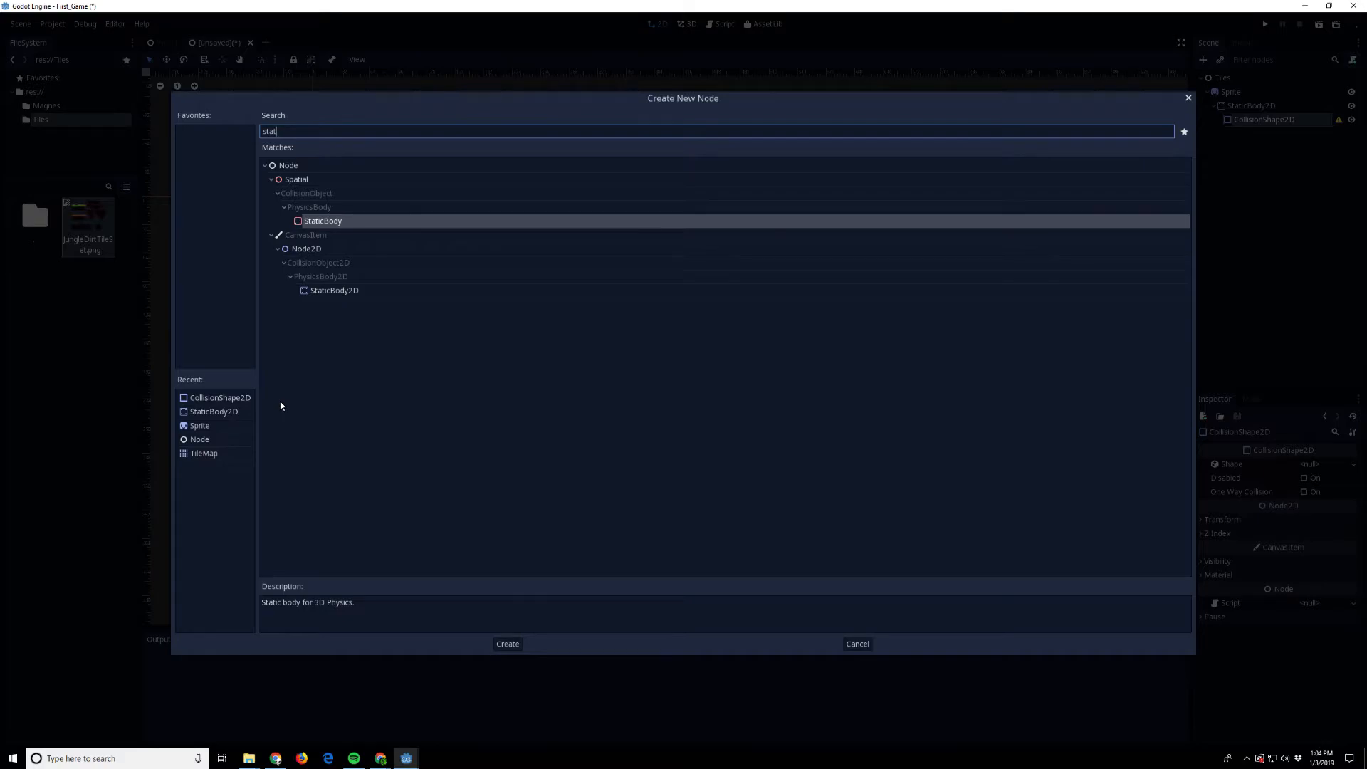
key(Escape)
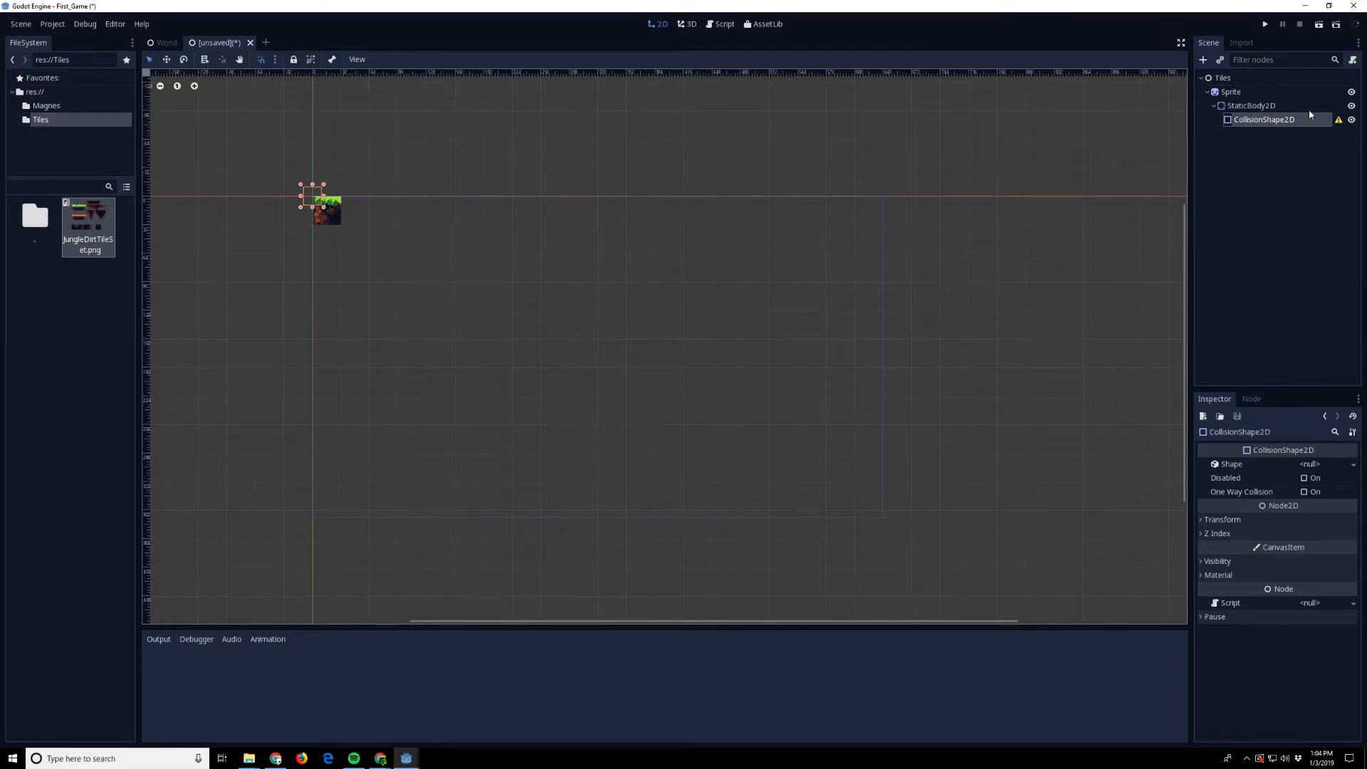
- Assign a new RectangleShape2D as the CollisionShape2D node's shape
click(1245, 106)
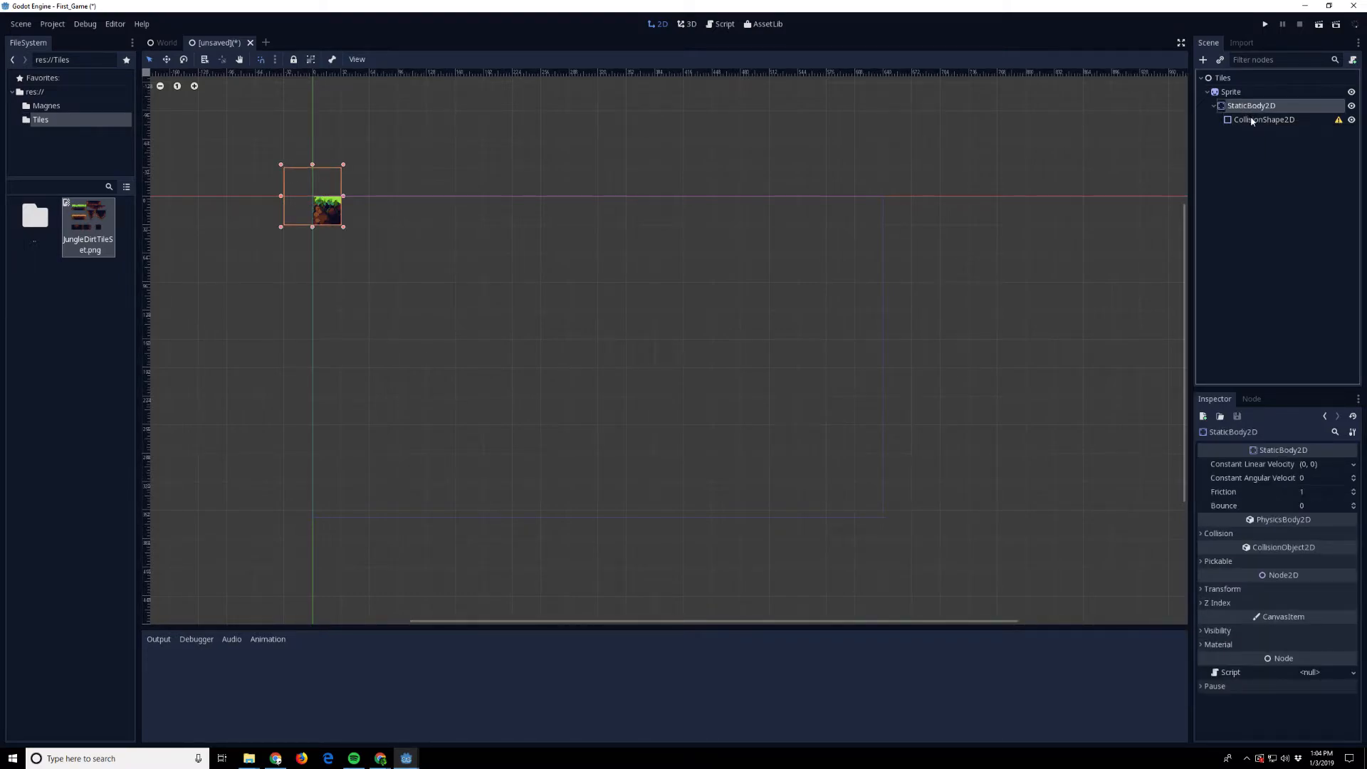
click(1257, 121)
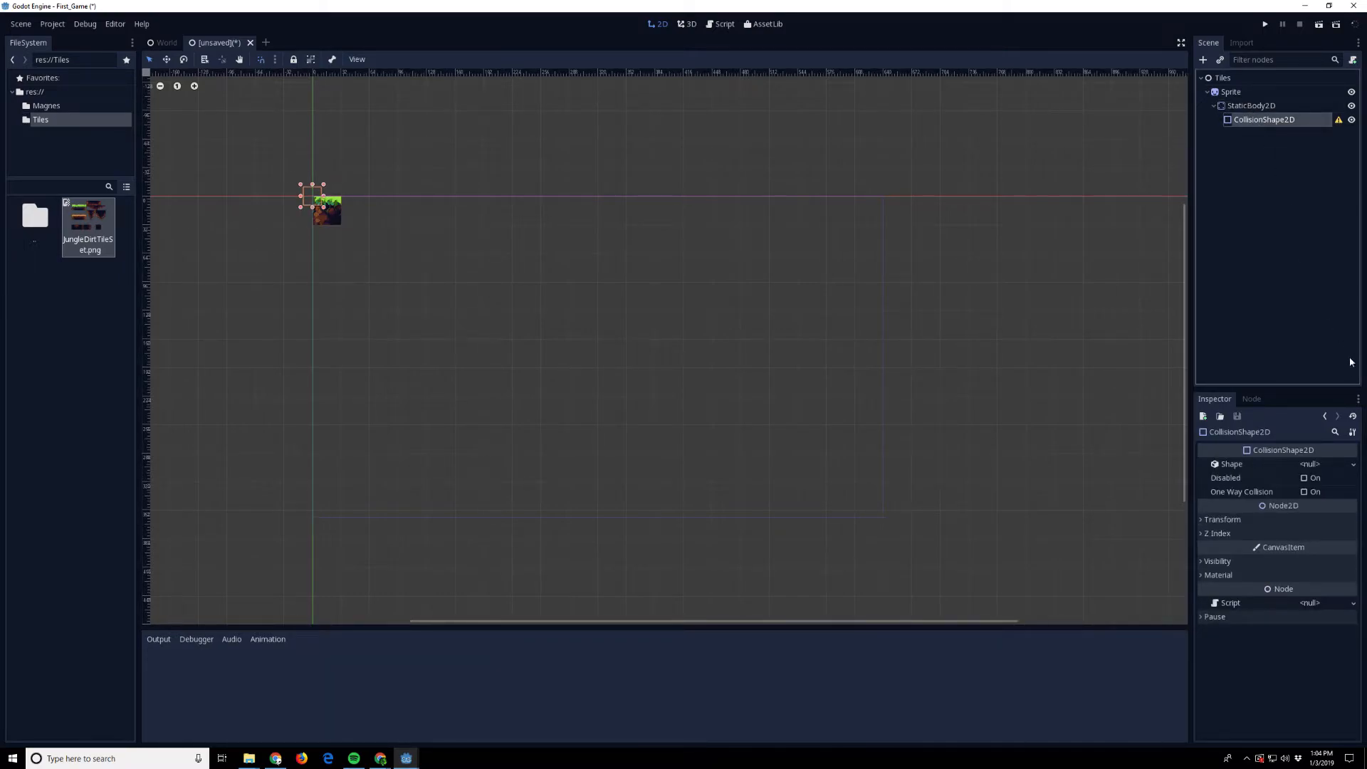
click(1320, 463)
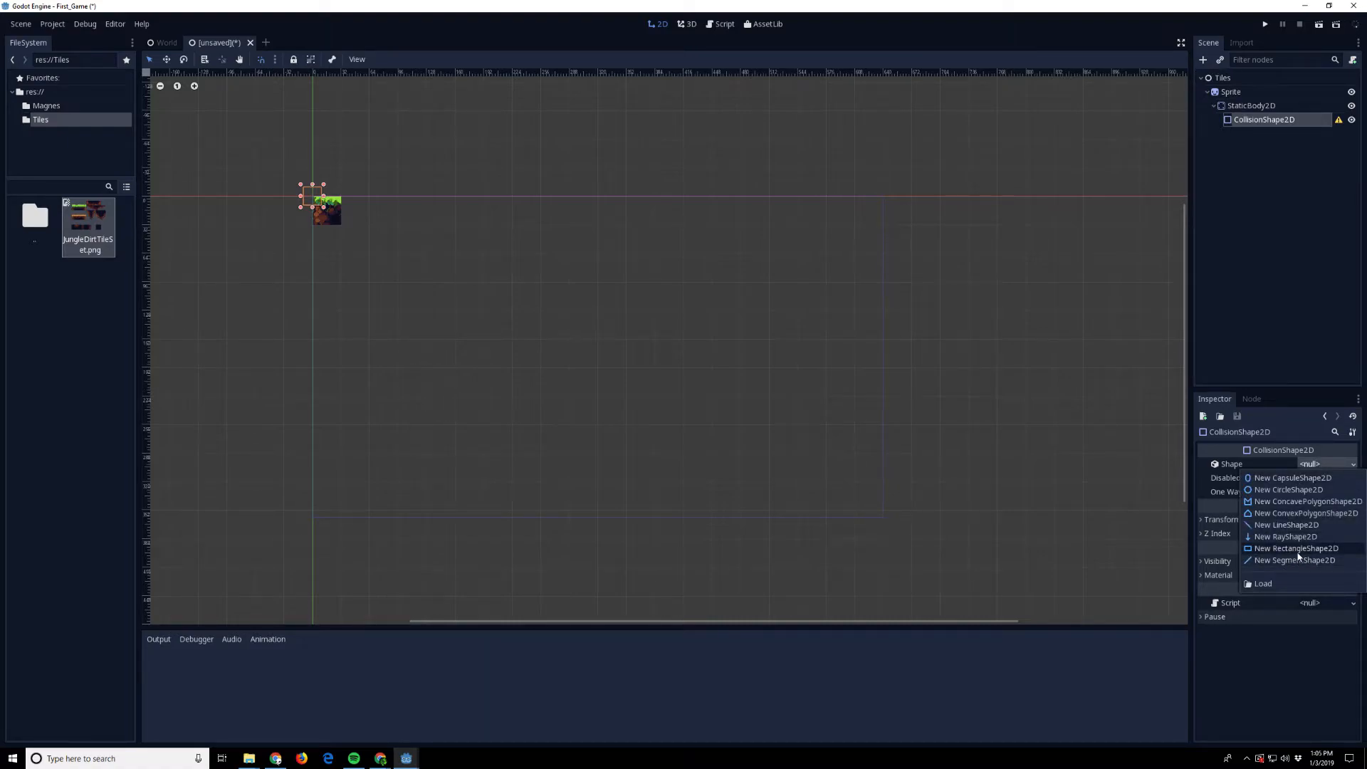
click(1300, 548)
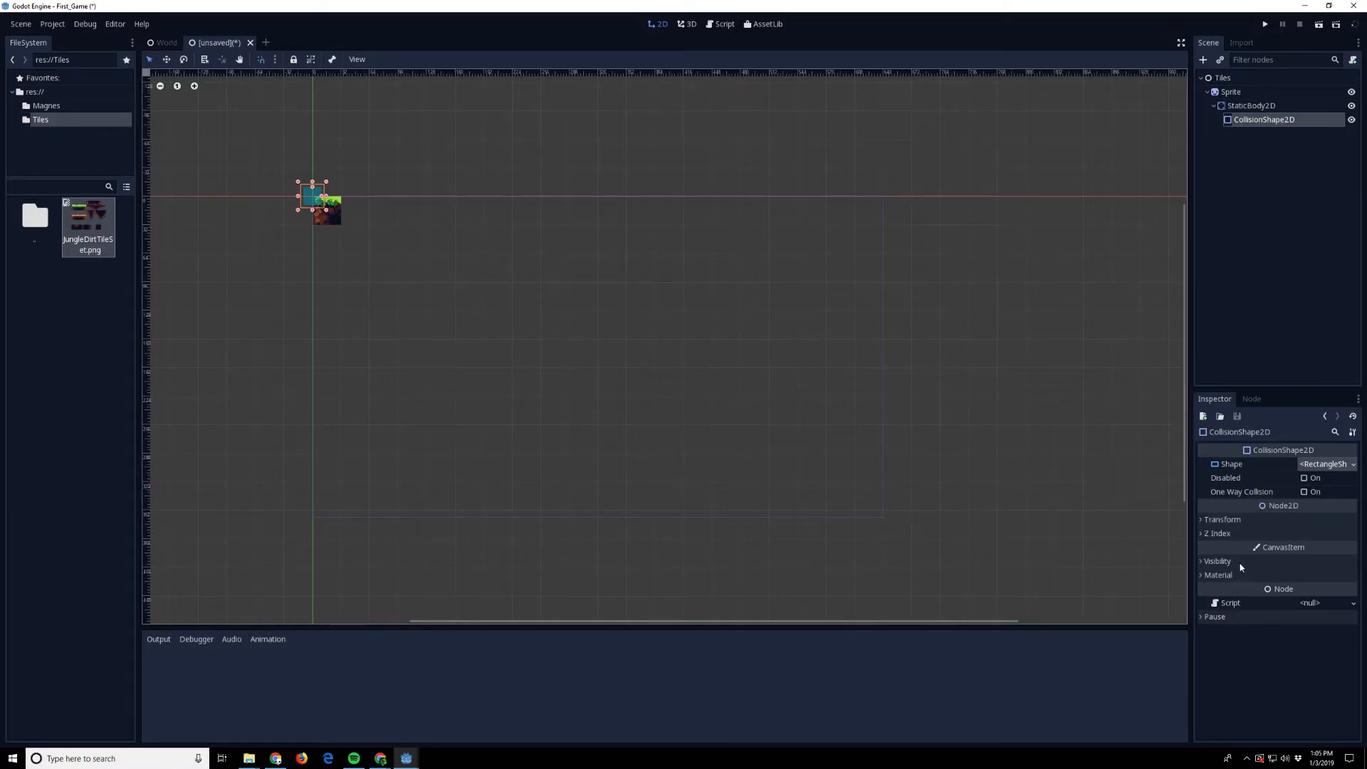
- Set the CollisionShape2D's transform position to x 16, y 16
click(1202, 521)
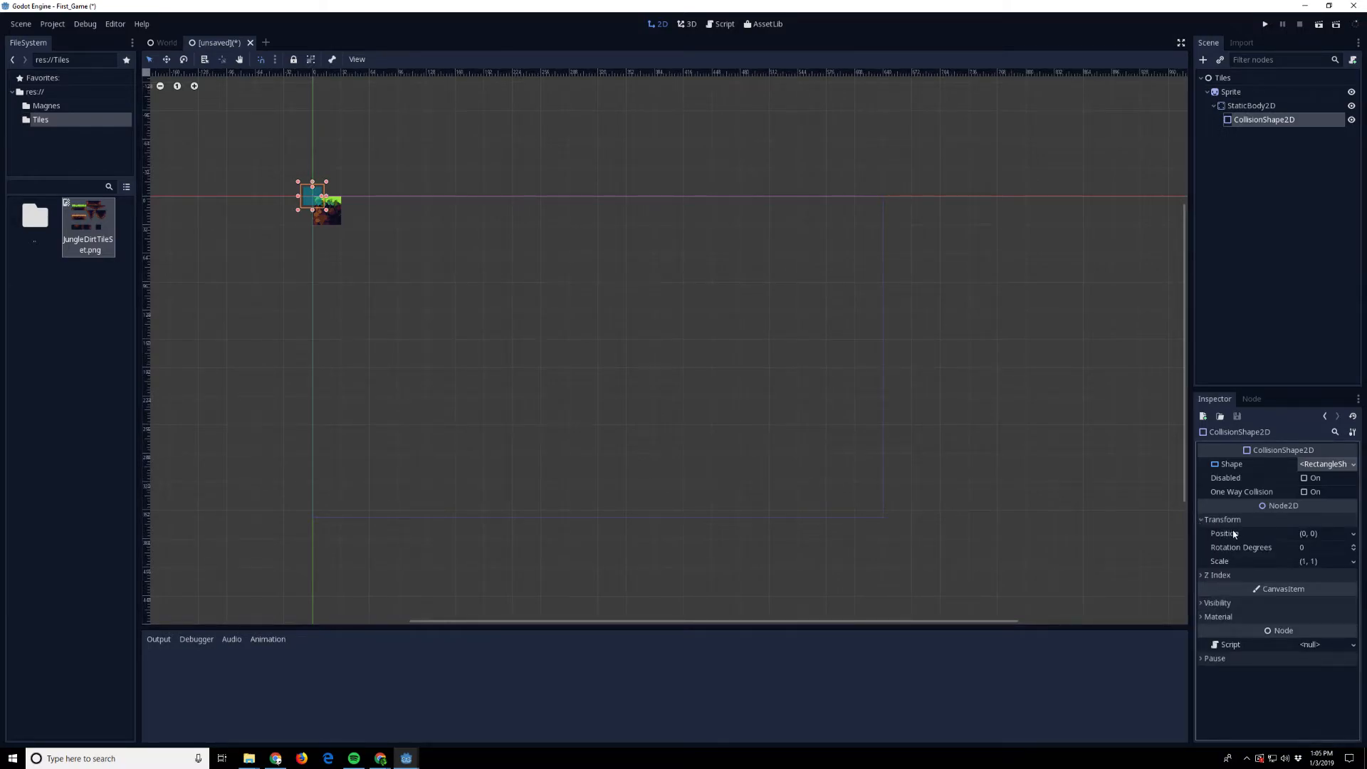
click(1307, 534)
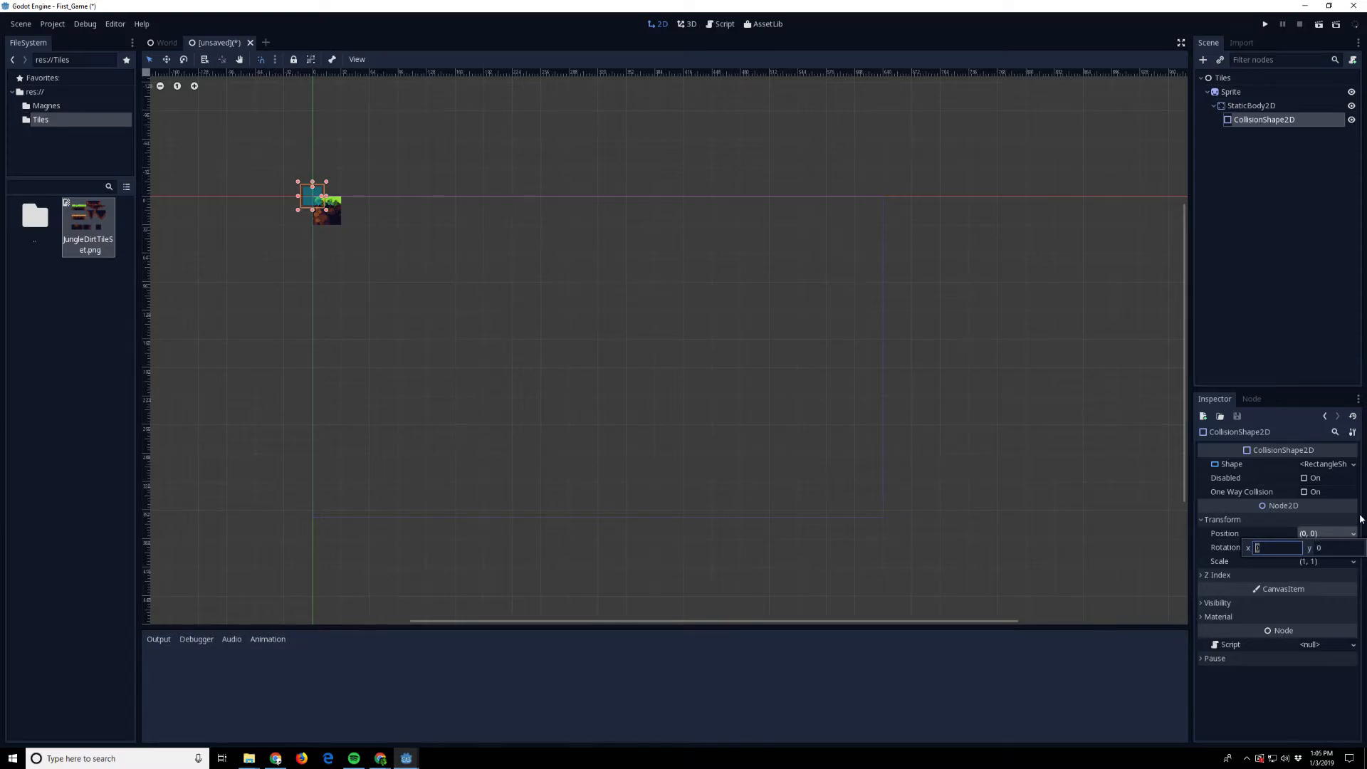
text(16)
key(Tab)
text(16)
key(Return)
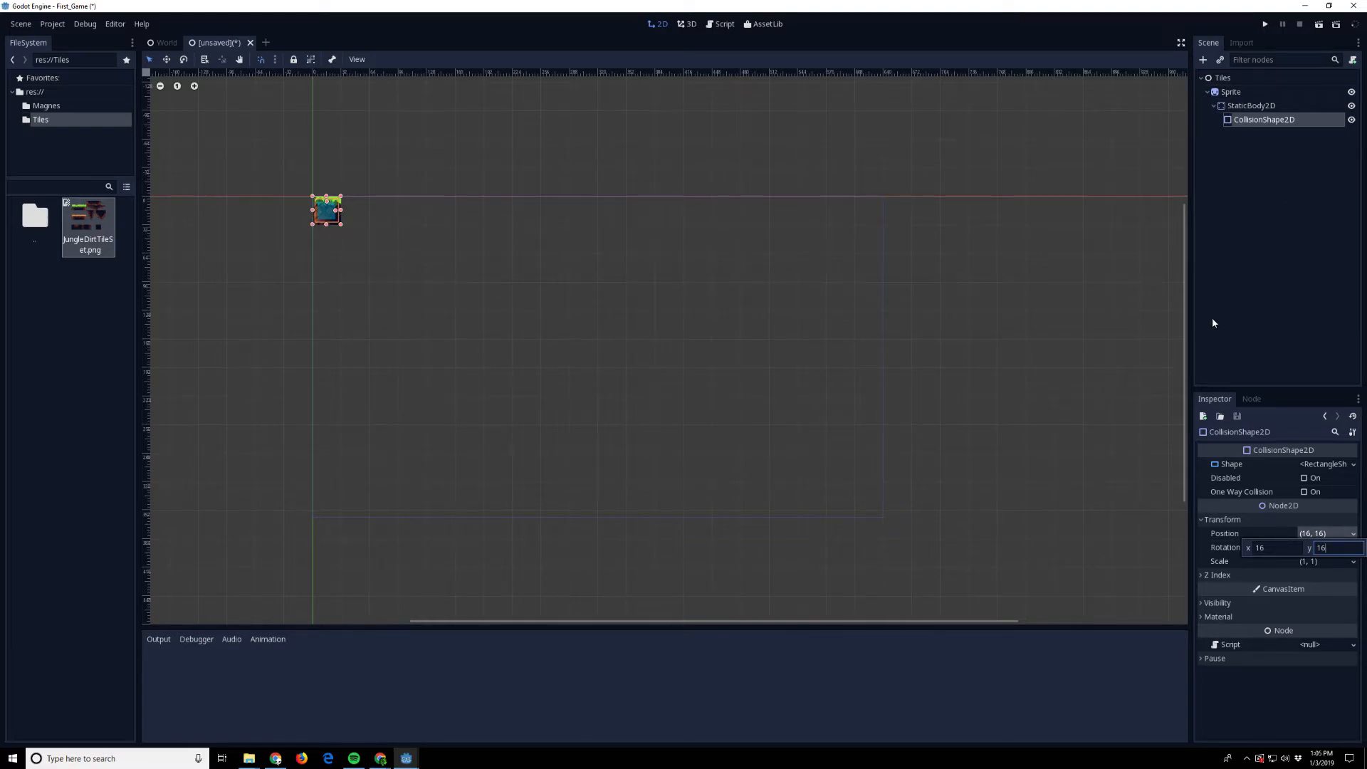
- Resize the rectangular collision shape in the viewport so it covers the whole grass tile
scroll(425, 242, up, 3)
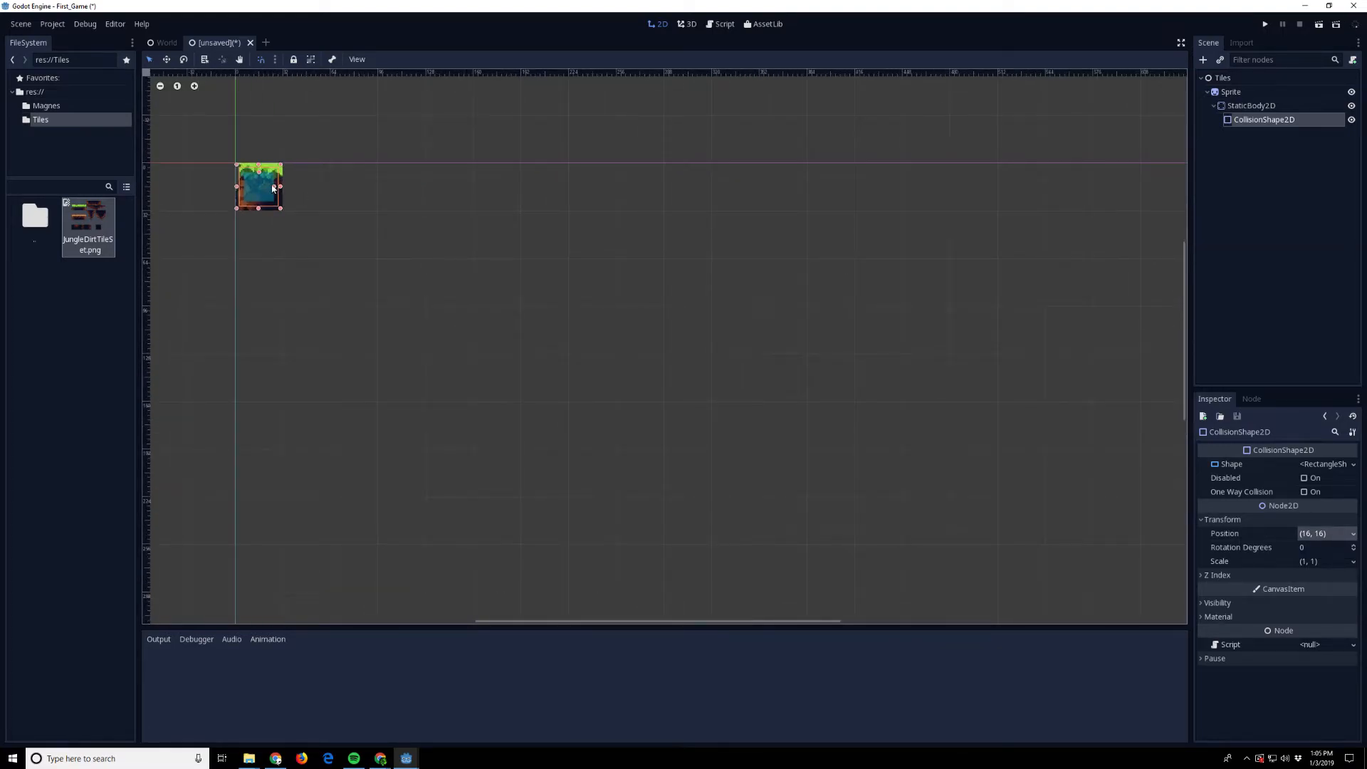
drag(260, 171, 276, 187)
scroll(955, 296, down, 4)
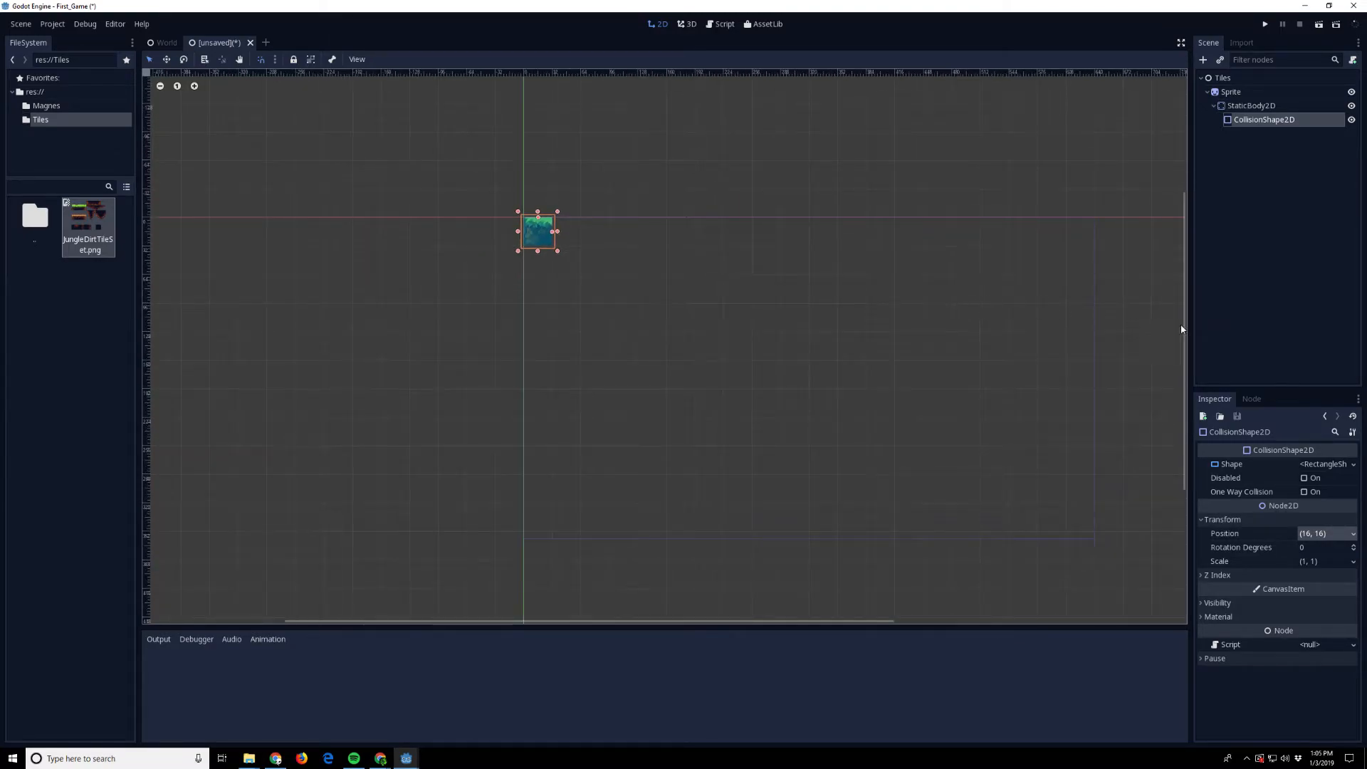
scroll(619, 320, up, 3)
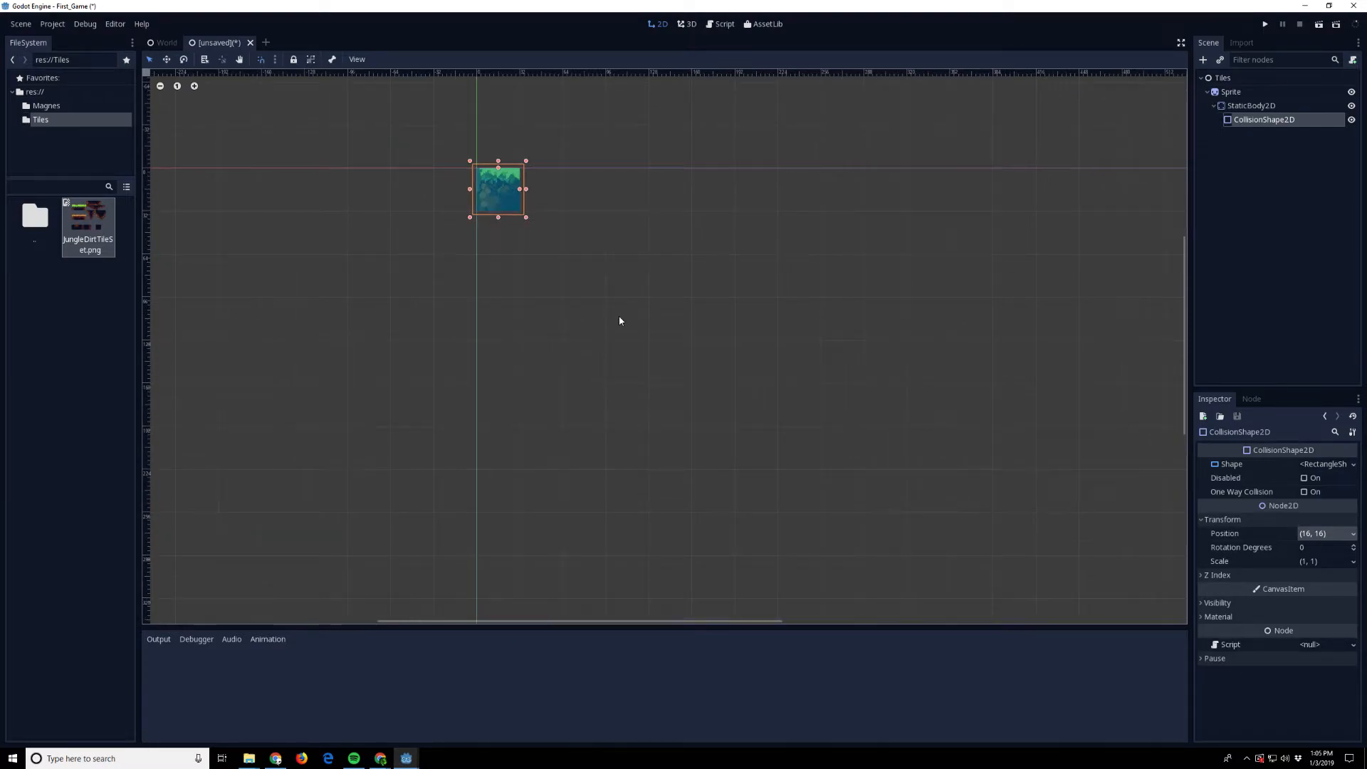
scroll(619, 320, down, 2)
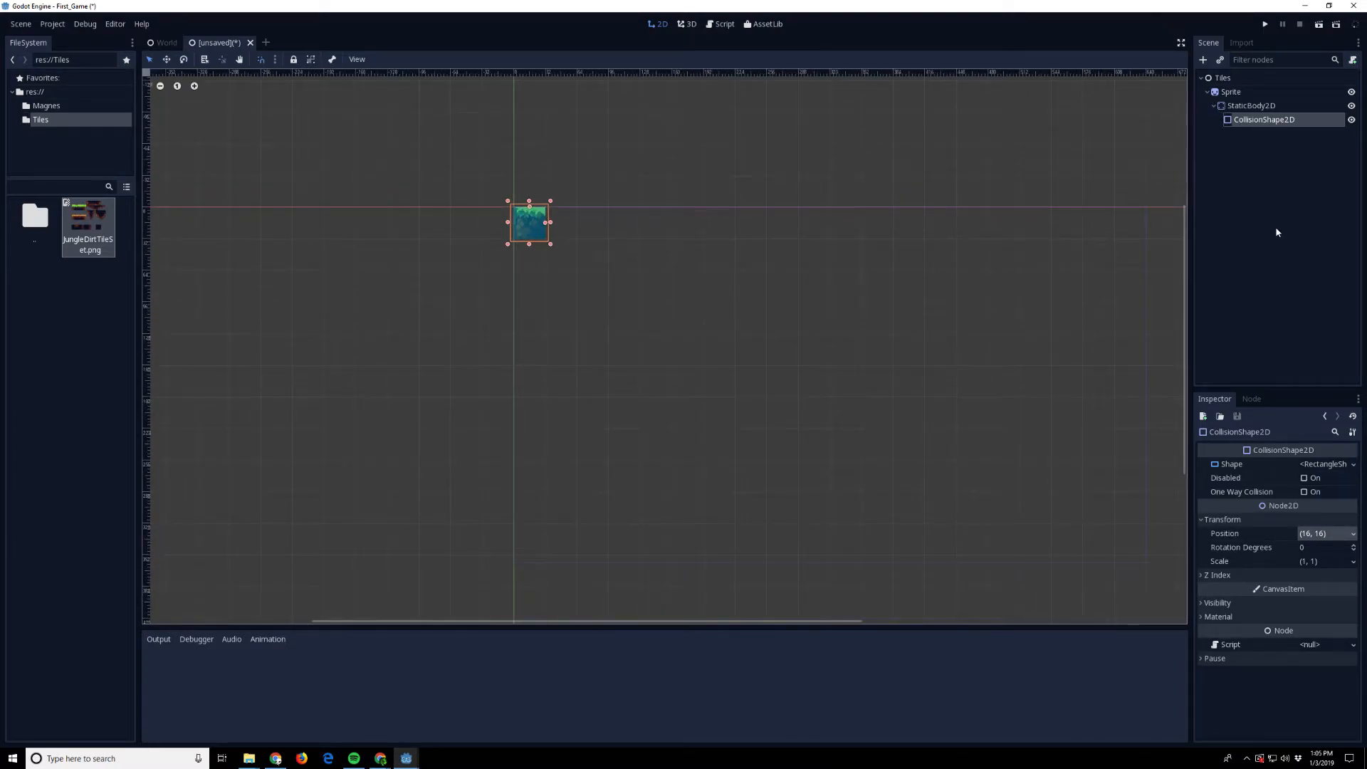
click(1243, 108)
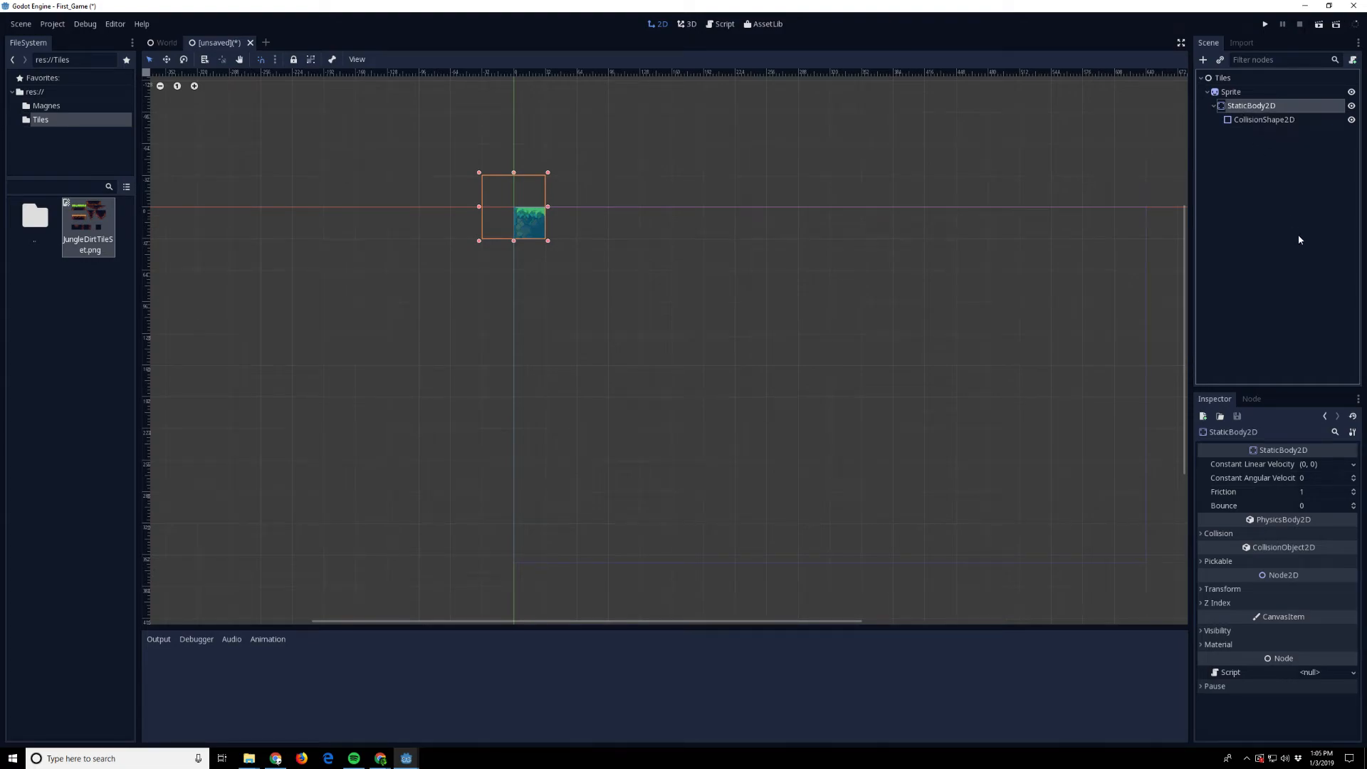
click(1251, 122)
click(1257, 108)
click(1254, 123)
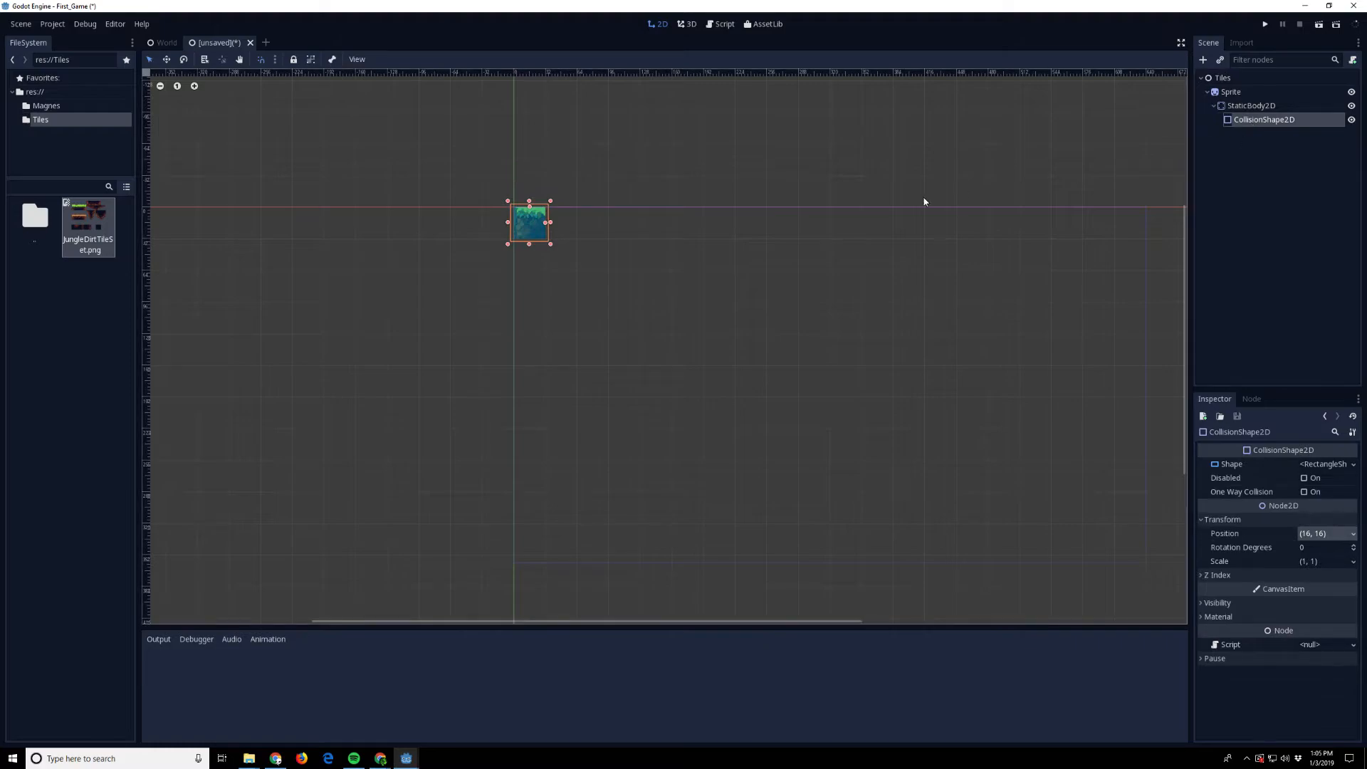
- Make the Sprite node's children unselectable so the tile and its collision act as one object
click(1244, 93)
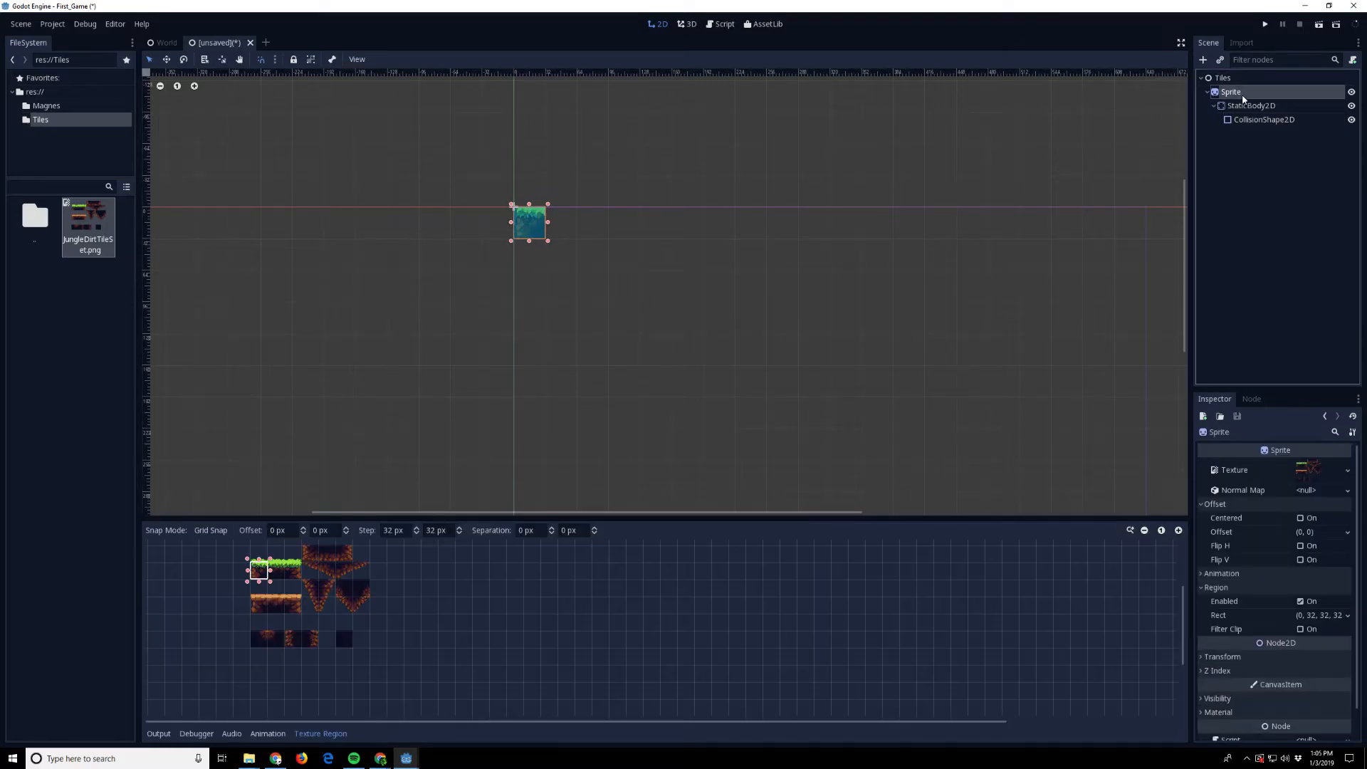
click(1254, 119)
click(1245, 94)
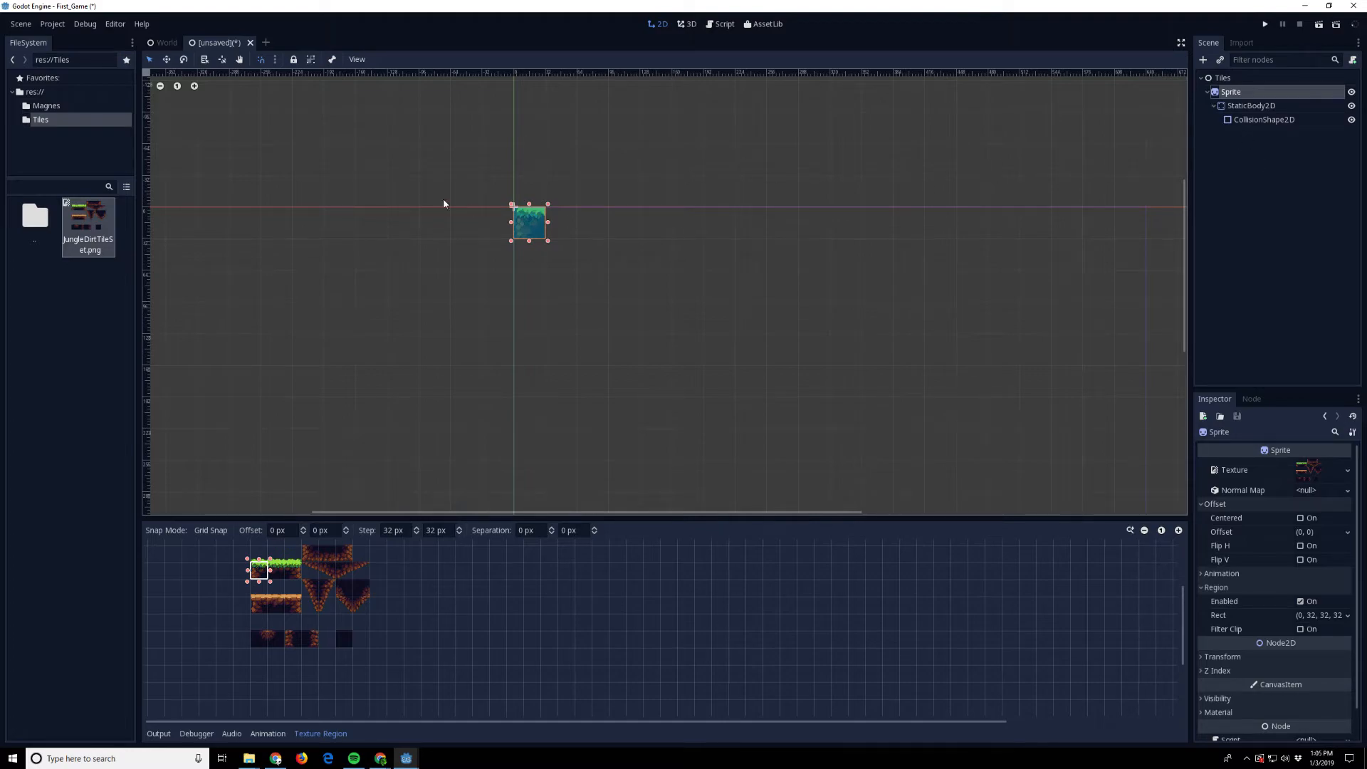
click(311, 61)
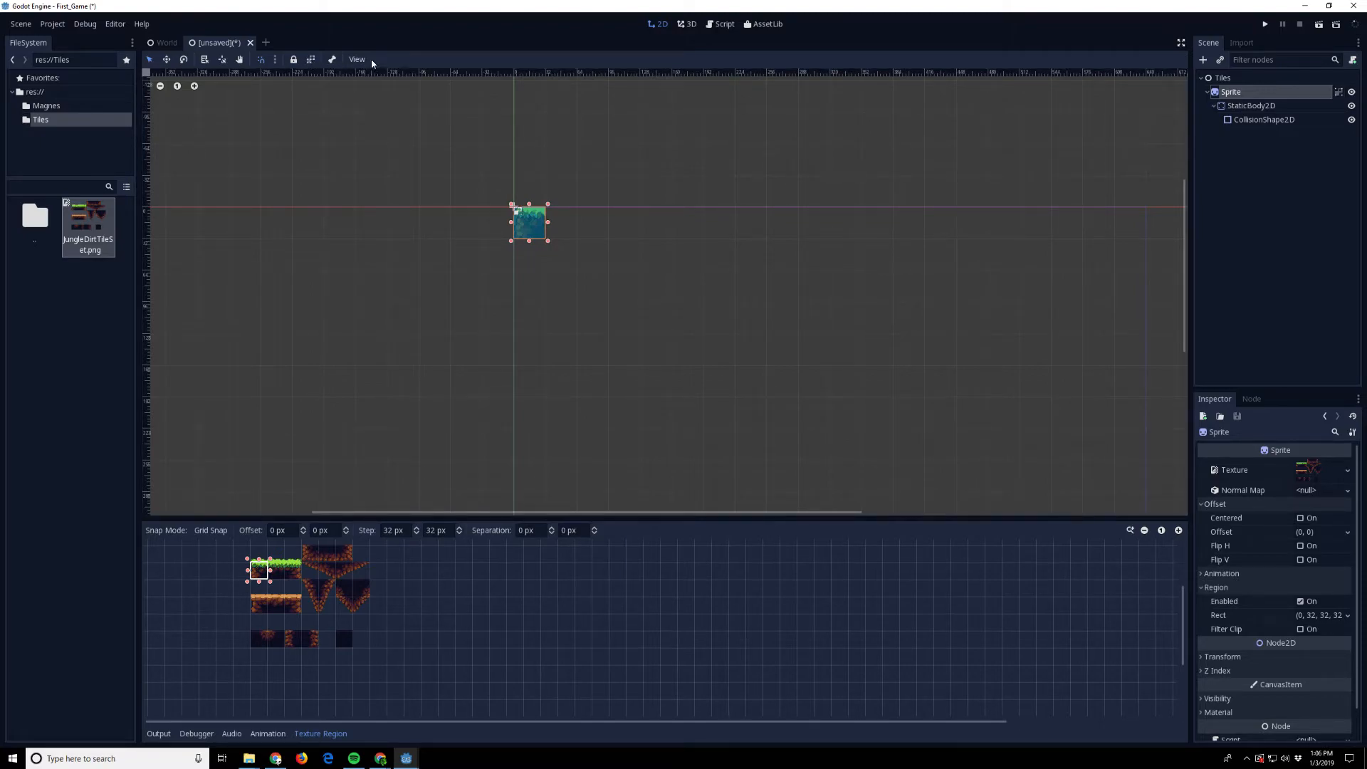
- Test moving the grass tile together with its collision shape away from the origin and back again
drag(523, 239, 716, 304)
click(803, 317)
click(1234, 119)
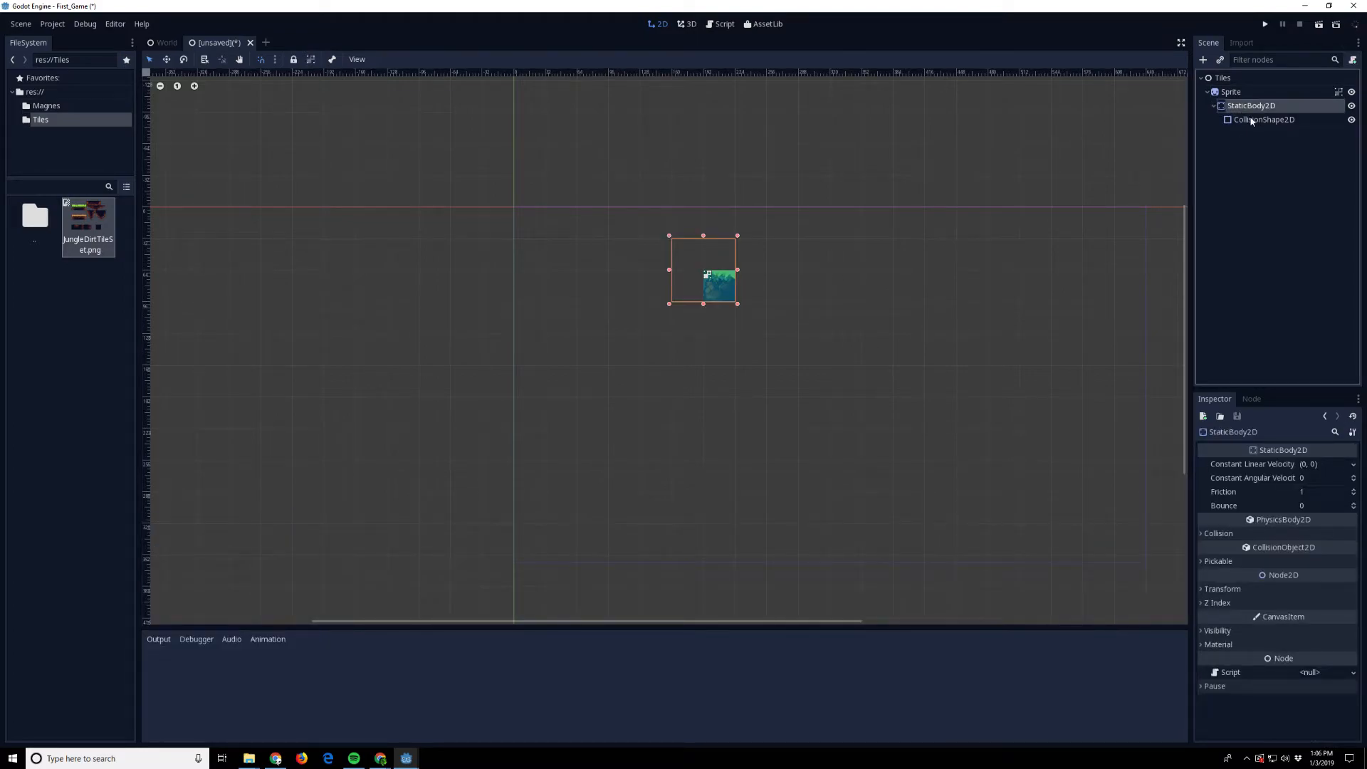
click(1233, 93)
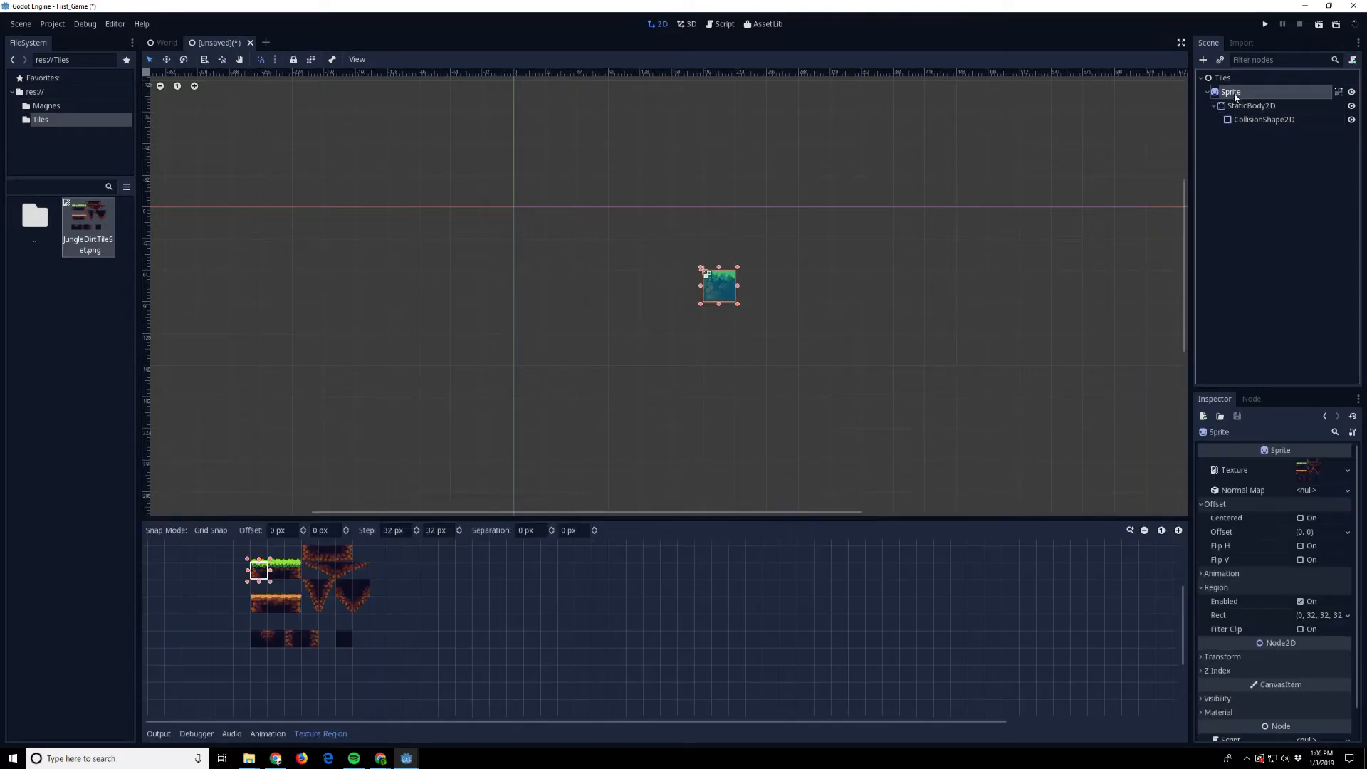
drag(723, 290, 533, 227)
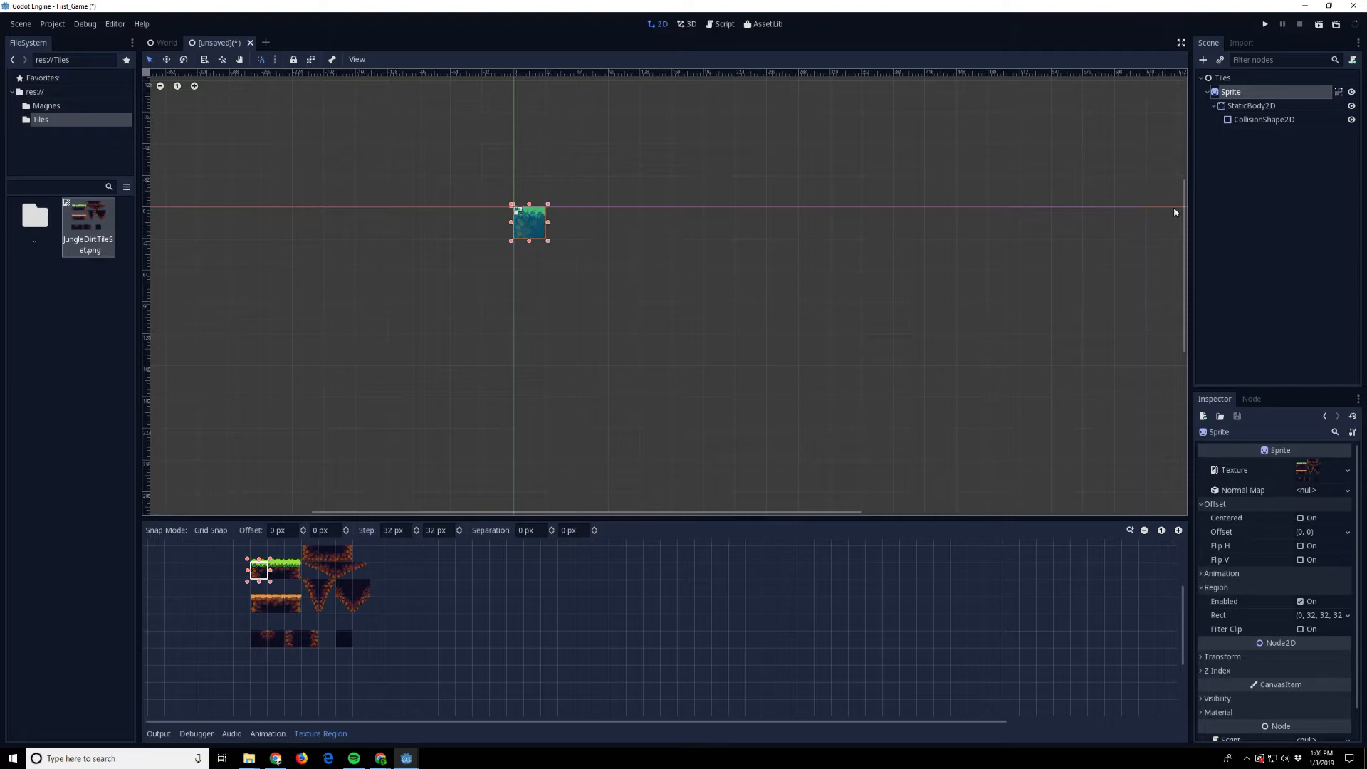
- Rename the Sprite node to 0
double_click(1259, 92)
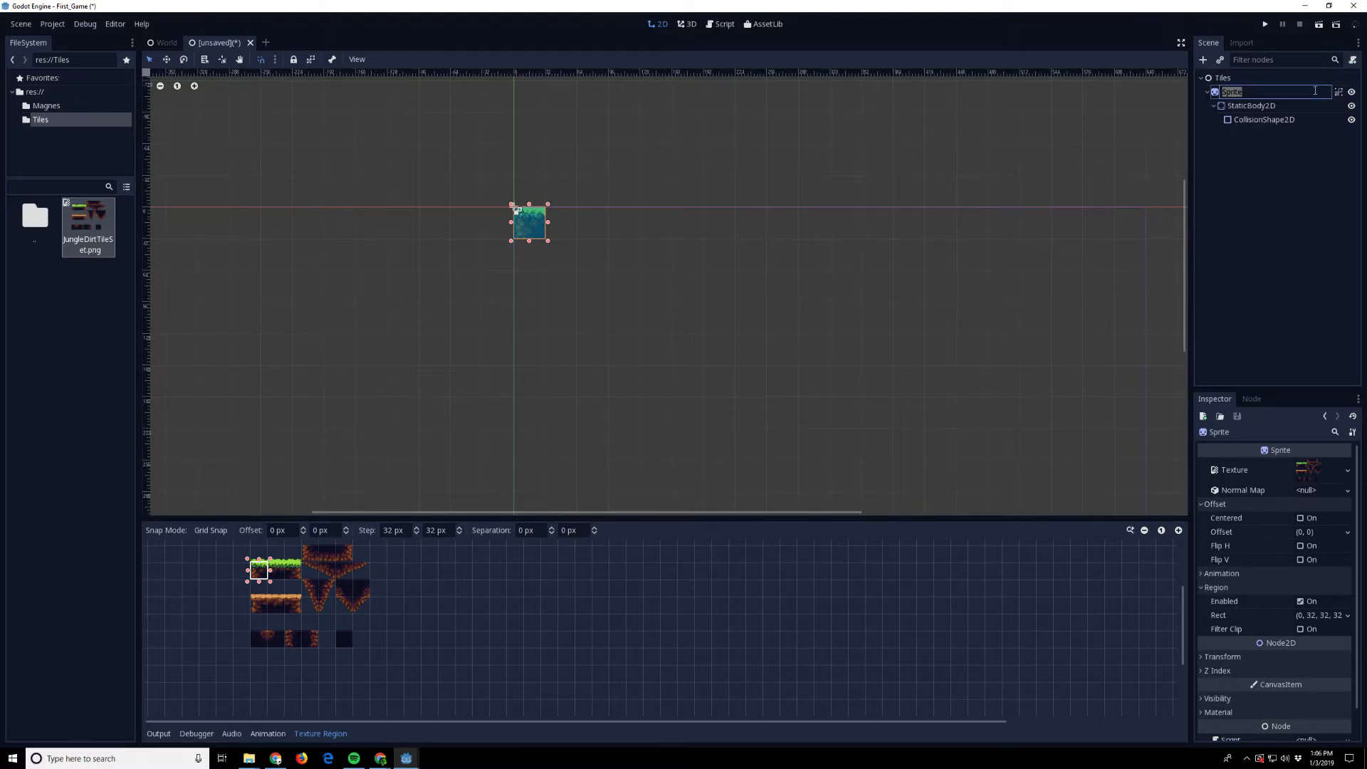
text(0)
click(1256, 200)
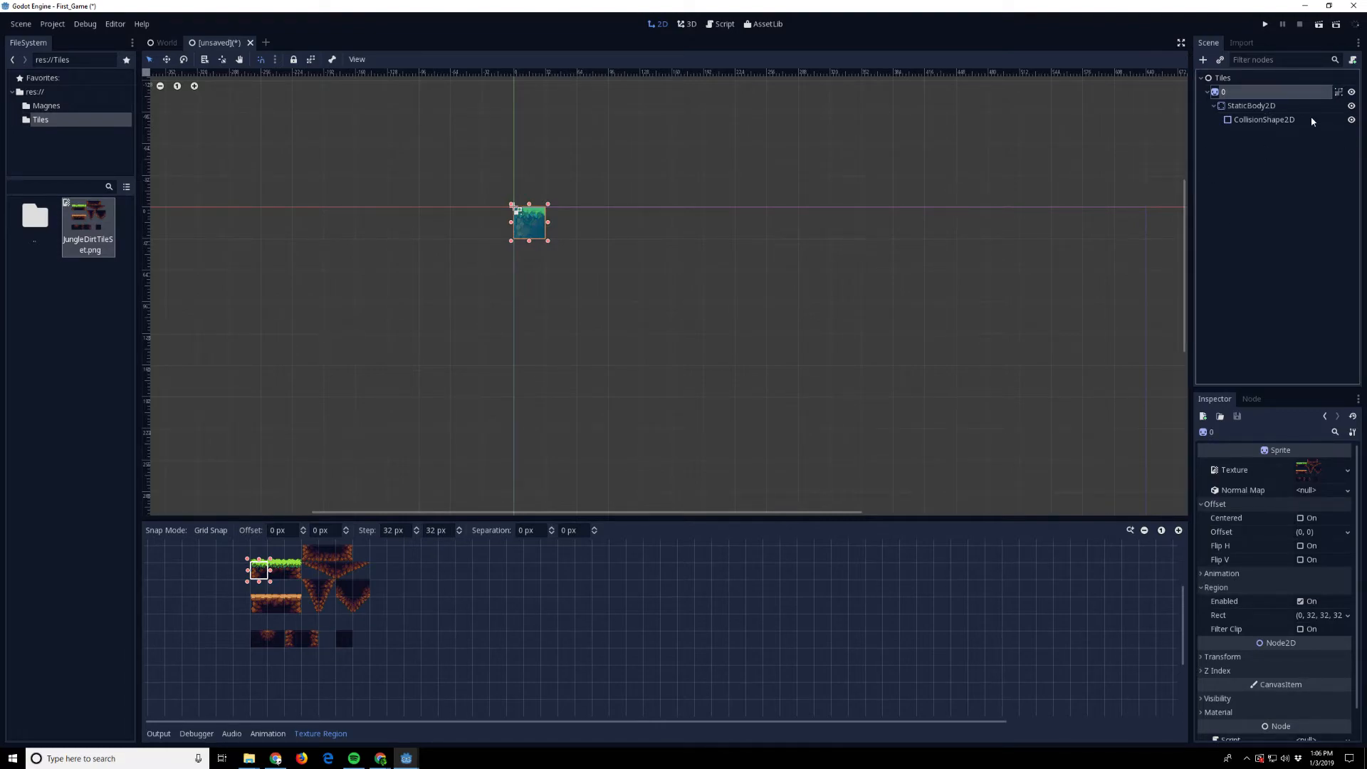
- Hide tile 0's collision shape and test moving the tile away from the origin and back
click(1352, 120)
drag(533, 227, 578, 258)
click(1352, 120)
click(1352, 120)
click(1352, 120)
click(1352, 121)
click(748, 266)
drag(589, 257, 526, 224)
click(805, 247)
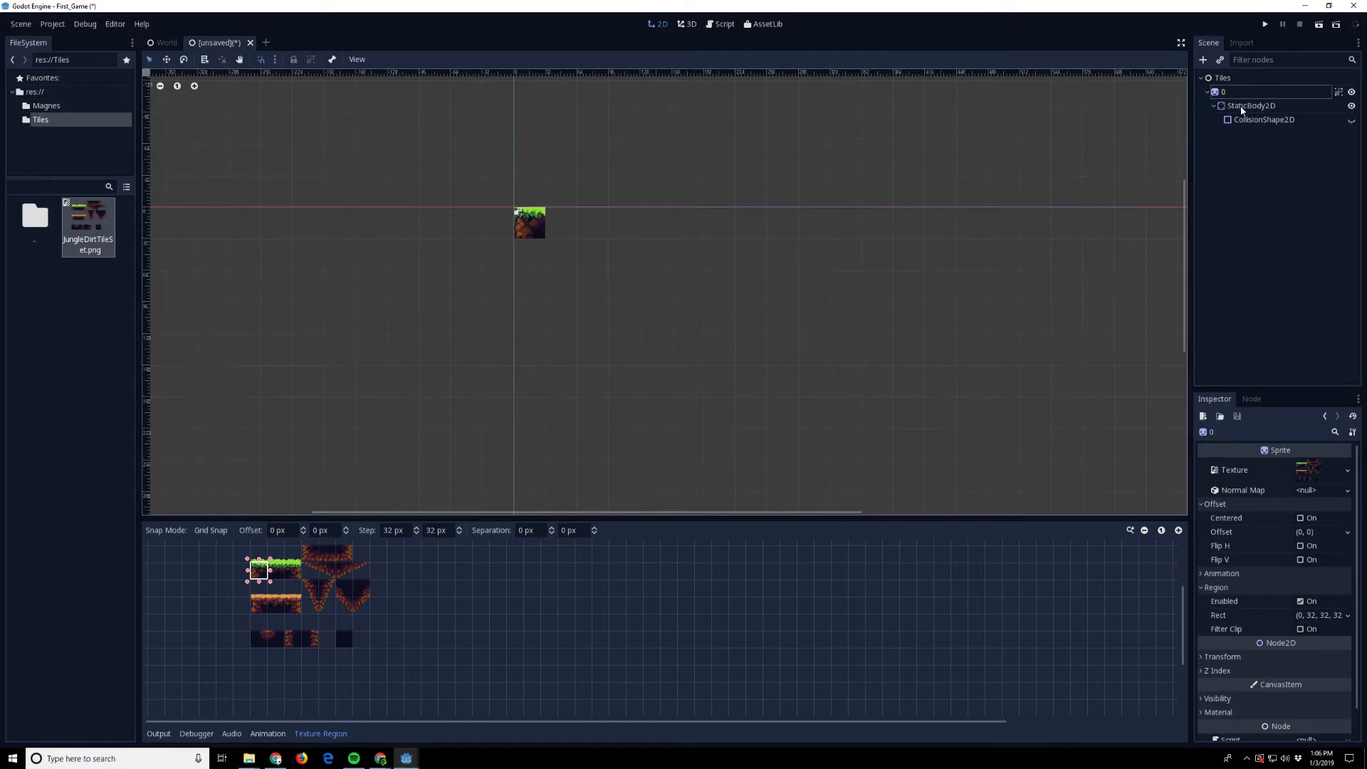
- Collapse node 0 and duplicate the grass tile twice, placing the copies in a row to its right with one-tile gaps
click(1210, 92)
click(1220, 93)
double_click(1217, 94)
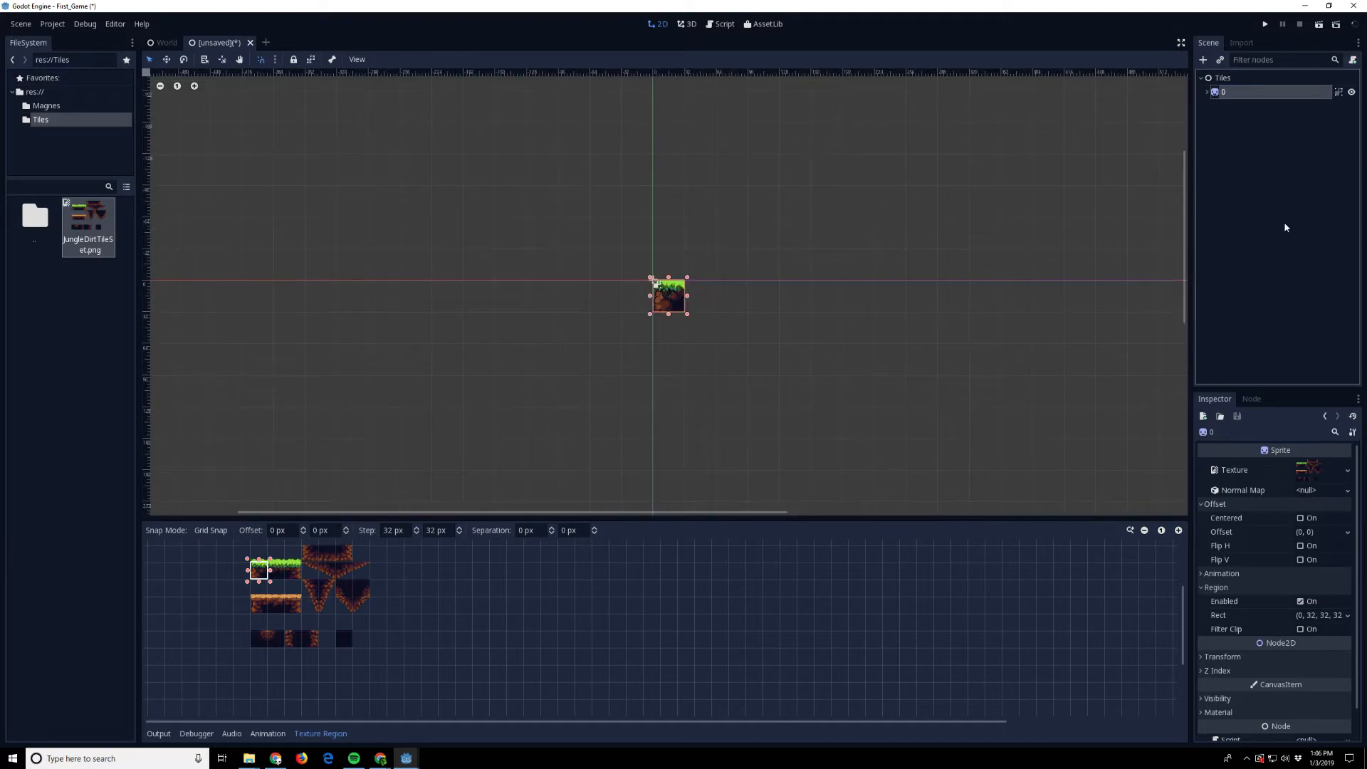
drag(1184, 226, 1190, 276)
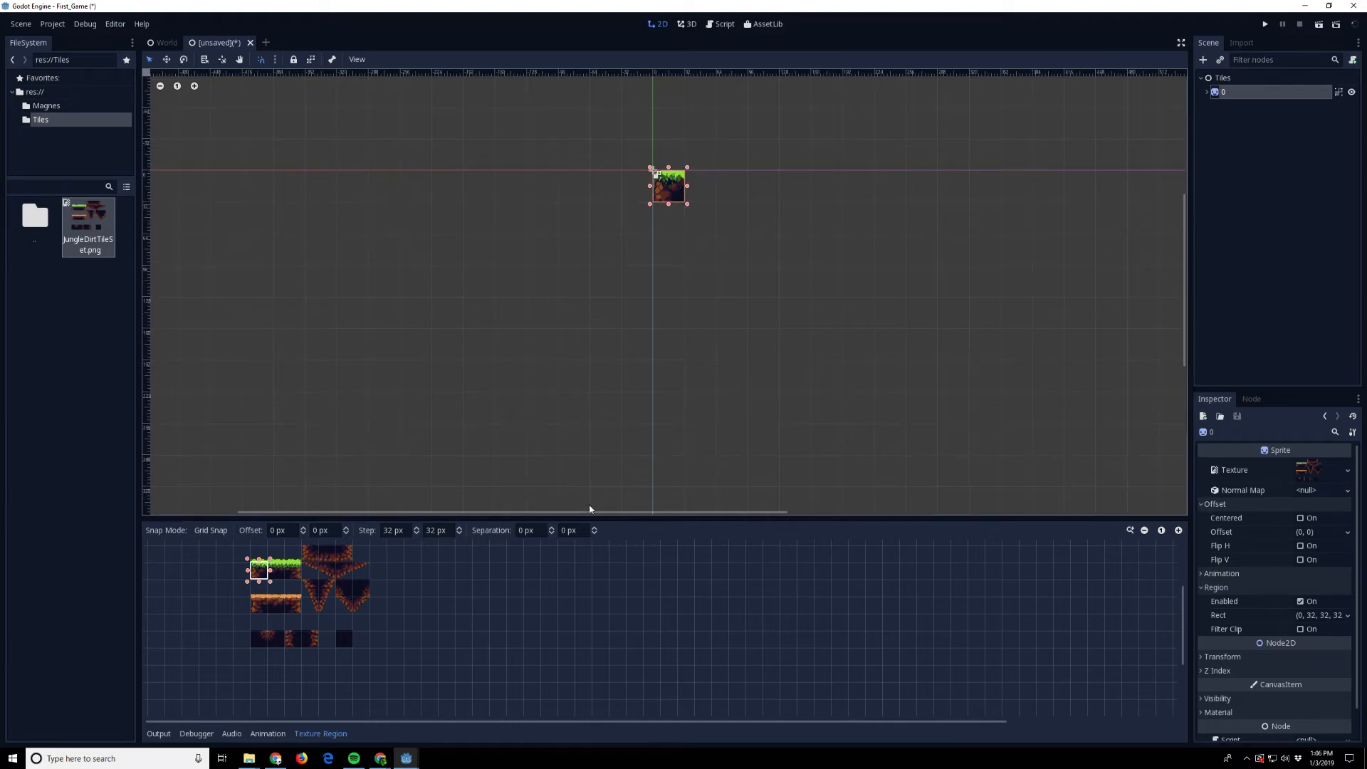
drag(548, 512, 675, 520)
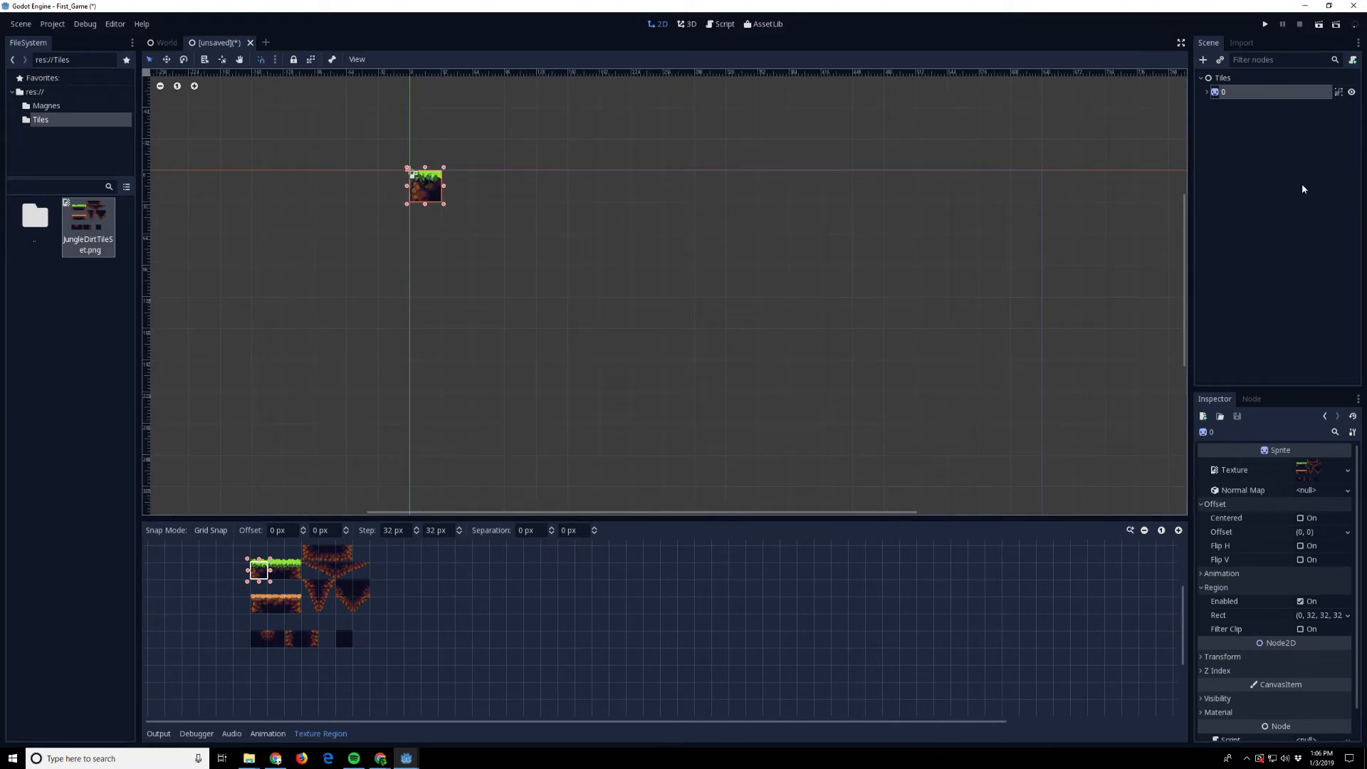
key(ctrl+d)
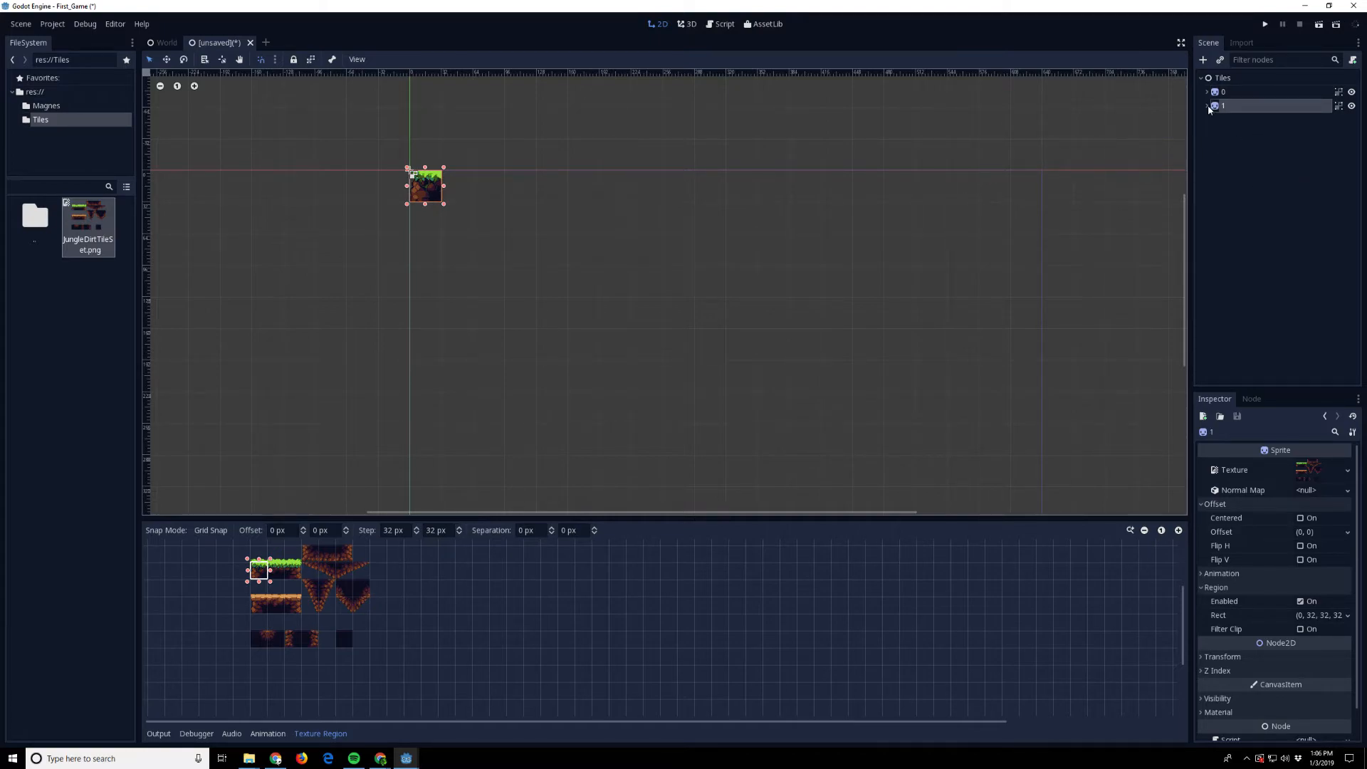
drag(432, 190, 487, 191)
click(576, 258)
click(488, 200)
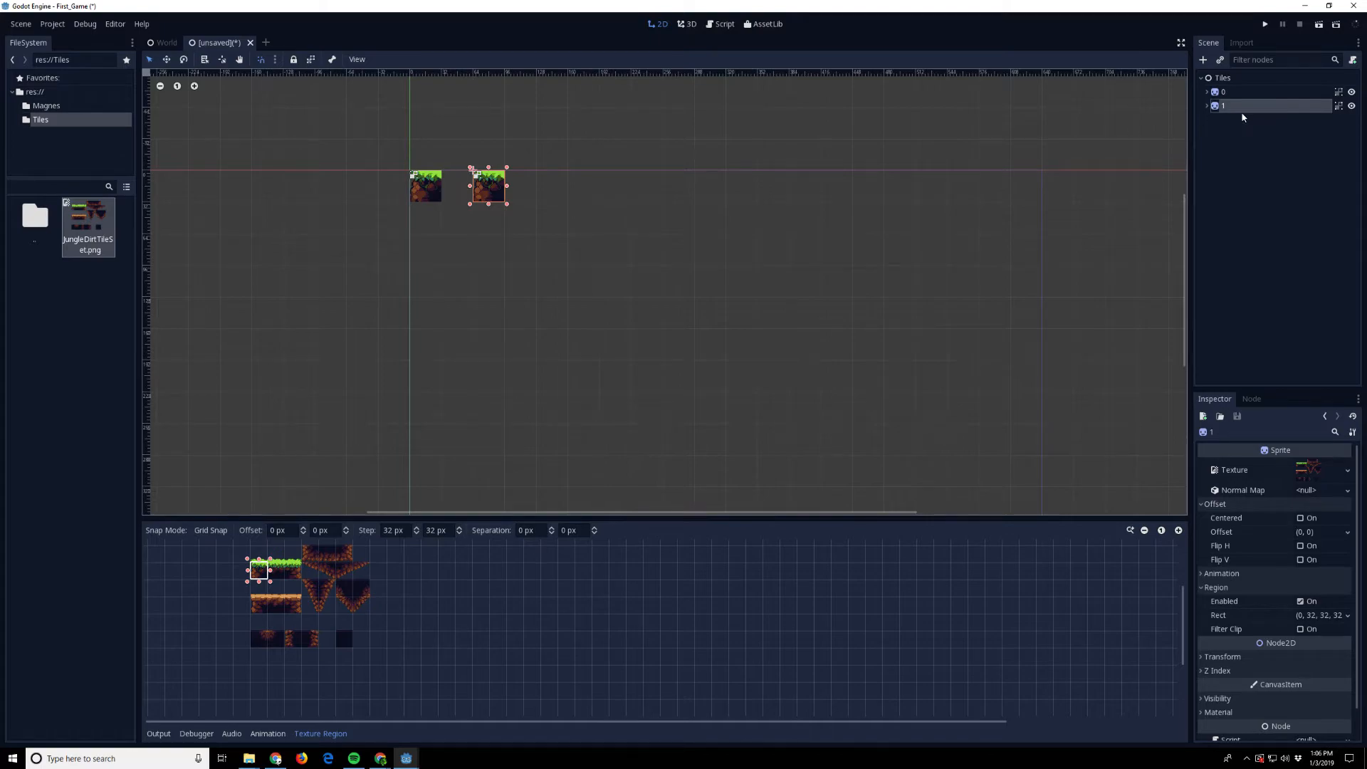
key(ctrl+d)
drag(496, 199, 560, 199)
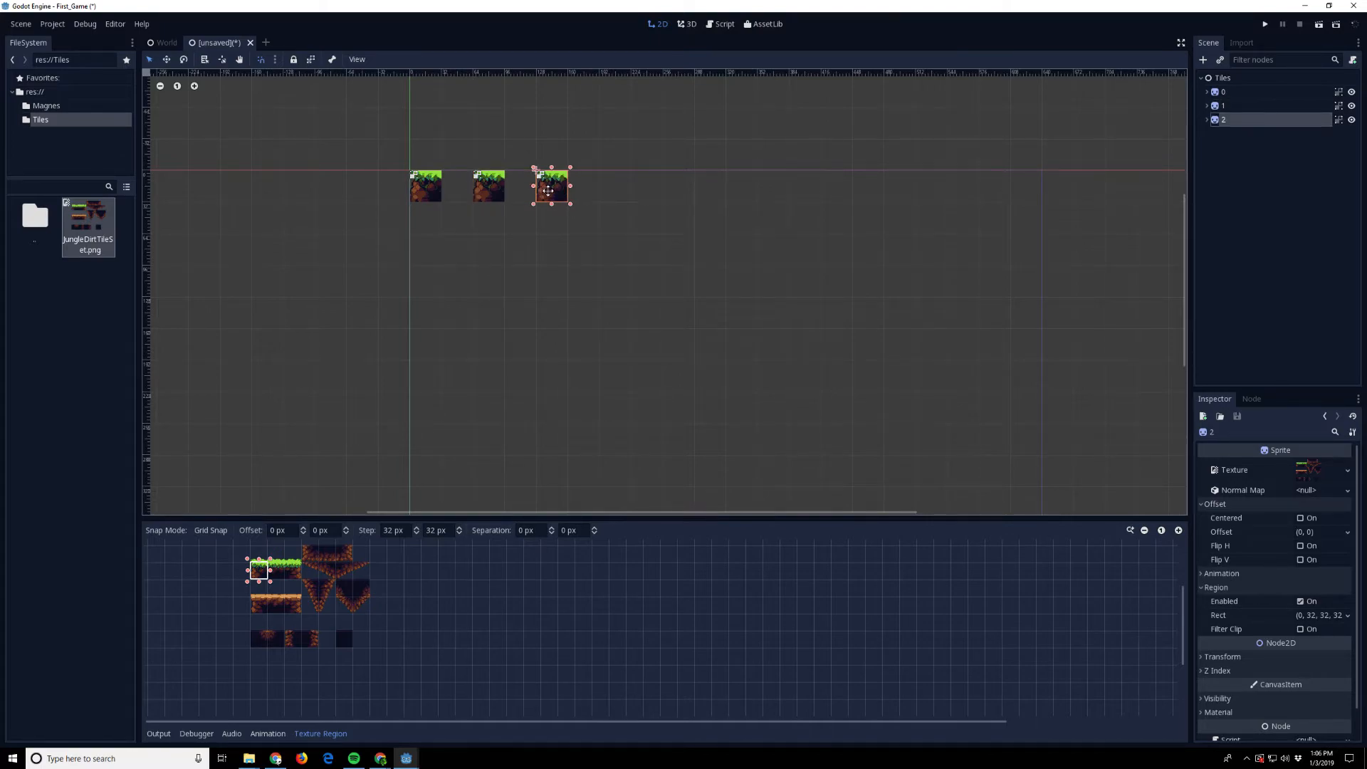
- Duplicate the grass tile six more times to fill two rows below, forming a 3x3 layout with one-tile gaps
key(ctrl+d)
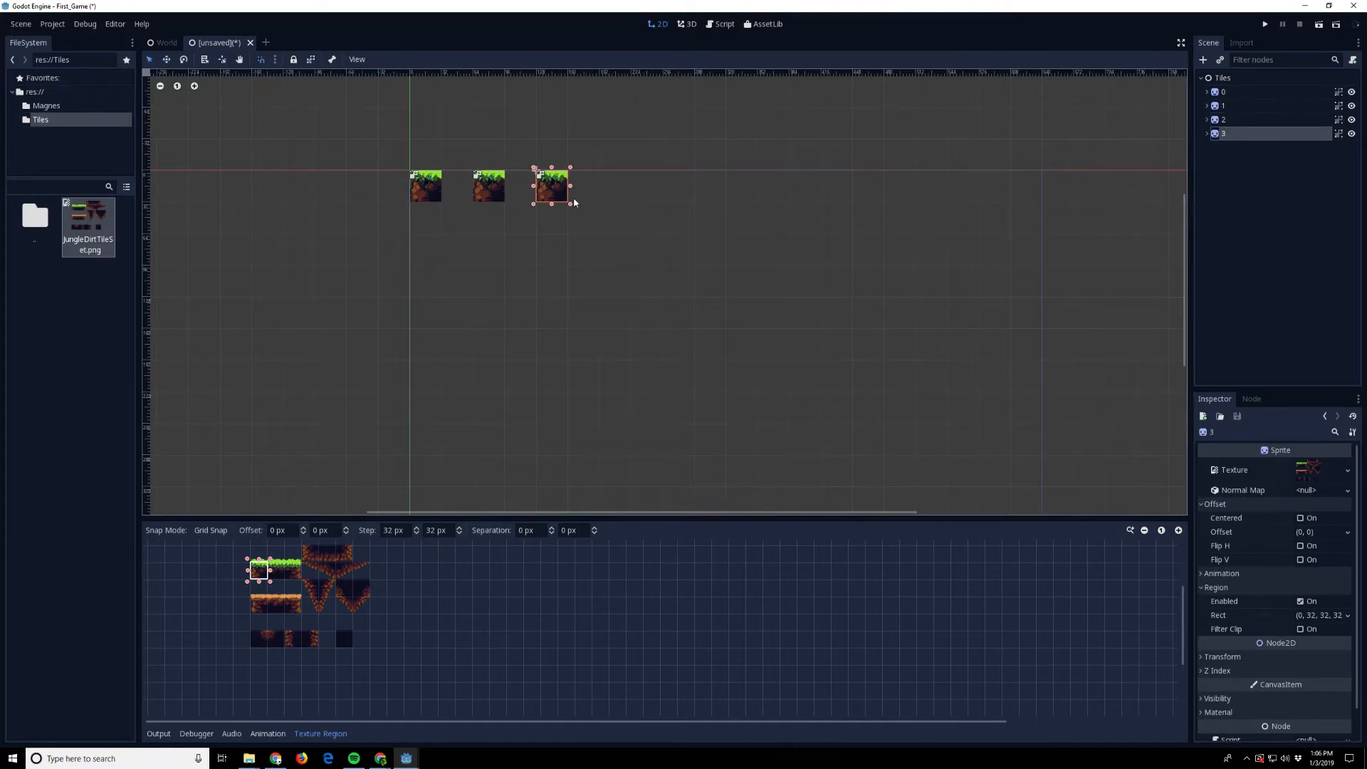
drag(552, 189, 424, 251)
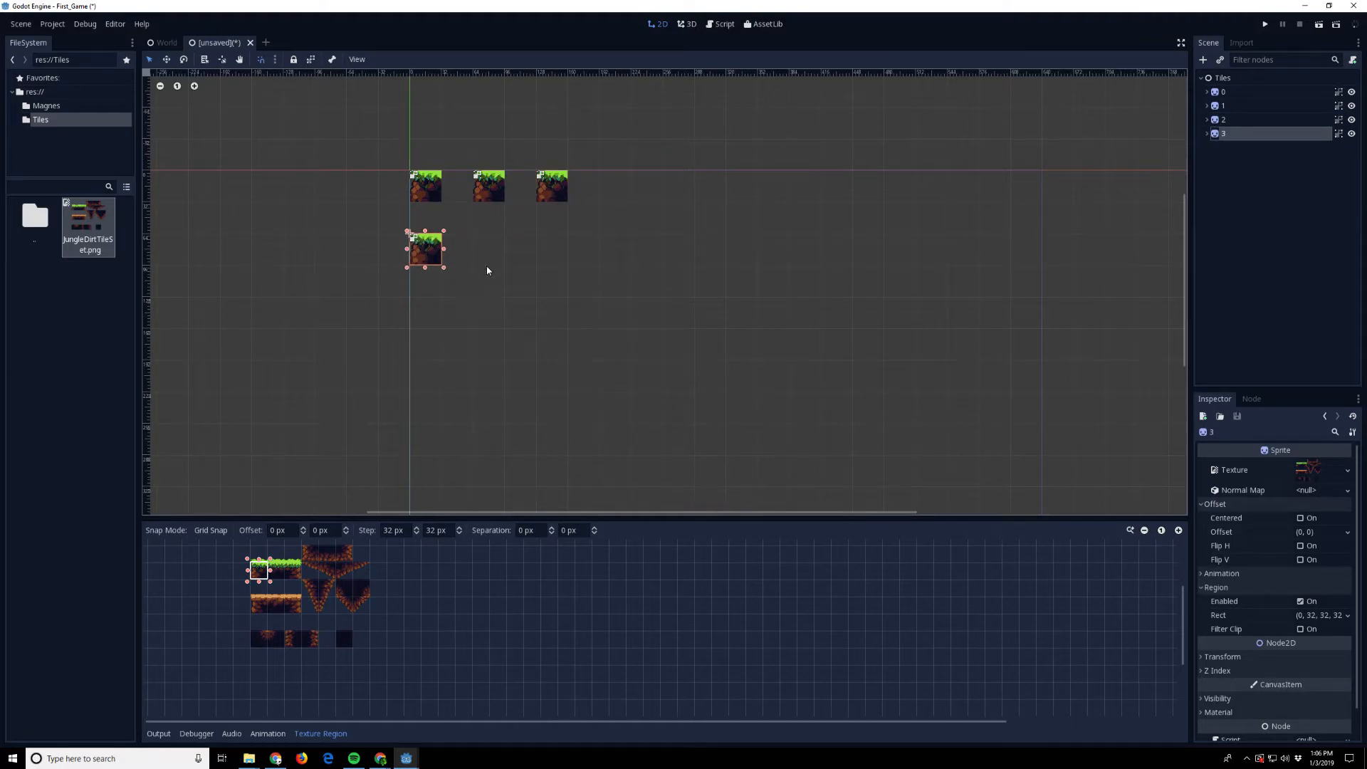
key(ctrl+d)
drag(428, 250, 557, 317)
key(ctrl+d)
key(ctrl+d)
key(ctrl+d)
key(ctrl+d)
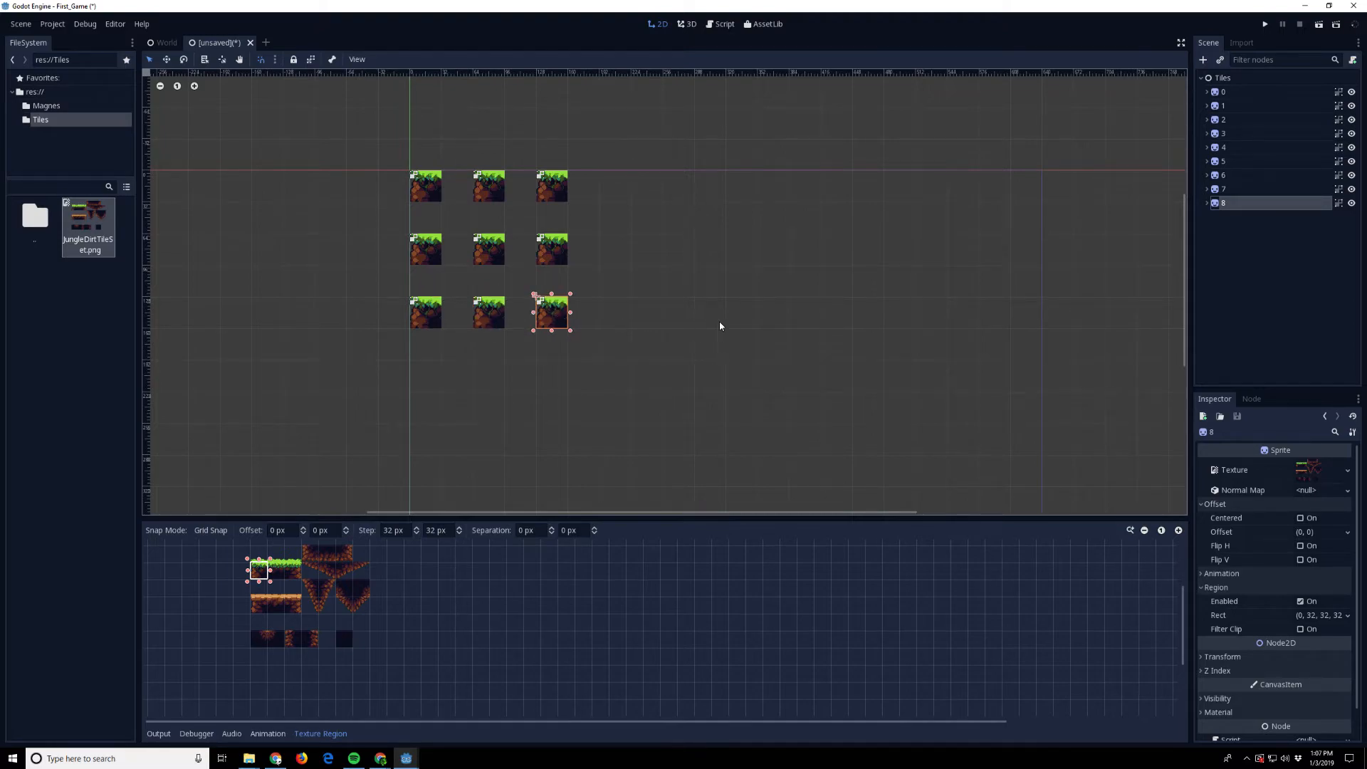
click(720, 313)
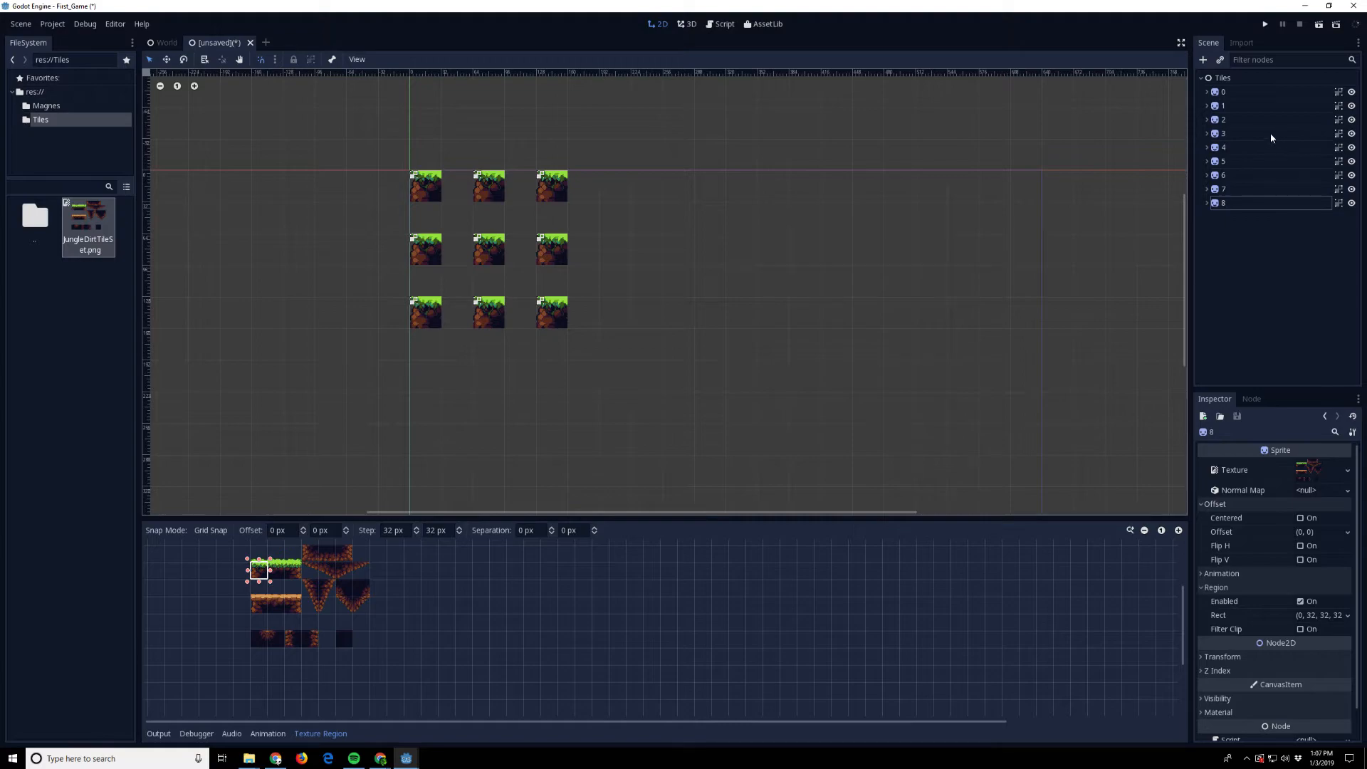
- Expand node 4 and toggle its CollisionShape2D visibility to check that the duplicate has its own collision
click(1208, 149)
click(1207, 148)
click(1352, 176)
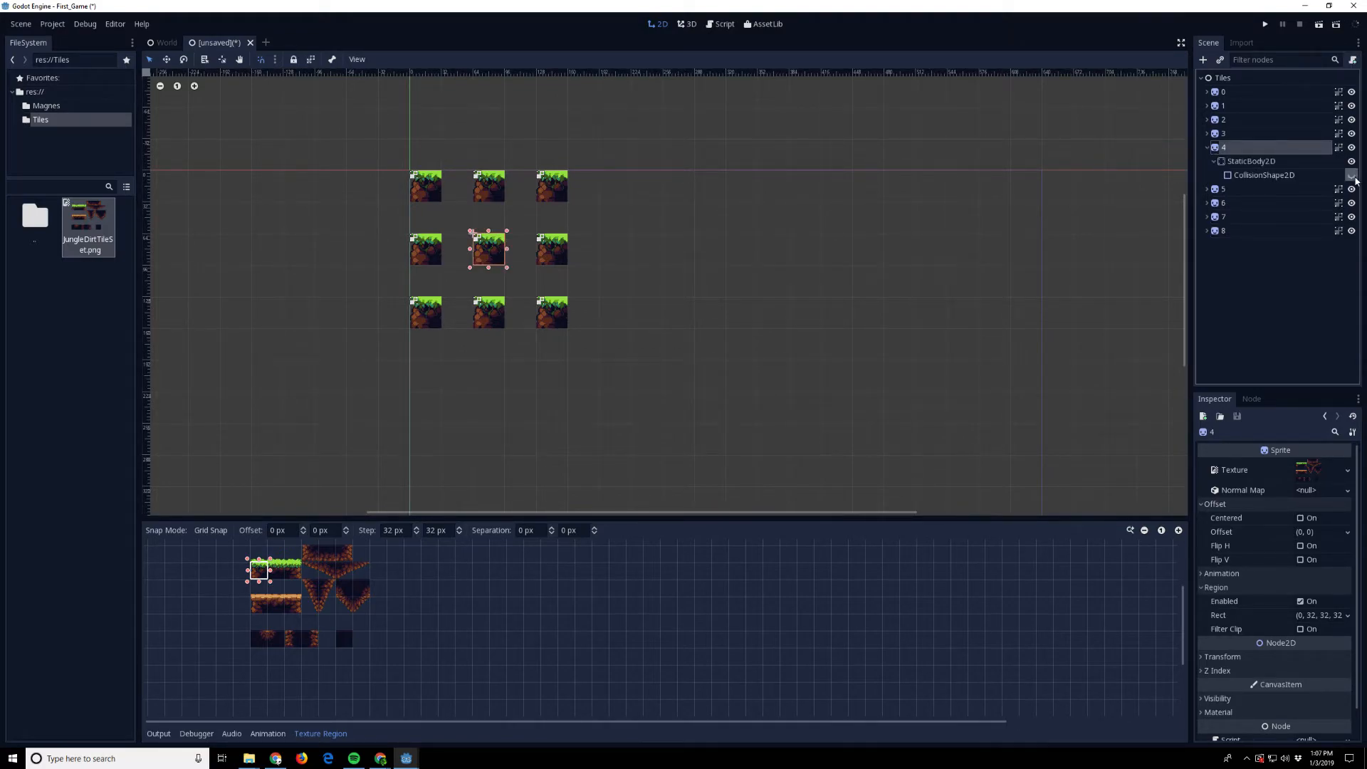
click(1354, 178)
click(1354, 178)
click(1355, 179)
click(1207, 149)
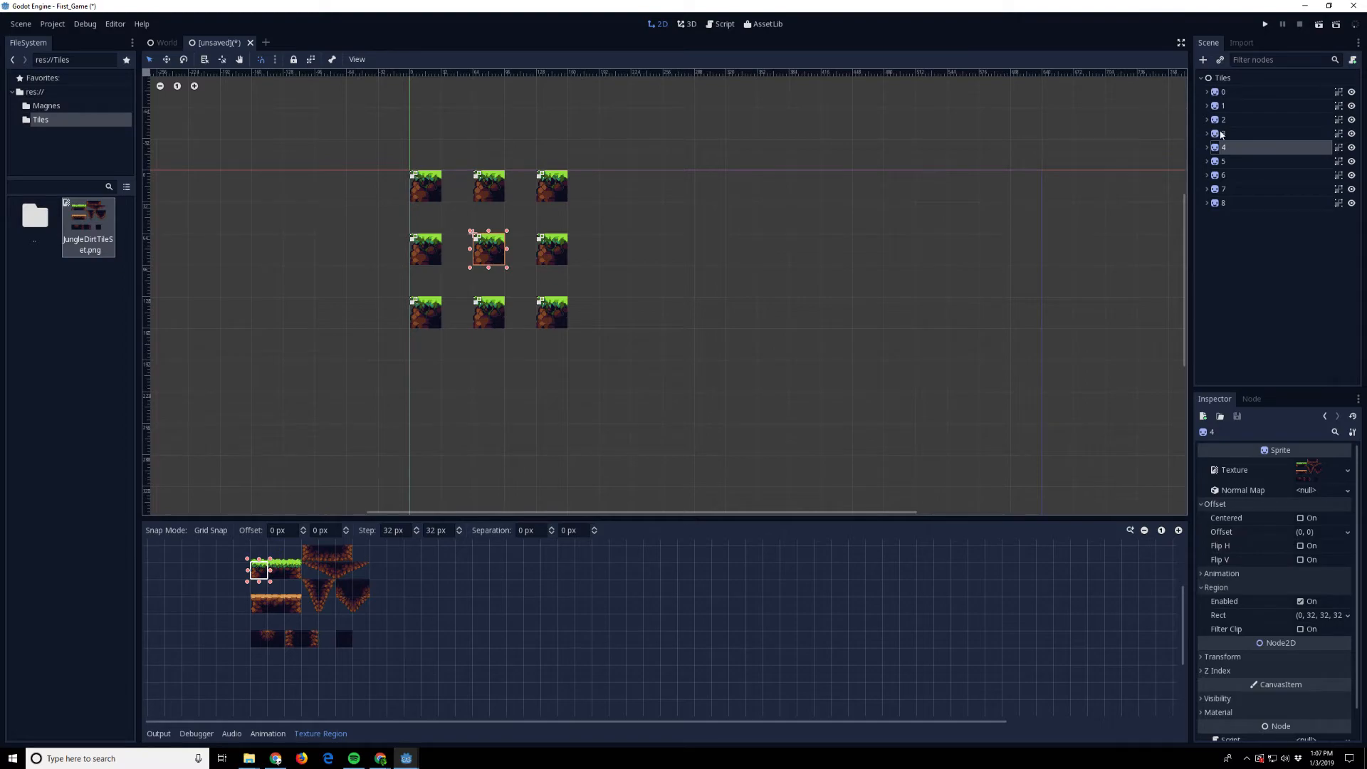
- Set the texture regions of tiles 1 and 2 to the middle grass tile at (32, 32) and the right grass tile at (64, 32)
click(495, 195)
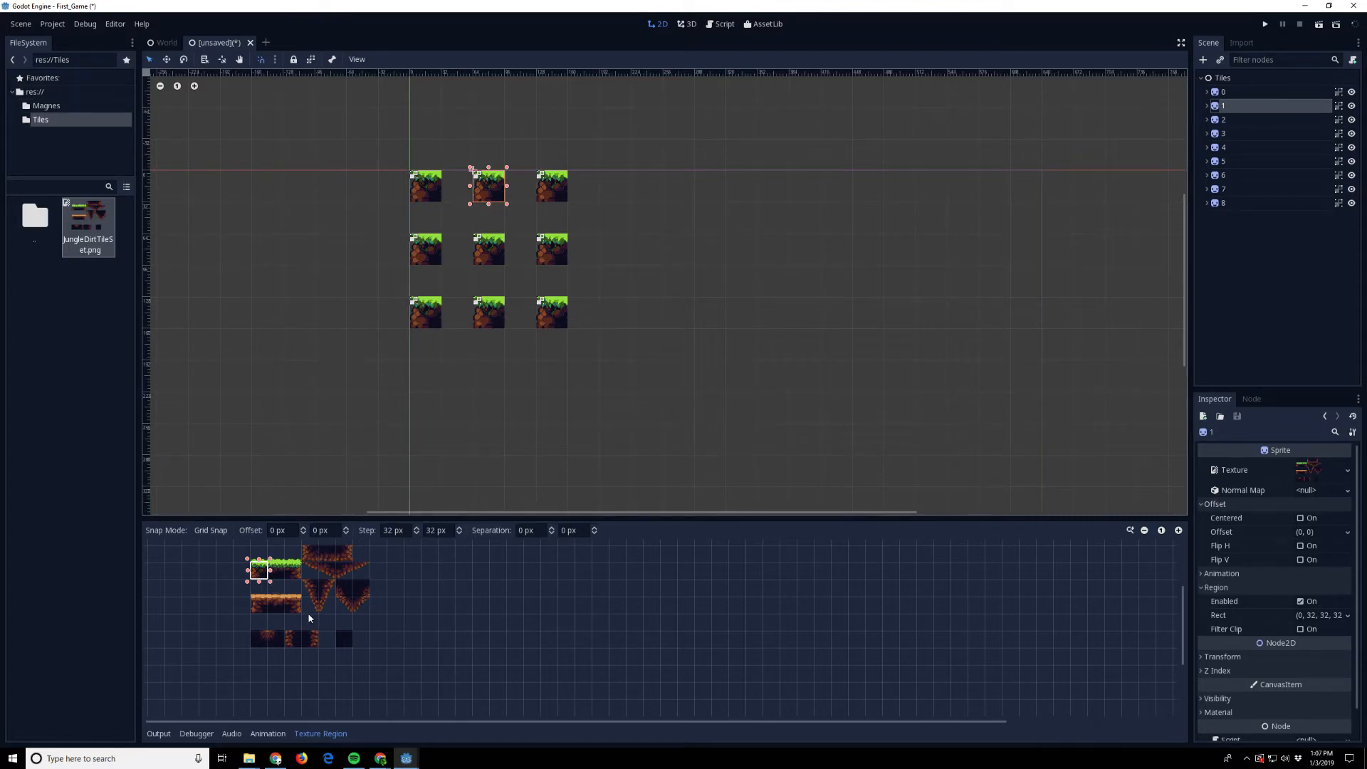
click(344, 598)
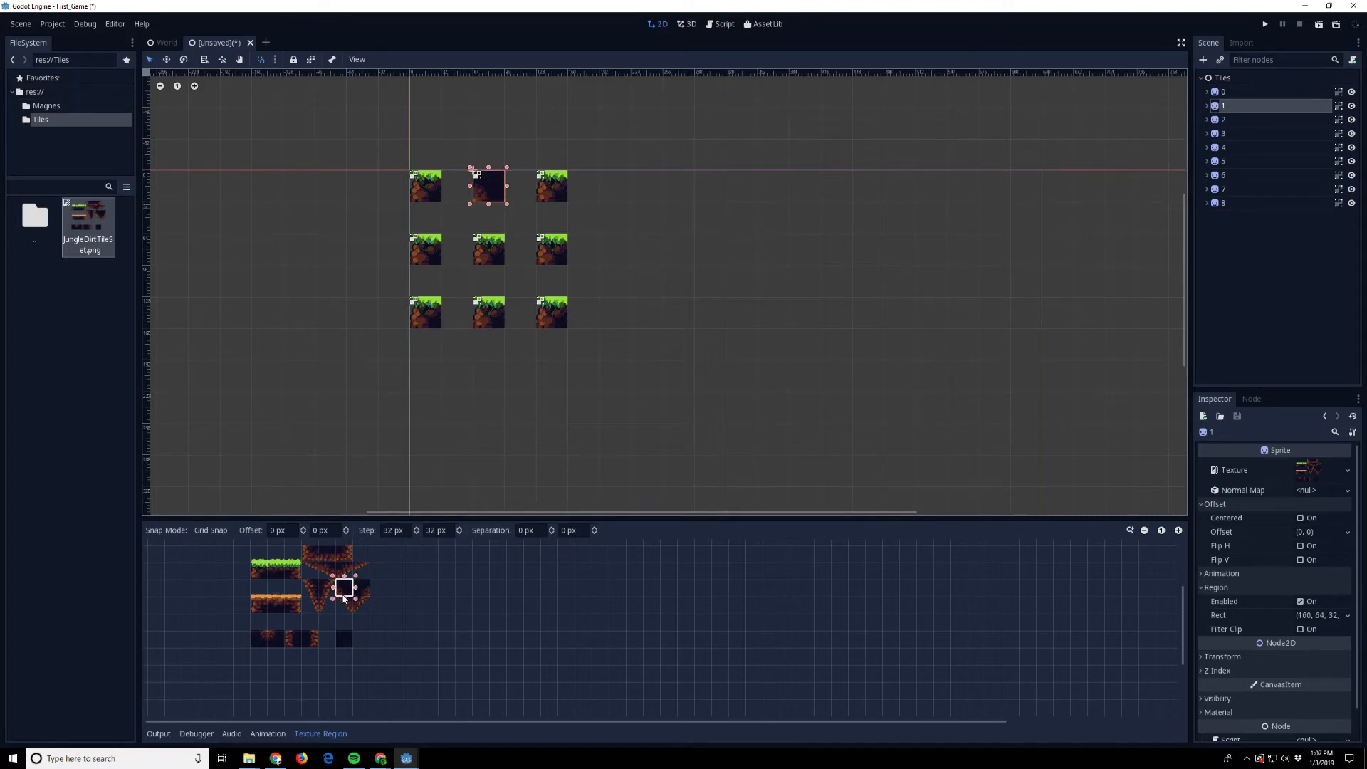
click(285, 567)
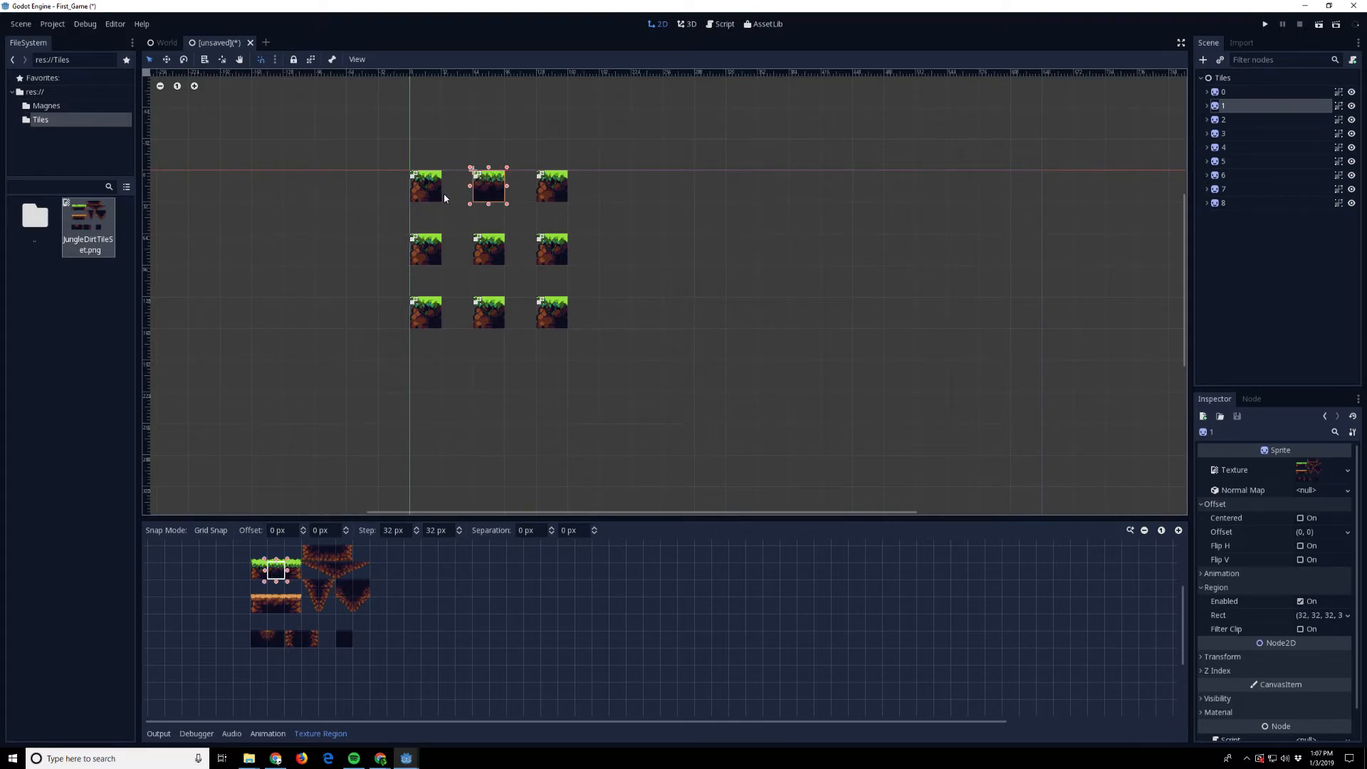
click(562, 200)
click(297, 574)
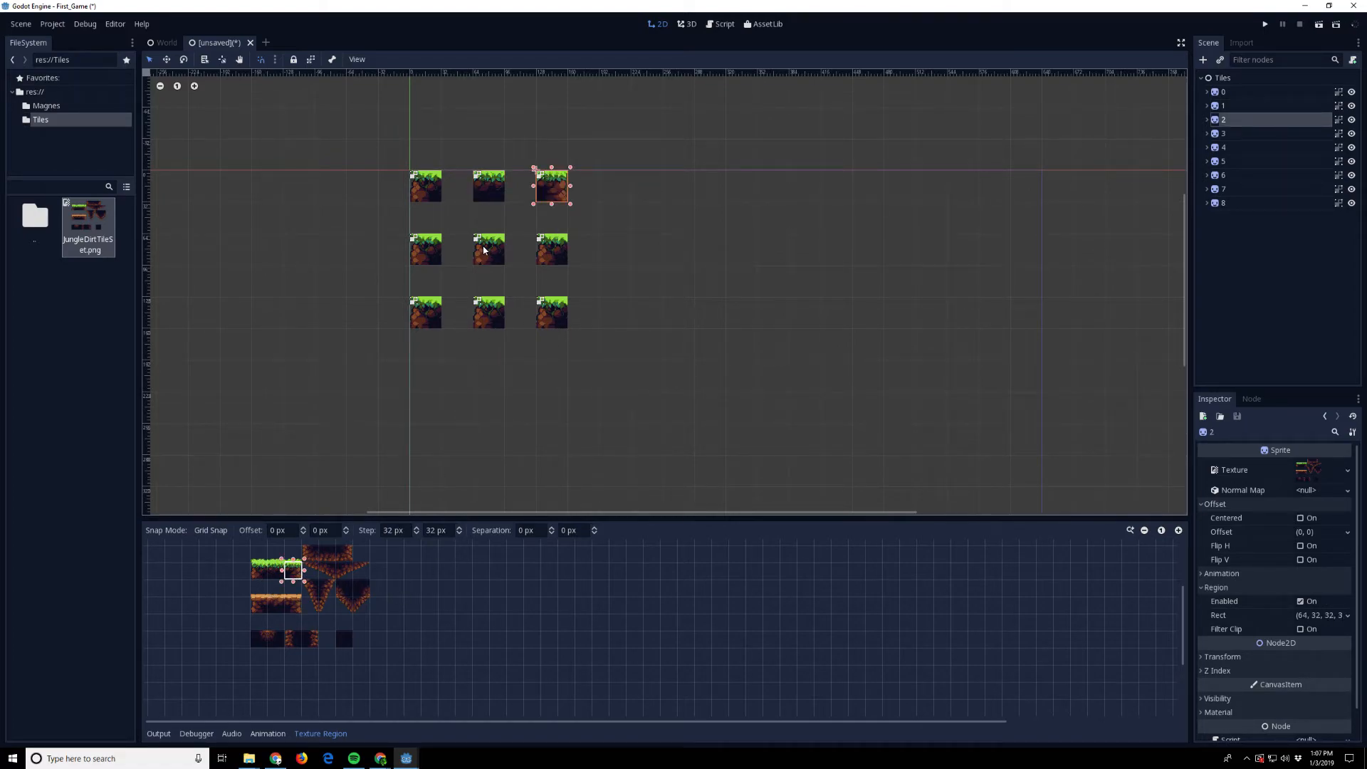
- Assign middle-row texture regions: plain dark tile at (160, 160) for 4, right dirt wall at (96, 160) for 5, left dirt wall for 3
click(484, 249)
click(341, 641)
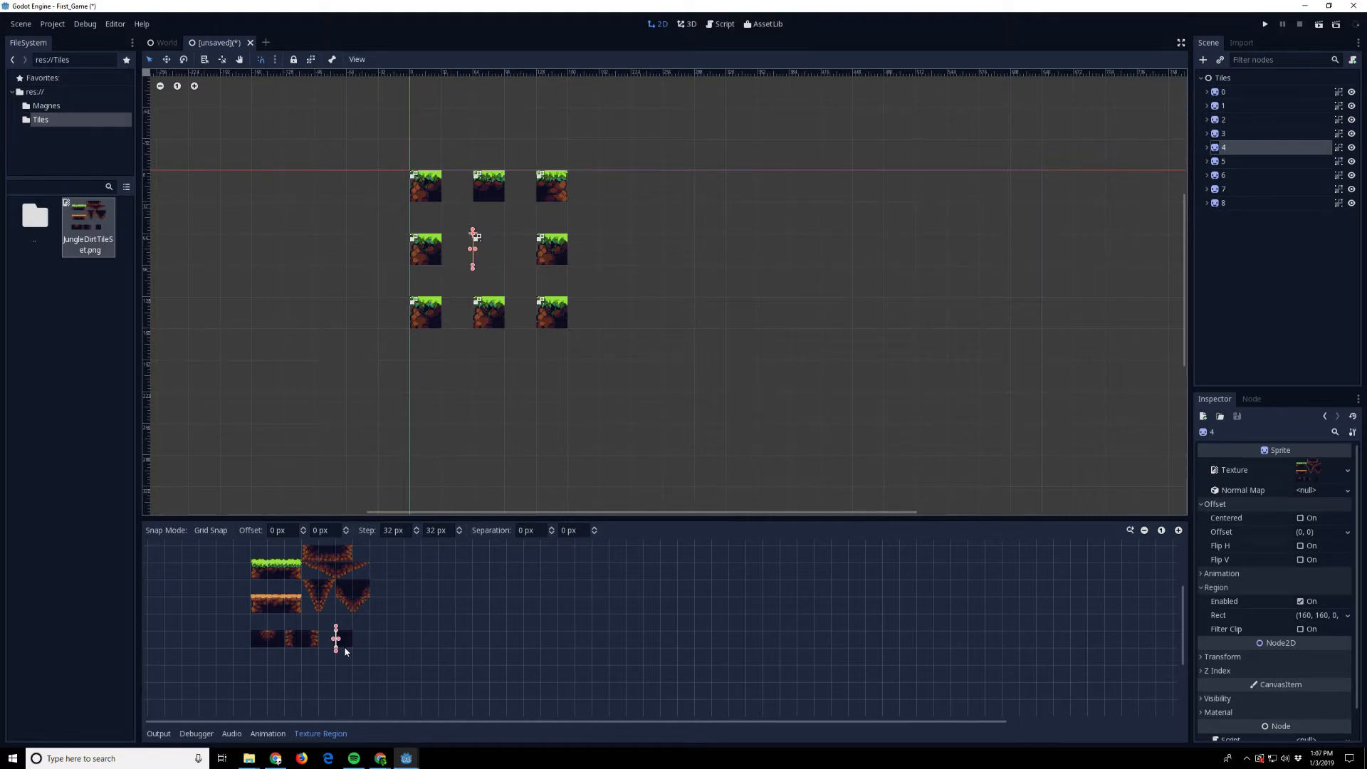
click(557, 249)
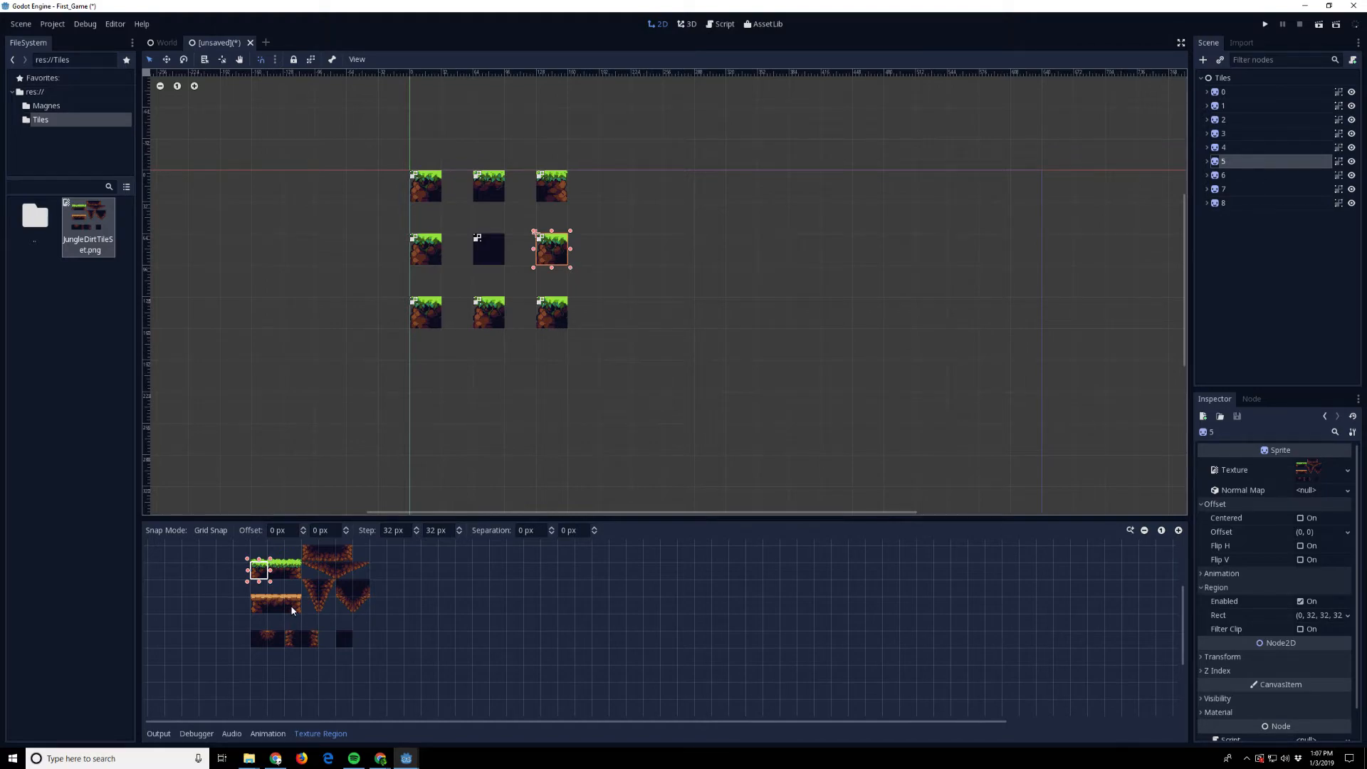
click(311, 640)
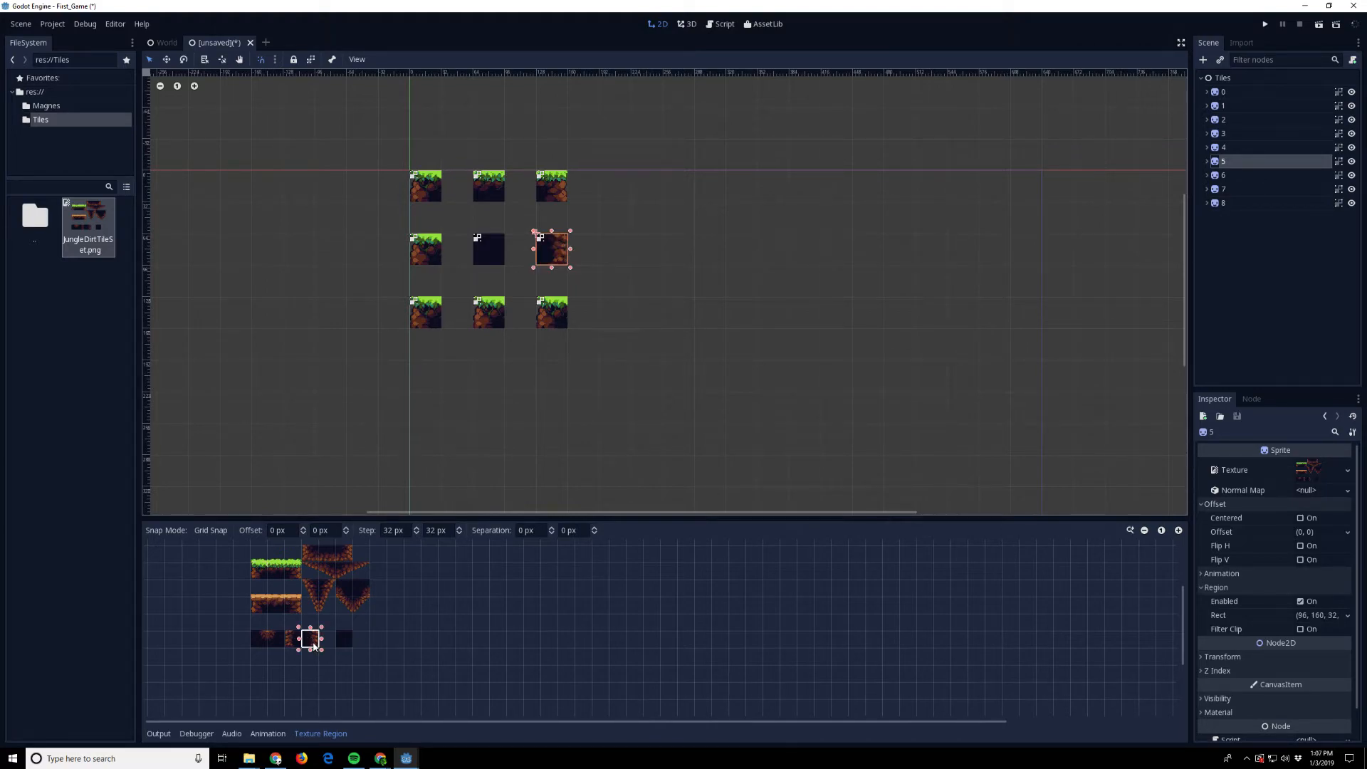
click(431, 253)
drag(300, 633, 291, 646)
- Assign bottom-row texture regions: bottom edge at (128, 0) for tile 7, bottom-left corner for 6, bottom-right corner at (160, 0) for 8
click(491, 306)
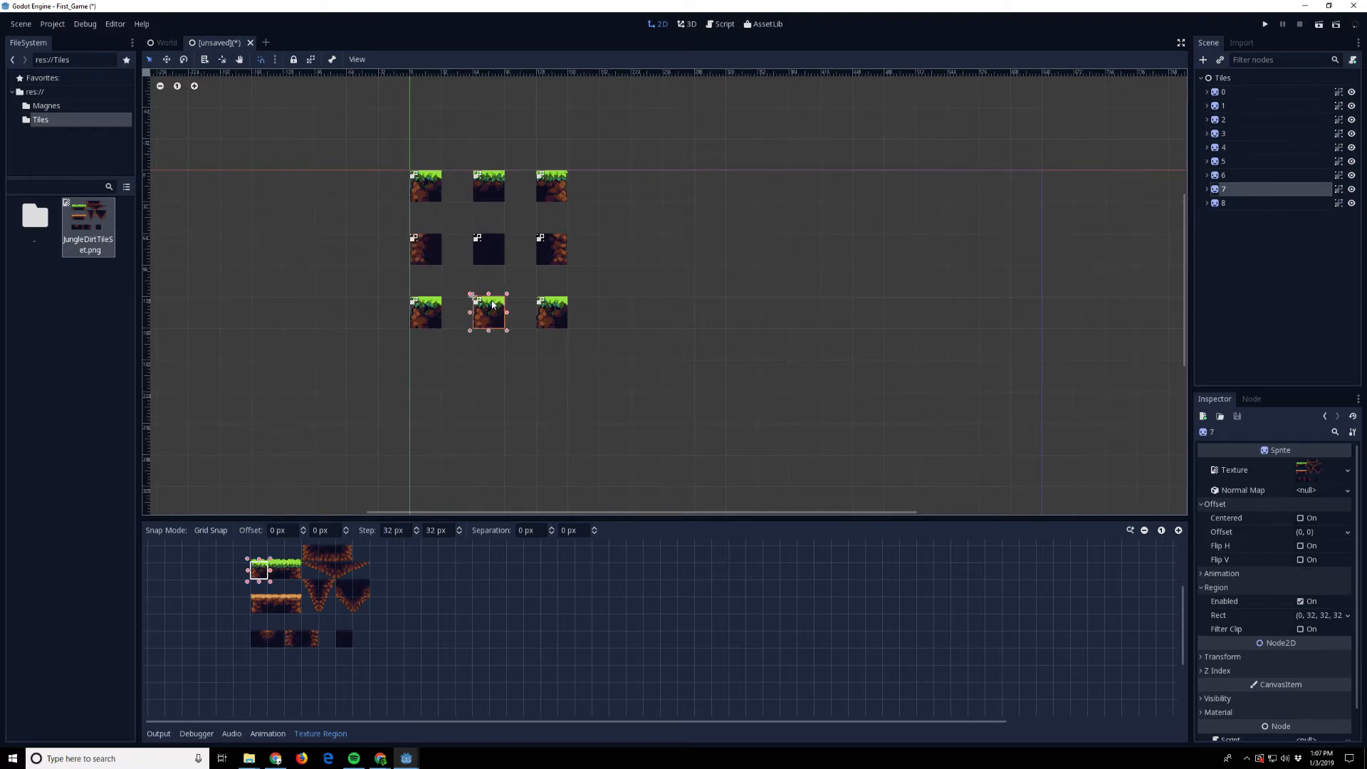
click(321, 552)
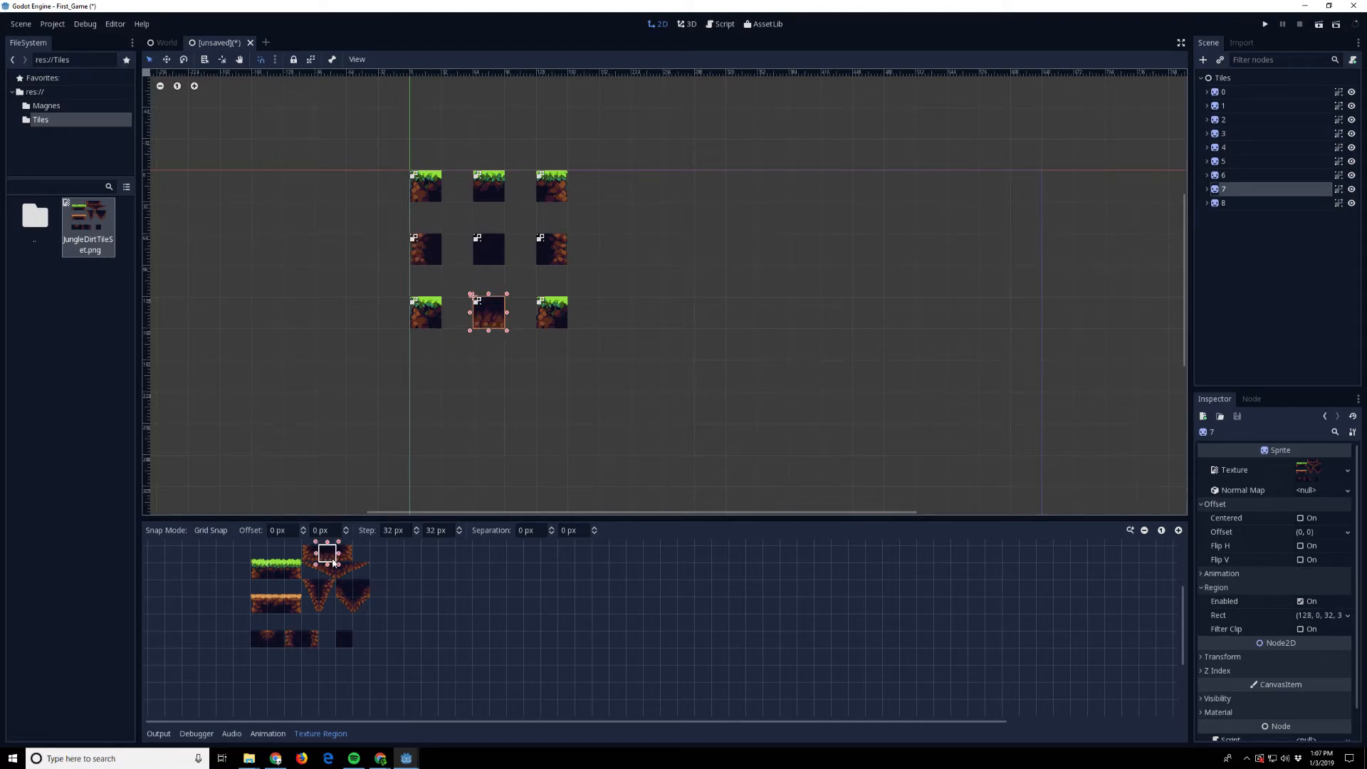
click(430, 316)
drag(302, 549, 317, 560)
click(547, 318)
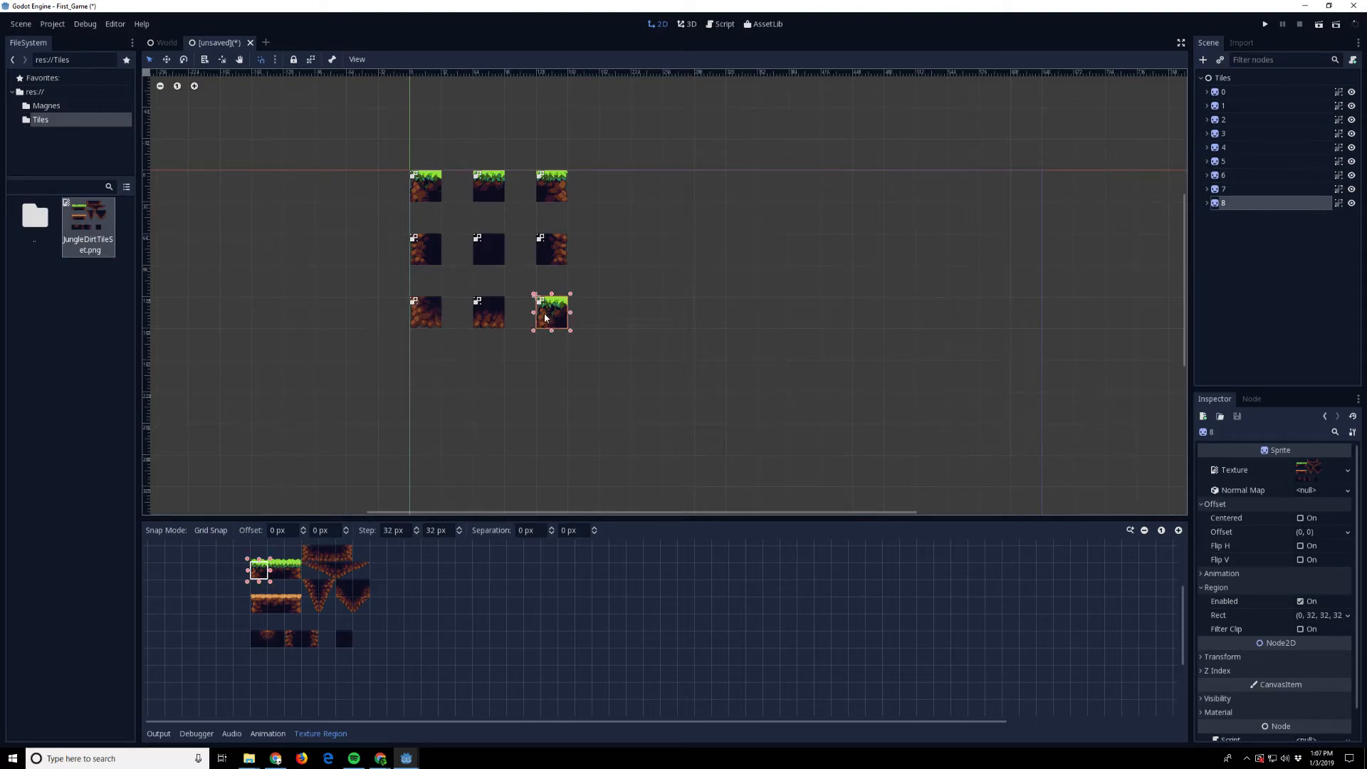
click(346, 560)
click(490, 675)
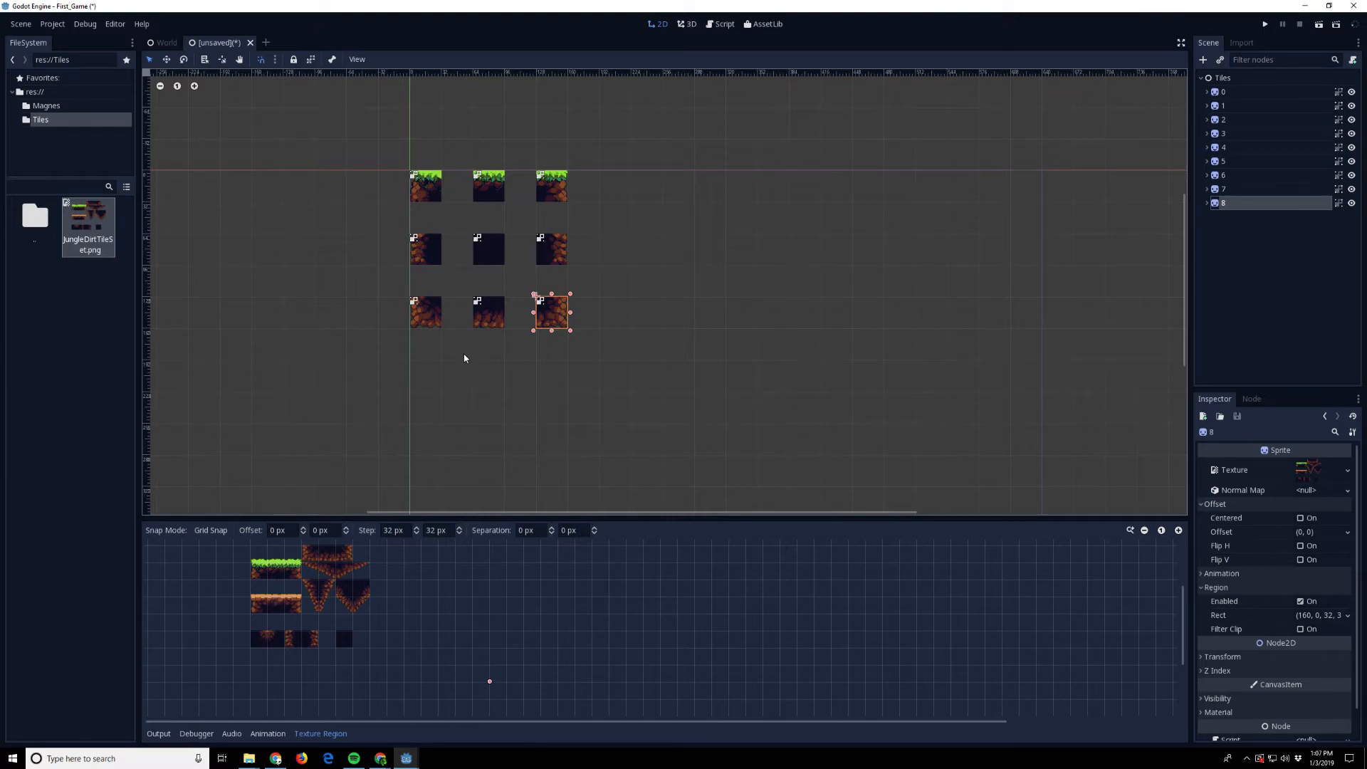
click(464, 316)
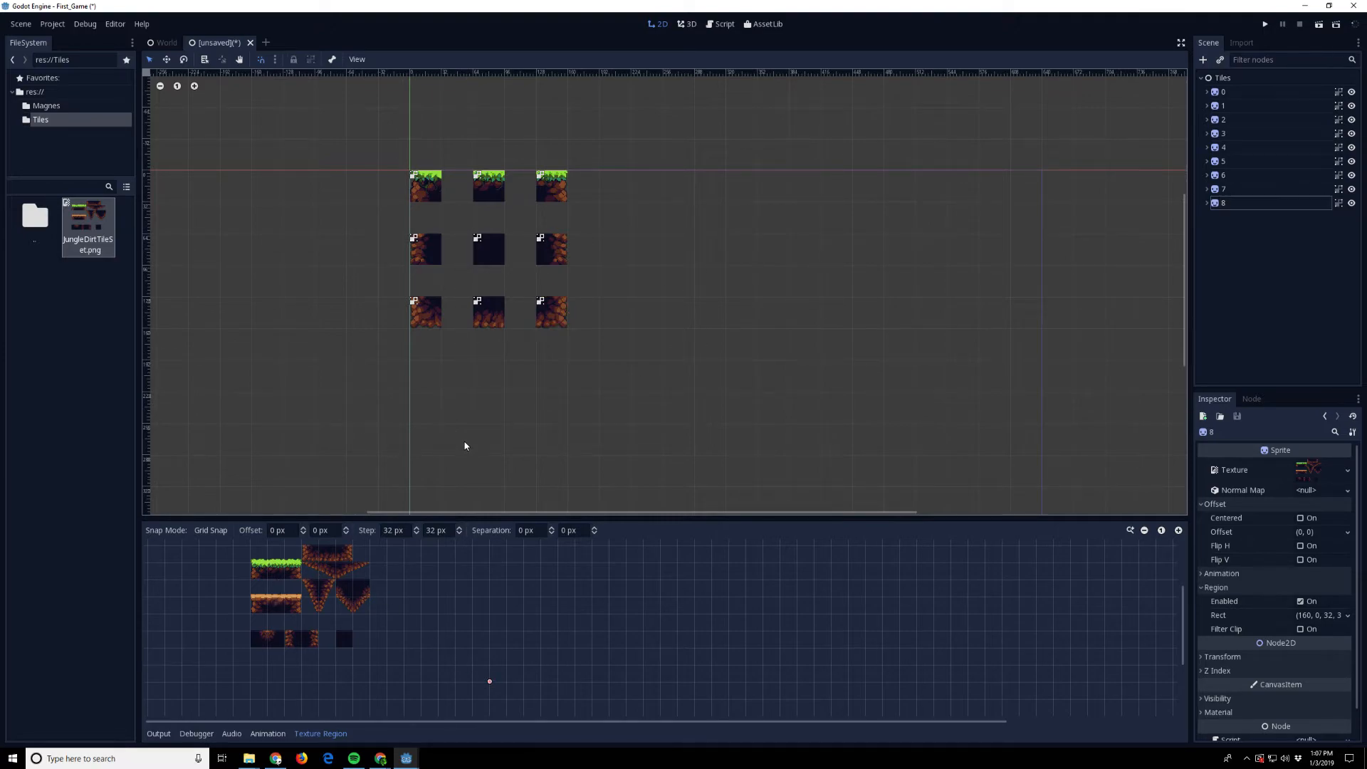
- Try the orange-topped dirt region at (32, 96) on tile 1, then restore the grass region at (32, 32)
click(488, 186)
click(278, 605)
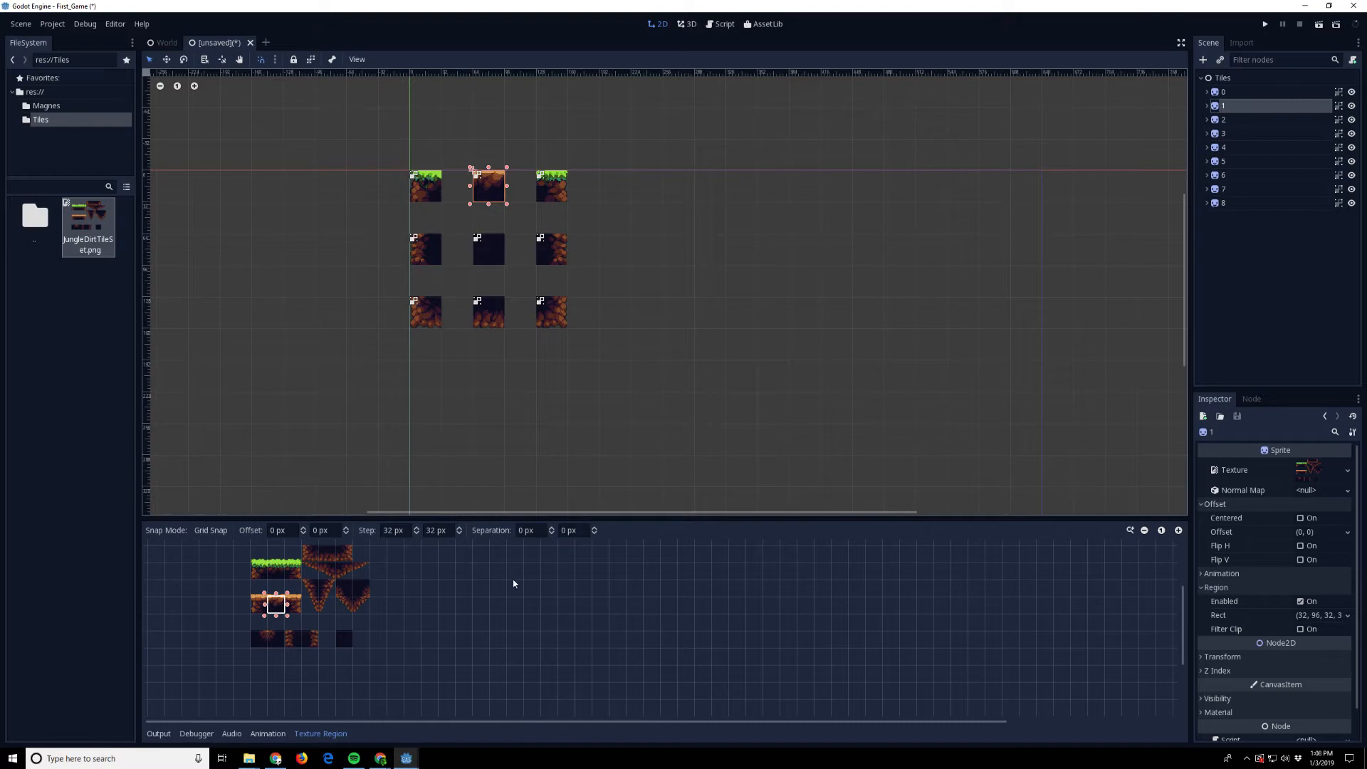
click(574, 367)
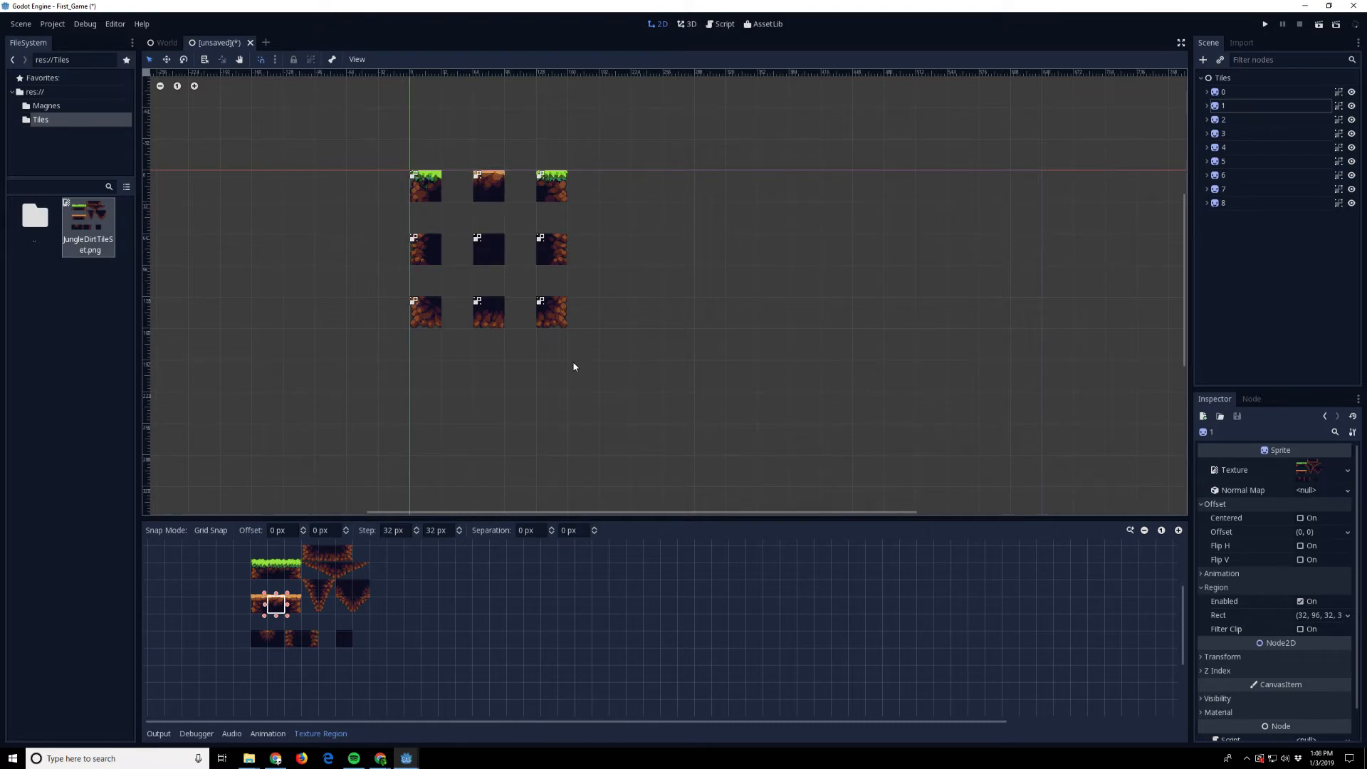
click(481, 197)
click(282, 576)
click(637, 326)
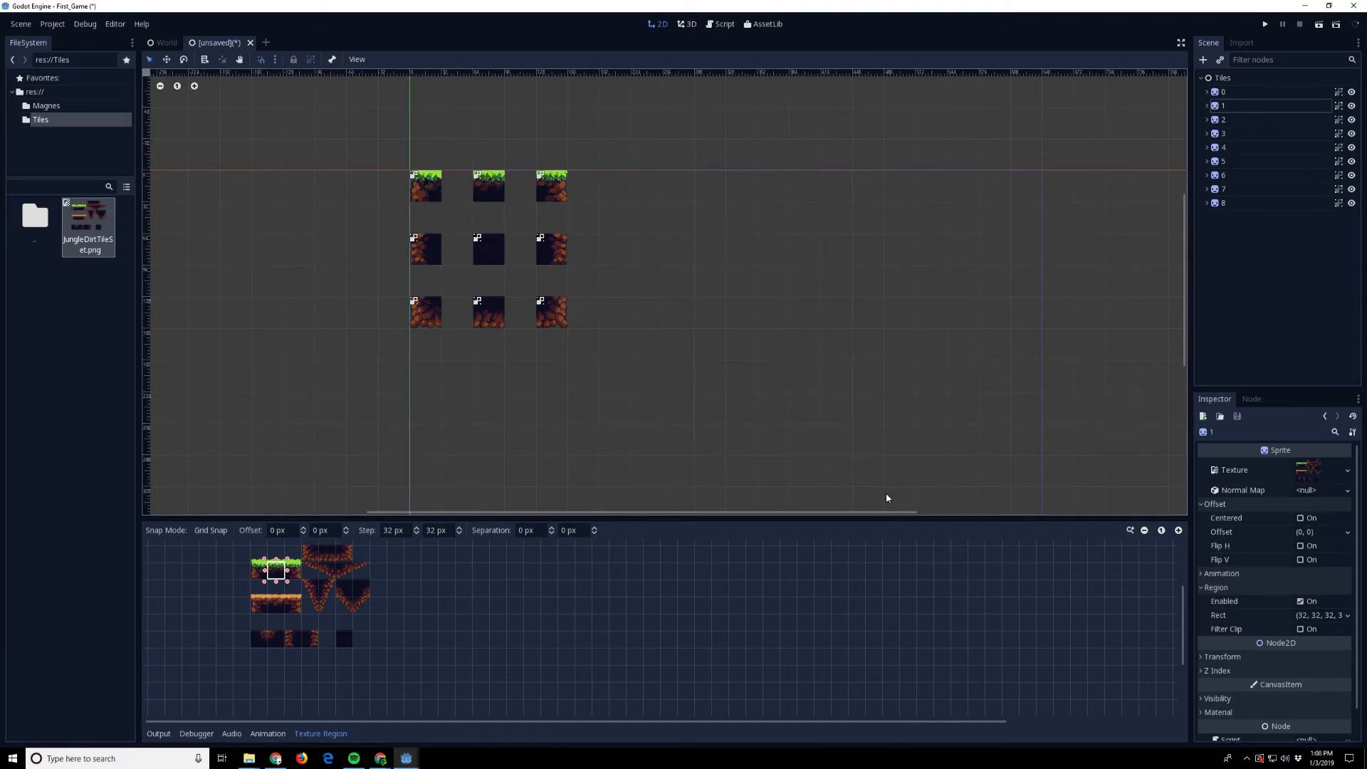
- Save the scene as Tiles1.tscn in the project's root folder
key(ctrl+s)
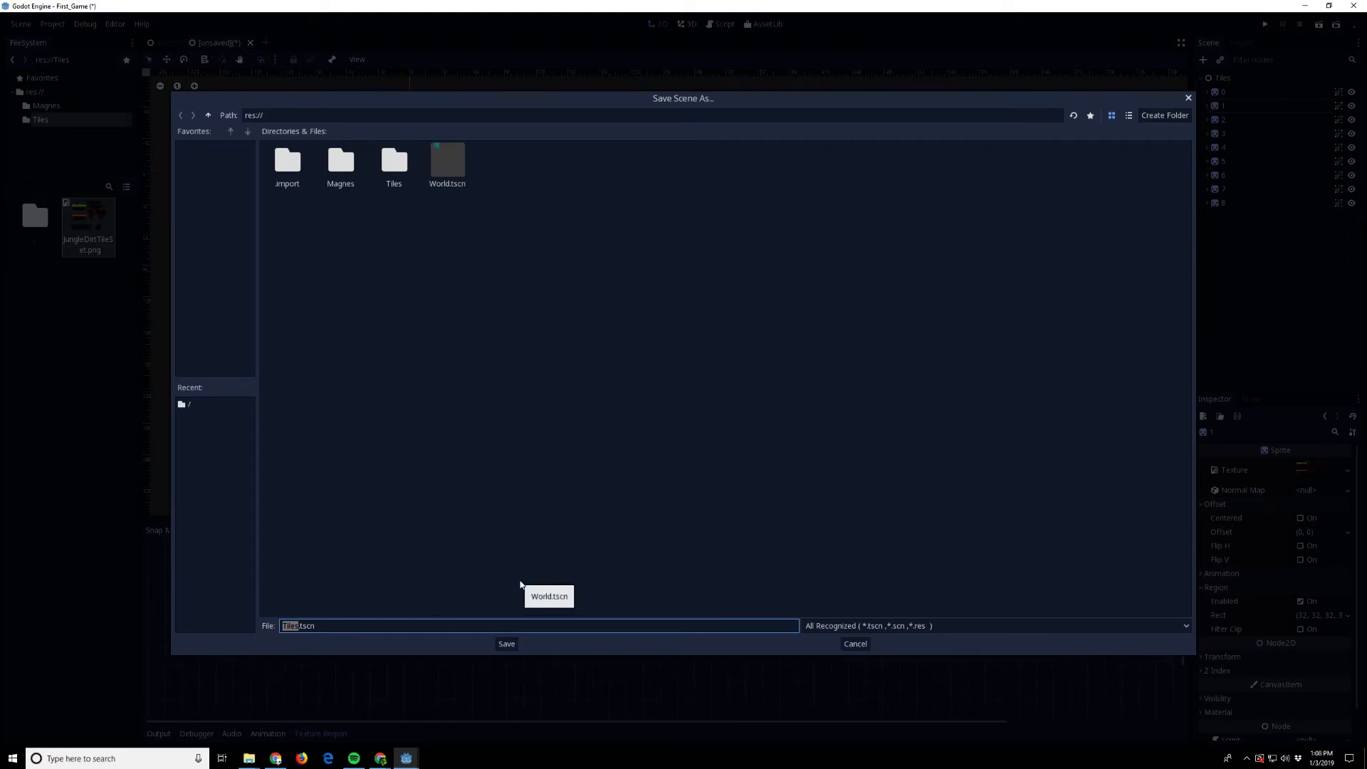
key(Right)
text(1)
click(506, 645)
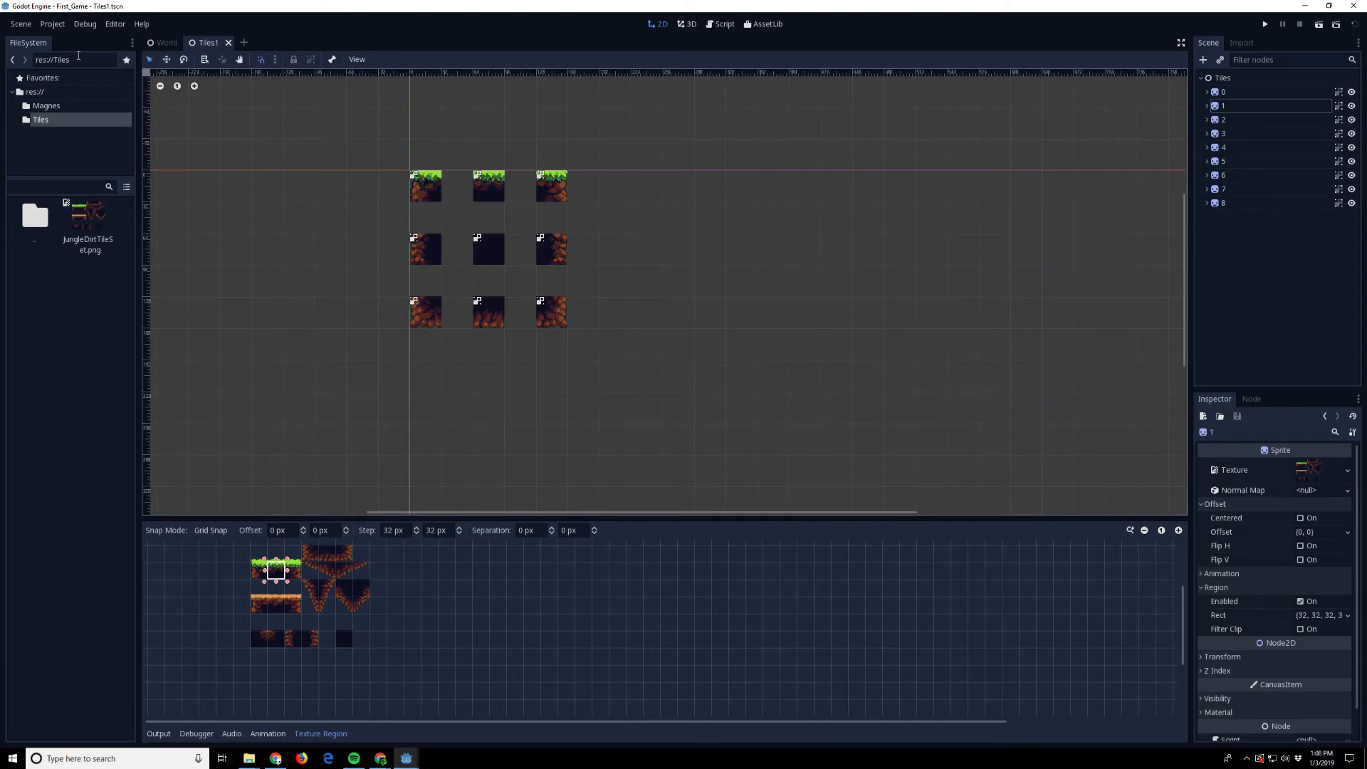
- Export the Tiles1 scene as a TileSet resource named 1stTileset.tres in the project's root folder, with Merge With Existing on
click(21, 23)
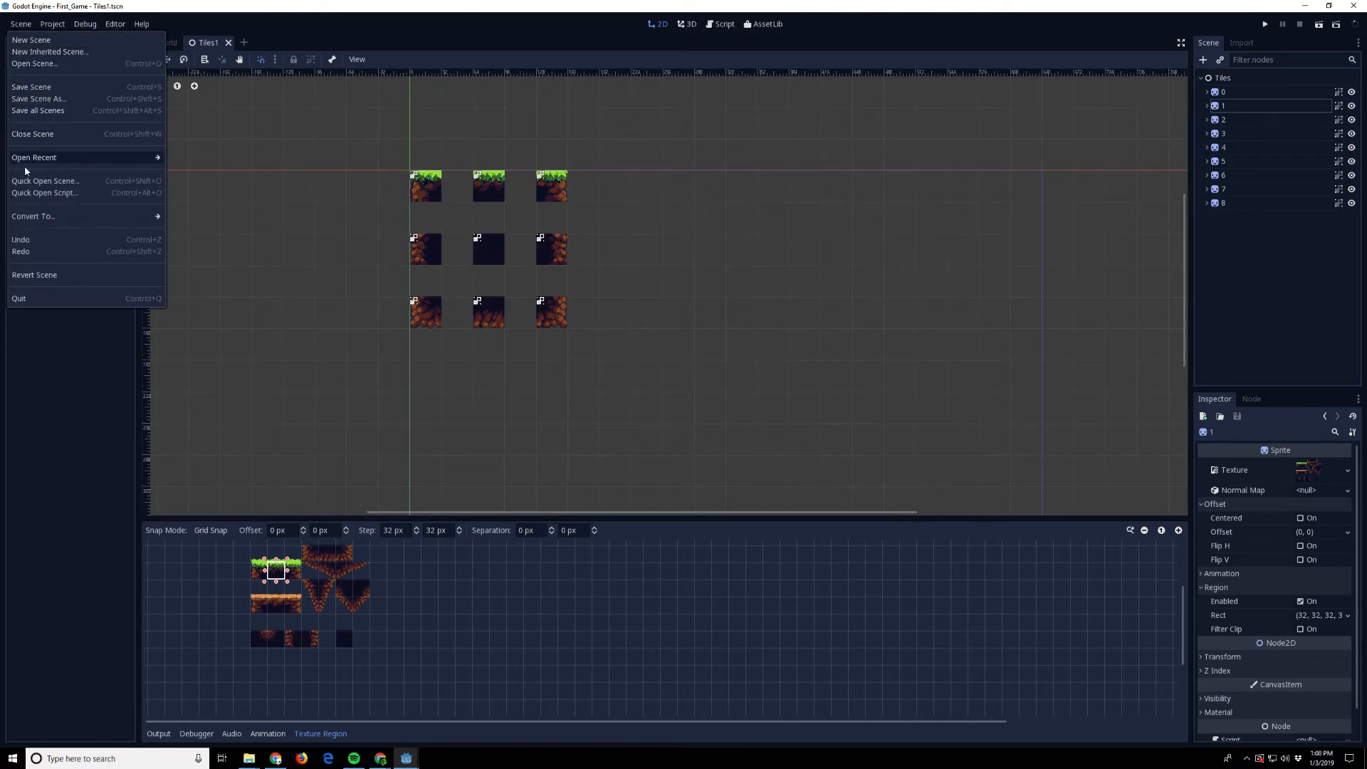
mouse_move(90, 226)
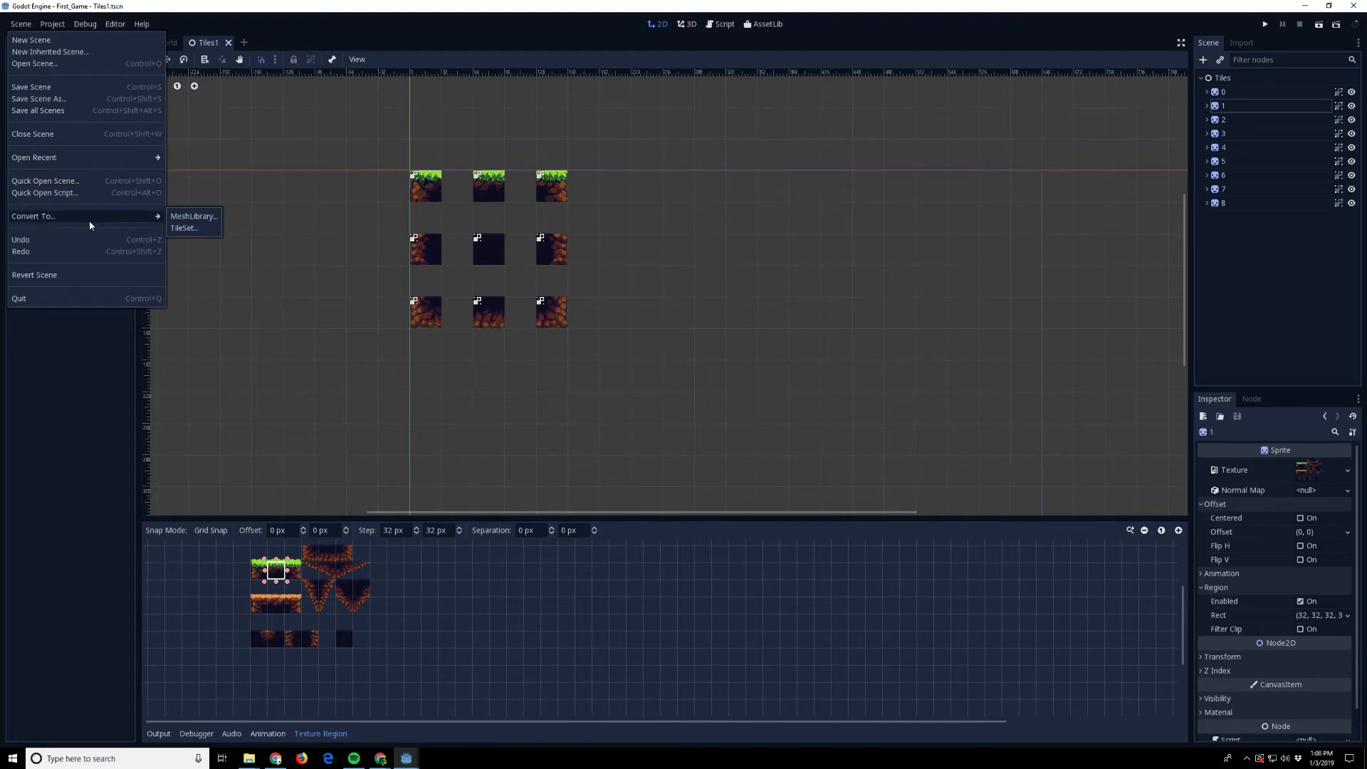
click(190, 229)
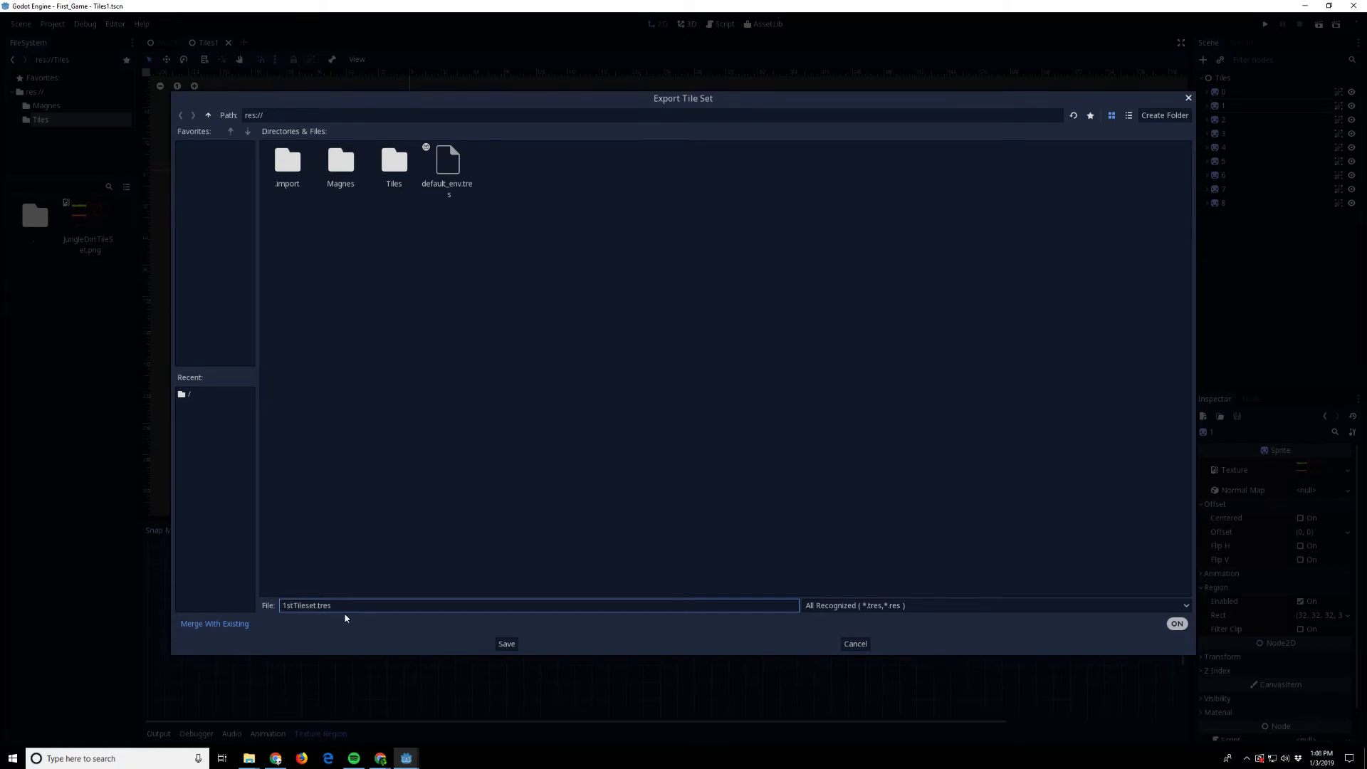
mouse_move(283, 606)
mouse_down()
mouse_move(315, 607)
mouse_move(265, 607)
mouse_up()
click(373, 609)
drag(332, 606, 268, 618)
click(366, 607)
drag(366, 607, 138, 601)
click(411, 559)
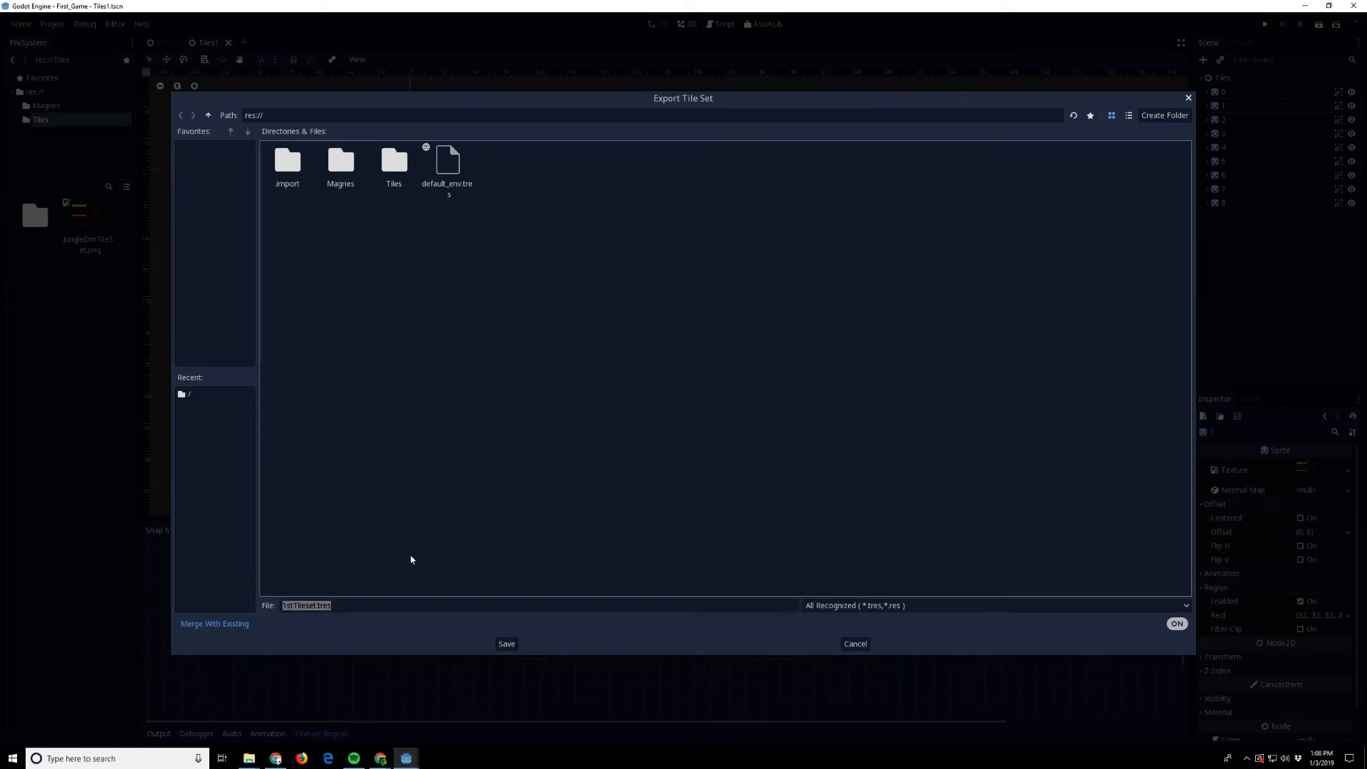
drag(357, 611, 254, 621)
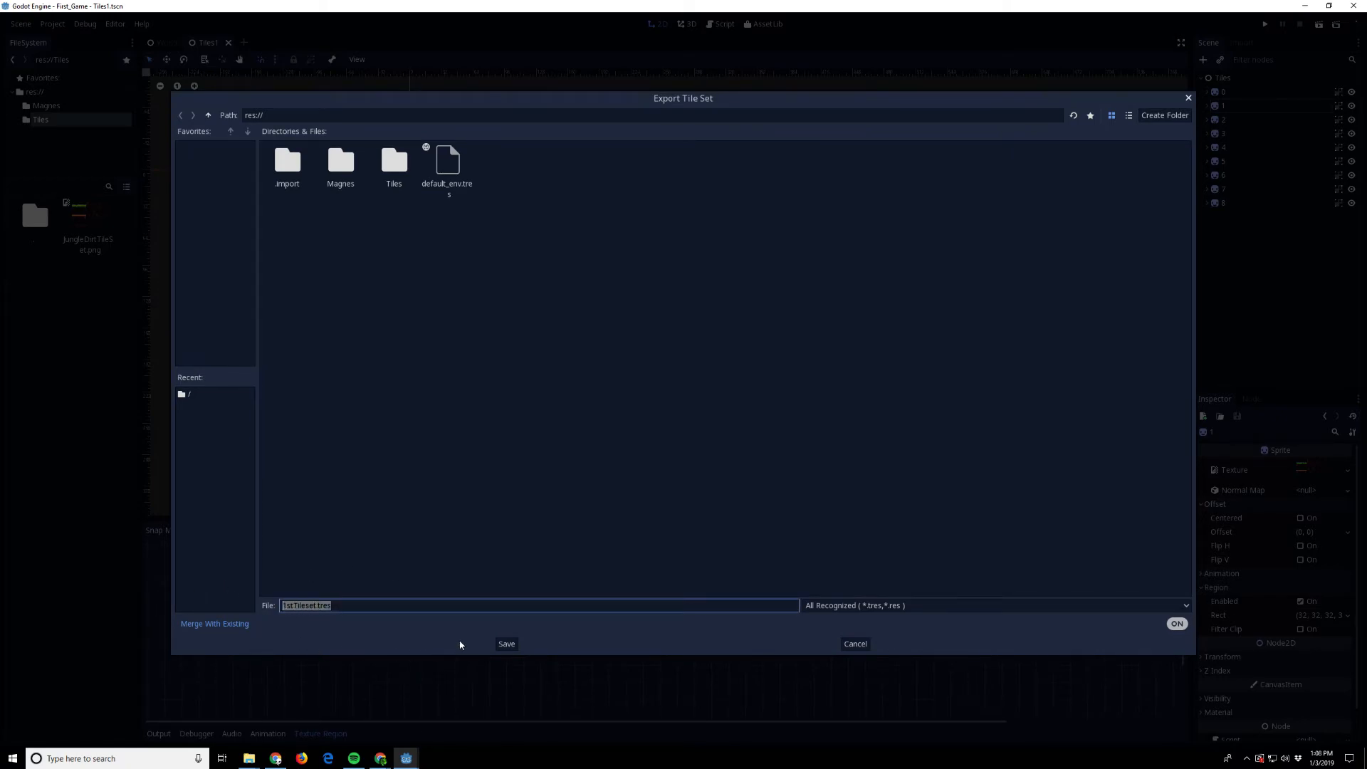
click(510, 644)
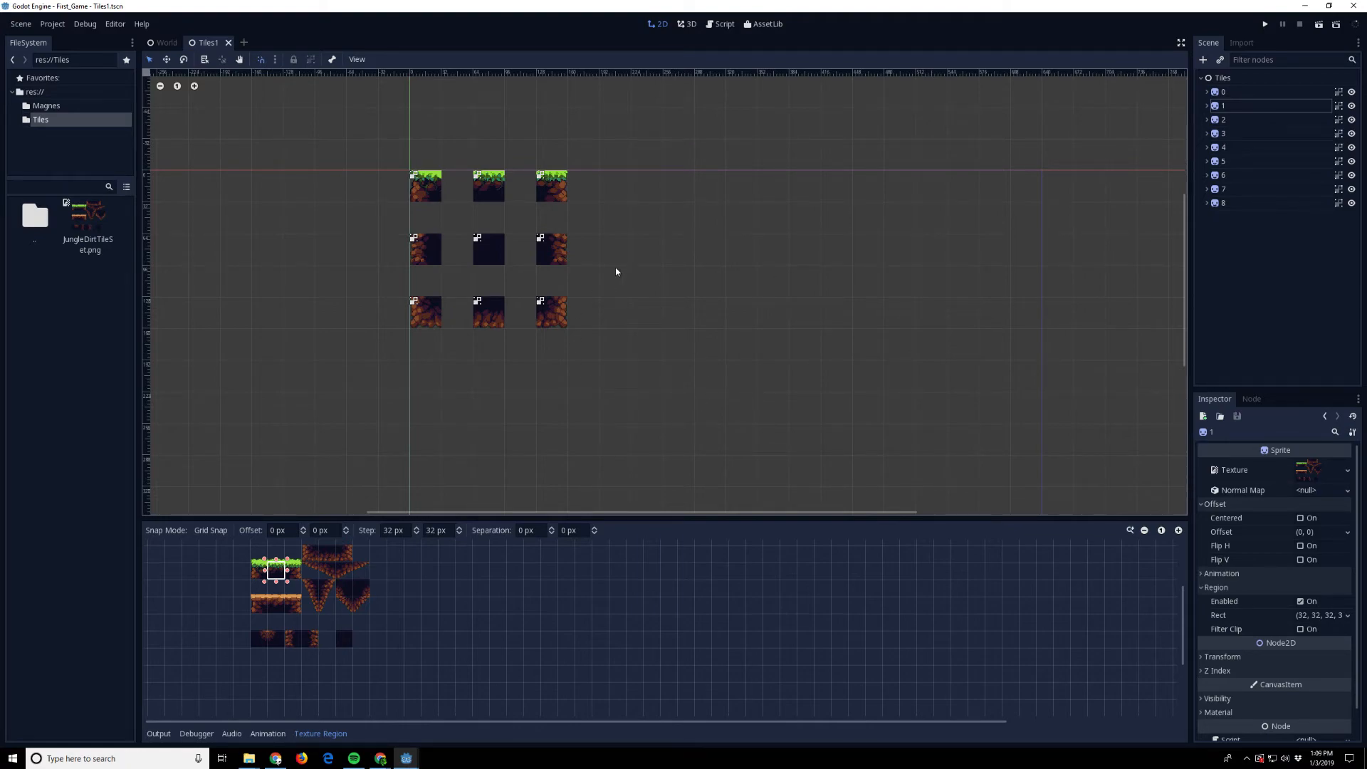
- Switch to the World scene and move the Magnes character about one body width to the right
scroll(1182, 185, up, 2)
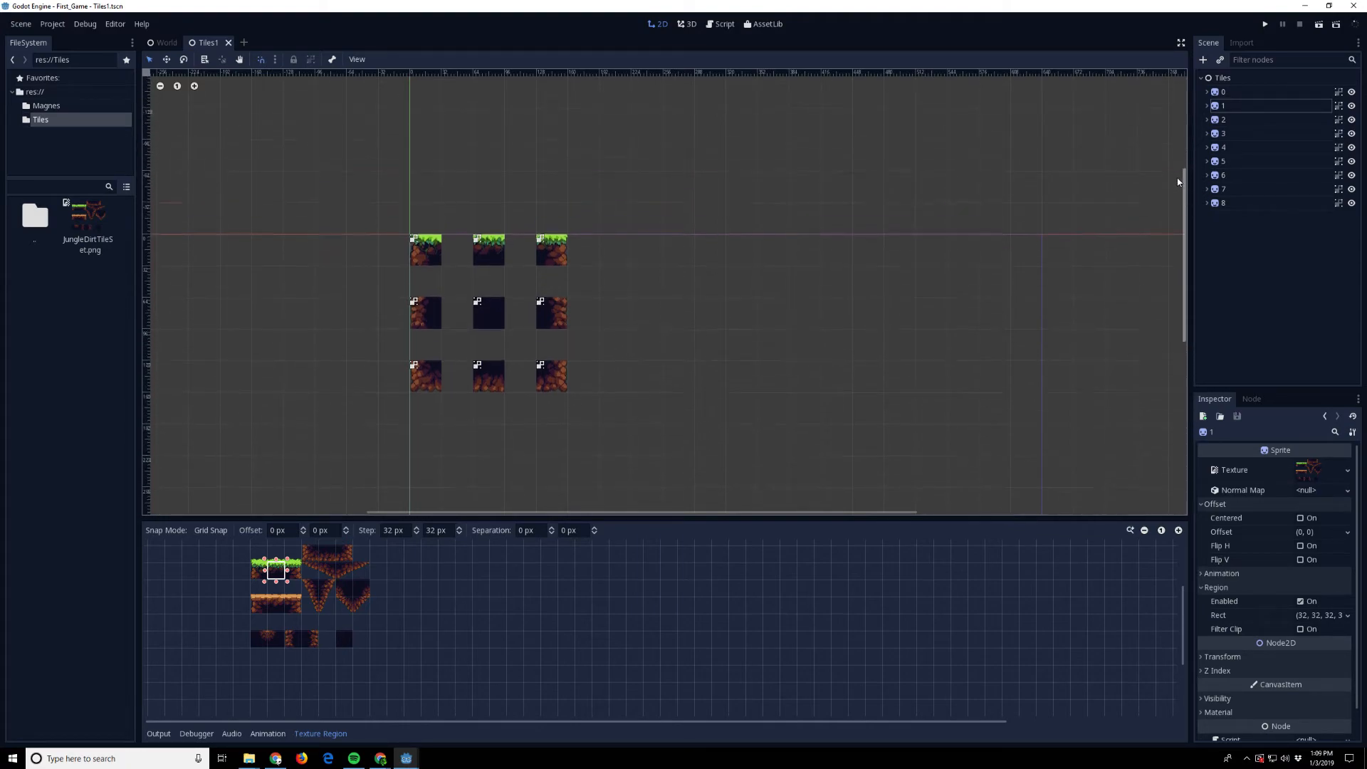
scroll(895, 240, down, 2)
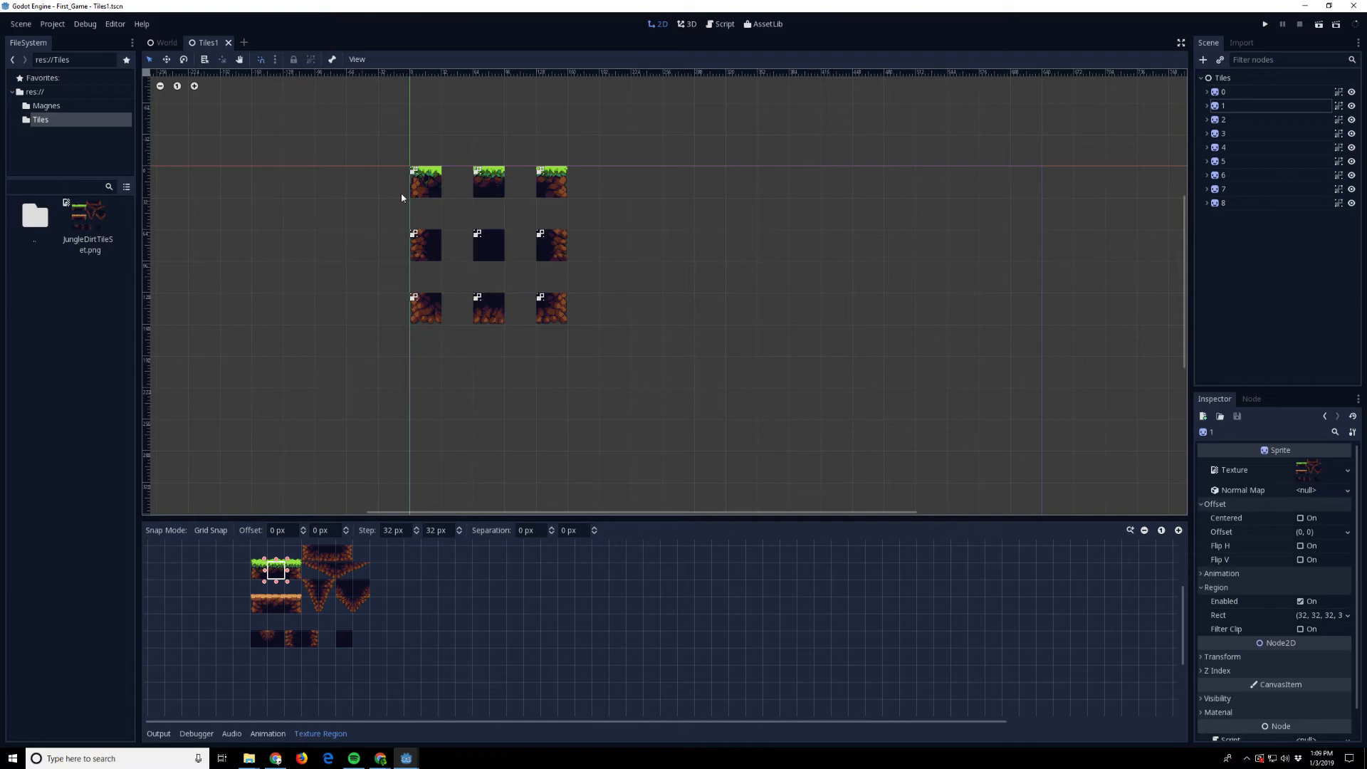
click(166, 42)
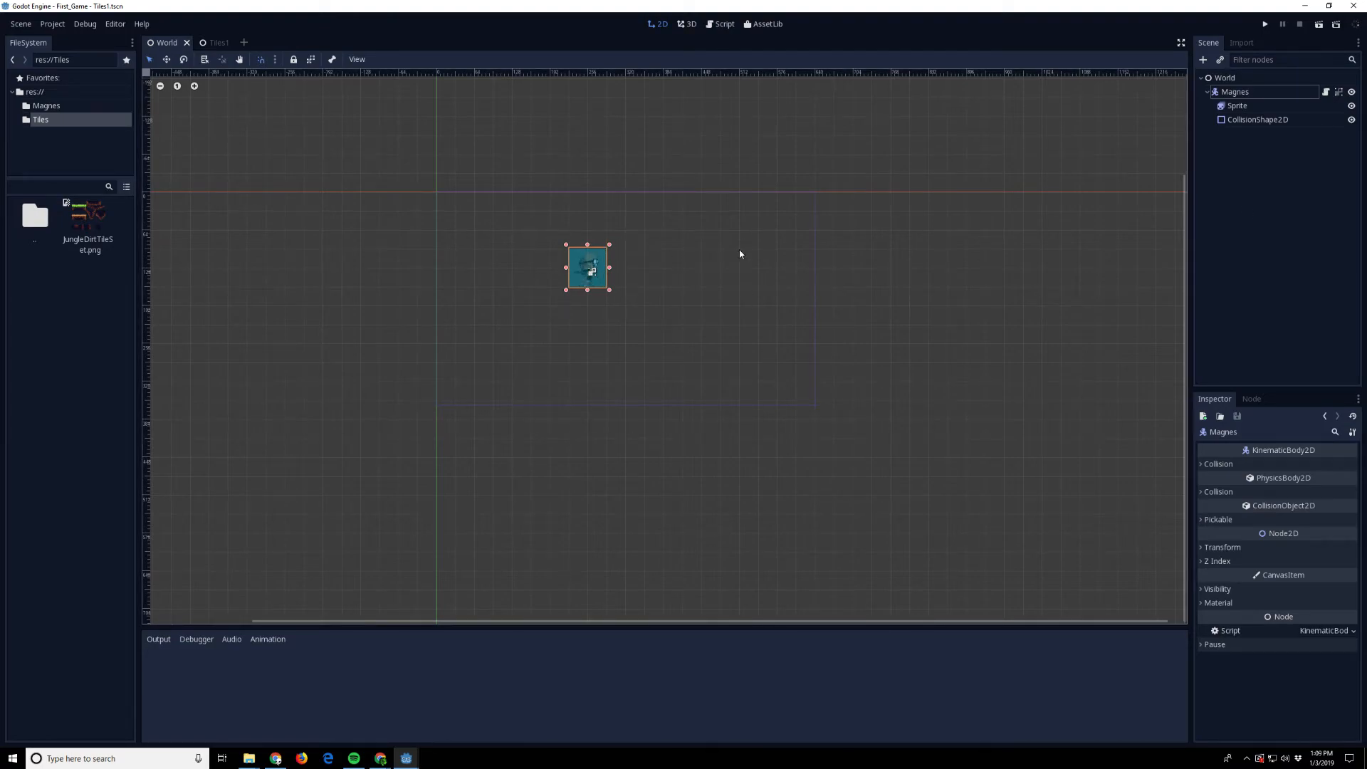
drag(569, 259, 607, 259)
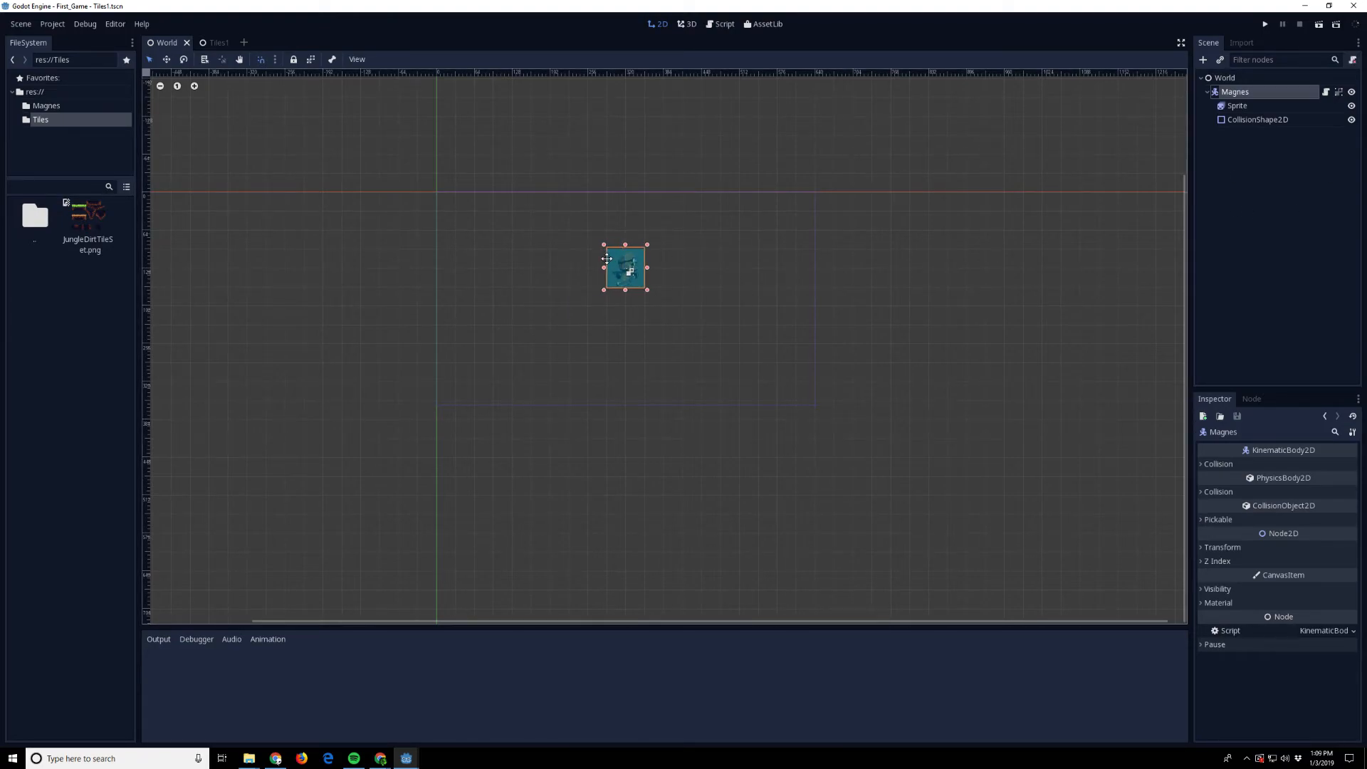
- Add a TileMap node as a child of the World root node
click(1226, 79)
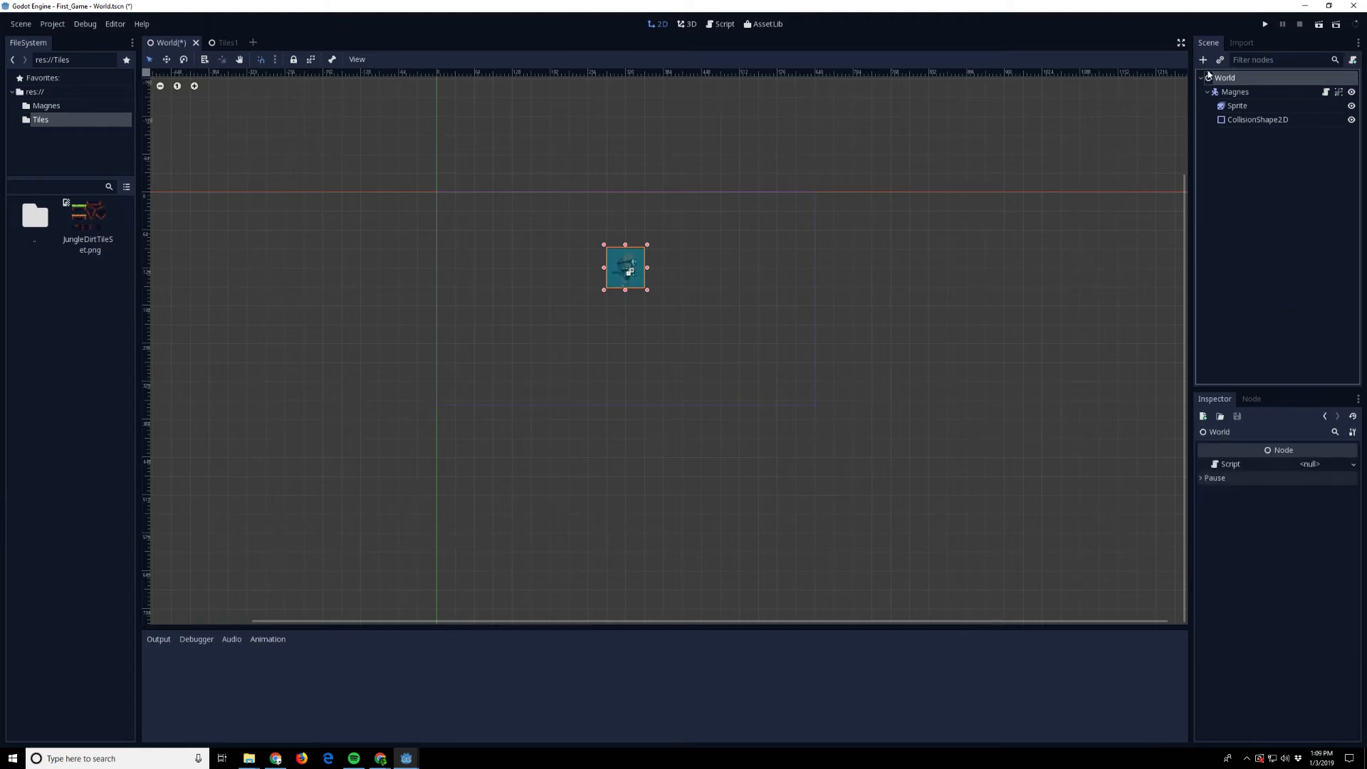
click(1203, 60)
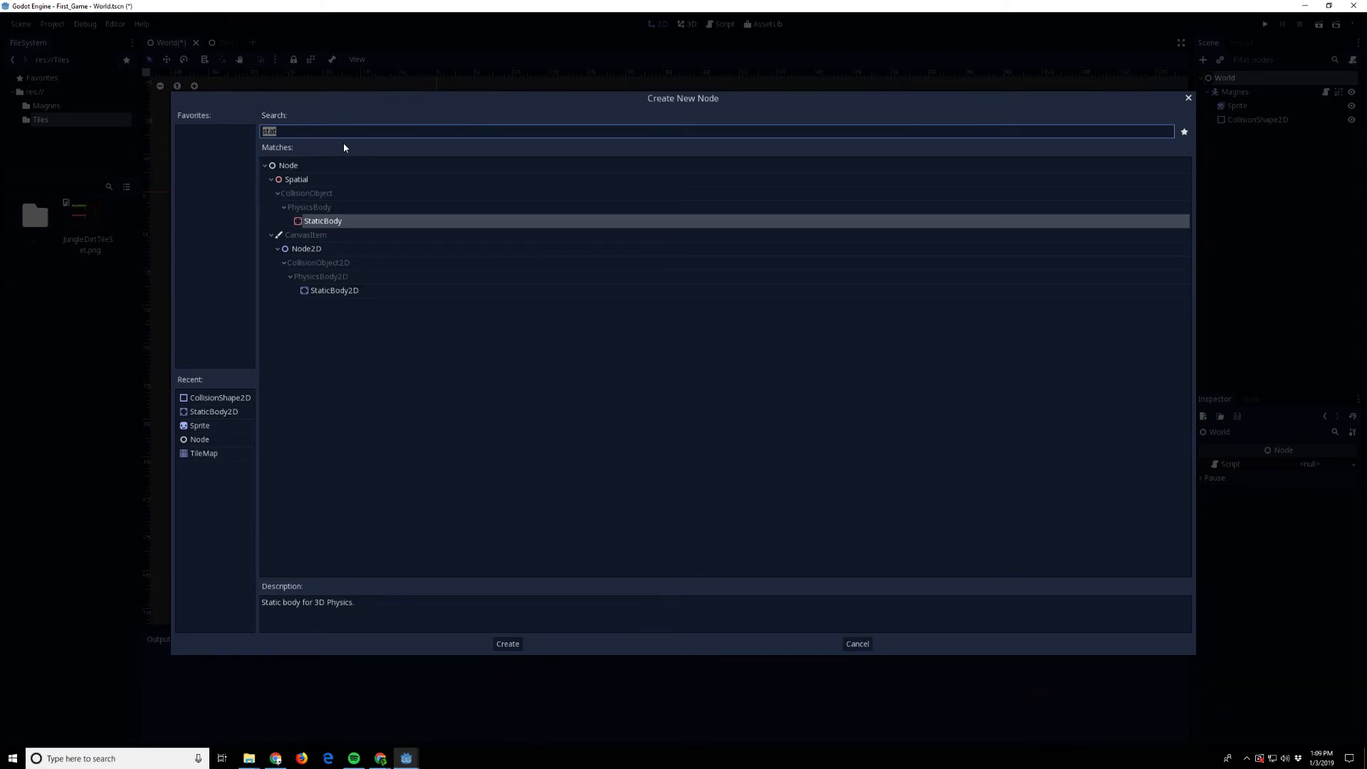
text(tile)
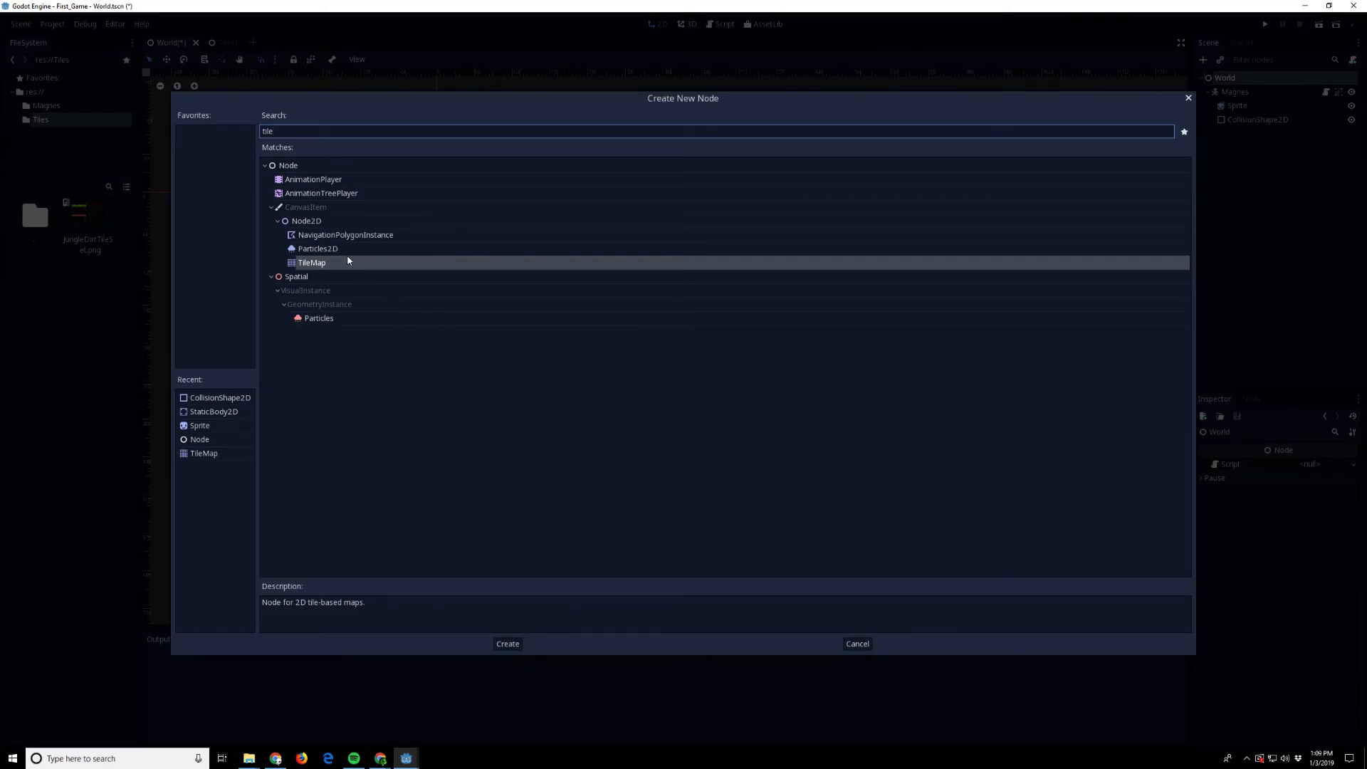
click(508, 644)
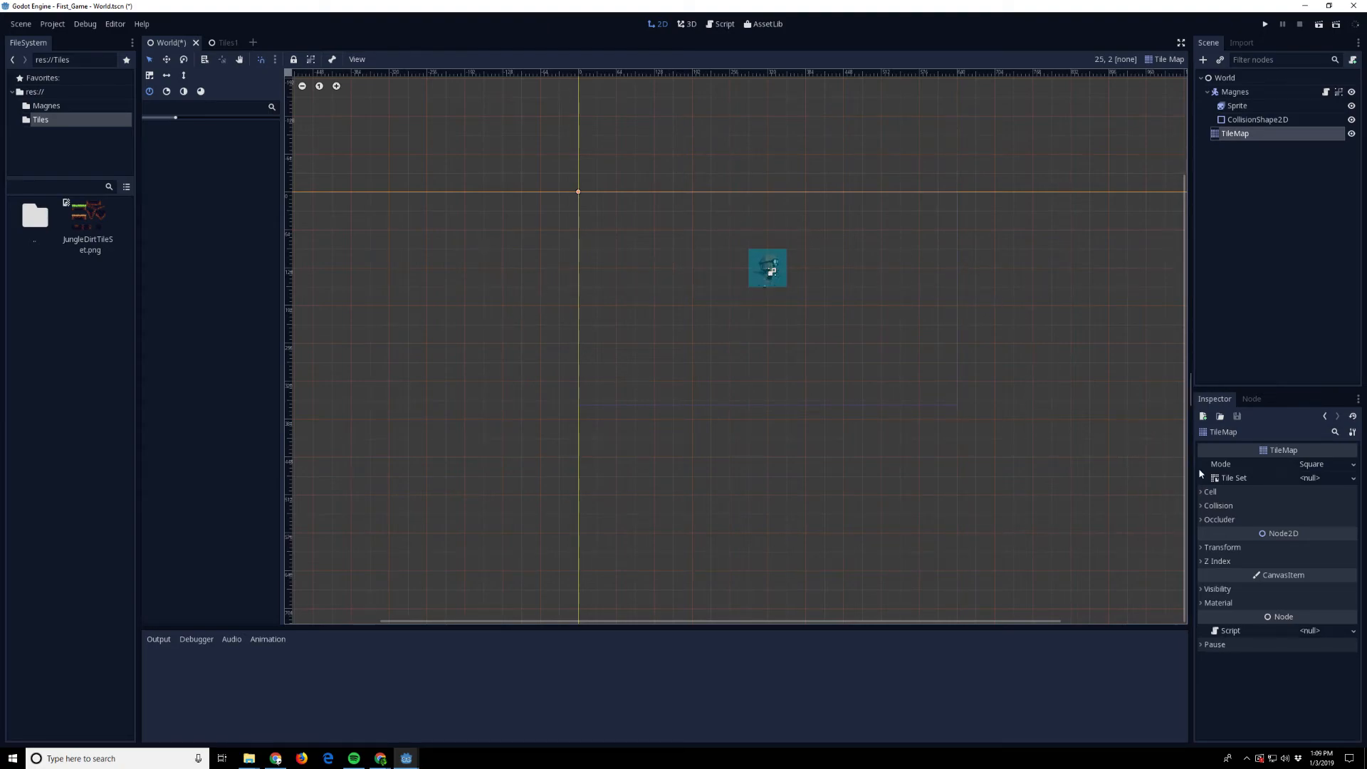
- Set the TileMap's cell size to 32 by 32
click(1207, 492)
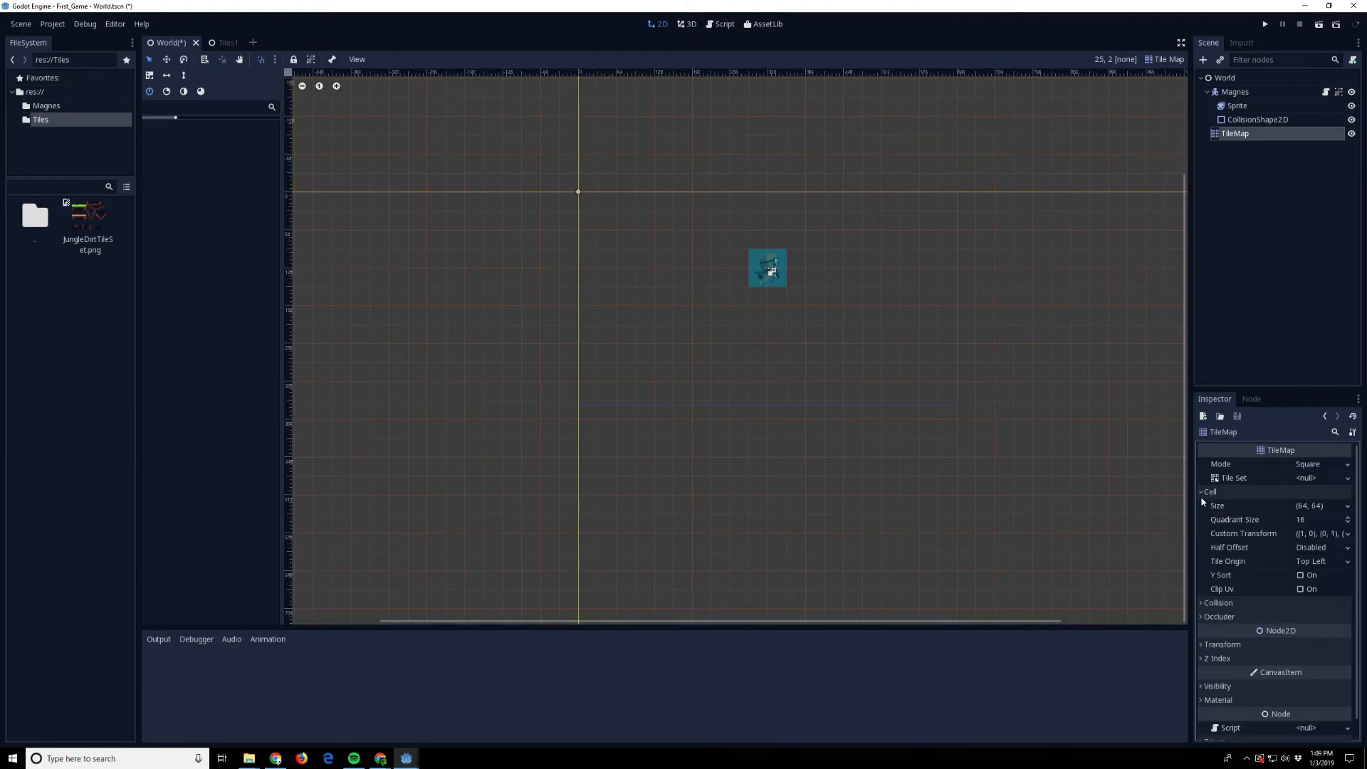
click(1304, 507)
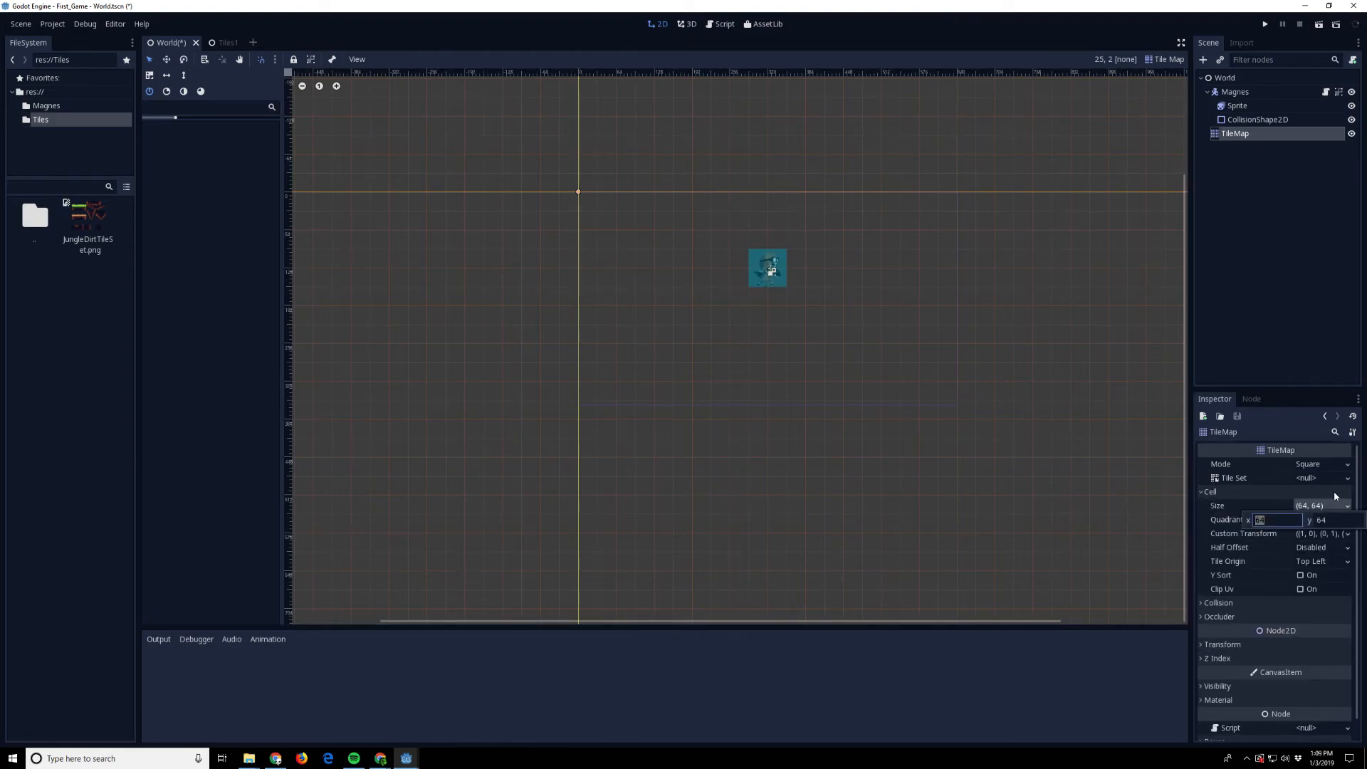
text(32)
click(1320, 521)
text(32)
click(971, 625)
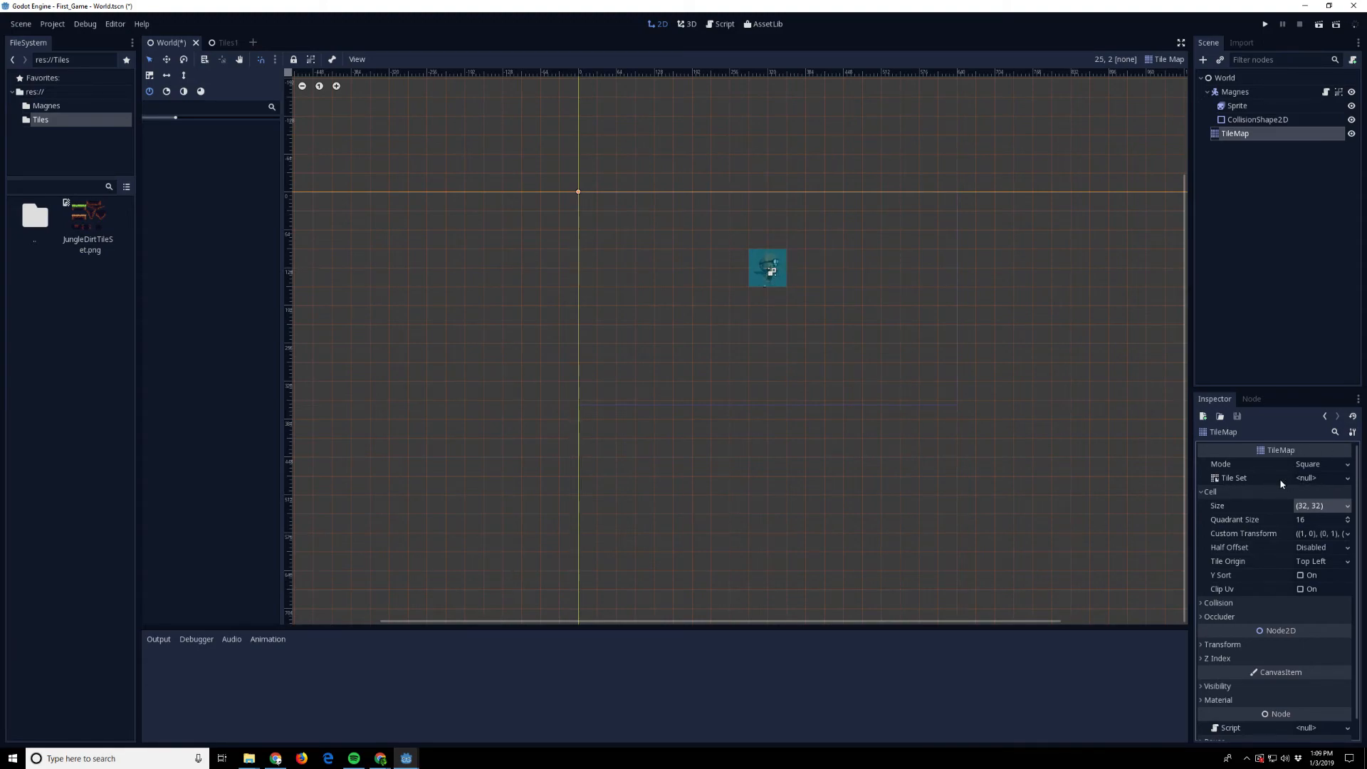
- Assign 1stTileset.tres from the project's root folder as the TileMap's Tile Set
double_click(39, 217)
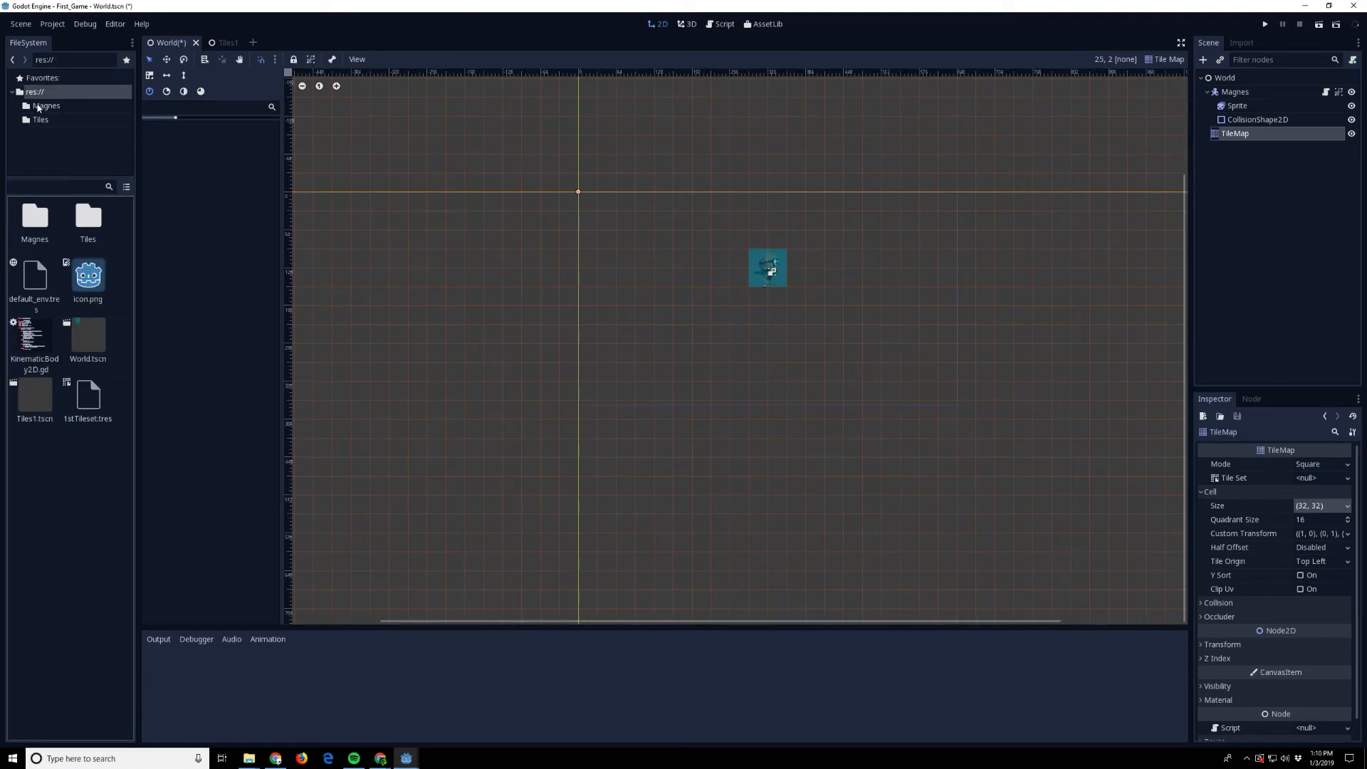
click(81, 425)
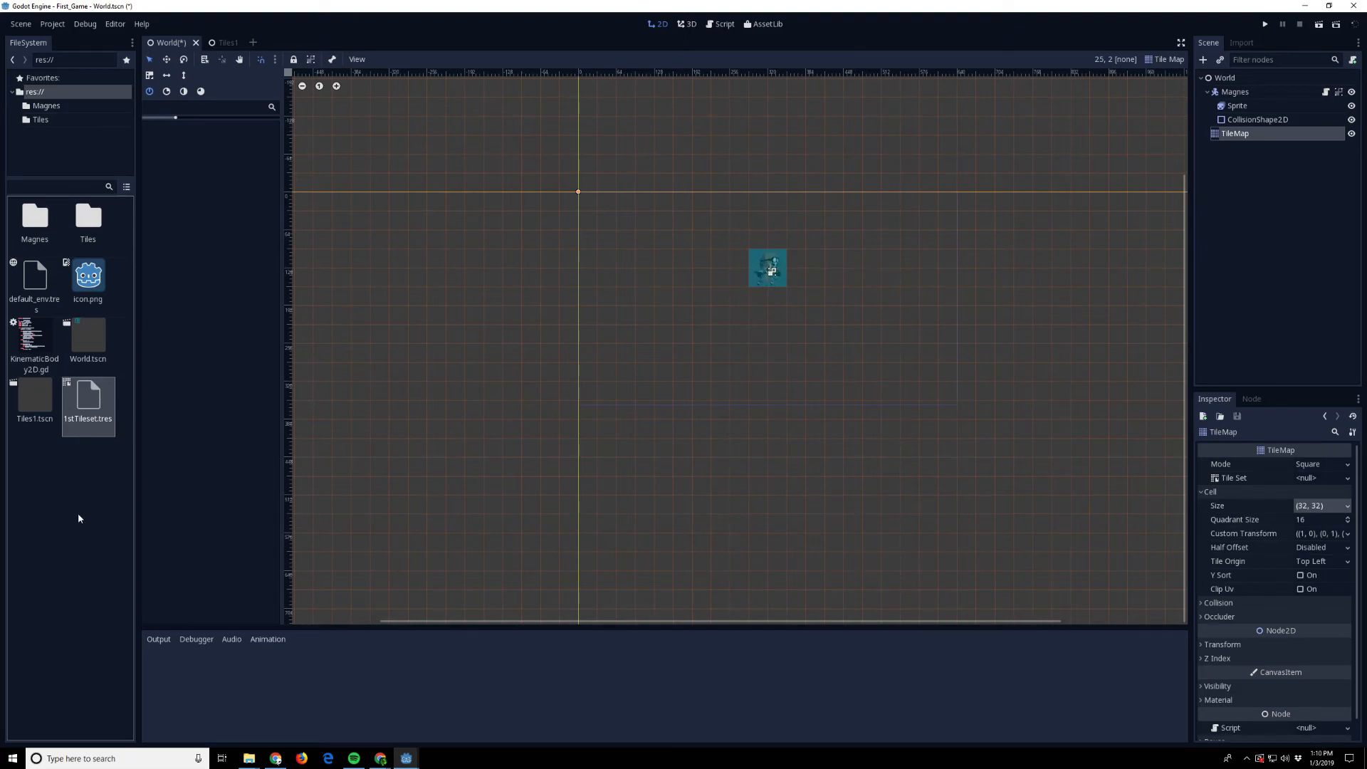
drag(109, 421, 1301, 480)
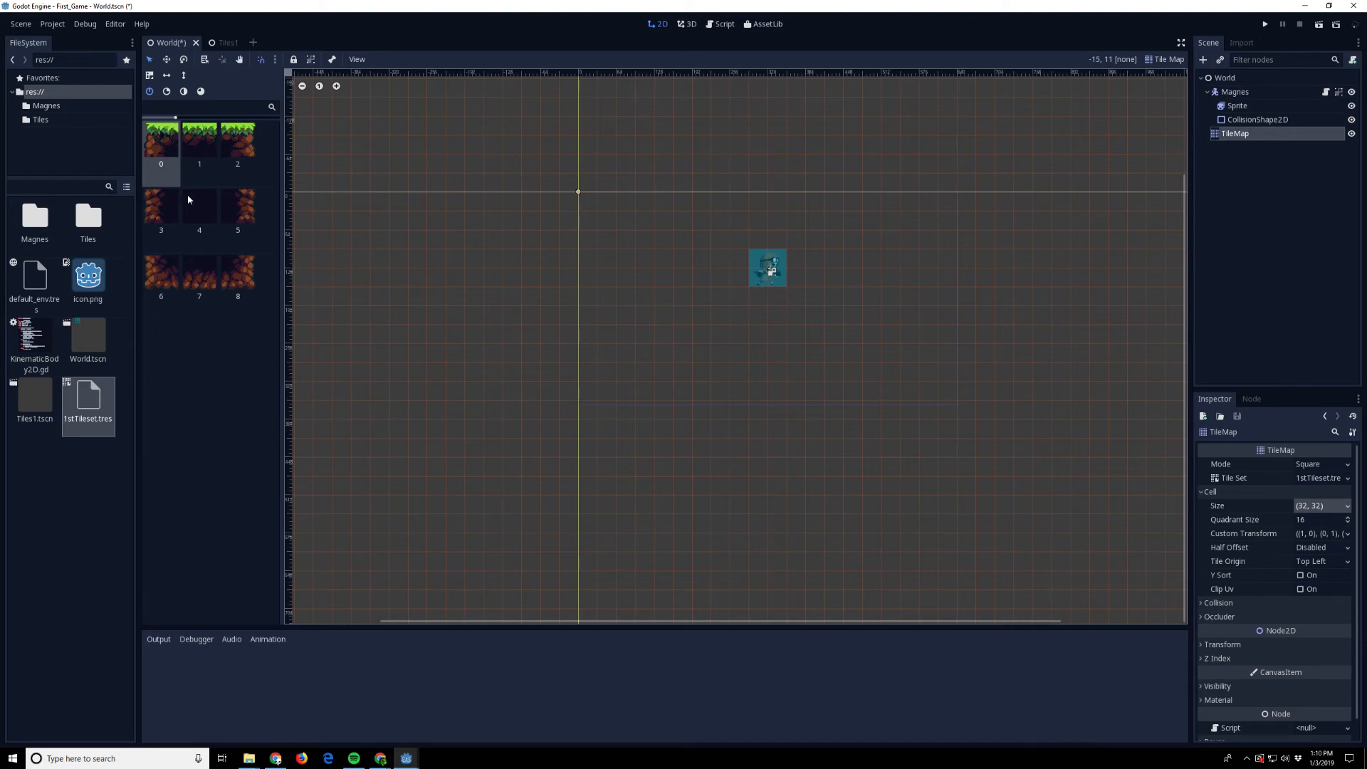
drag(282, 346, 213, 347)
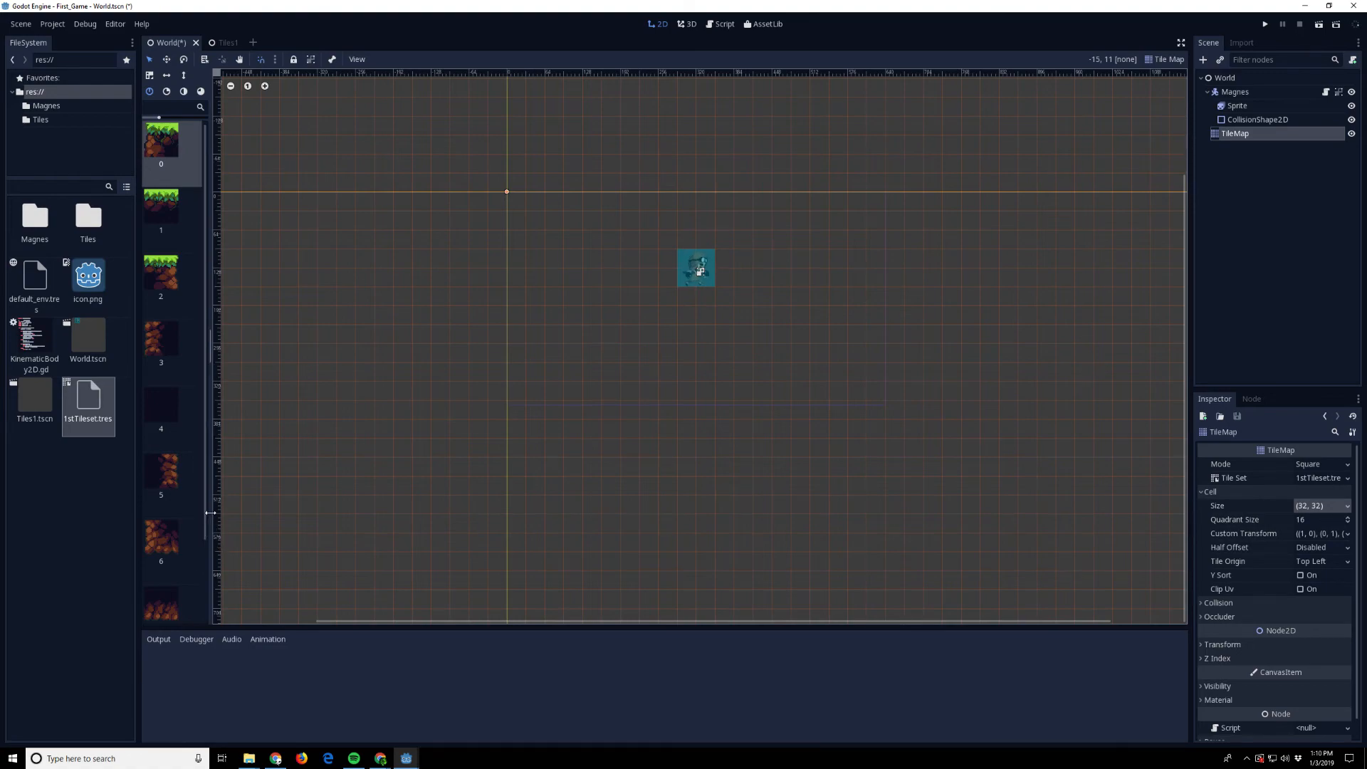
drag(210, 516, 278, 514)
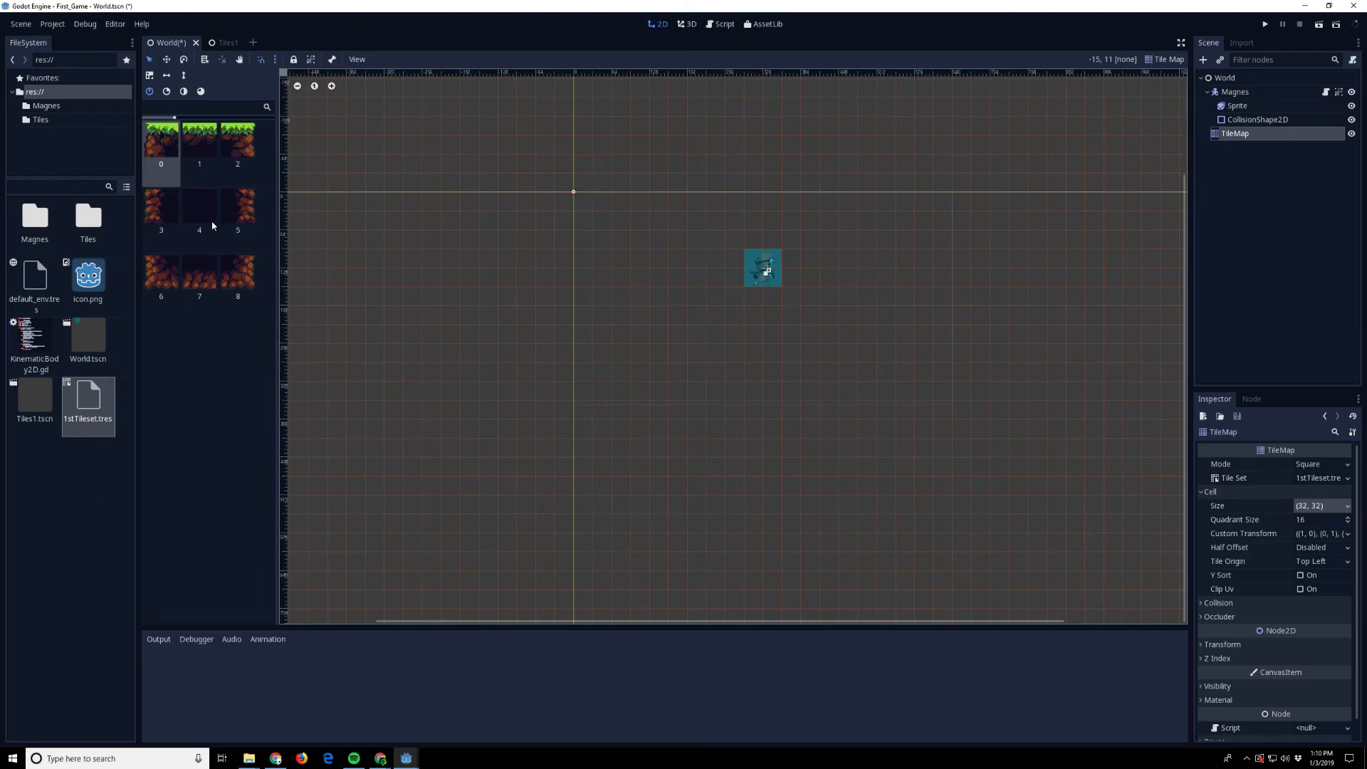
click(394, 524)
click(205, 171)
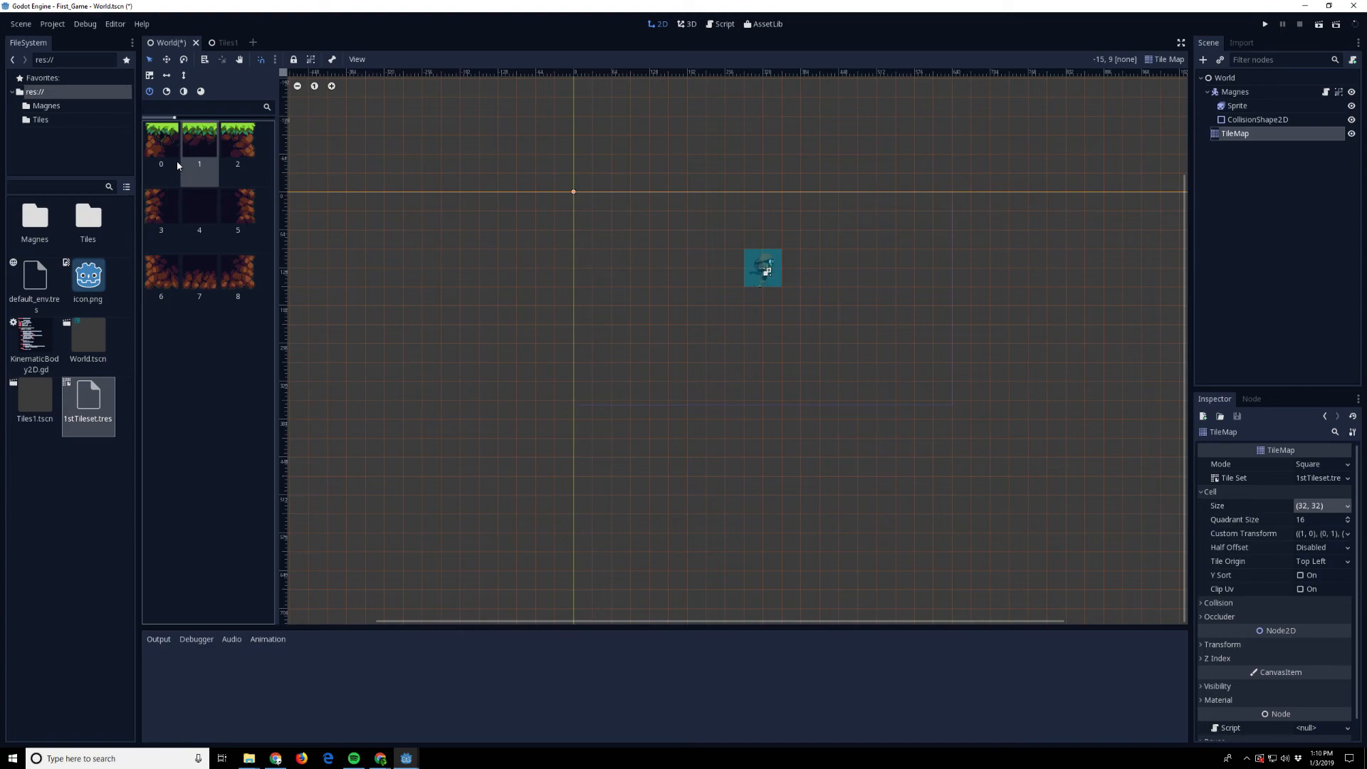
click(199, 208)
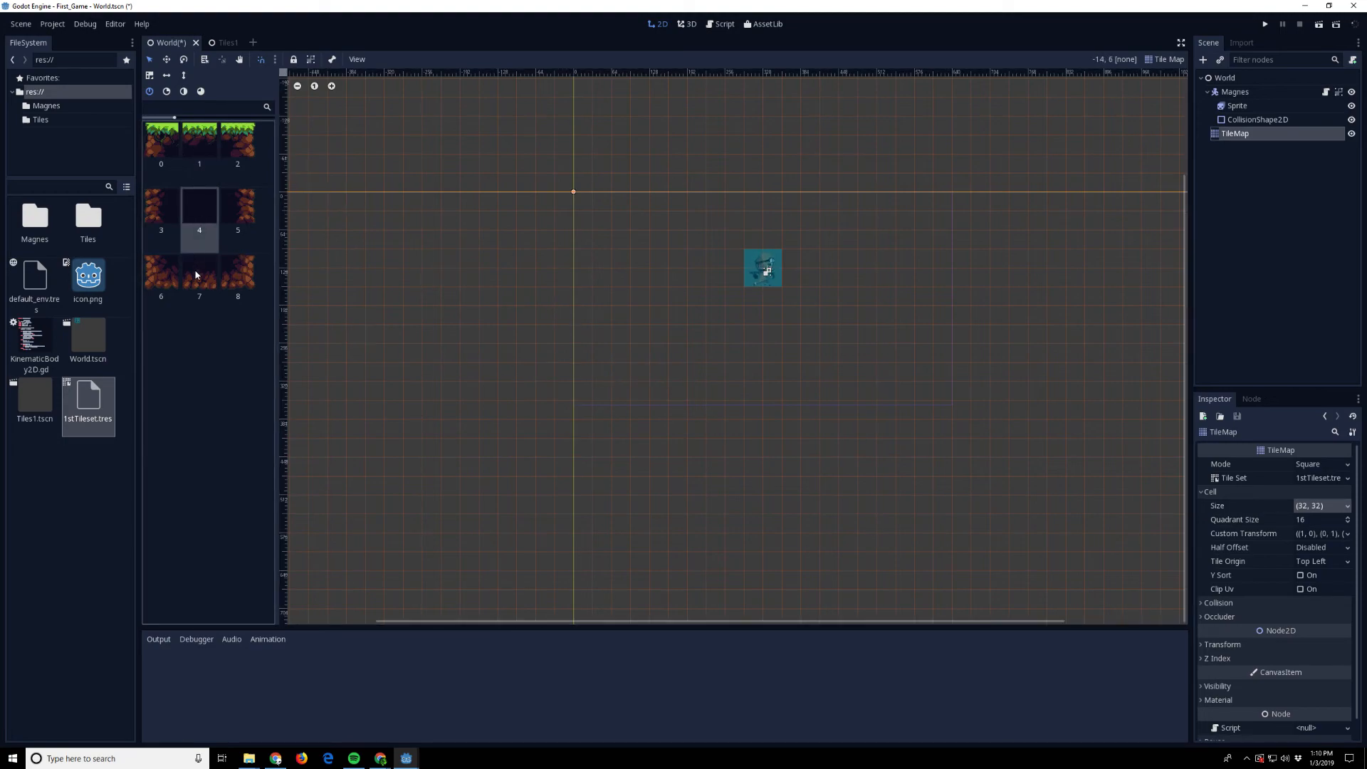
- Try painting rows of grass tile 1 below and beside the Magnes character, then erase them
click(202, 147)
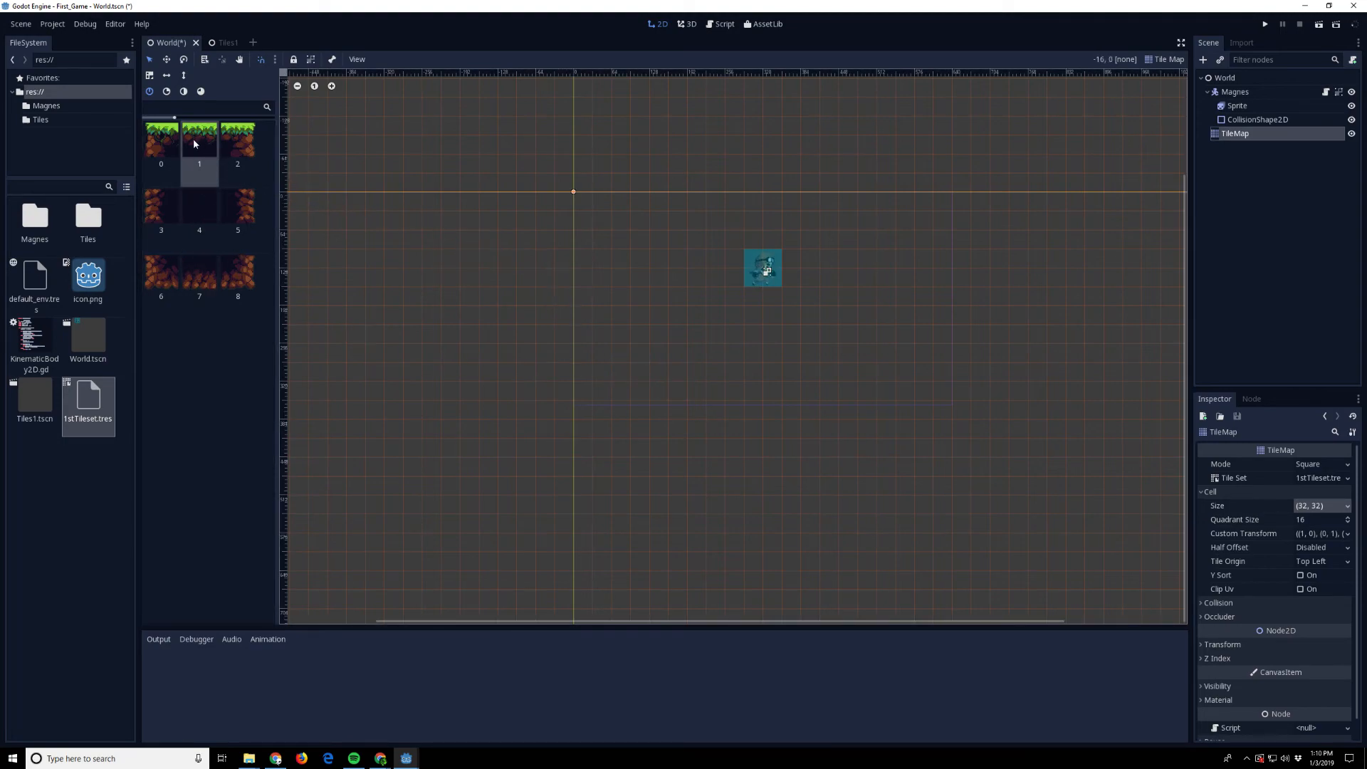
drag(621, 361, 892, 353)
drag(1016, 281, 766, 269)
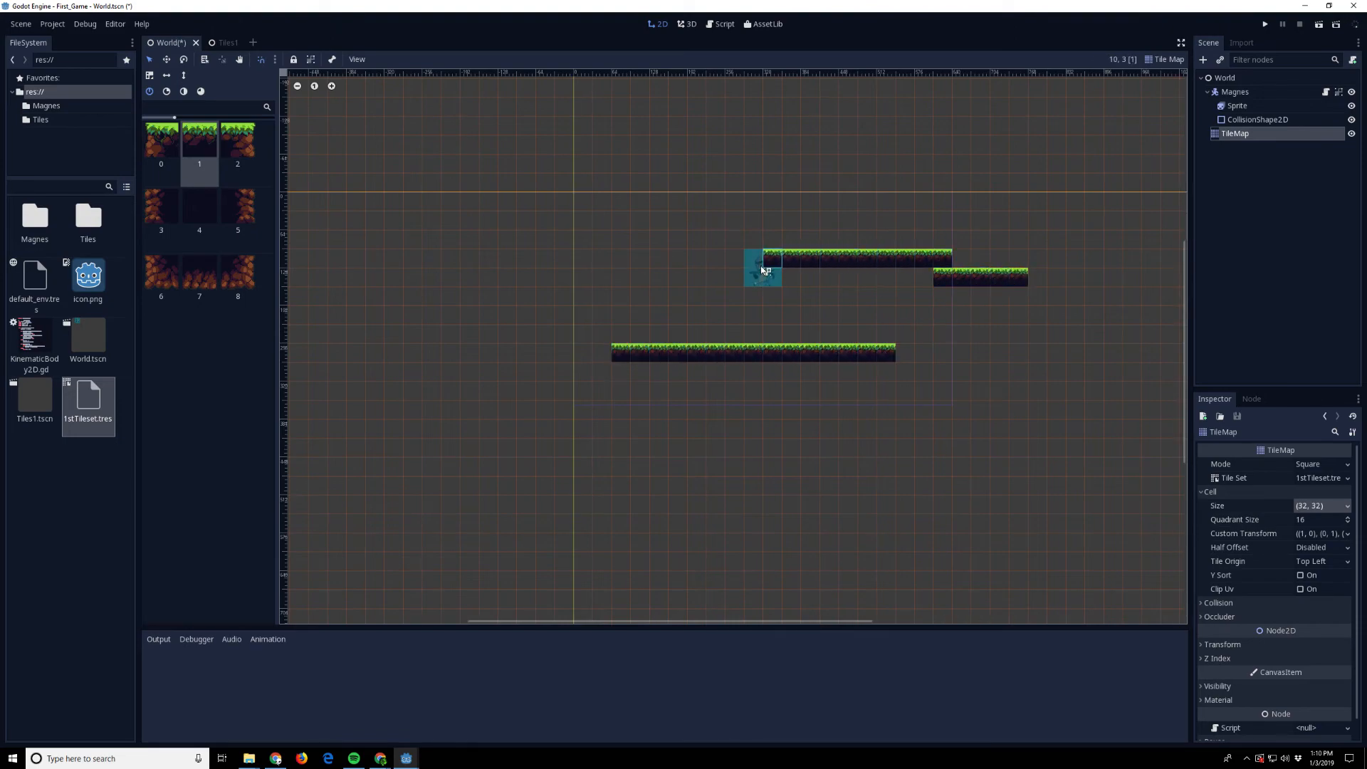
mouse_move(775, 261)
right_down()
mouse_move(940, 246)
mouse_move(929, 267)
mouse_move(1036, 276)
right_up()
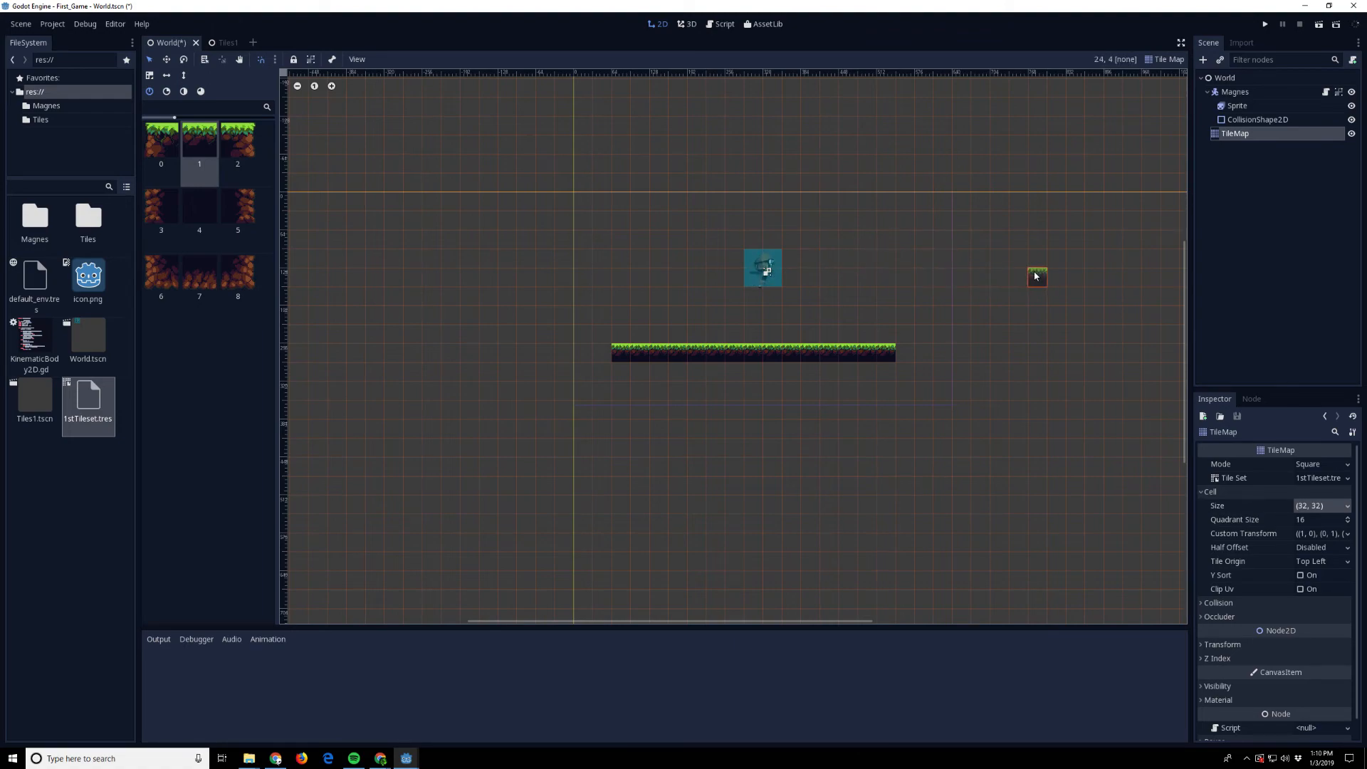
right_drag(907, 357, 625, 350)
right_click(647, 352)
- Paint a straight row of grass tile 1 about 16 cells wide below Magnes, erasing stray cells above it
drag(677, 351, 869, 337)
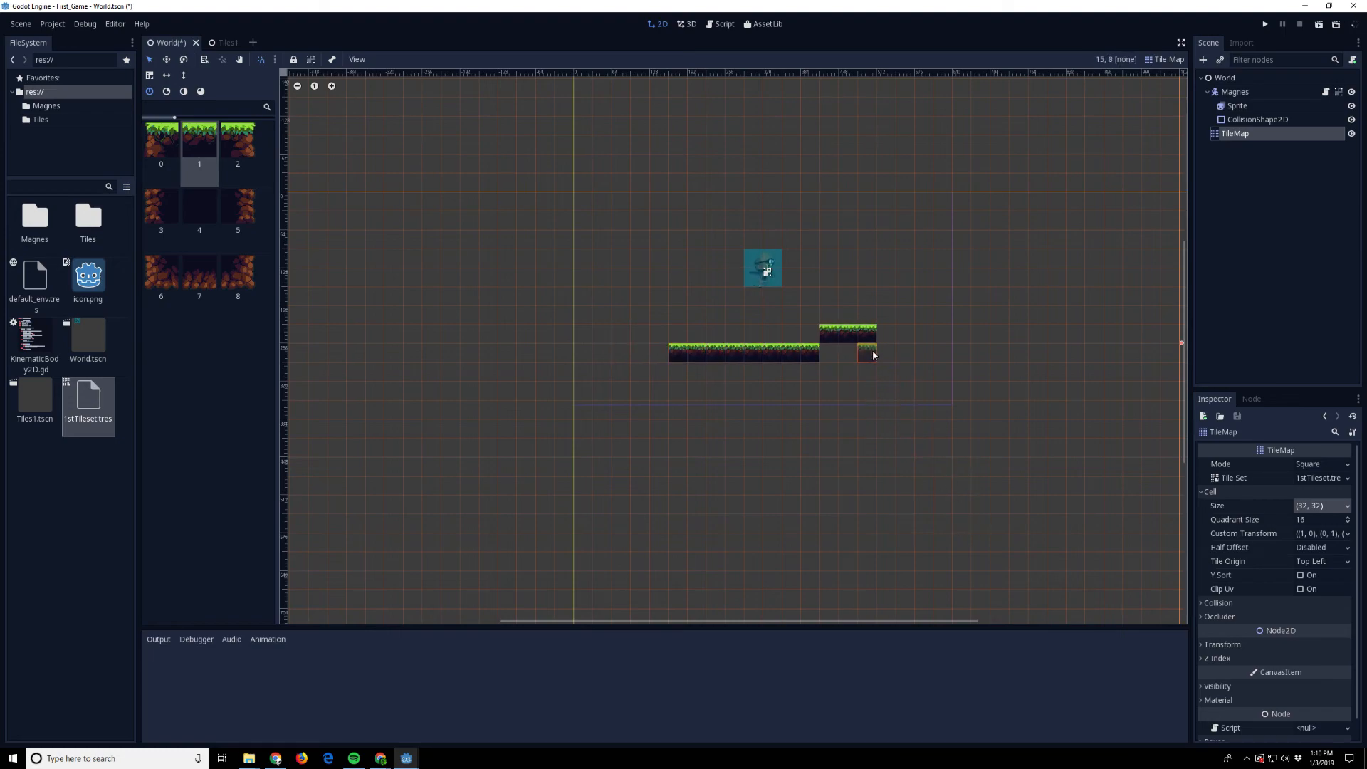
right_drag(861, 334, 838, 341)
mouse_move(832, 352)
mouse_down()
mouse_move(864, 354)
mouse_move(627, 361)
mouse_move(907, 357)
mouse_up()
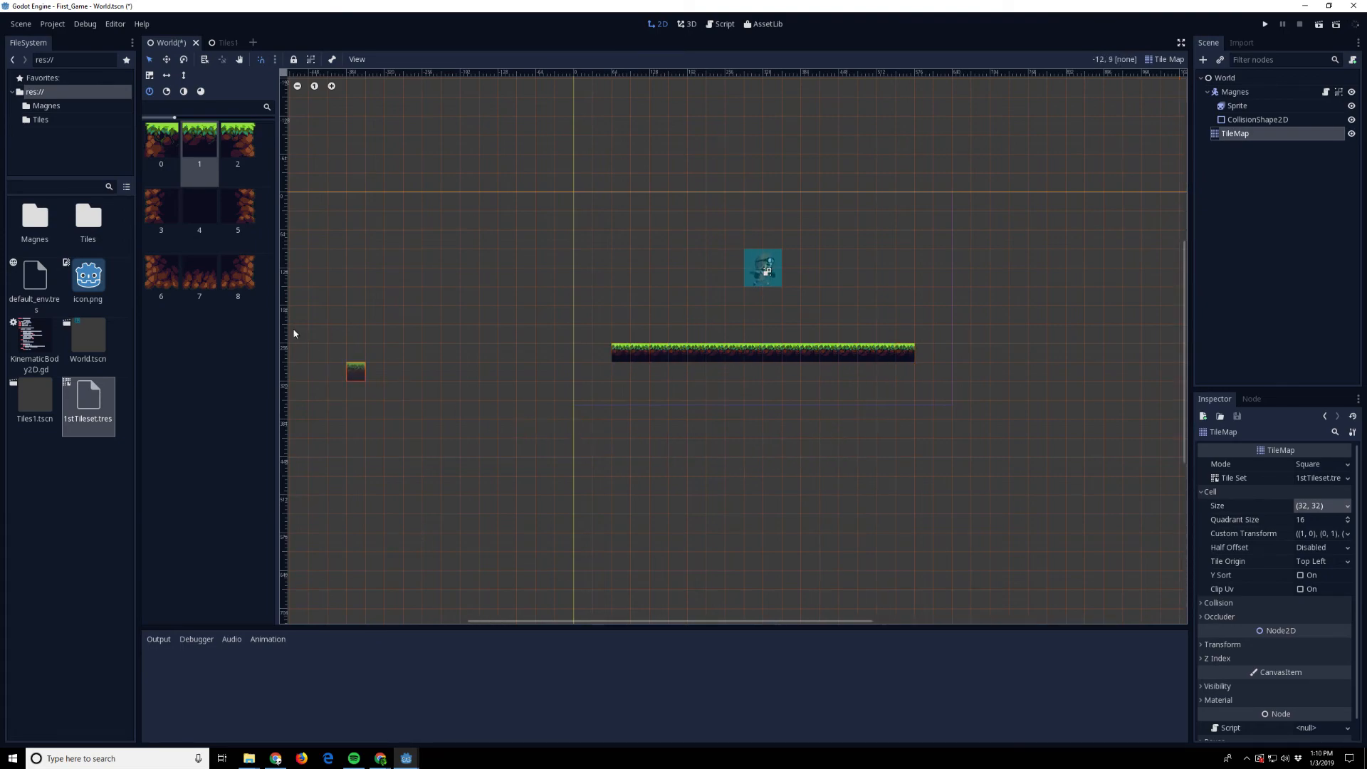
- Cap the grass row with corner tile 2 at its right end and corner tile 0 at its left end
click(238, 142)
click(924, 353)
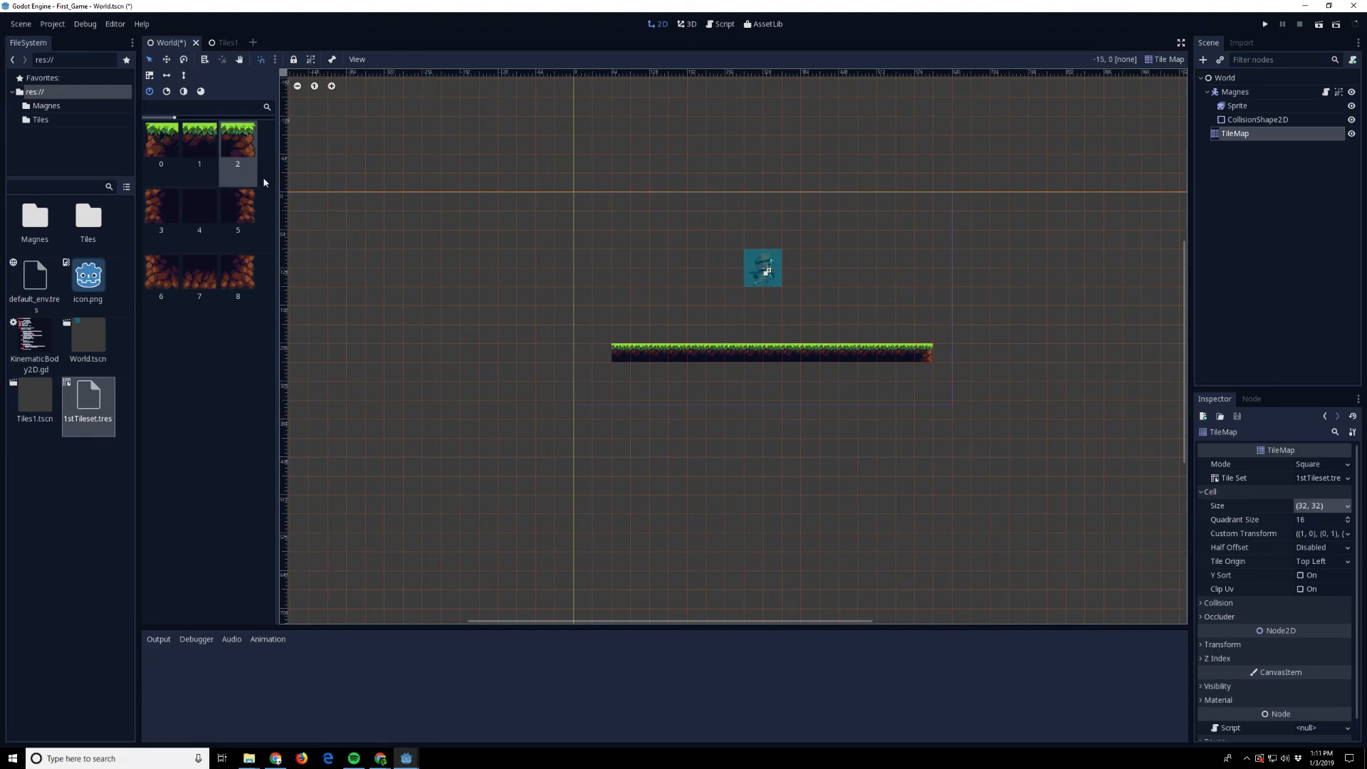
click(161, 140)
click(602, 353)
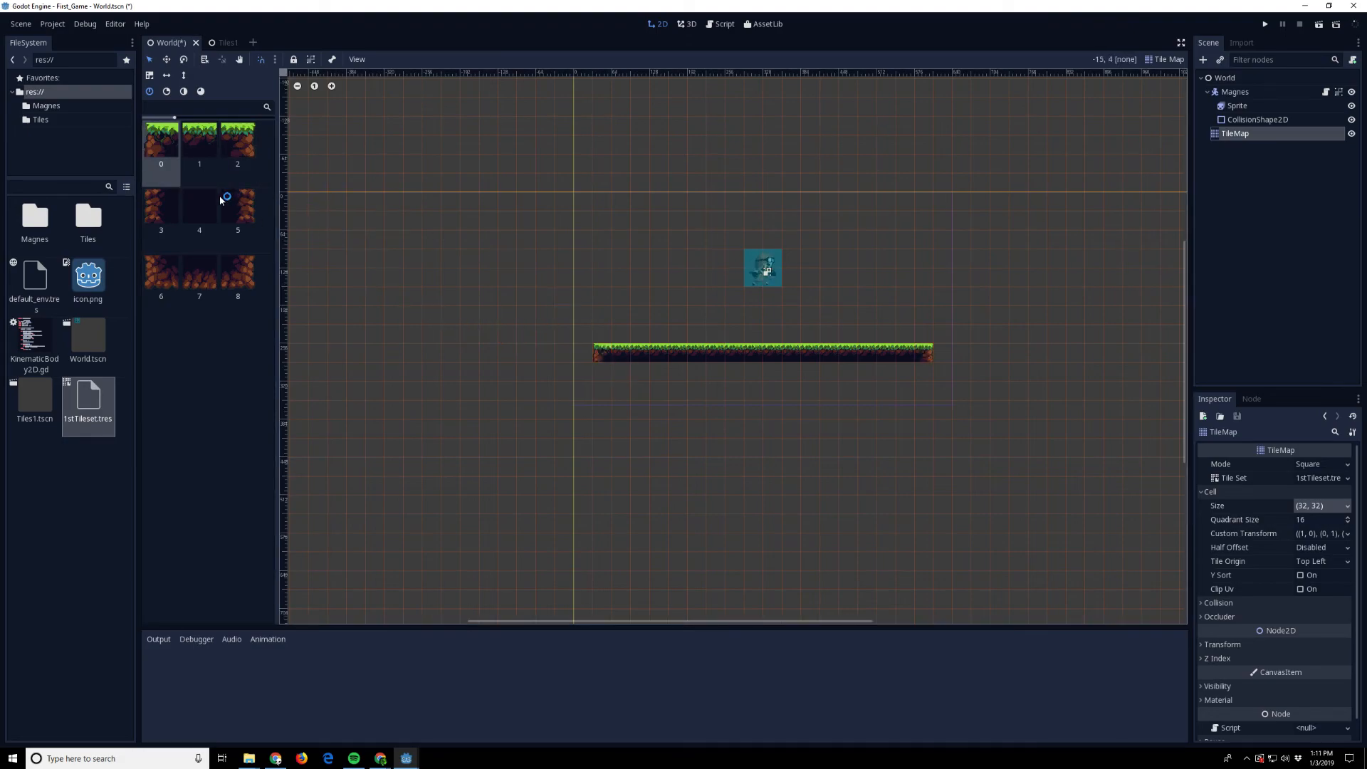
- Paint a row of dark tile 4 under the grass tiles and a row of bottom-edge tile 7 beneath it
click(201, 208)
drag(618, 370, 908, 371)
click(199, 274)
drag(613, 391, 909, 391)
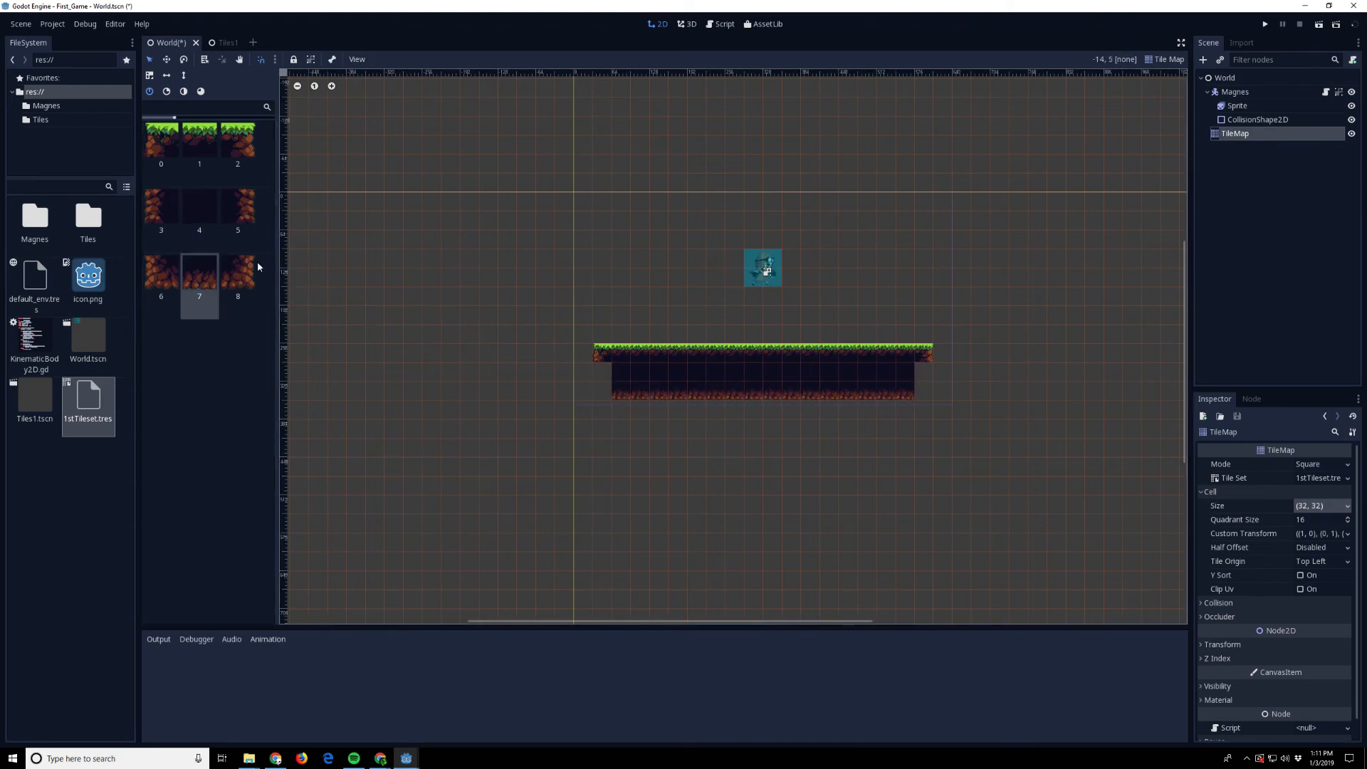
- Close the platform's right and left sides with tiles 5 and 3, its bottom corners with tiles 6 and 8, and save the World scene
click(238, 207)
click(922, 372)
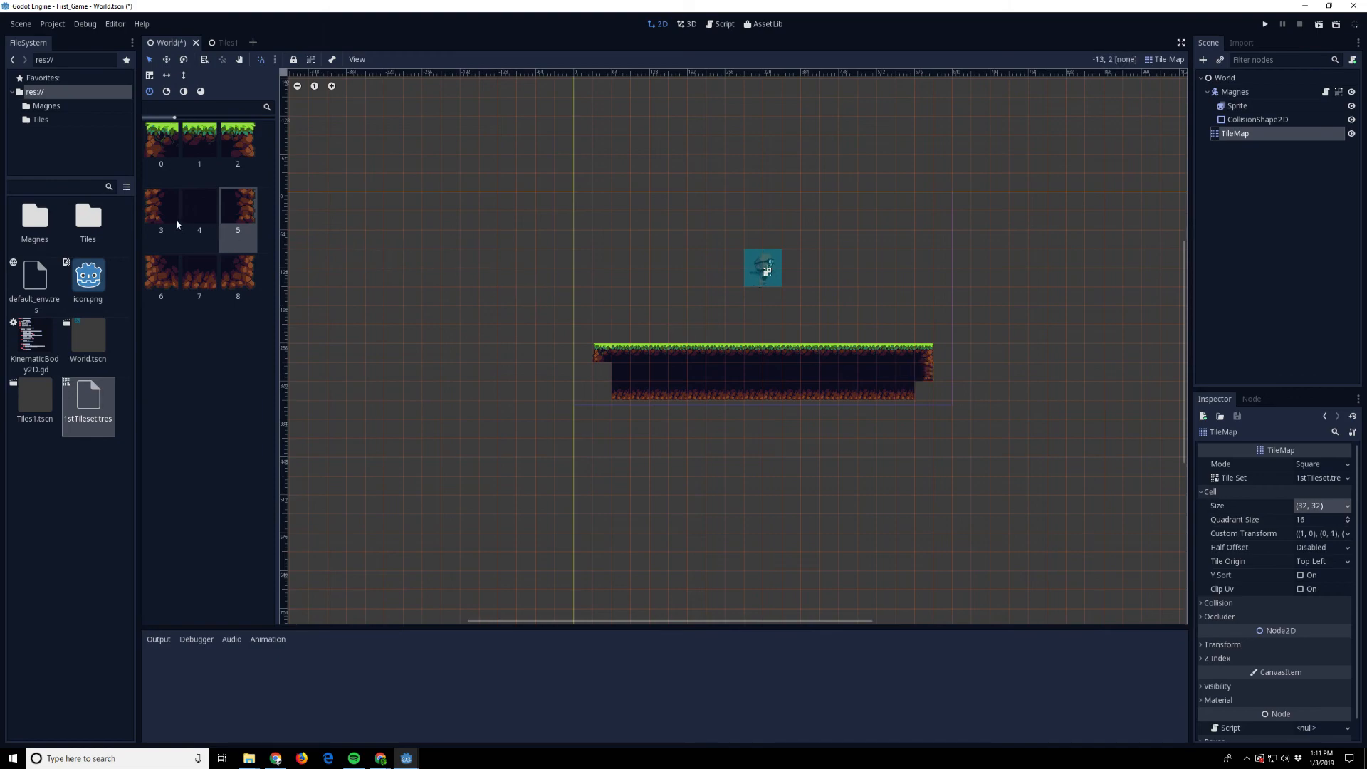
click(168, 215)
click(602, 374)
click(167, 277)
click(601, 393)
click(238, 276)
click(923, 391)
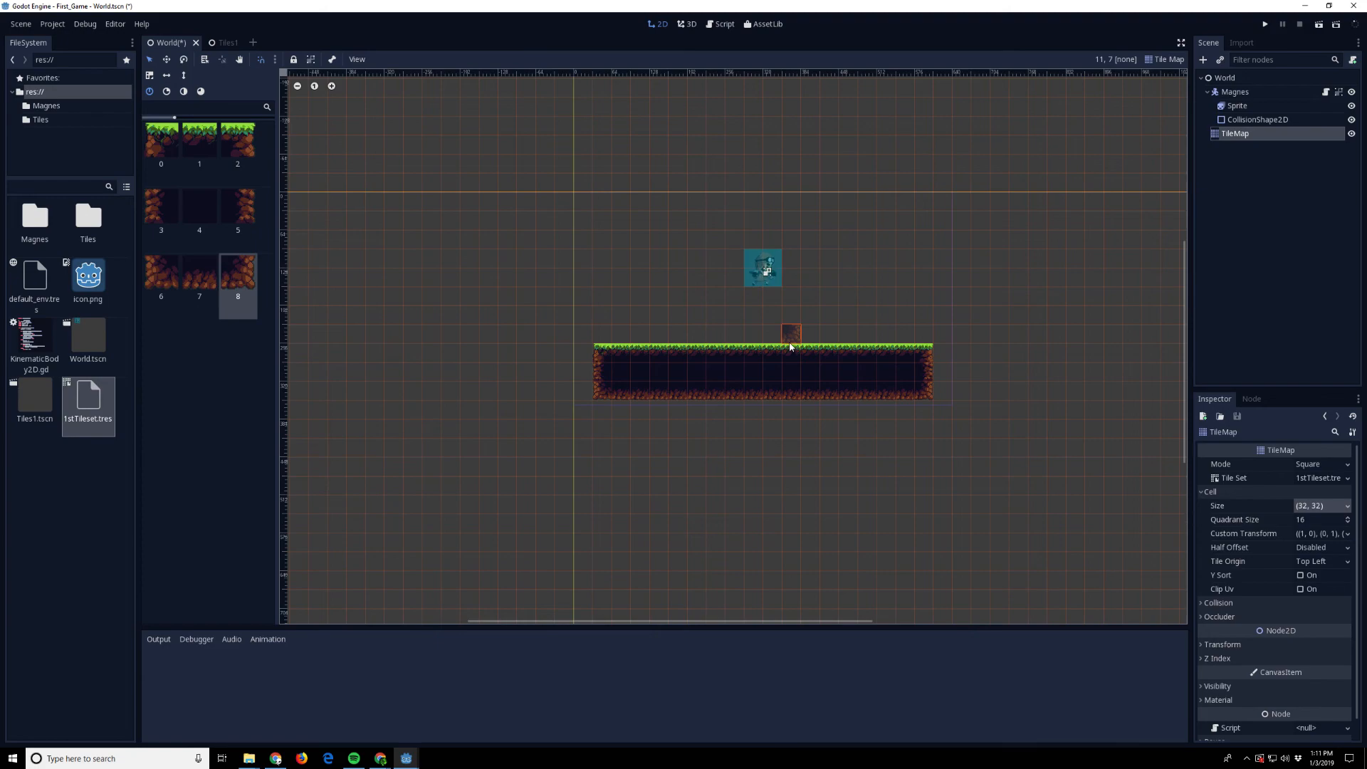
key(ctrl+s)
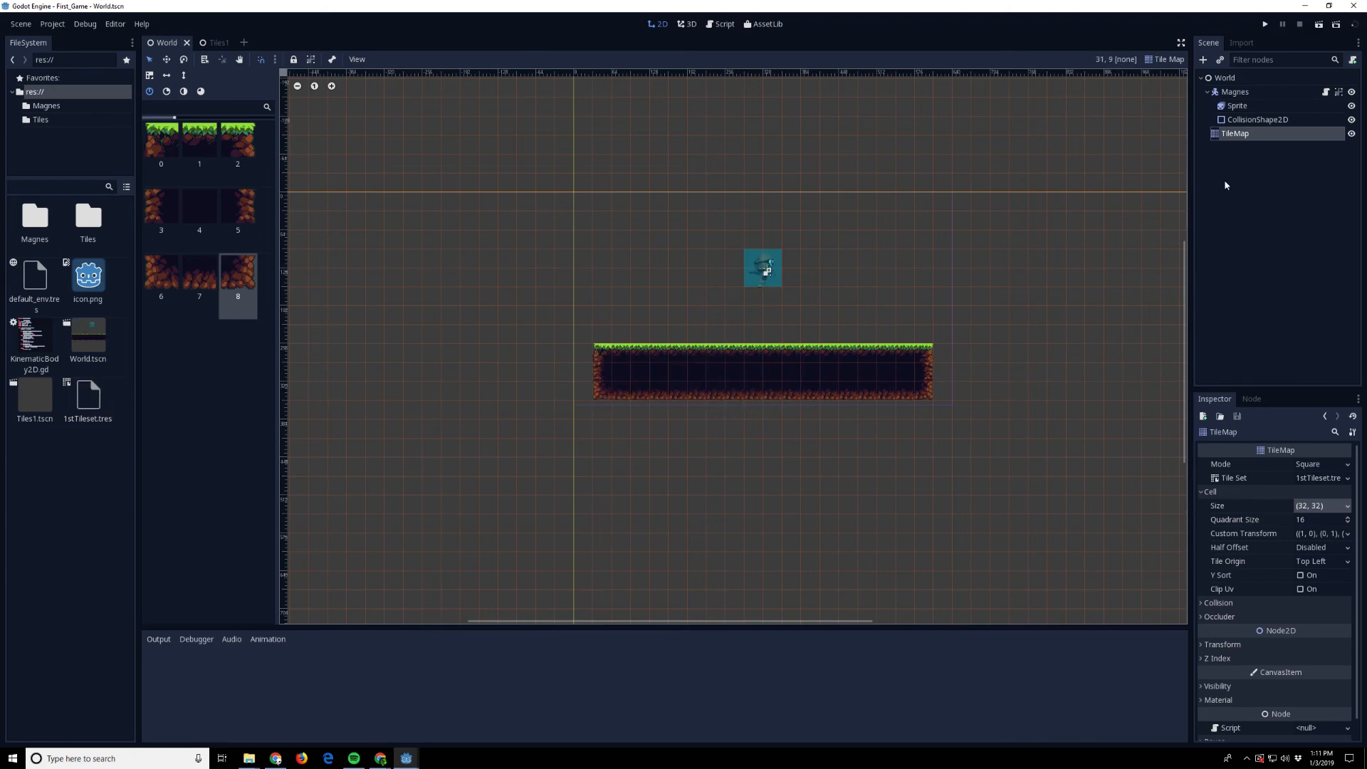
- Run the project and test the character walking and jumping on the painted platform, and close the game
click(1266, 25)
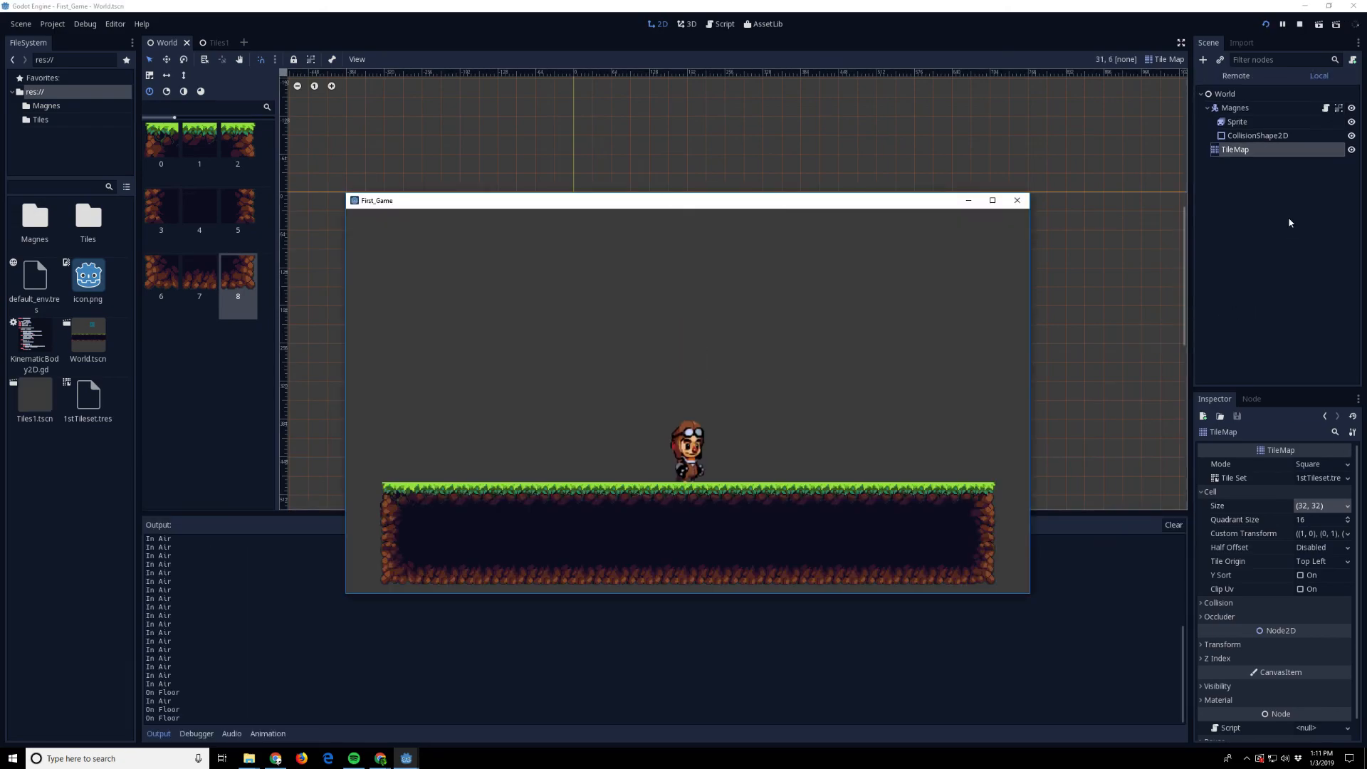
key(Left)
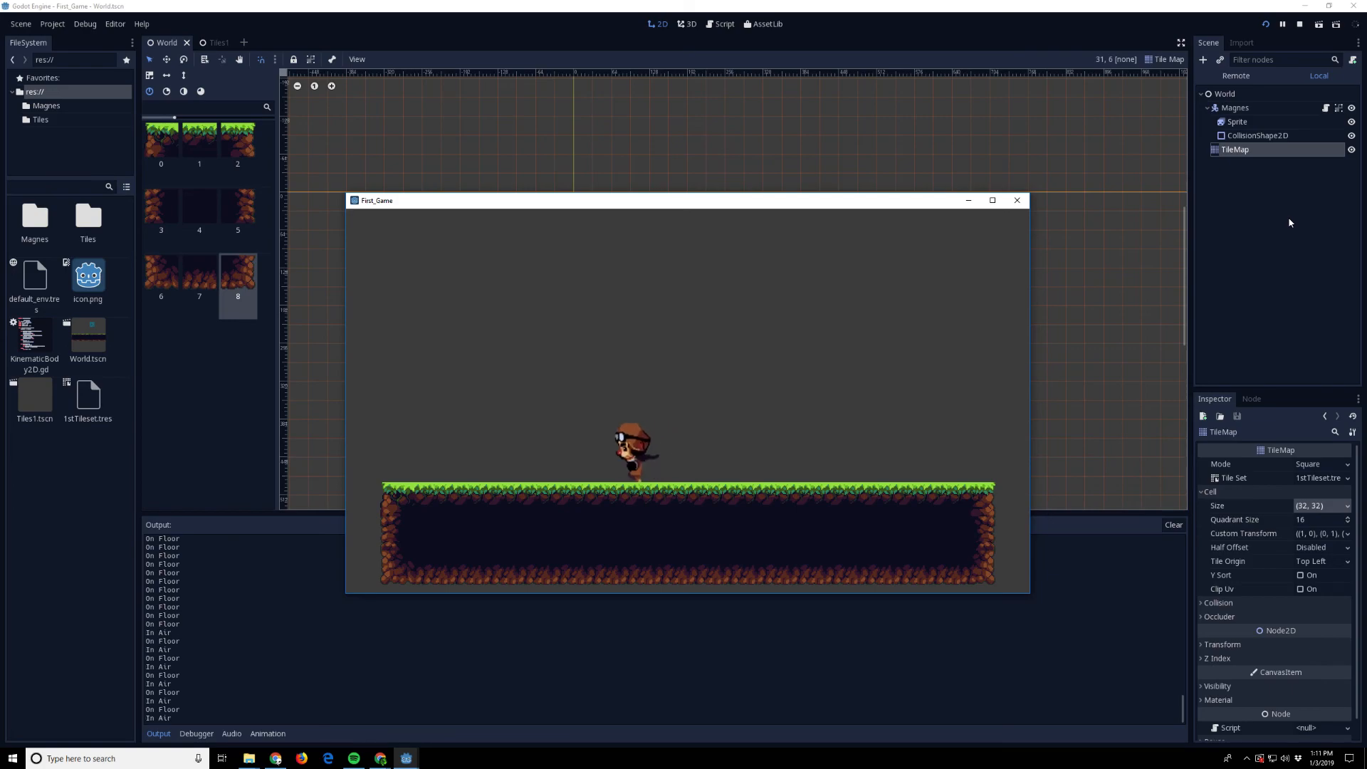
key(Up)
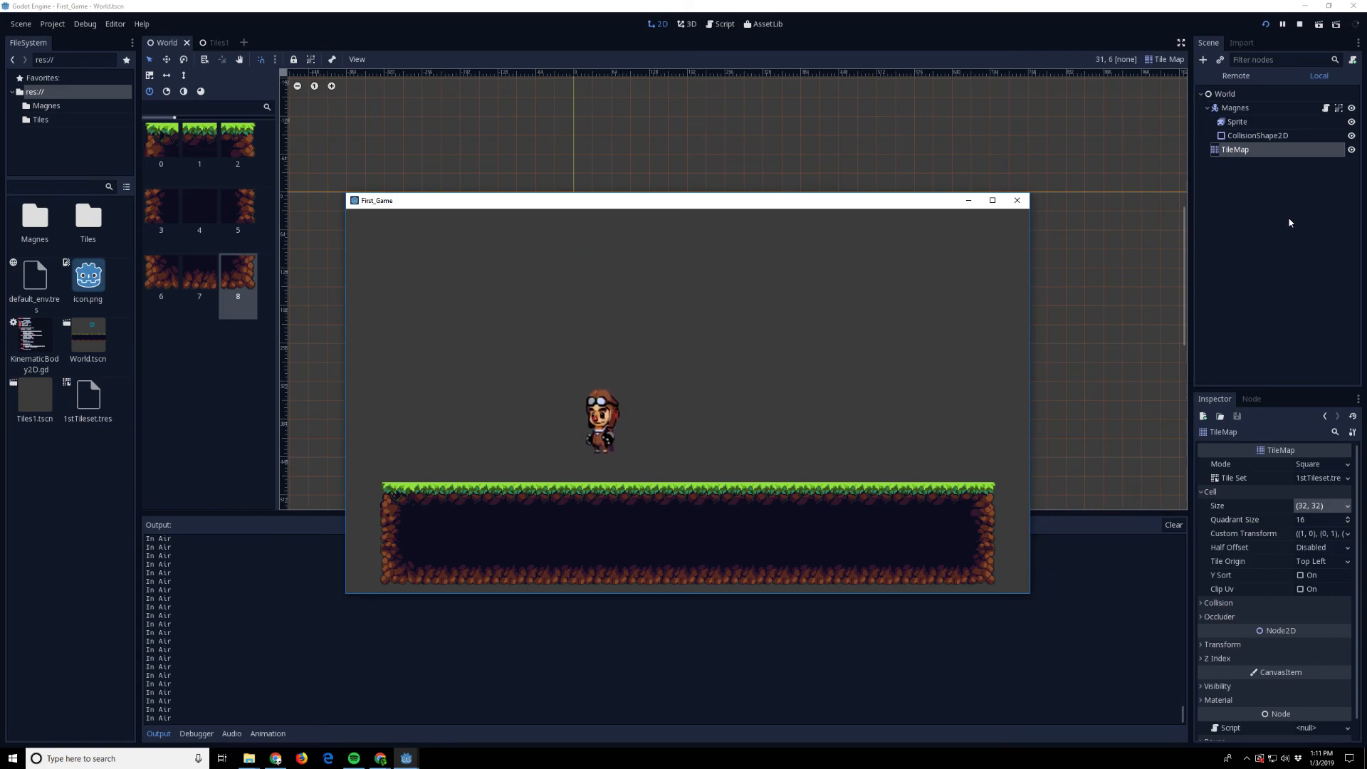
key(Right)
key(Left)
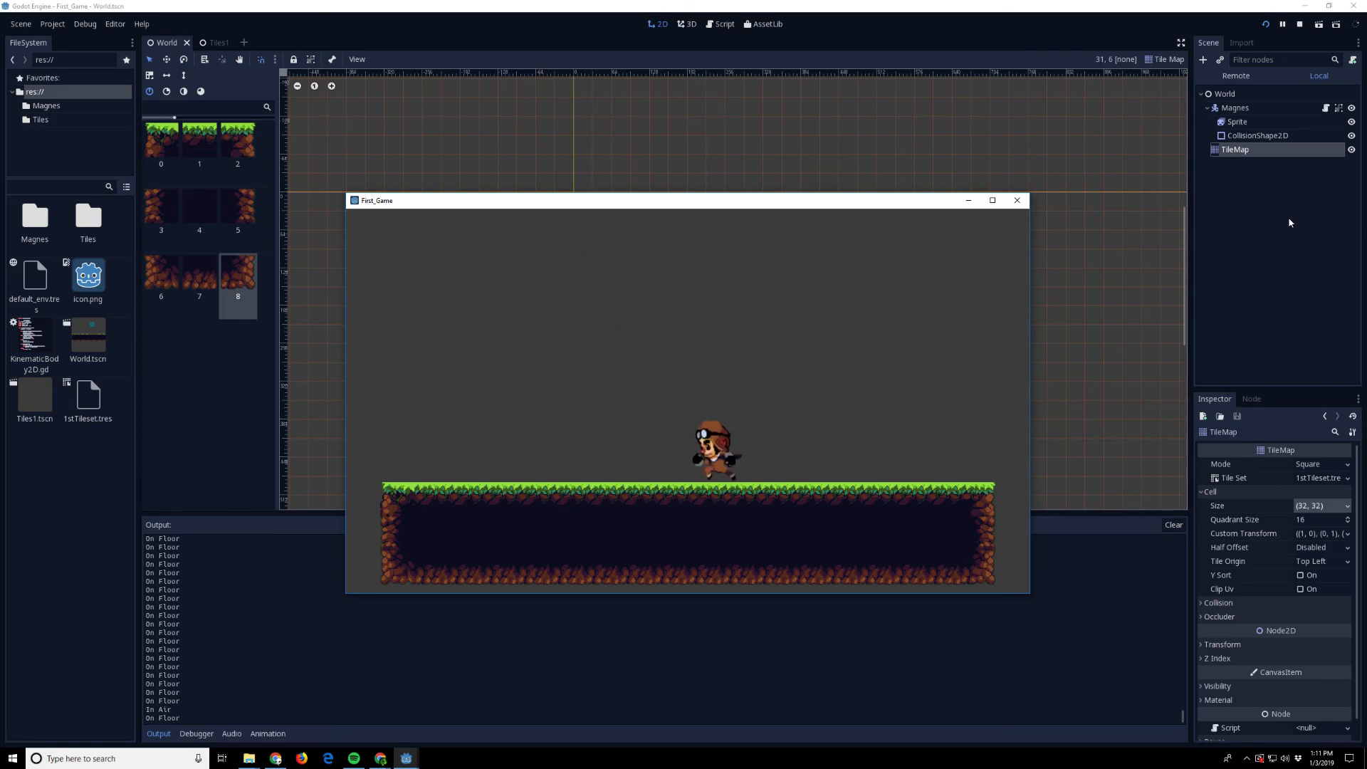
key(Right)
key(Up)
key(Up)
key(Left)
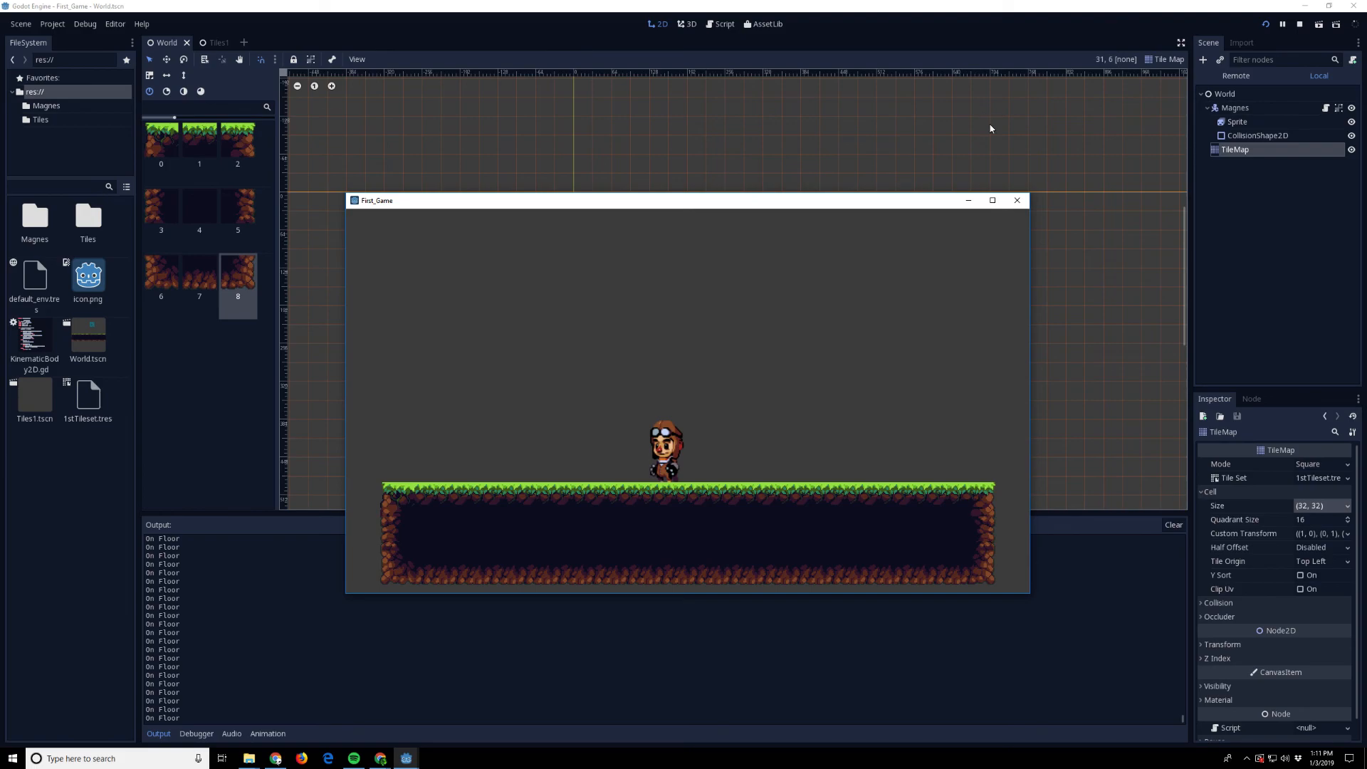
click(1015, 201)
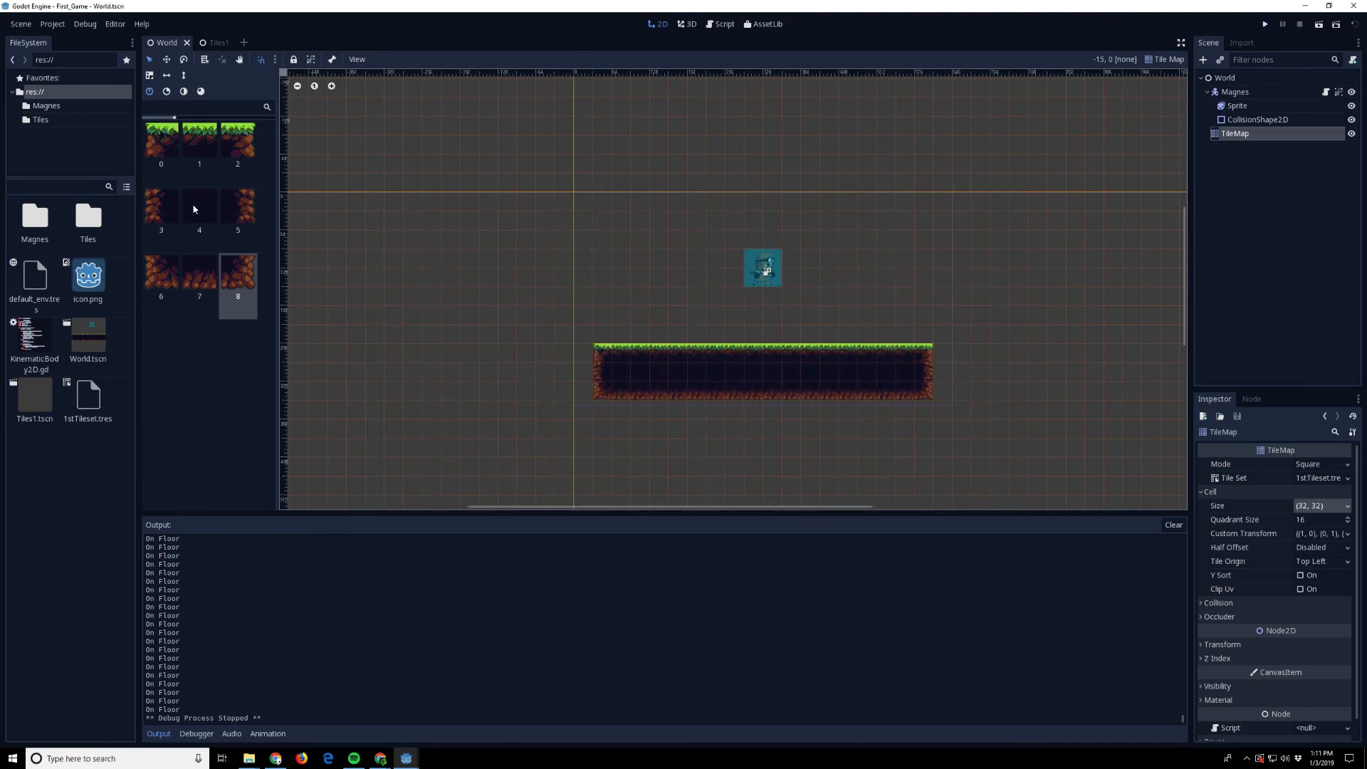
- Paint two tower walls four cells high on the platform's left part, tile 5 on the right and tile 3 on the left, erasing stray cells
click(250, 206)
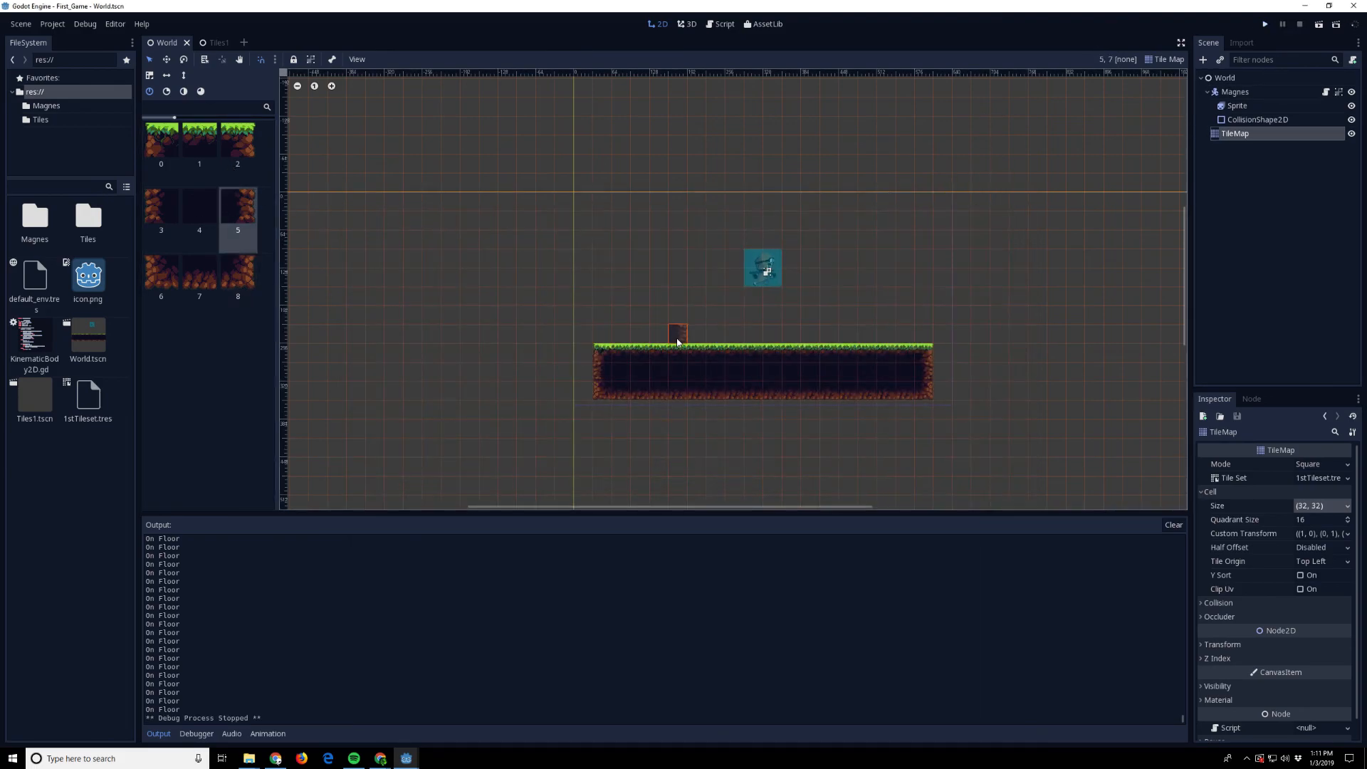
drag(678, 340, 671, 292)
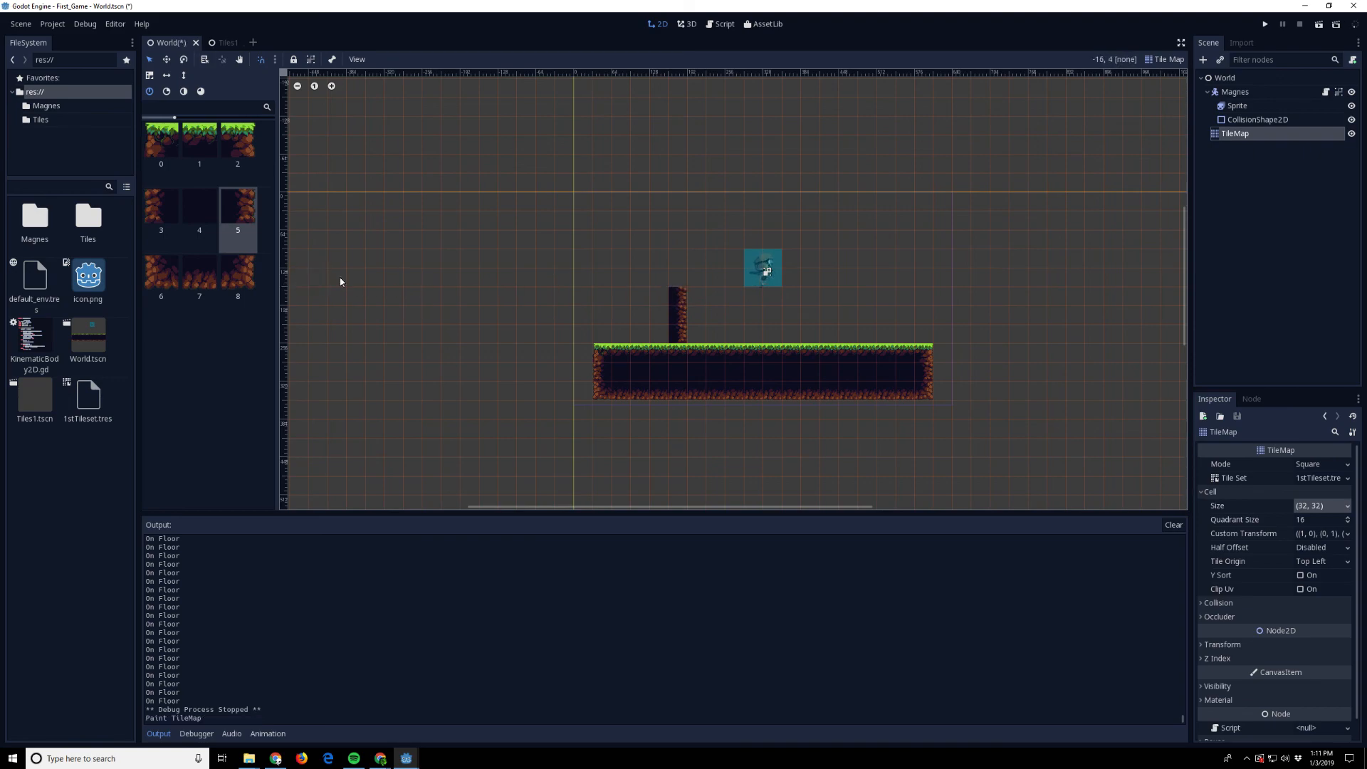
click(678, 281)
click(155, 215)
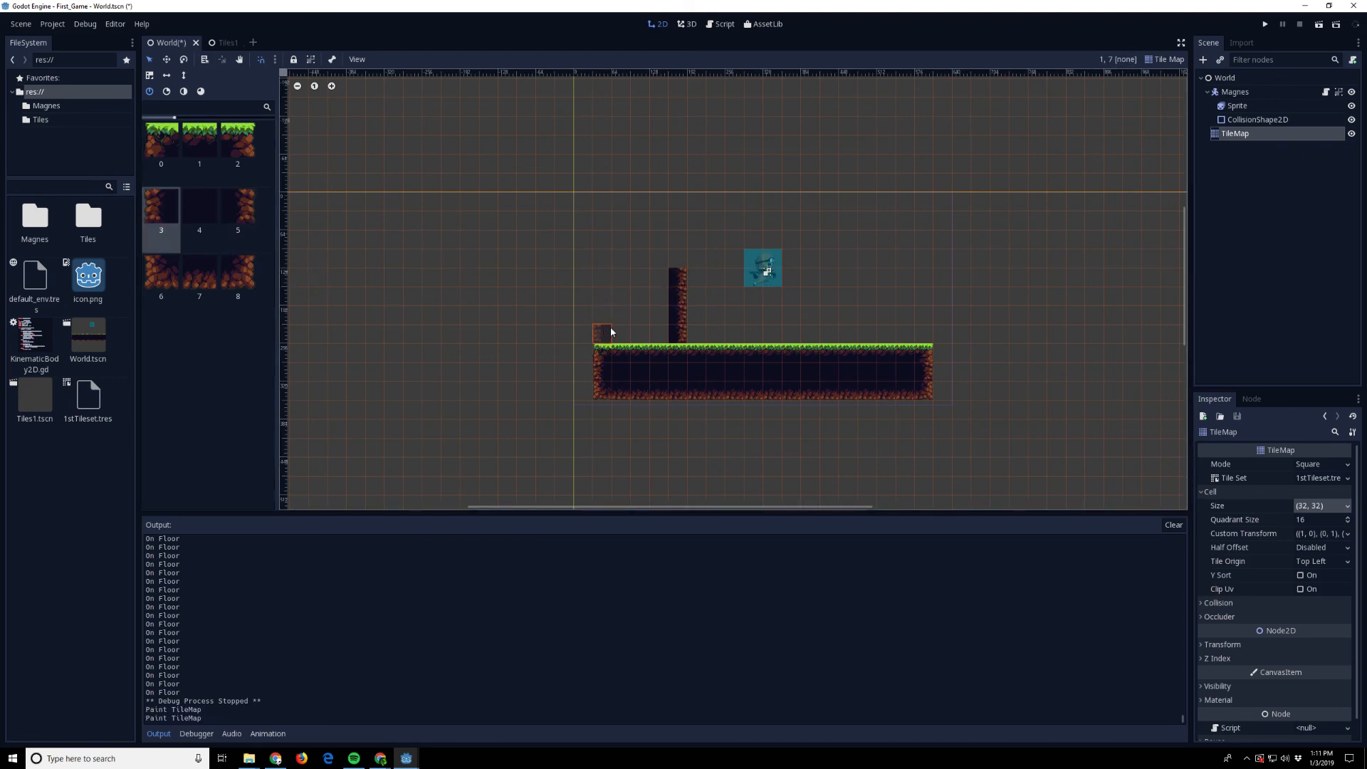
mouse_move(612, 329)
mouse_down()
mouse_move(610, 285)
mouse_move(620, 301)
mouse_up()
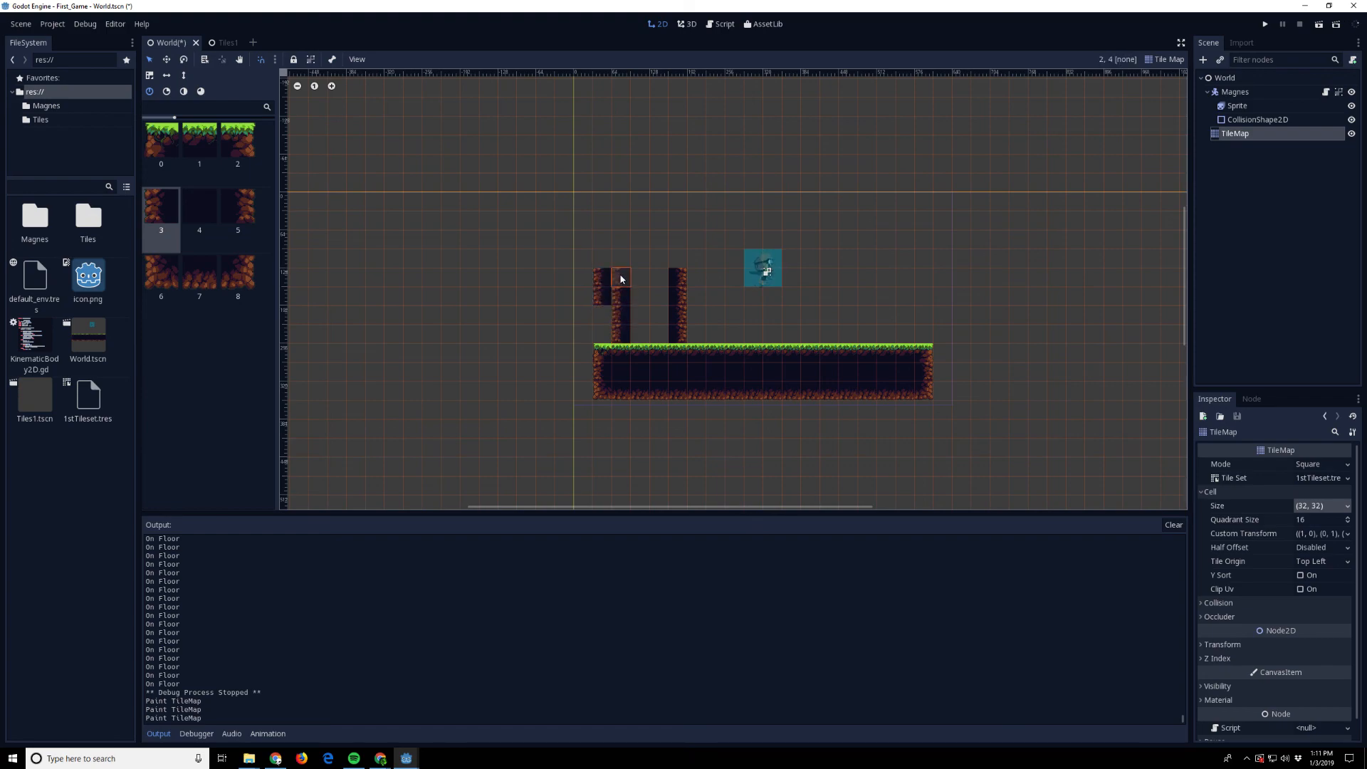
right_click(602, 295)
right_click(604, 276)
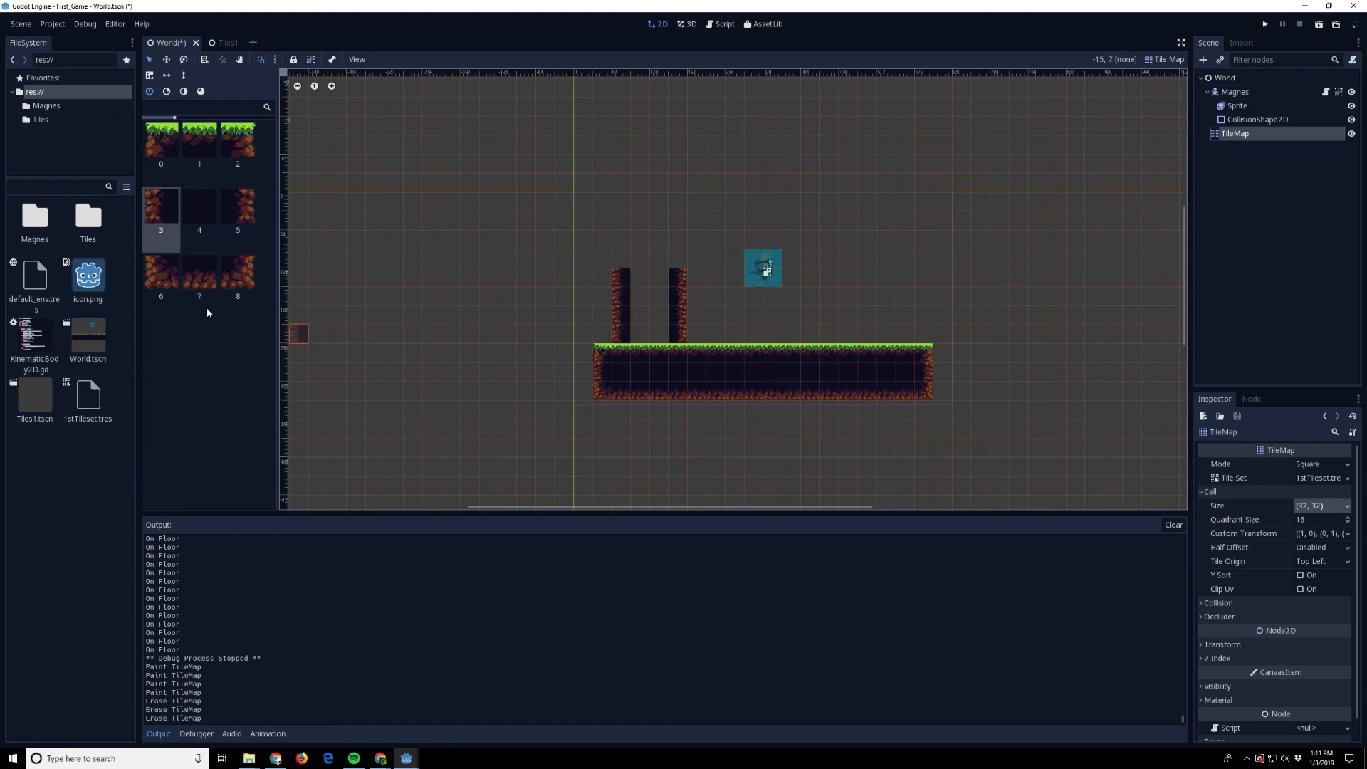
- Fill the tower between its walls with dark tile 4 and cap it with grass tile 1 and corner tiles 2 and 0
click(196, 211)
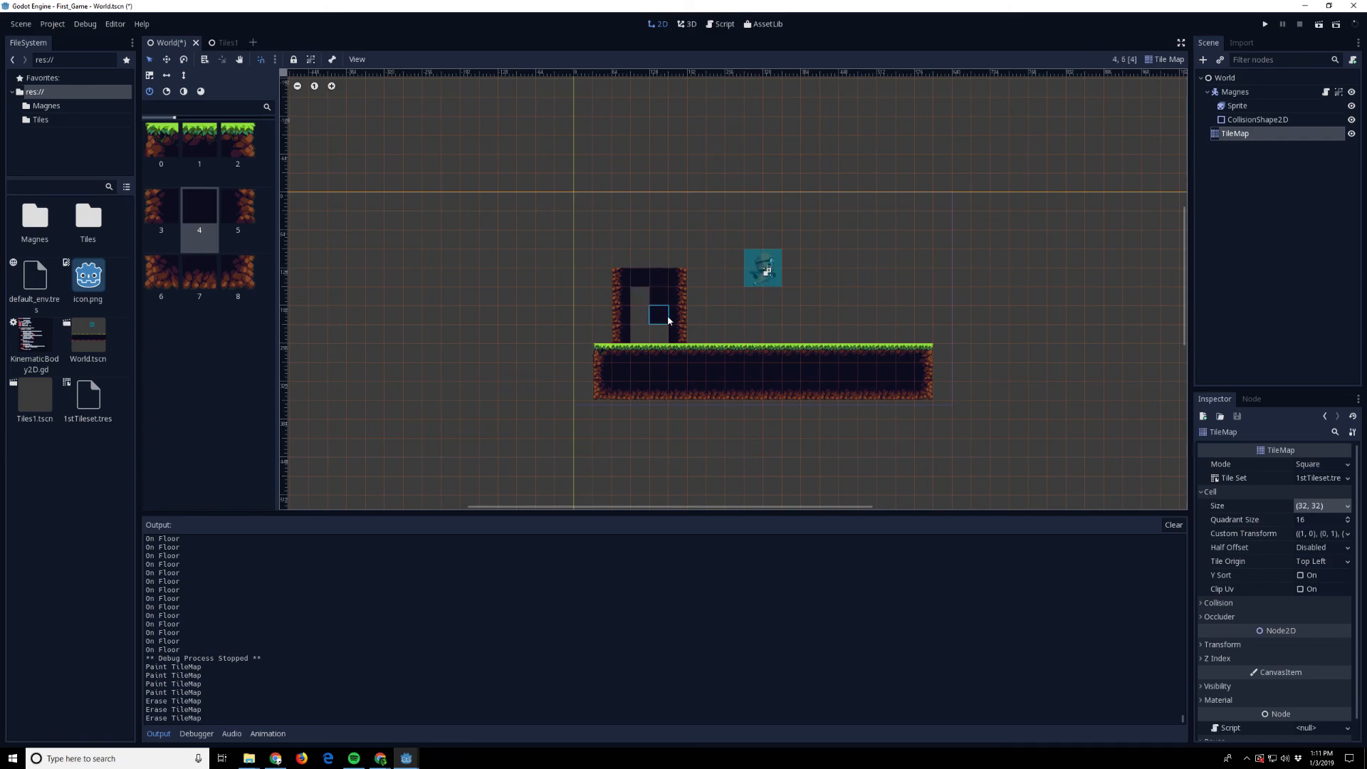
click(640, 299)
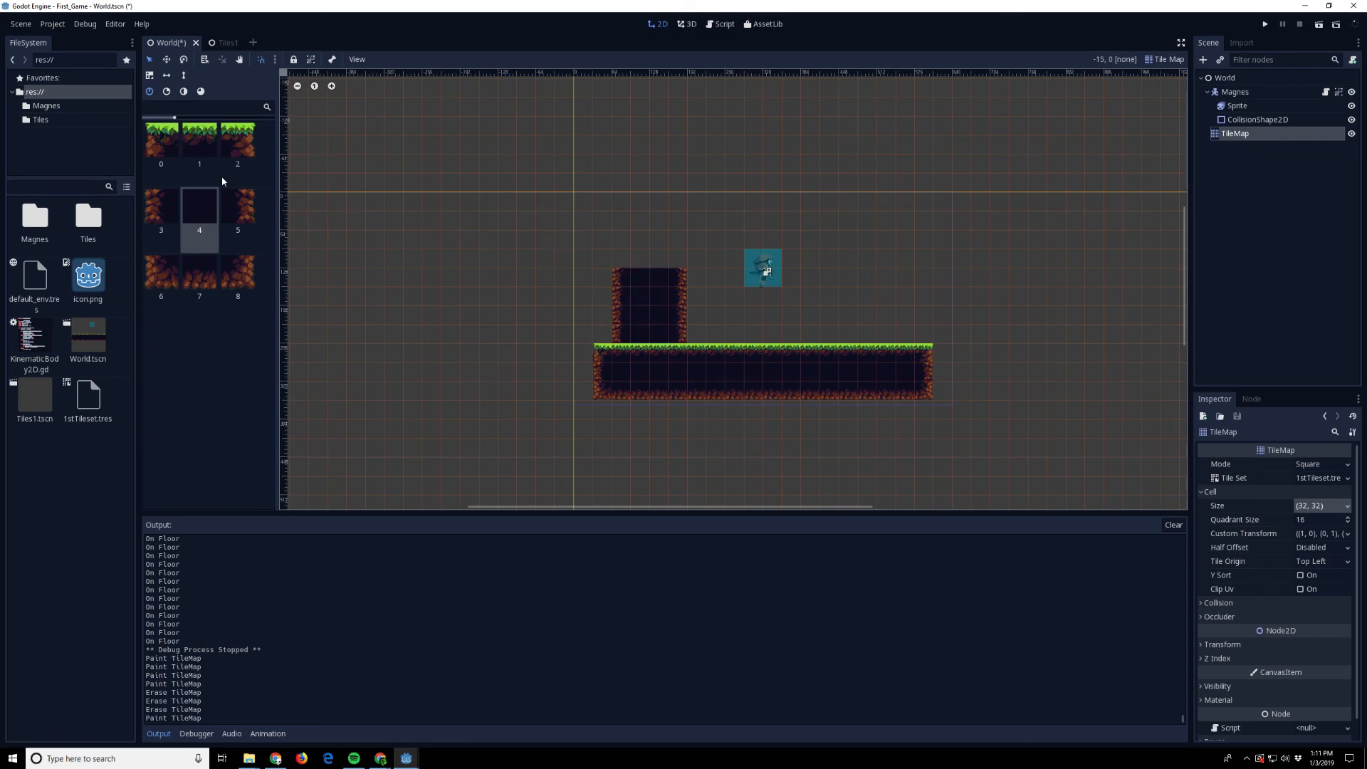
click(199, 153)
click(643, 265)
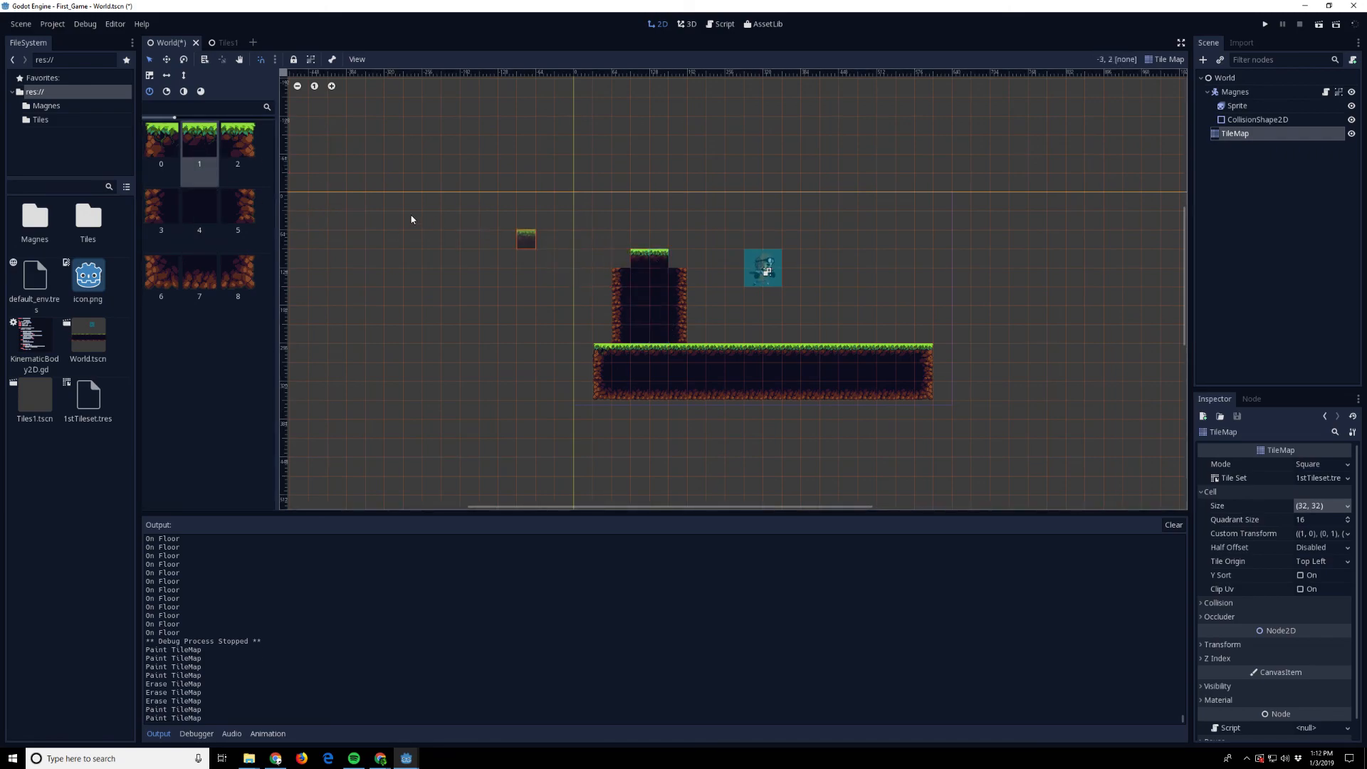
click(245, 157)
click(674, 262)
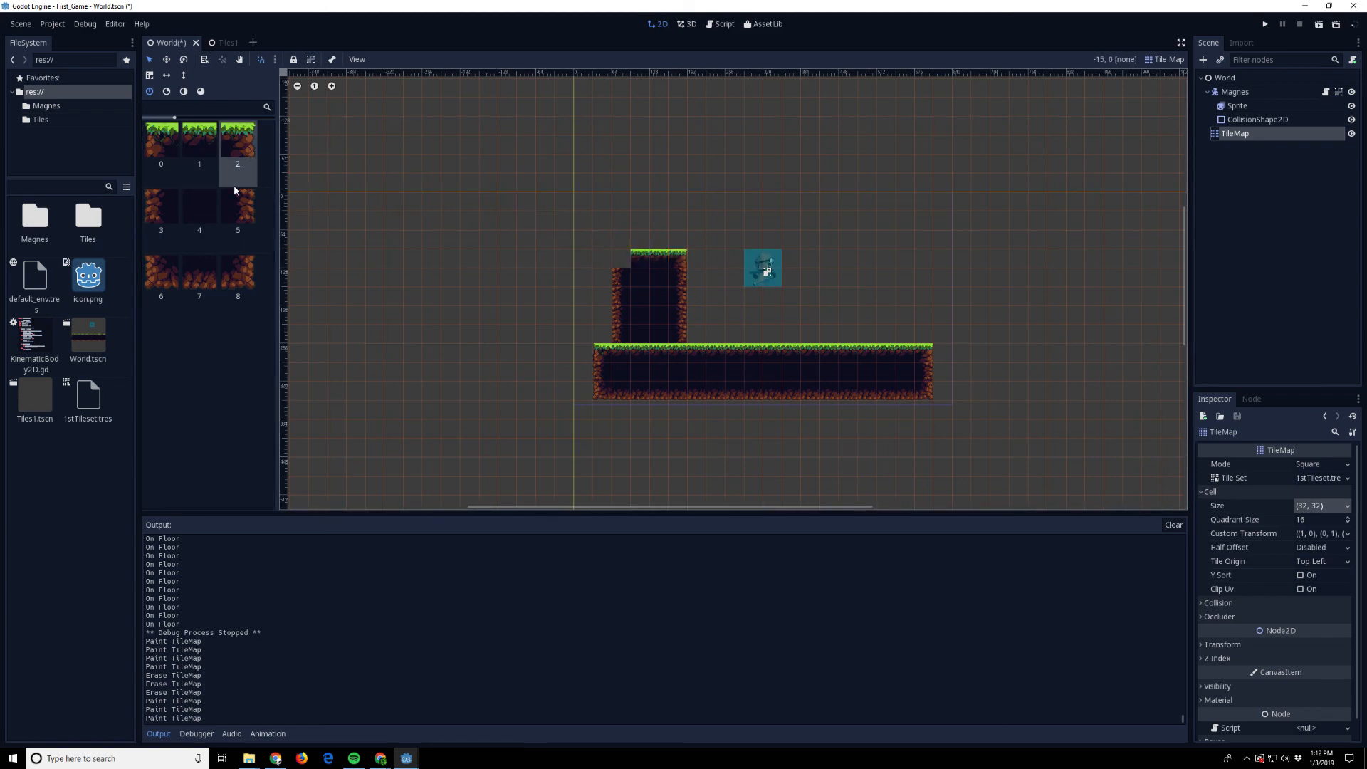
click(162, 149)
click(621, 258)
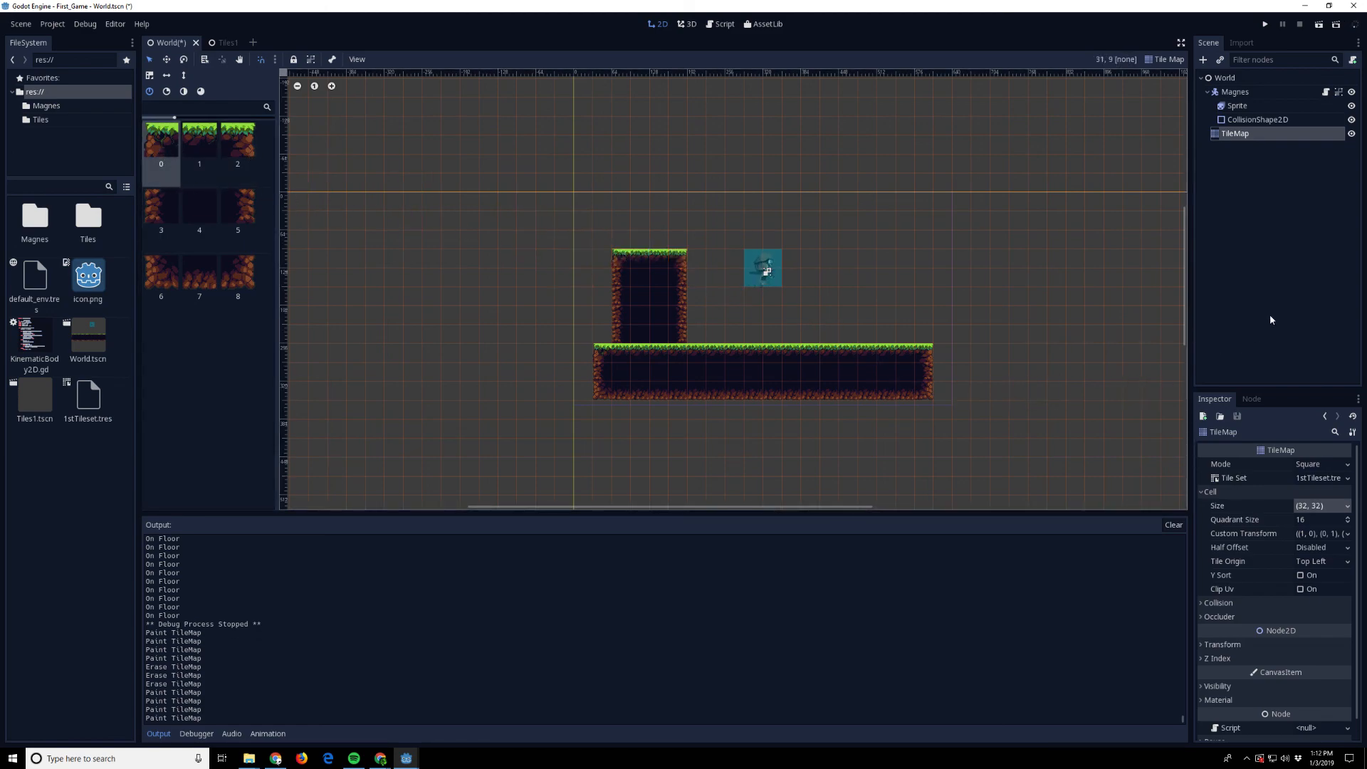
- Run the project again and test the character jumping onto the tower, moving along its top edges and dropping back to the platform
click(1268, 24)
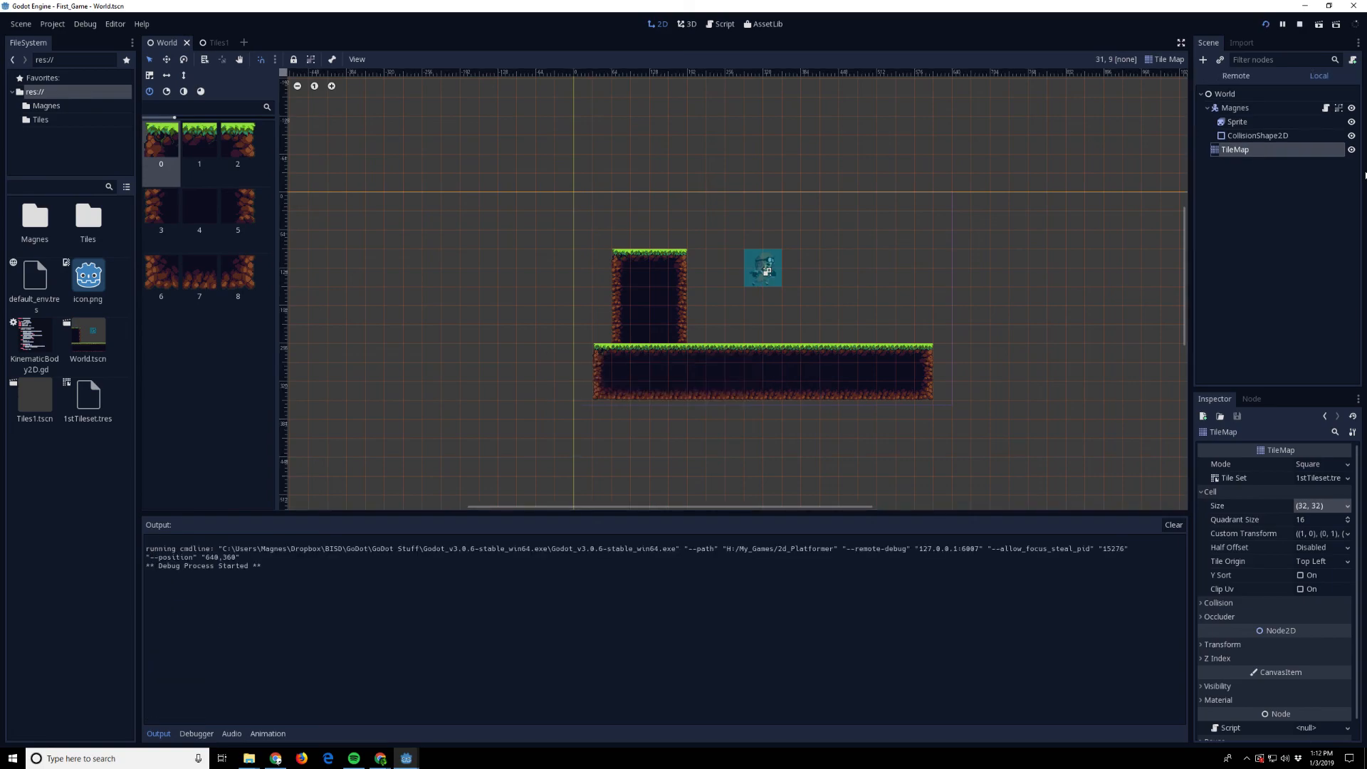
key(Left)
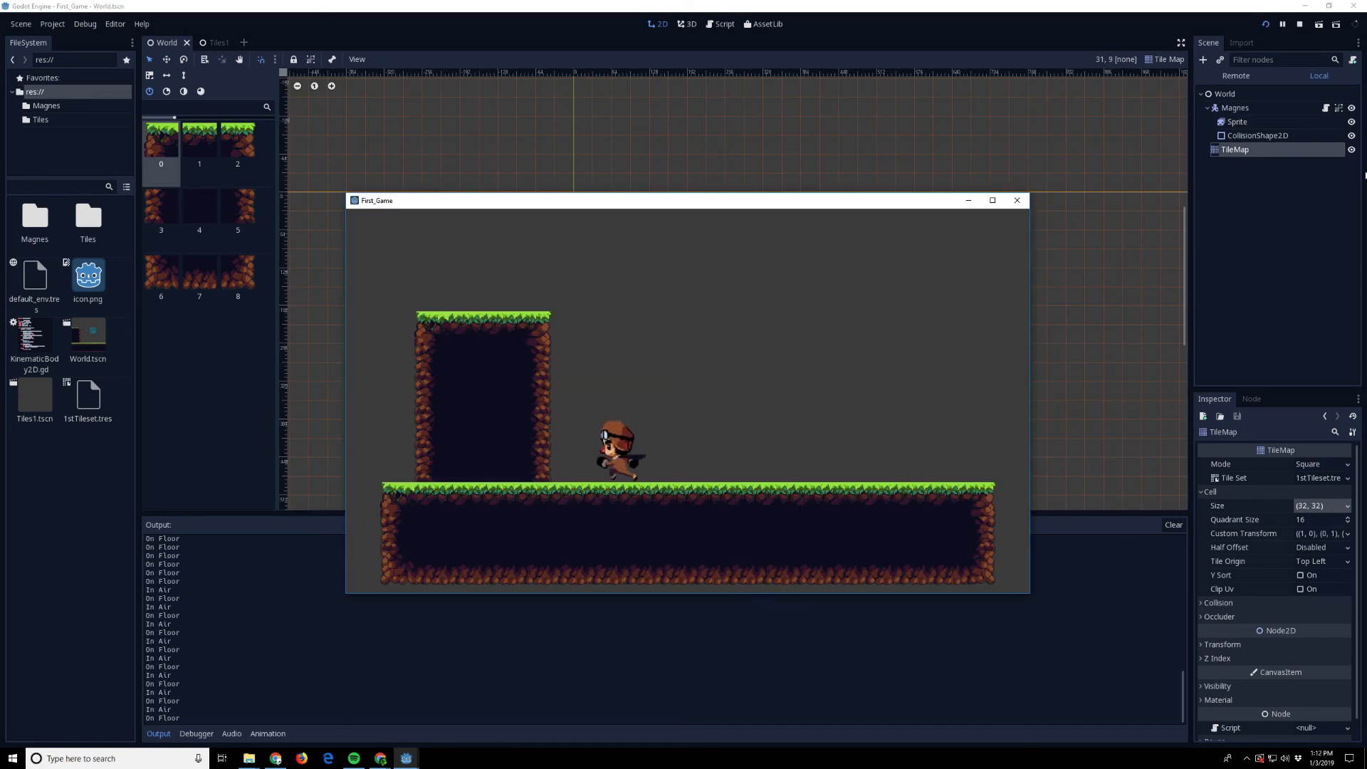
key(Right)
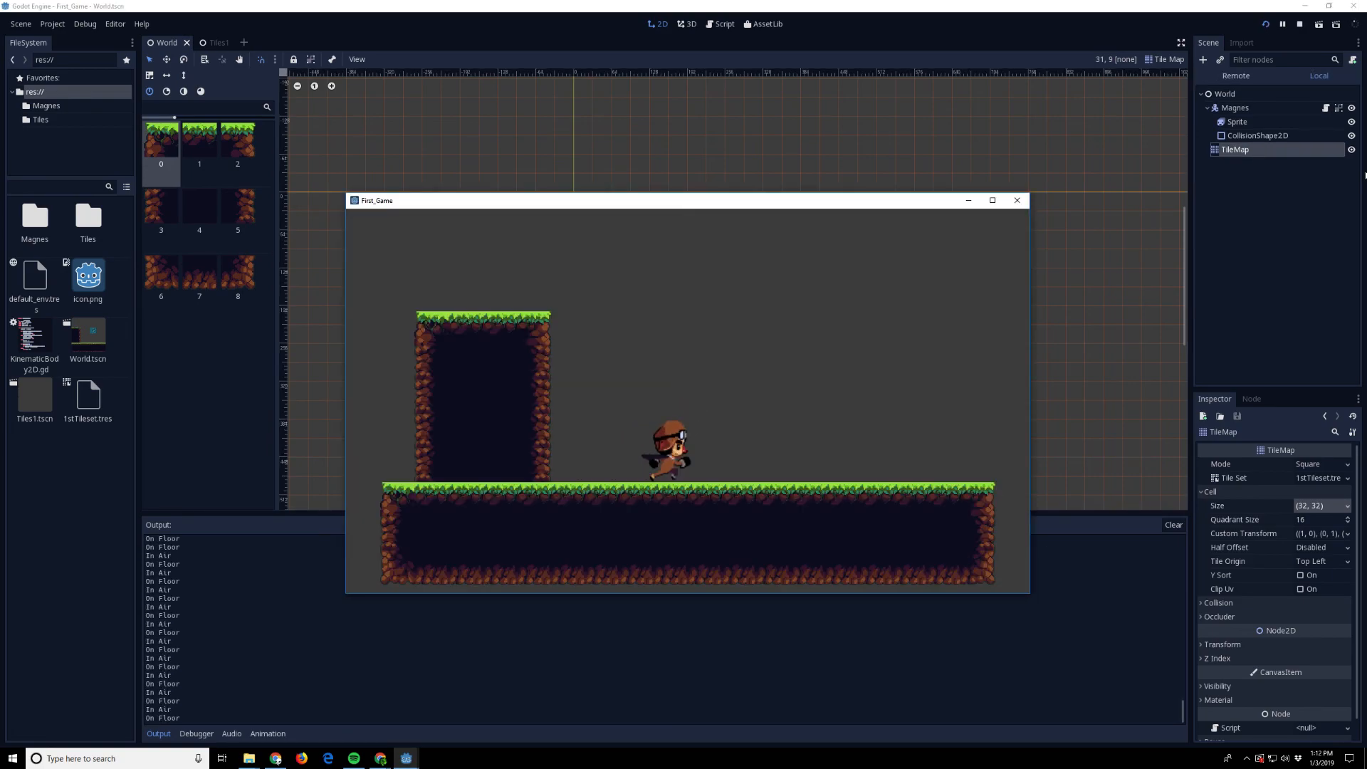
key(Left)
key(Up)
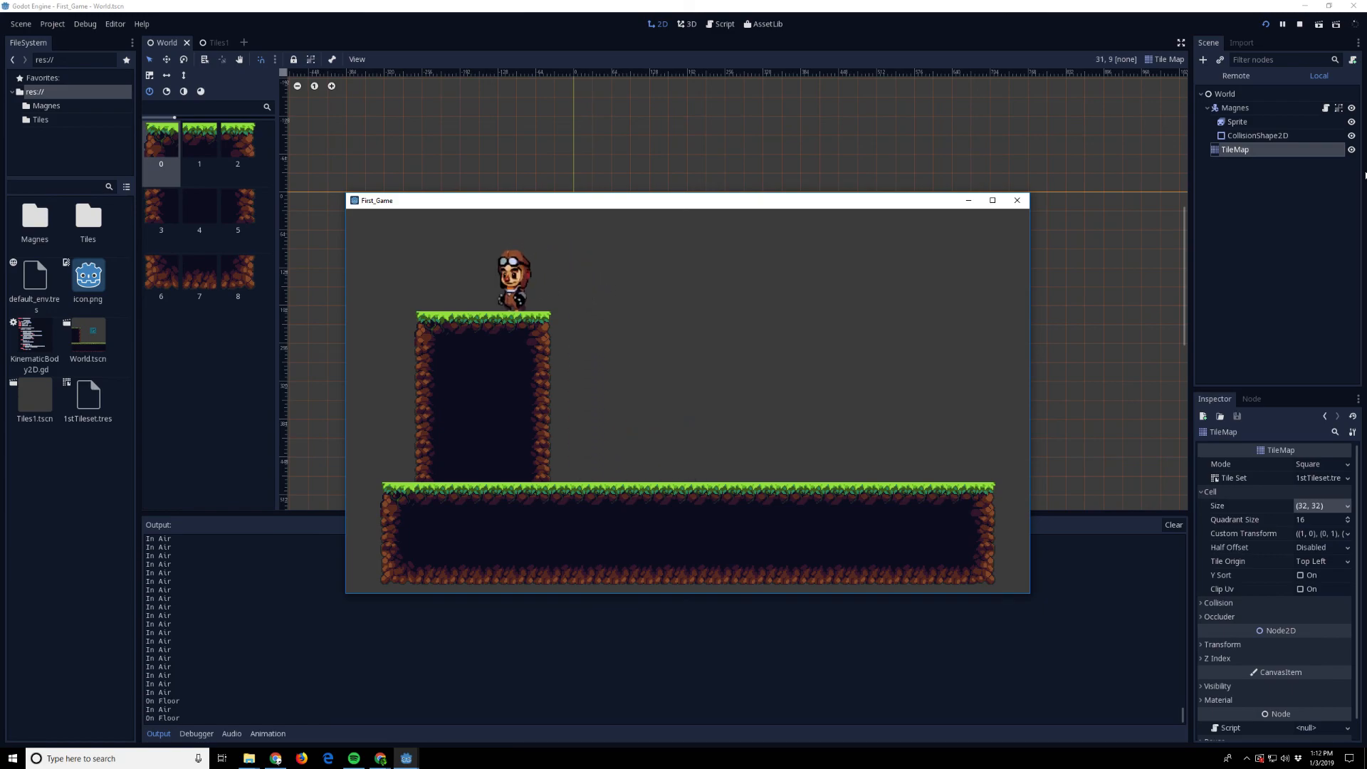
key(Right)
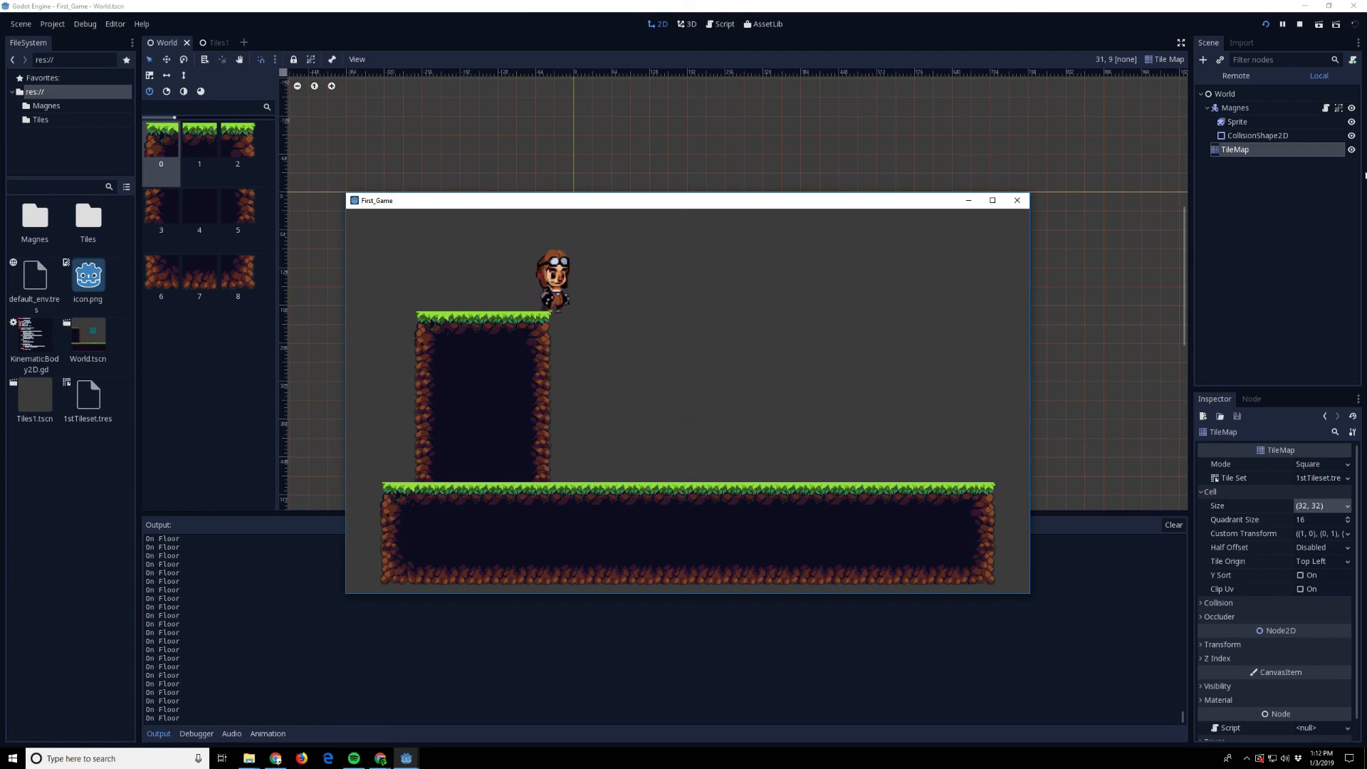
key(Left)
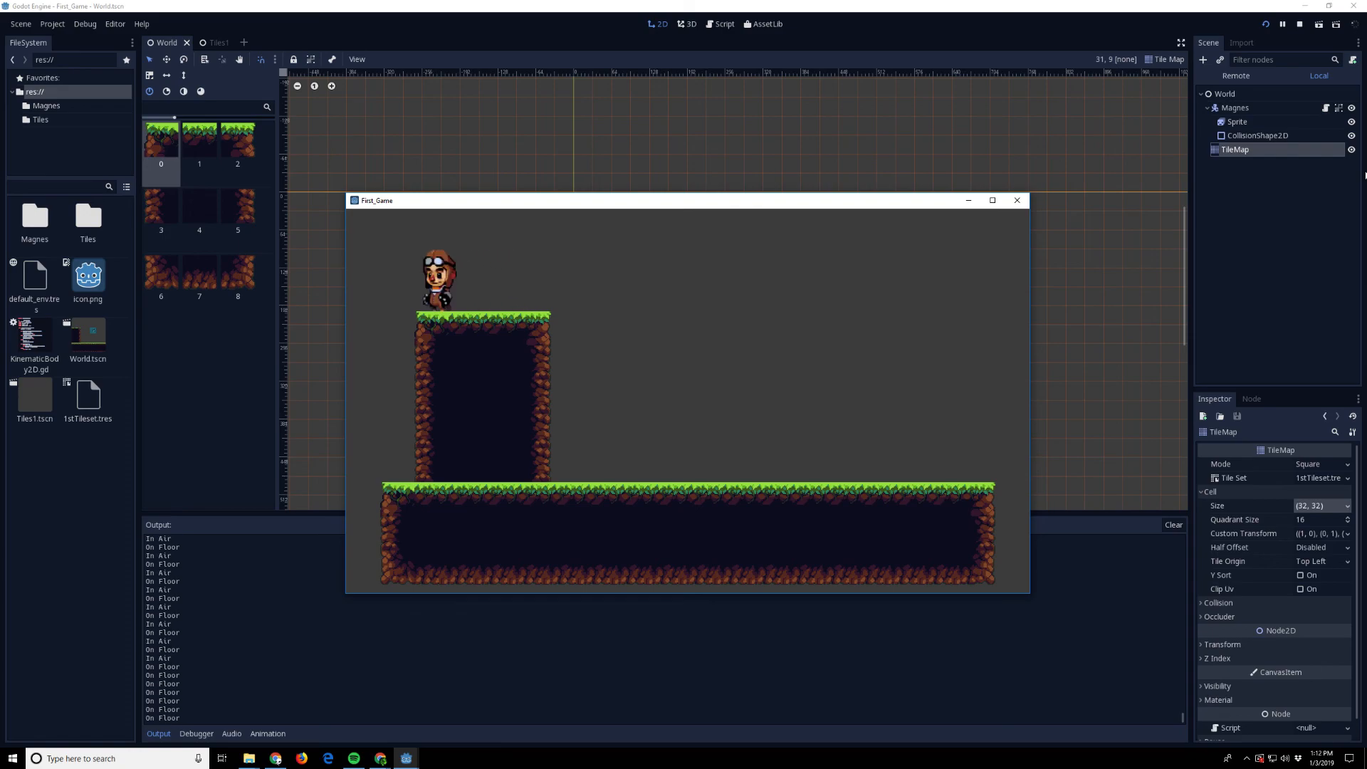
key(Up)
key(Right)
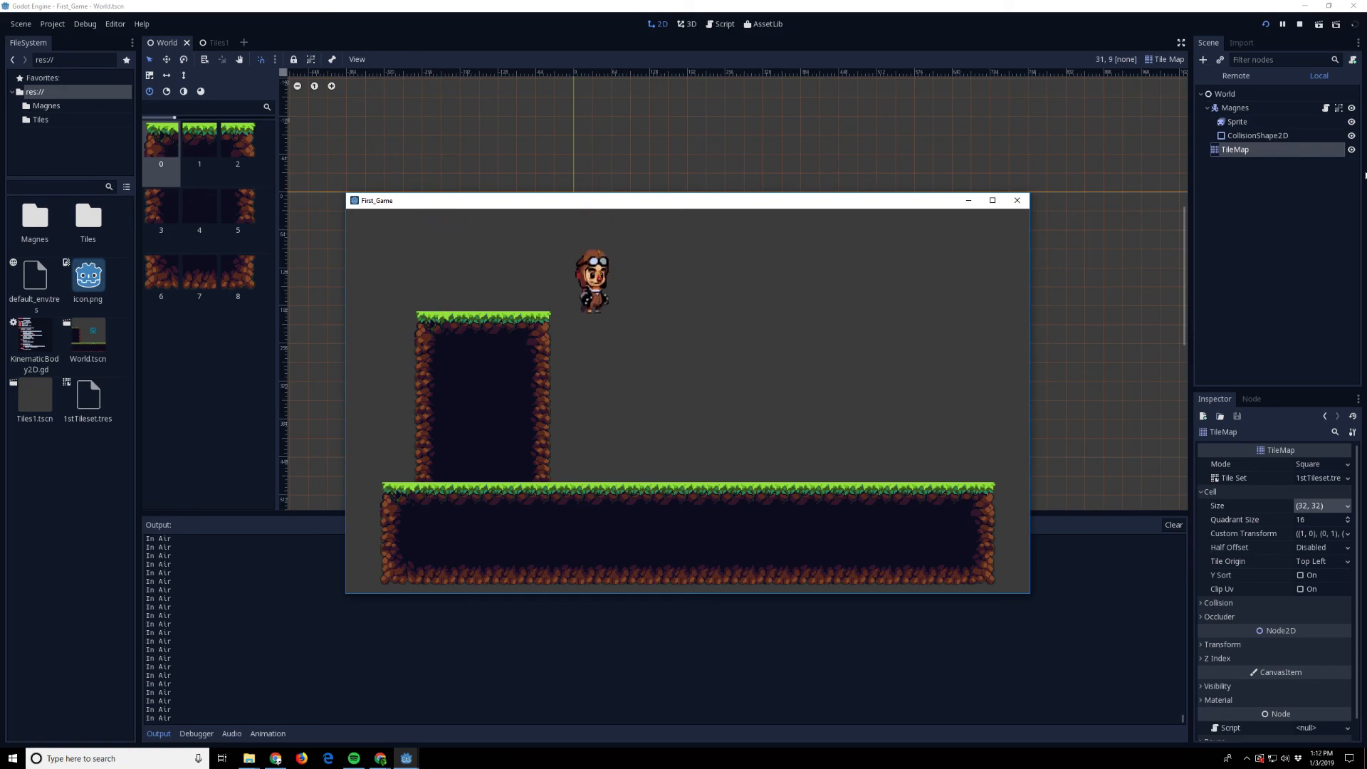
key(Up)
key(Left)
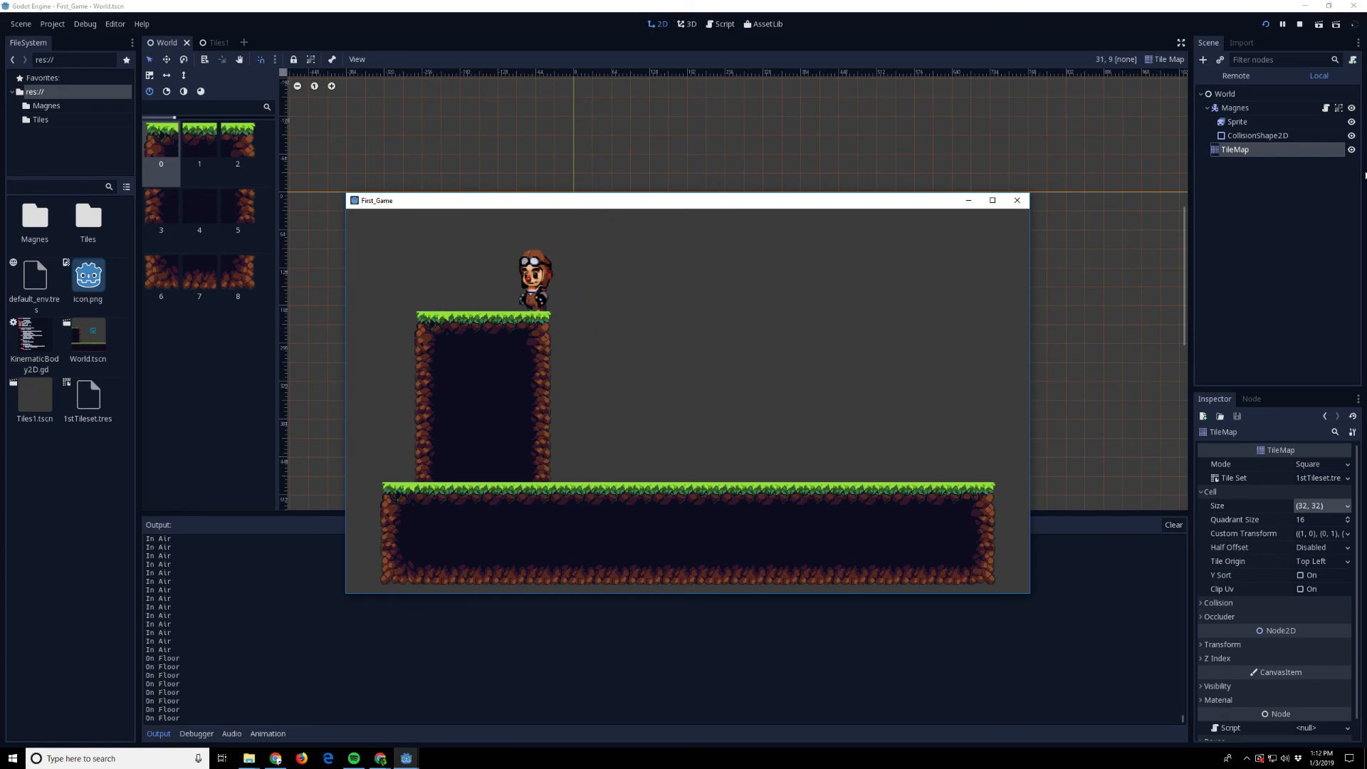
key(Right)
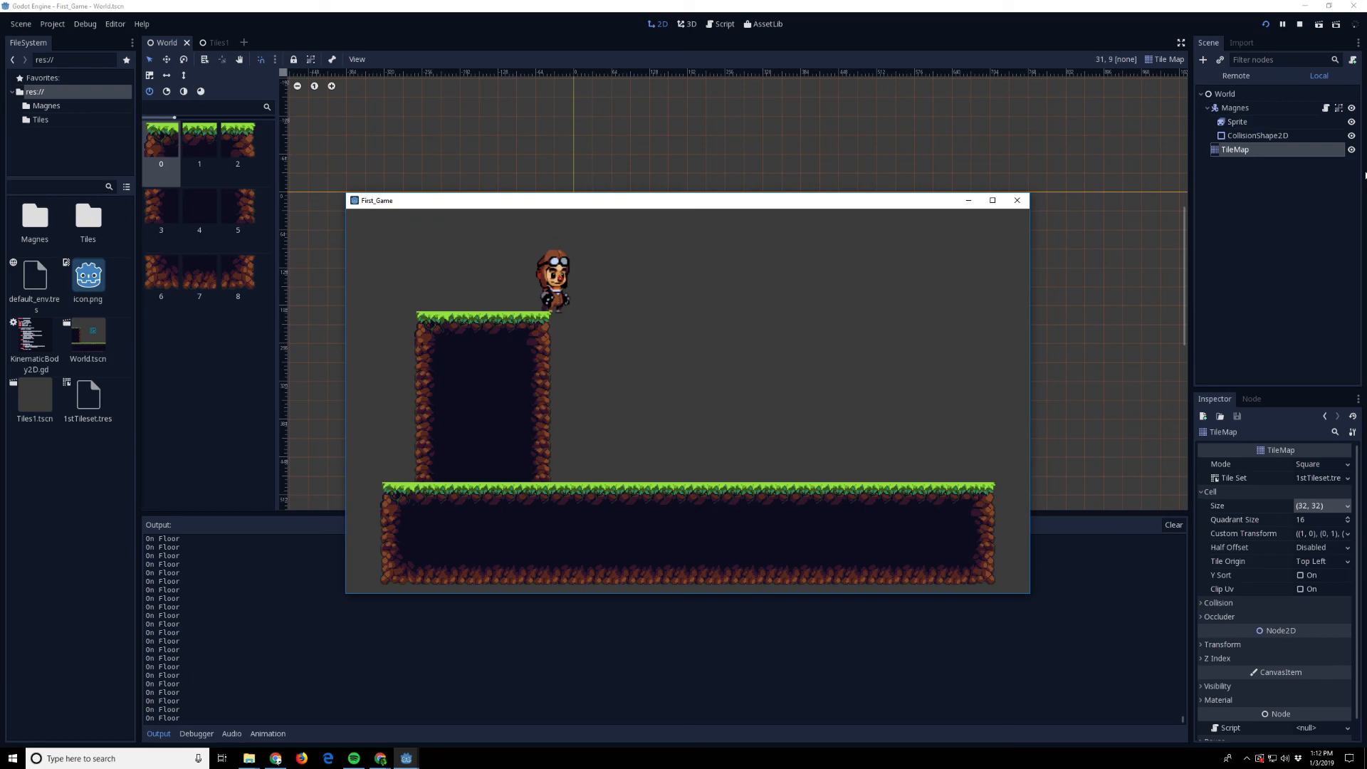
key(Right)
key(Left)
key(Right)
key(Up)
key(Left)
key(Right)
key(Right)
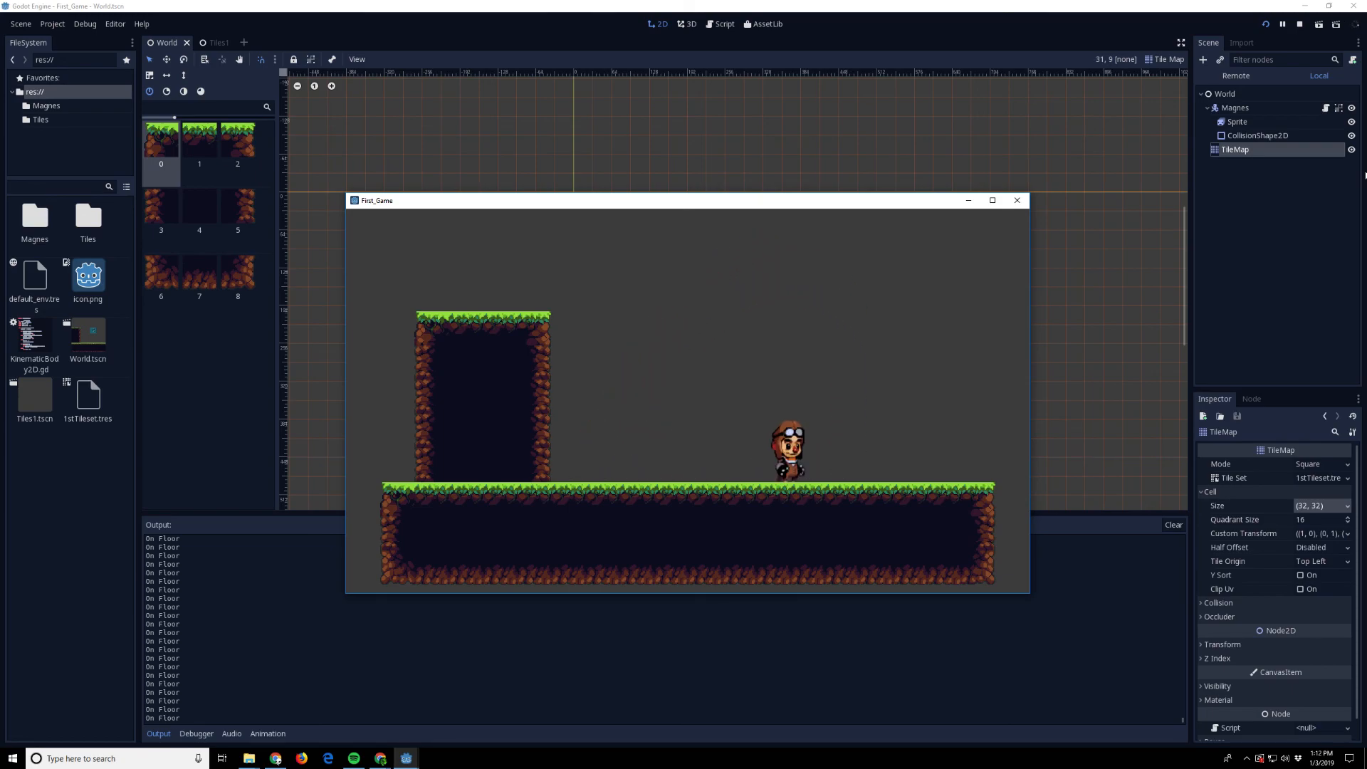